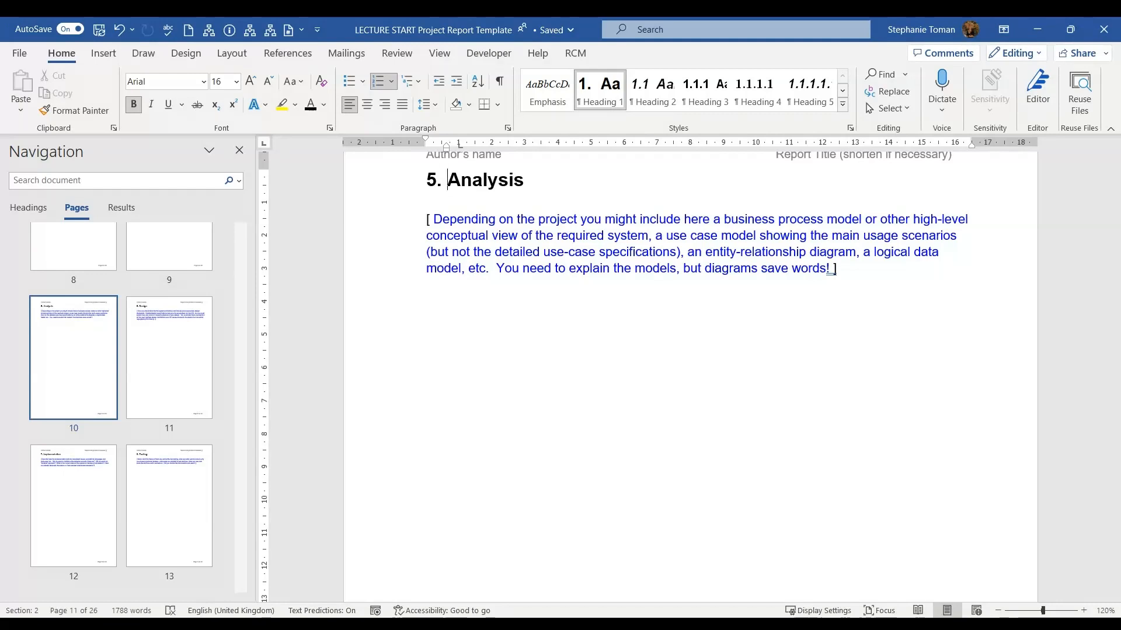
Step: Show the paragraph and formatting marks, and place the cursor in the empty paragraph above the page break in the Analysis section
click(500, 82)
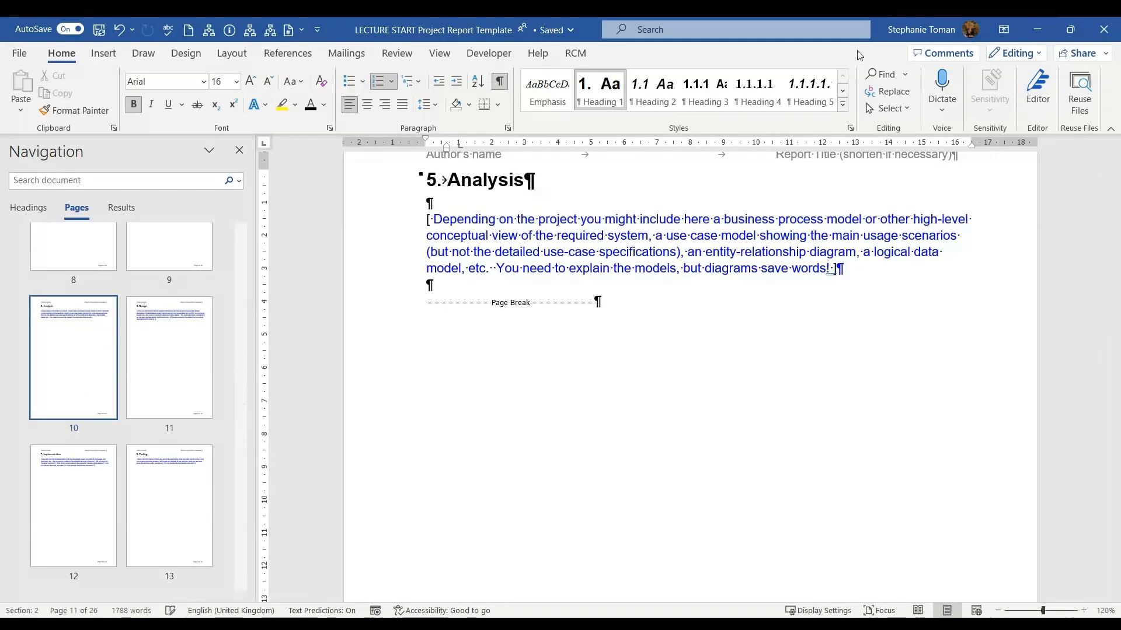
click(885, 75)
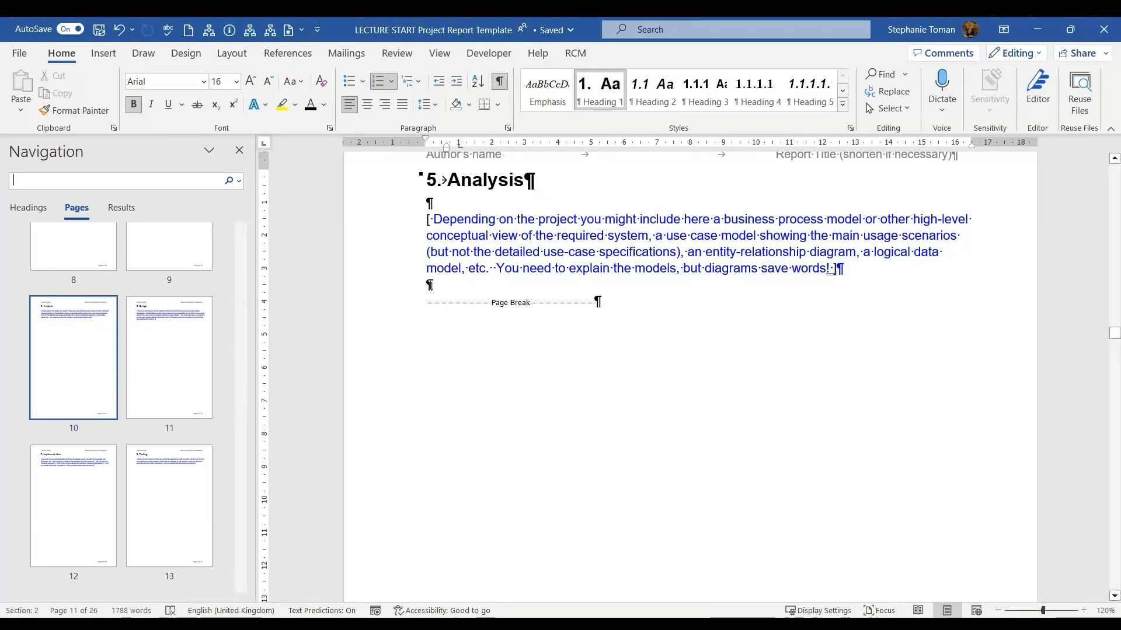
click(546, 295)
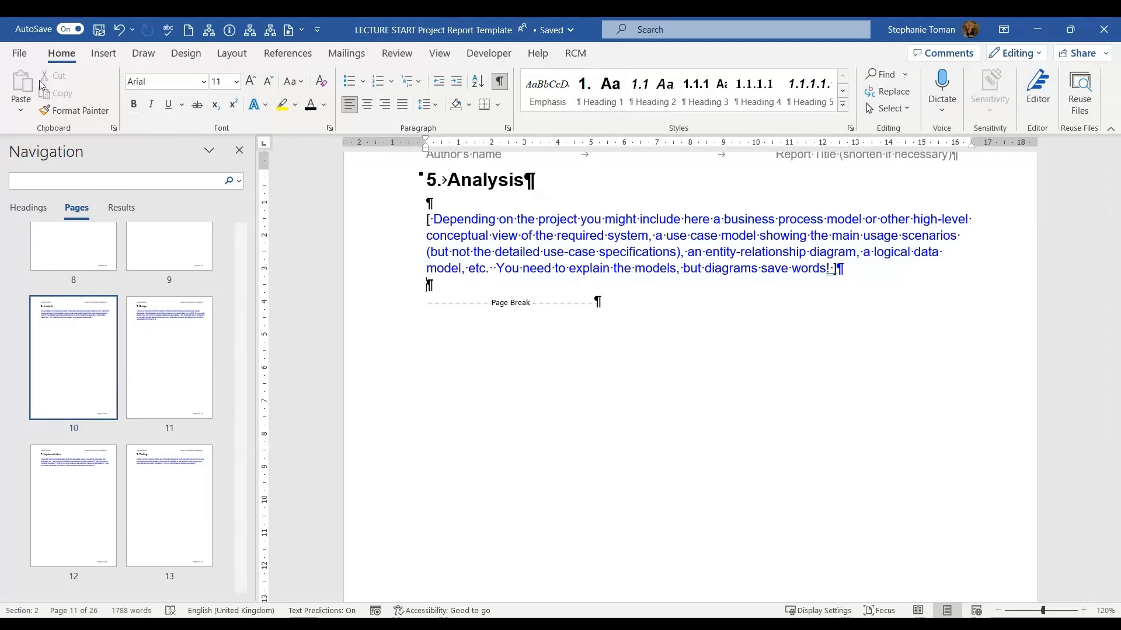
Step: Insert the Fig 1 picture from Desktop > Project Lectures 2024 > Word for Reports > Captions and add an empty paragraph above it
click(104, 53)
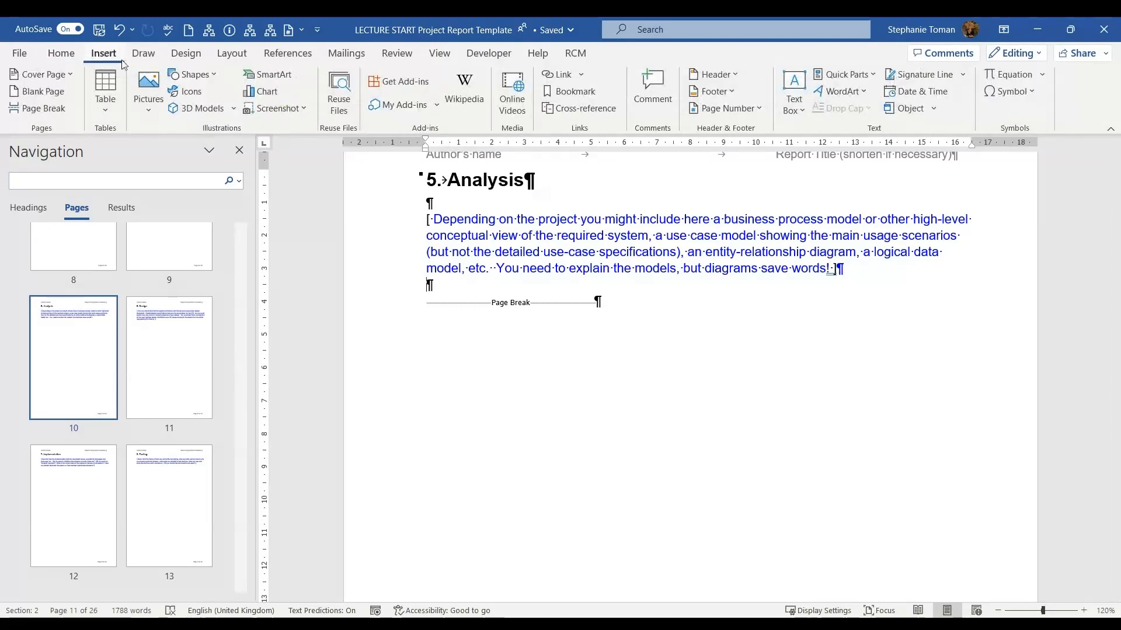
click(149, 99)
click(175, 152)
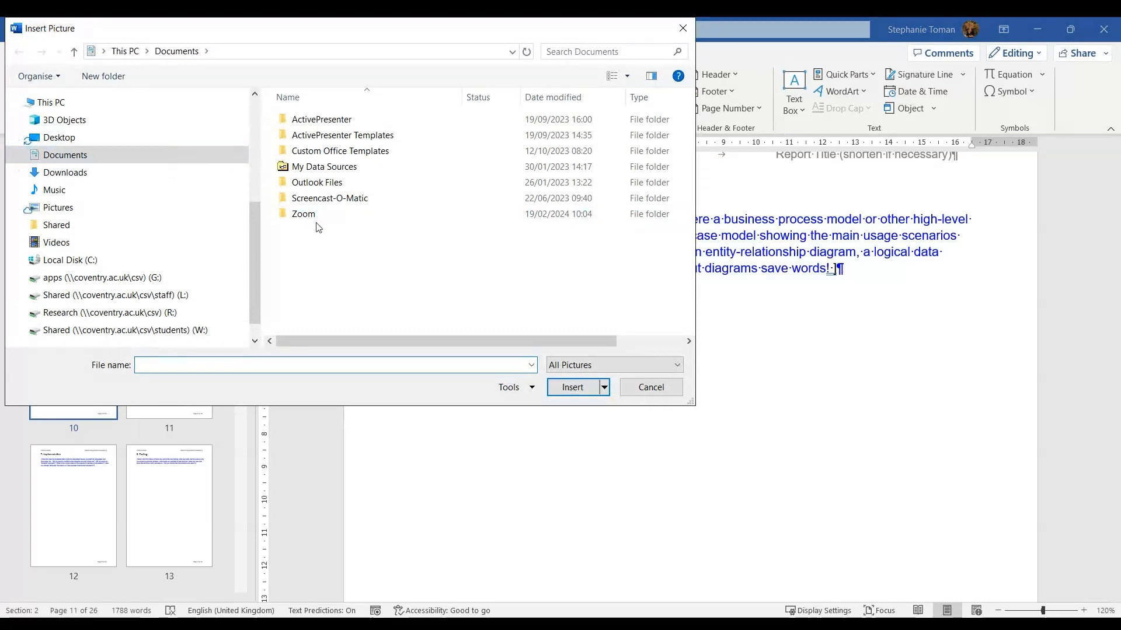
click(92, 139)
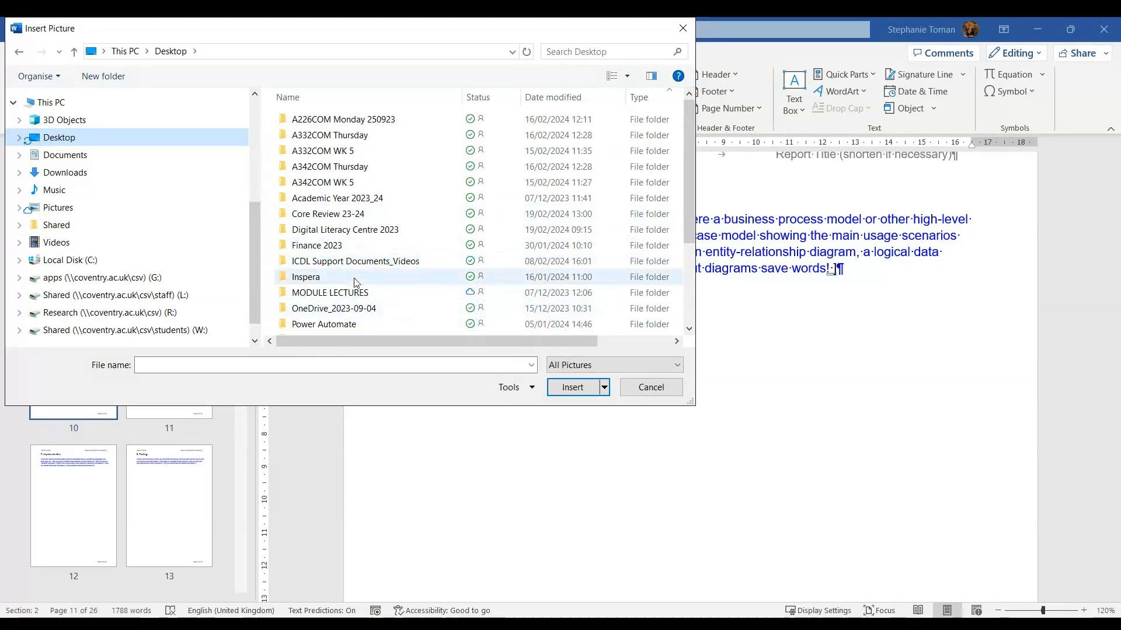
scroll(354, 278, down, 1)
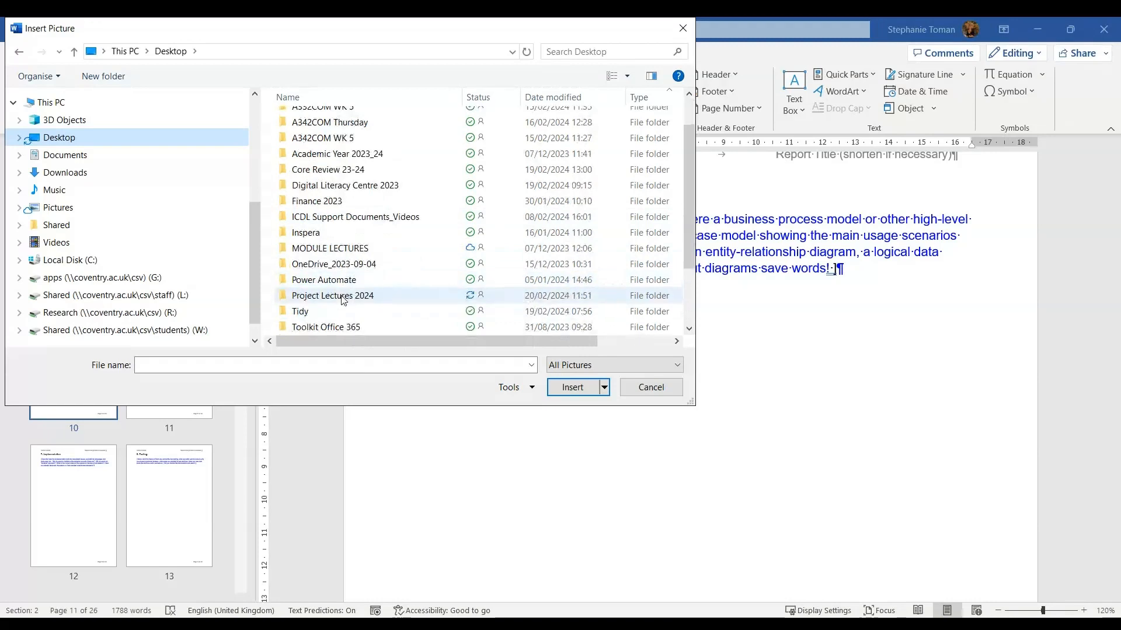
double_click(344, 297)
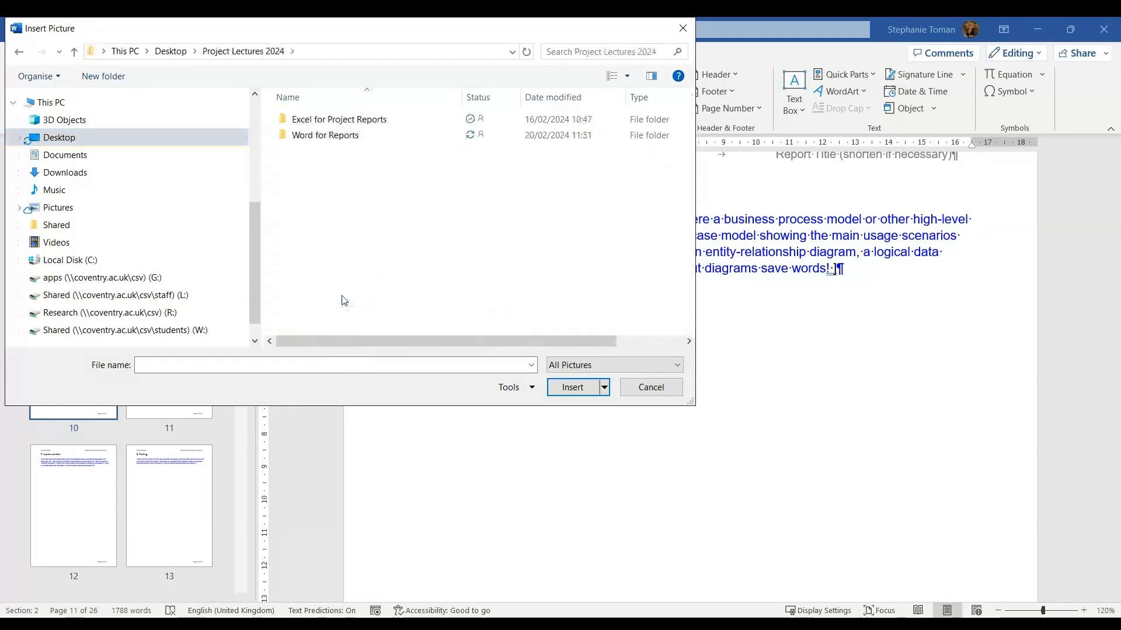
double_click(343, 139)
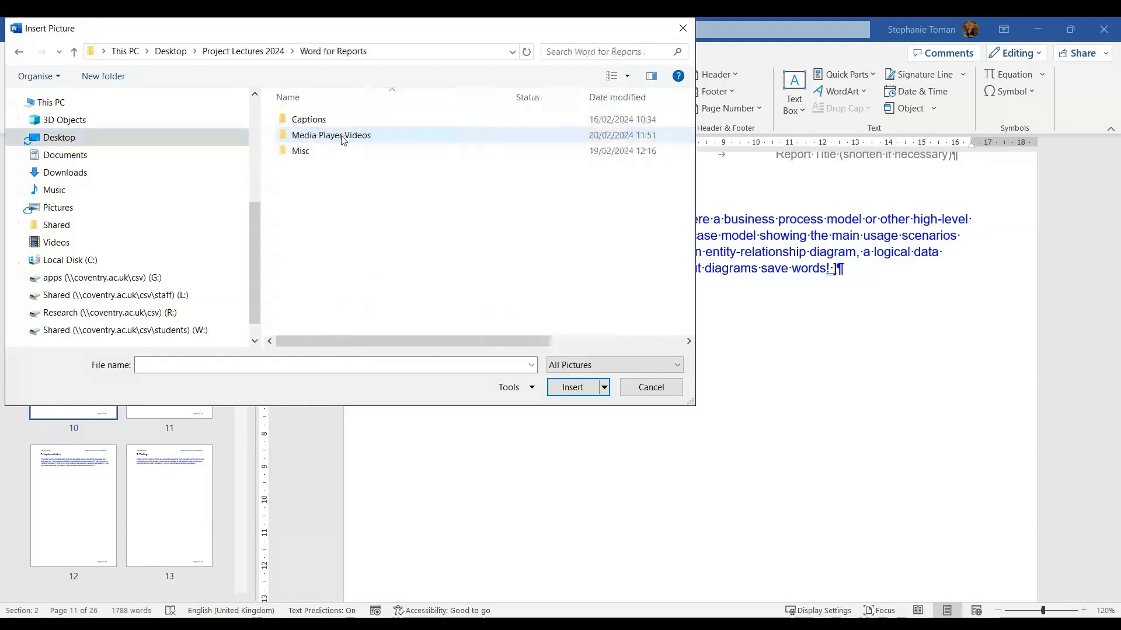
double_click(310, 120)
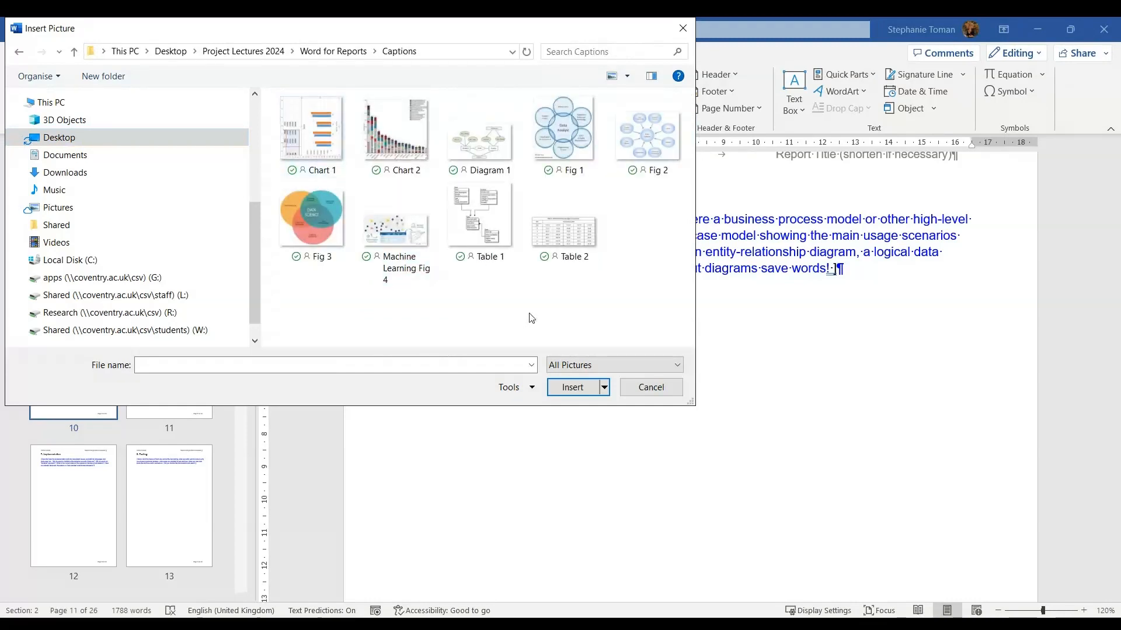
mouse_move(468, 32)
mouse_down()
mouse_move(584, 32)
mouse_move(593, 42)
mouse_move(467, 39)
mouse_move(477, 33)
mouse_up()
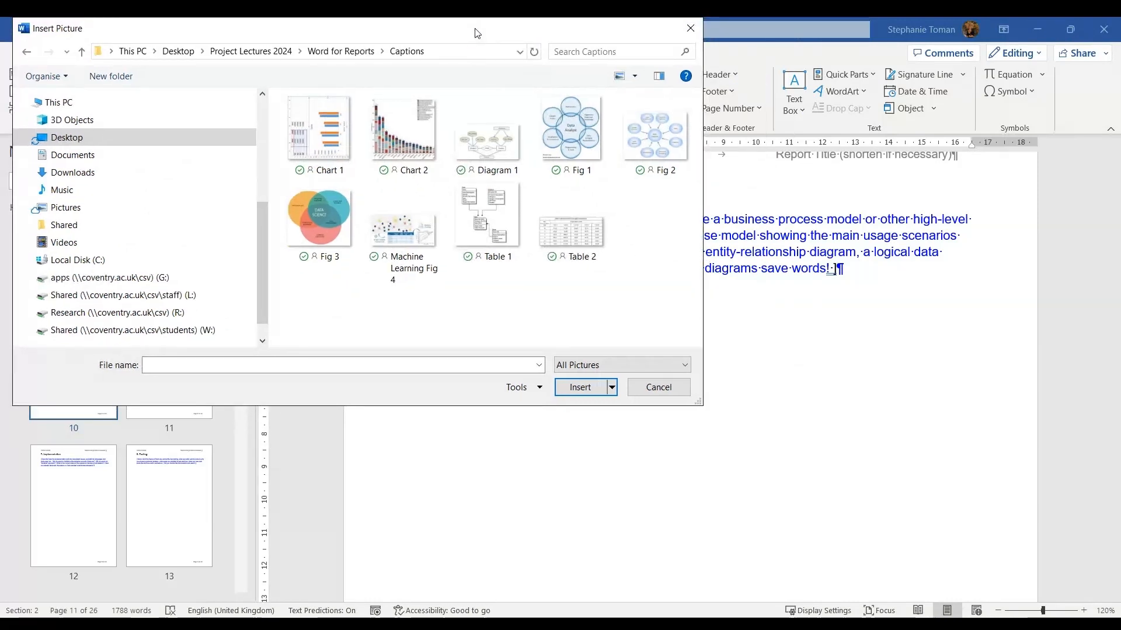
double_click(570, 144)
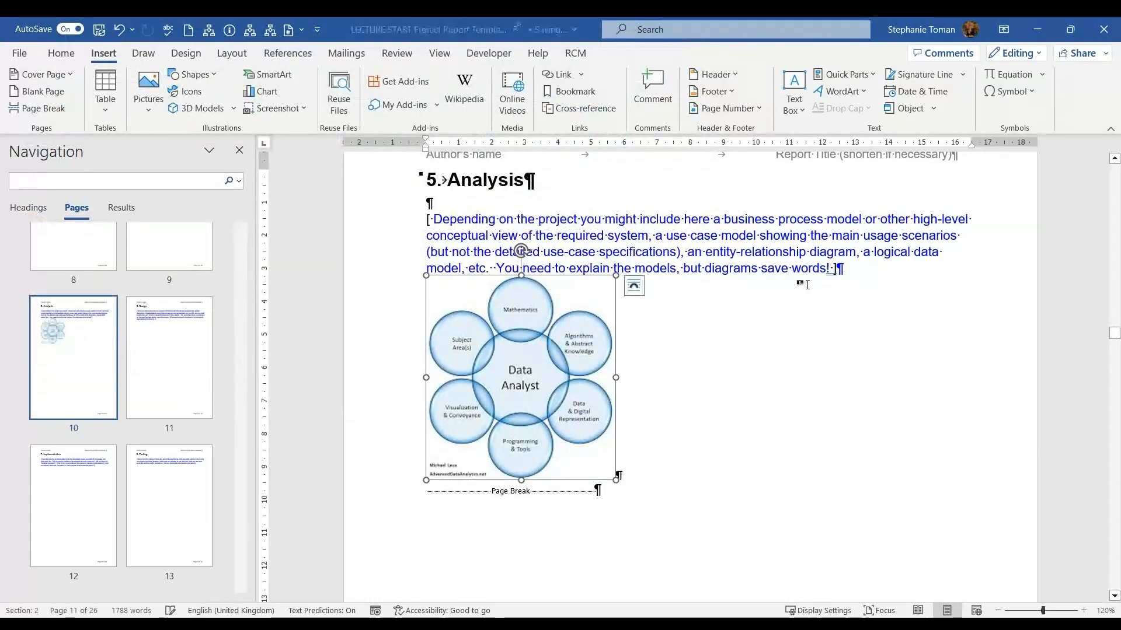
click(849, 263)
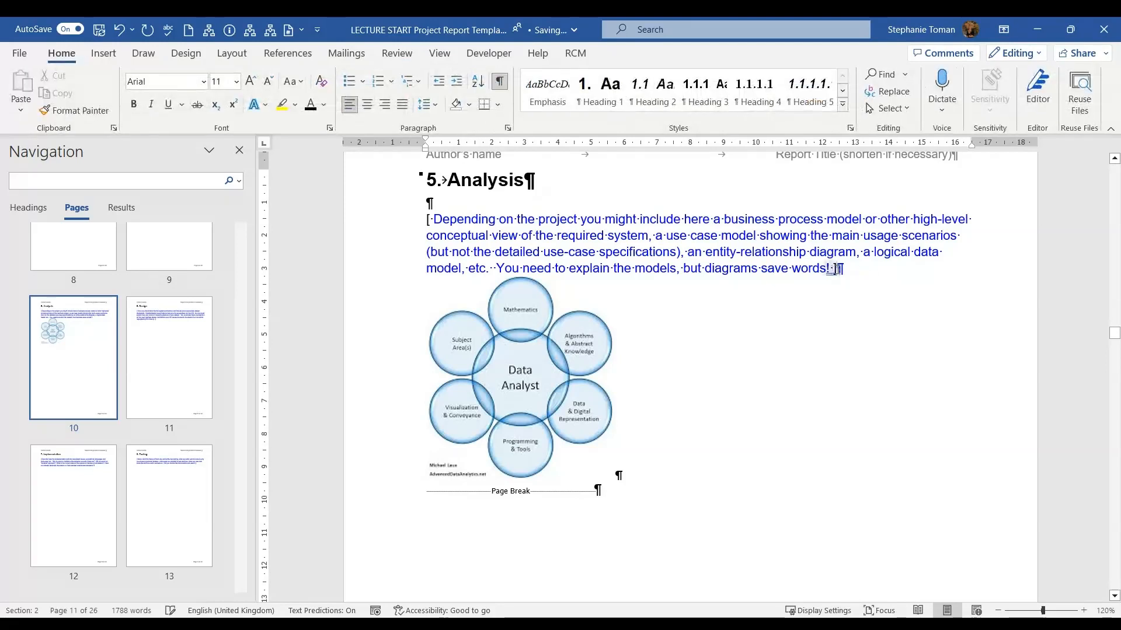
key(Return)
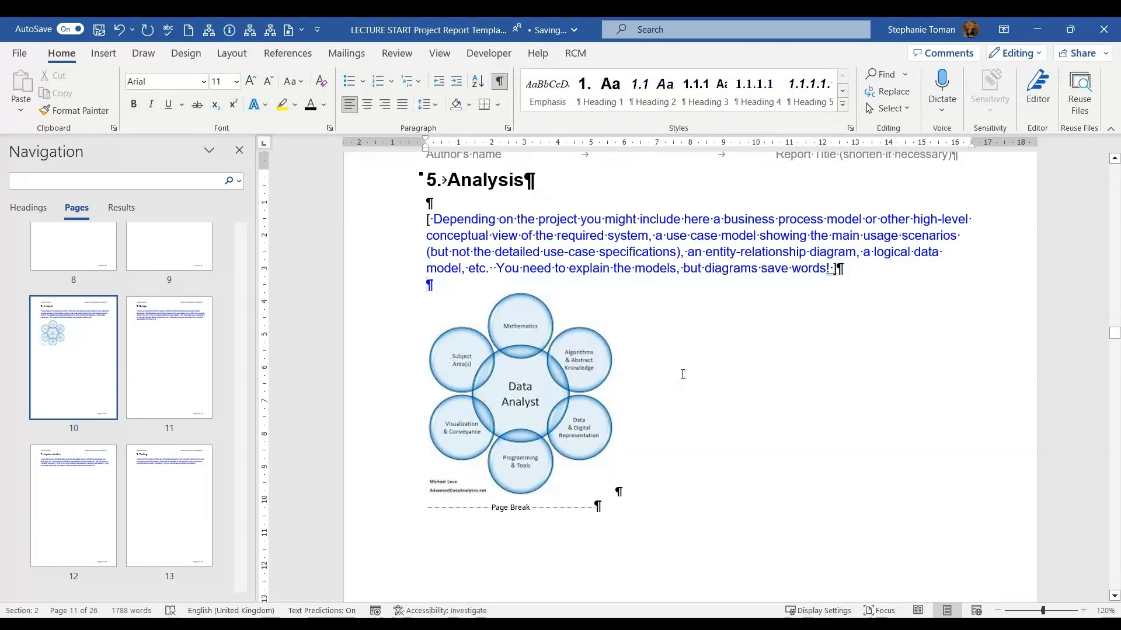
Step: Try centred, right and justified alignment on the Data Analyst picture, and return it to left alignment
click(548, 403)
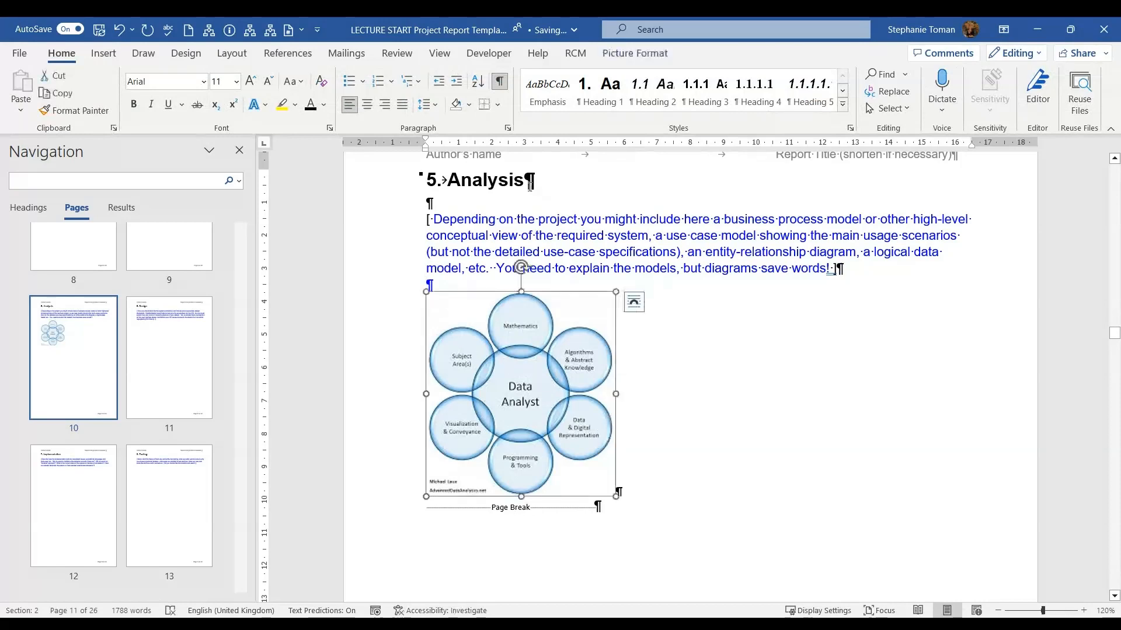
click(367, 105)
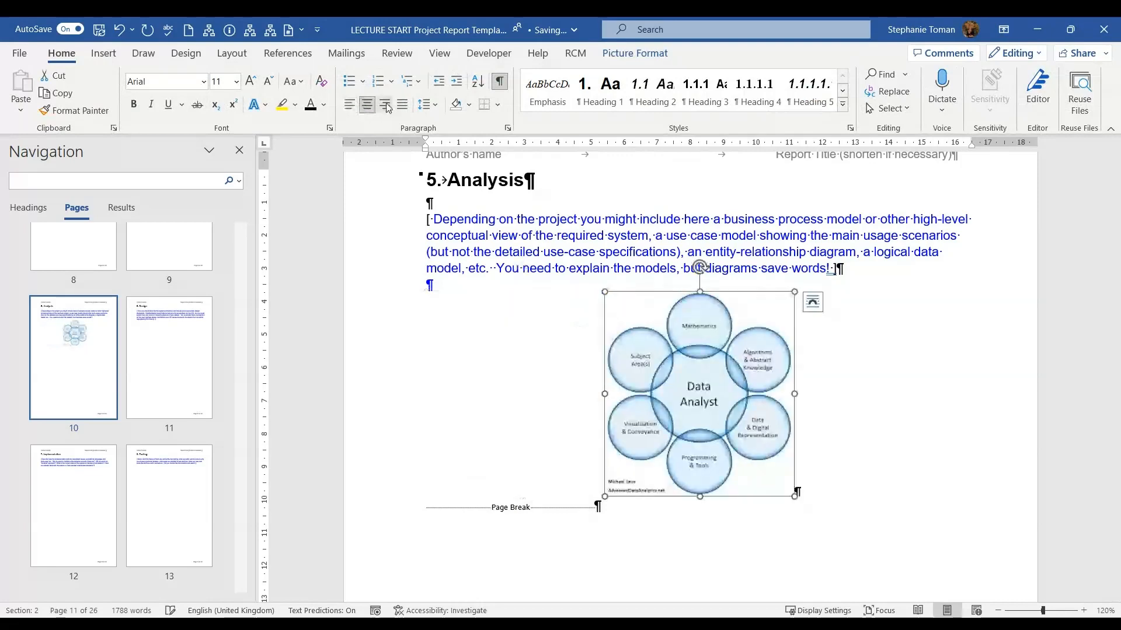
click(386, 105)
click(349, 105)
click(367, 105)
click(401, 105)
click(386, 105)
click(349, 105)
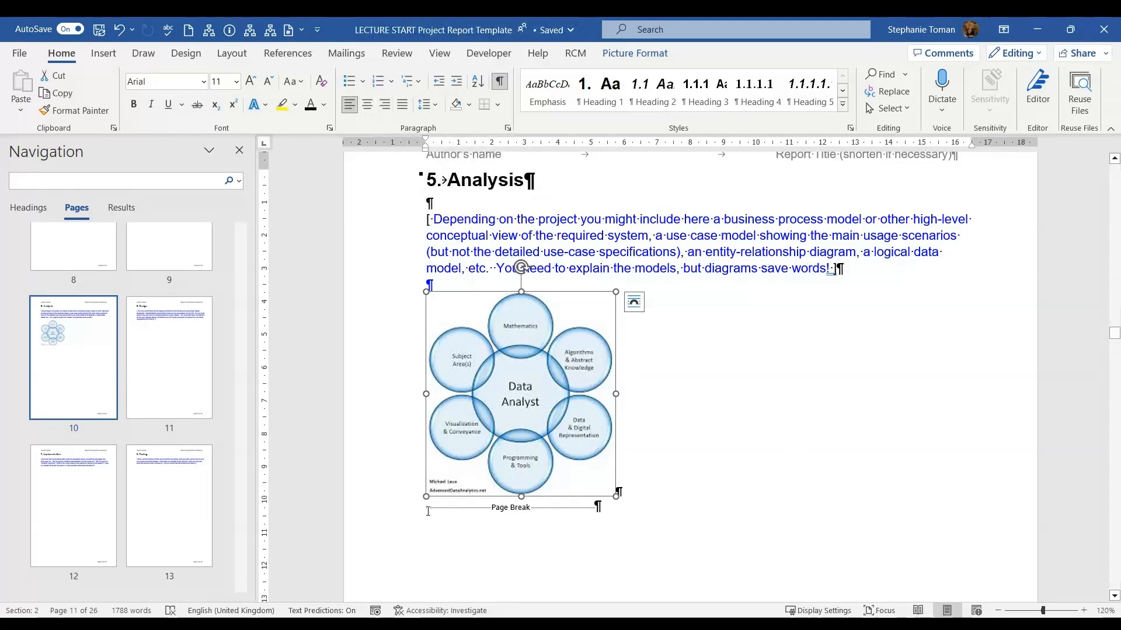
scroll(884, 472, down, 10)
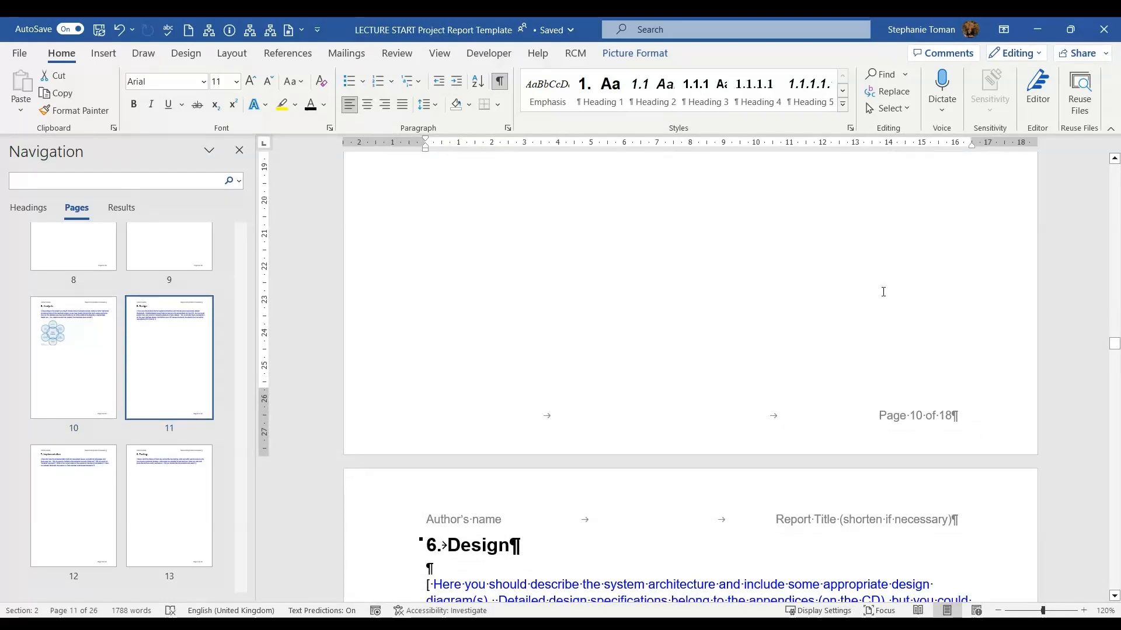
scroll(884, 292, up, 15)
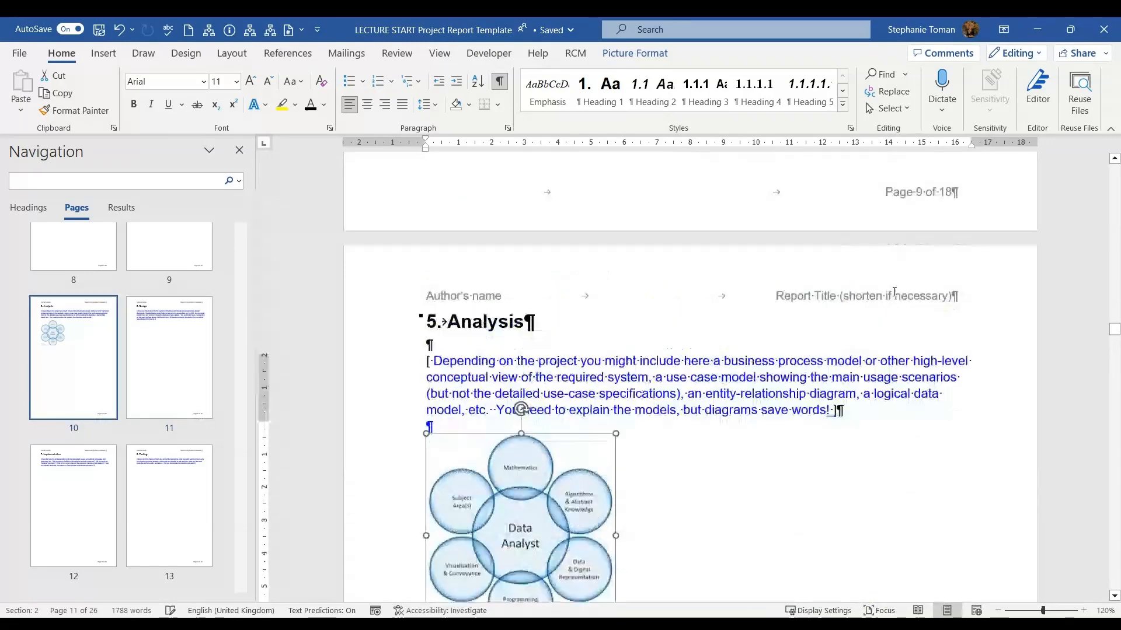
scroll(895, 292, down, 15)
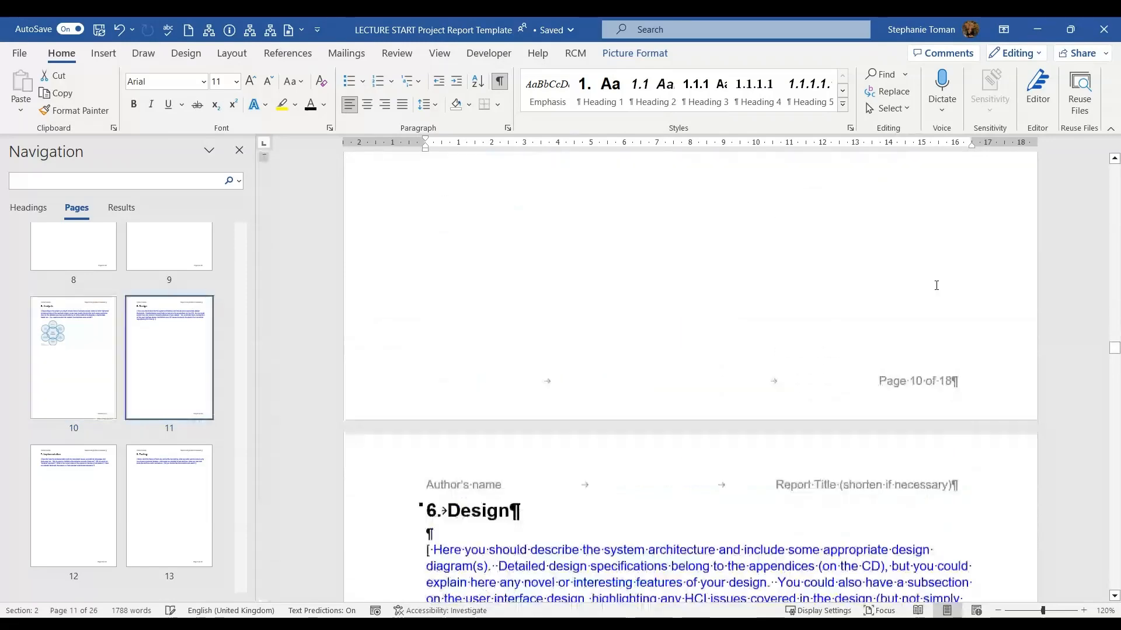
scroll(936, 286, down, 10)
scroll(936, 284, up, 10)
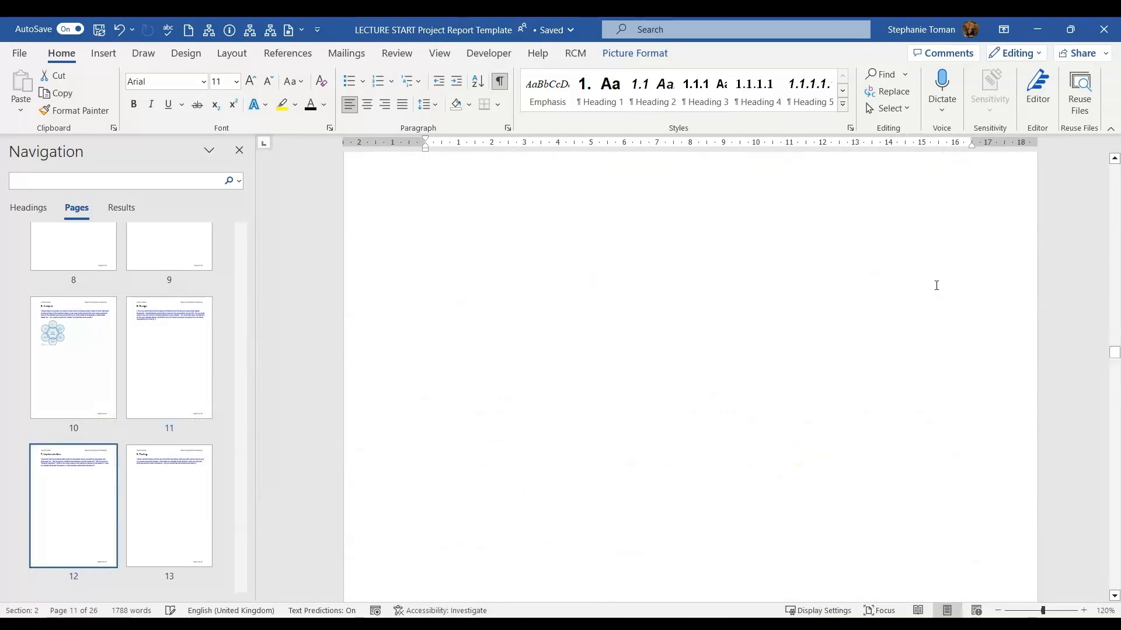
Step: Add two empty paragraphs between the Data Analyst picture and the page break
scroll(936, 284, up, 8)
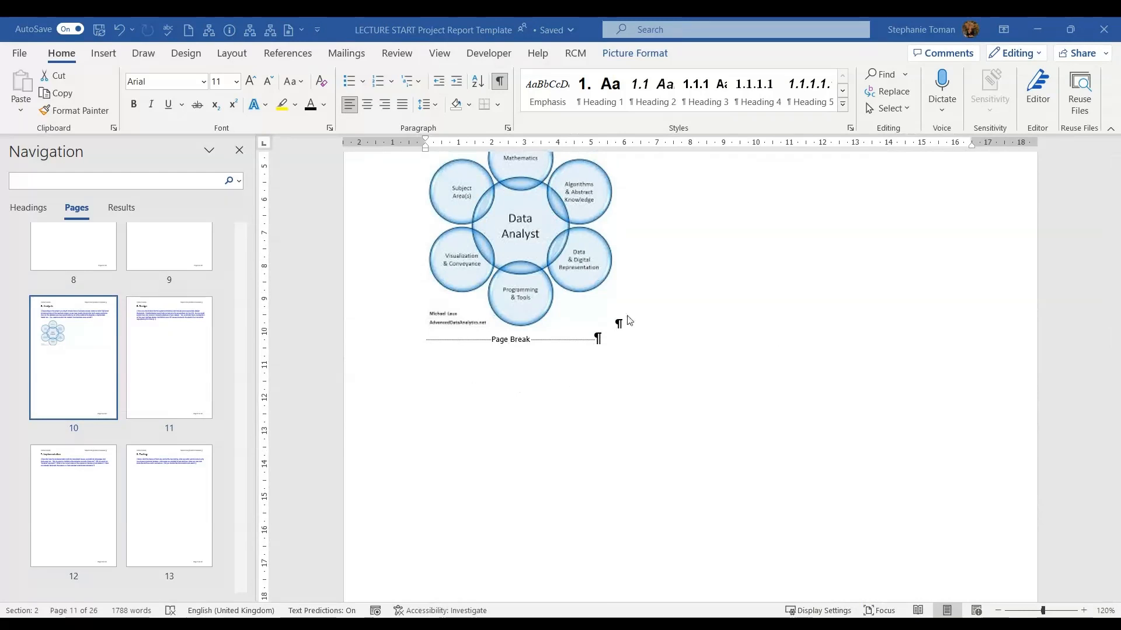
click(618, 324)
click(654, 320)
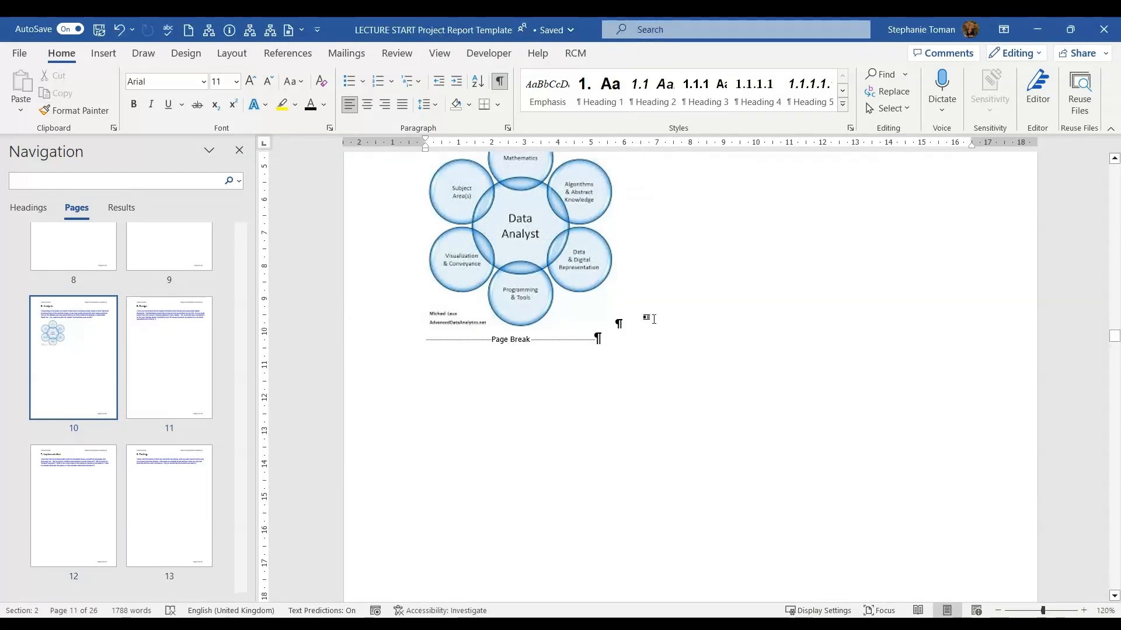
key(Return)
key(Return)
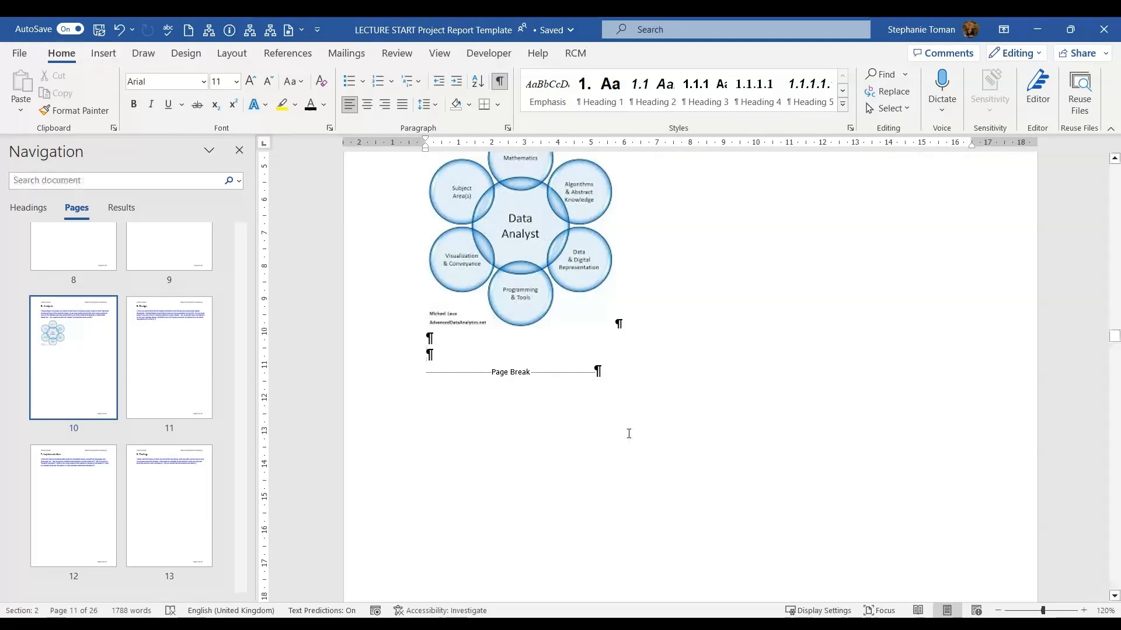
Step: Select the Data Analyst picture and open the Caption dialog for it
click(493, 257)
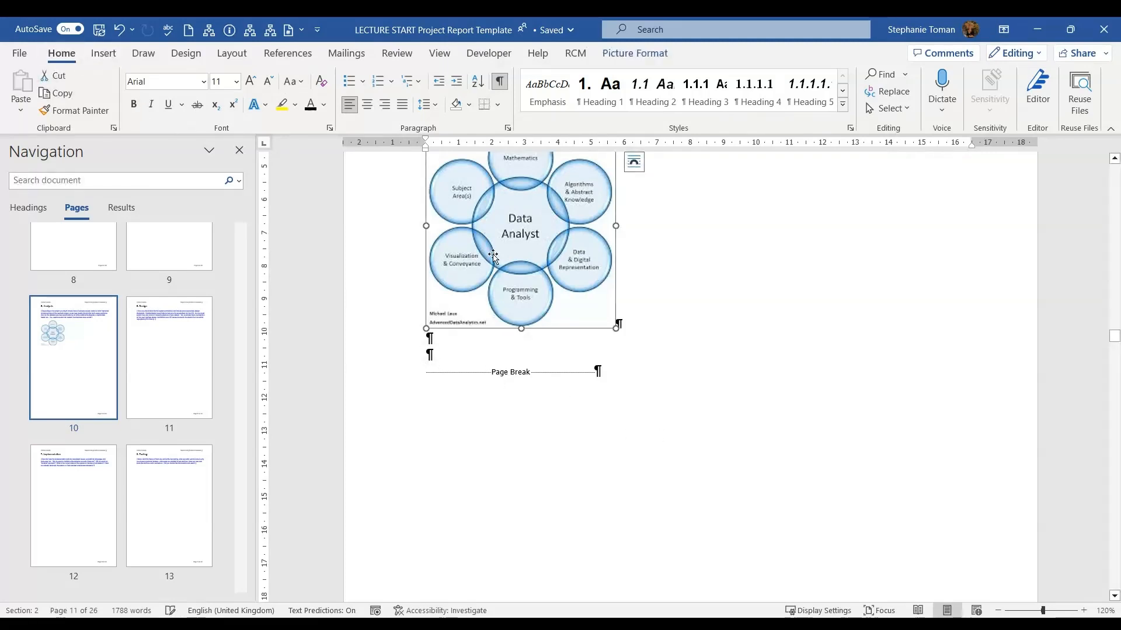
right_click(531, 245)
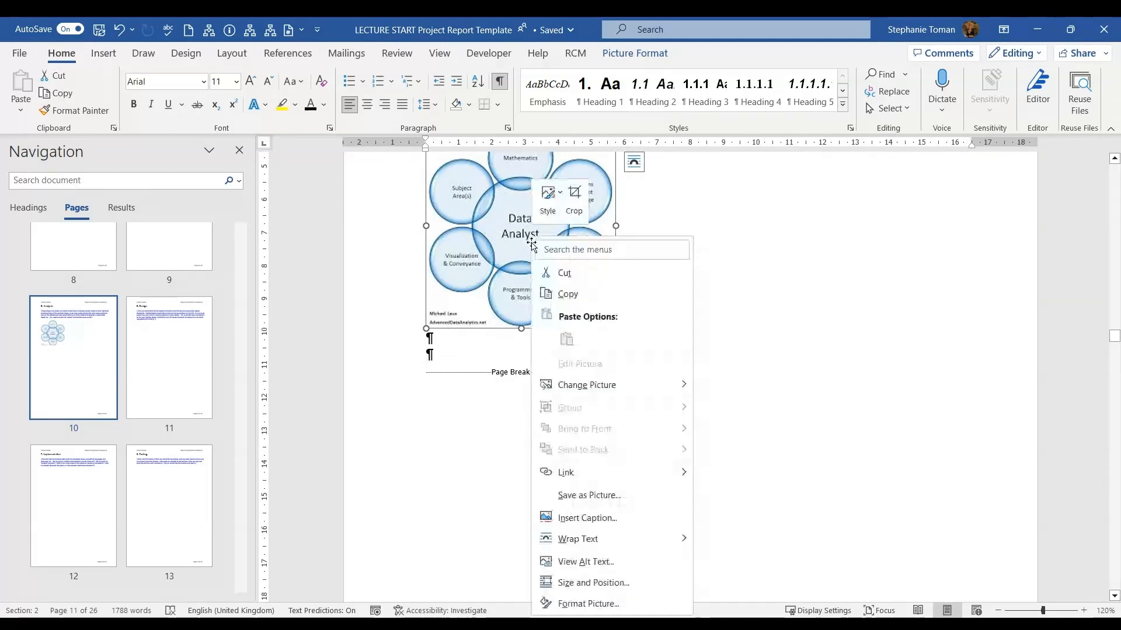
click(282, 52)
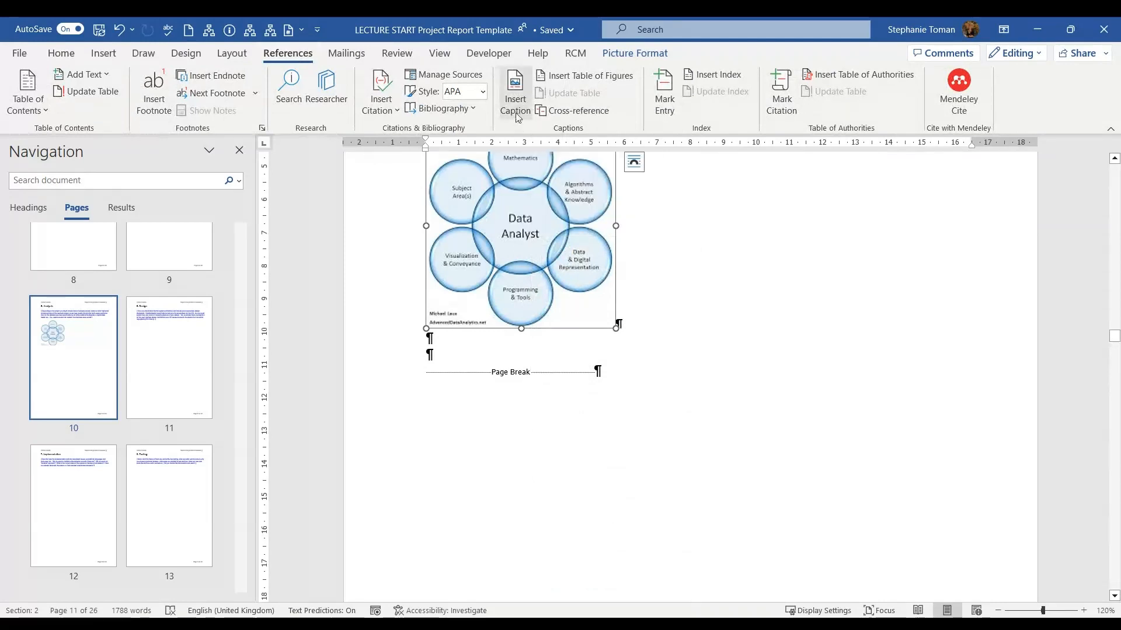
right_click(549, 235)
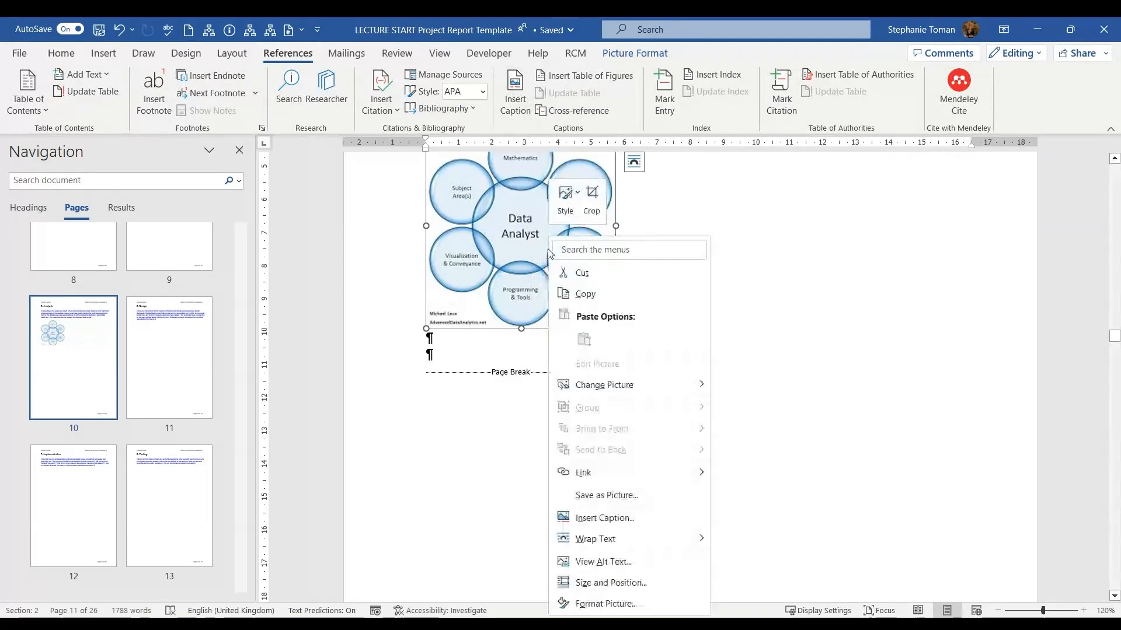
click(634, 518)
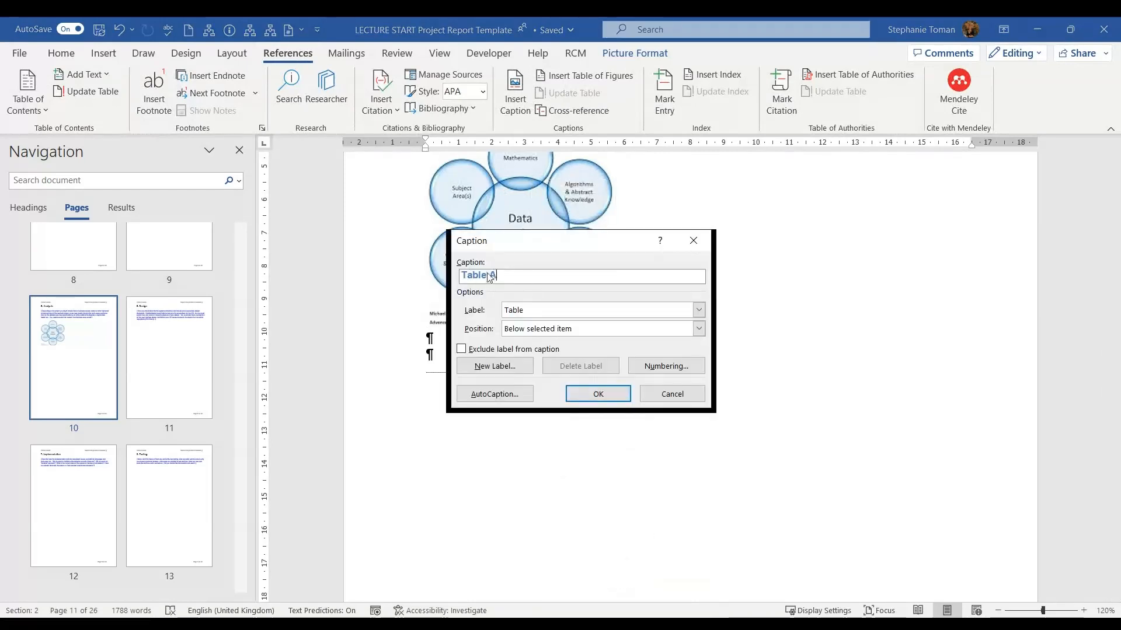
Step: In the AutoCaption settings, turn off automatic captions for Microsoft Word Table
click(508, 395)
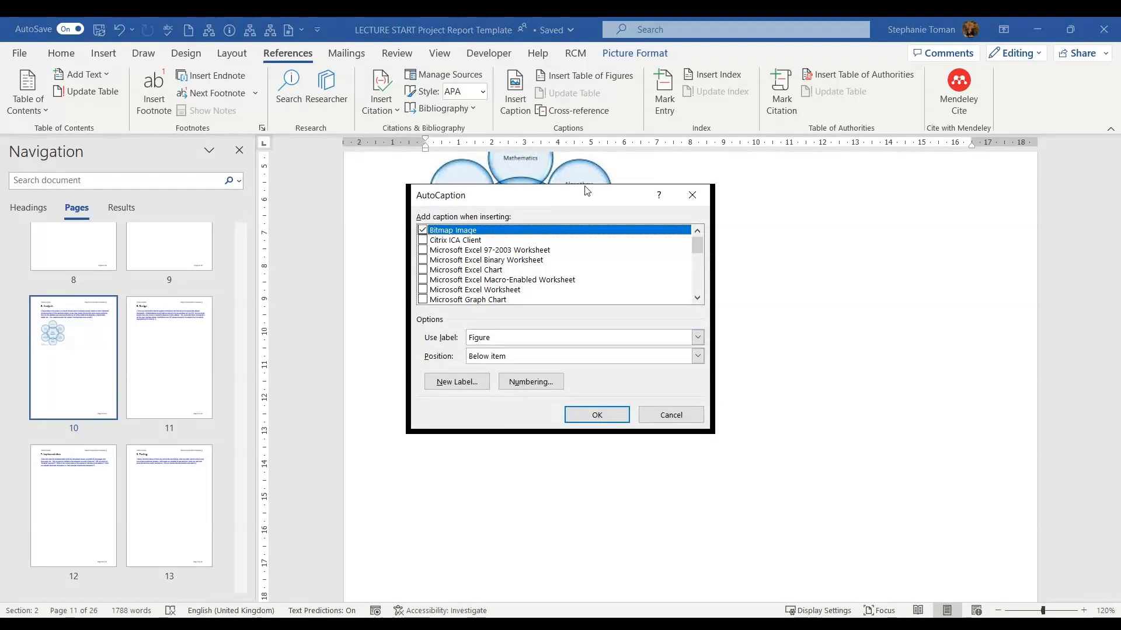
click(697, 298)
click(697, 298)
click(697, 298)
click(697, 298)
click(697, 298)
click(697, 299)
click(697, 298)
click(697, 298)
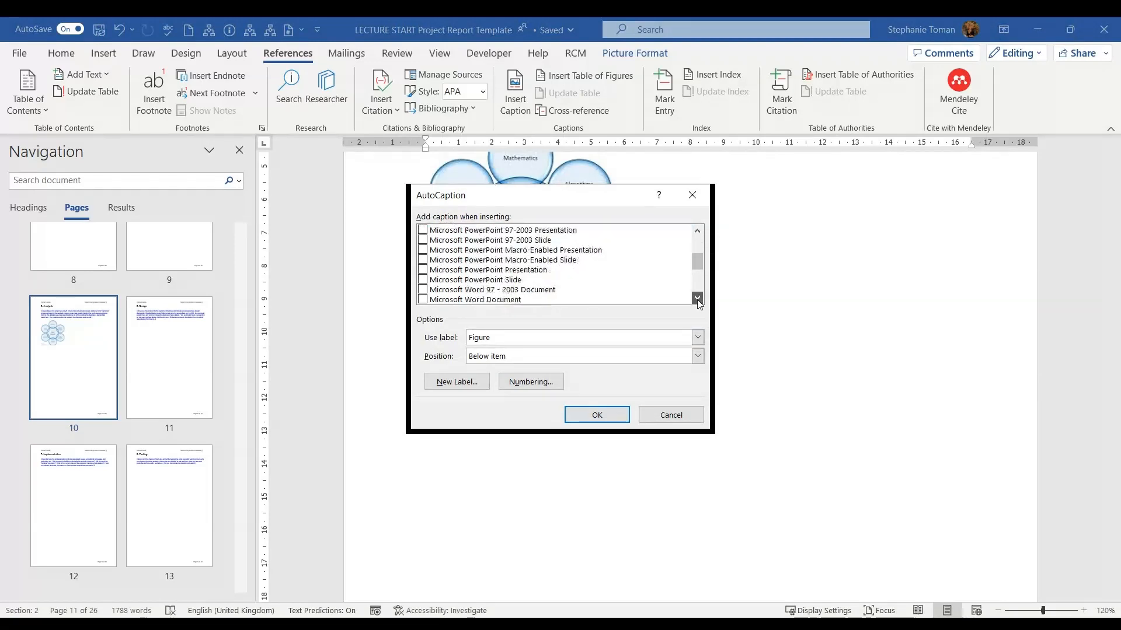
click(697, 298)
click(697, 298)
click(697, 299)
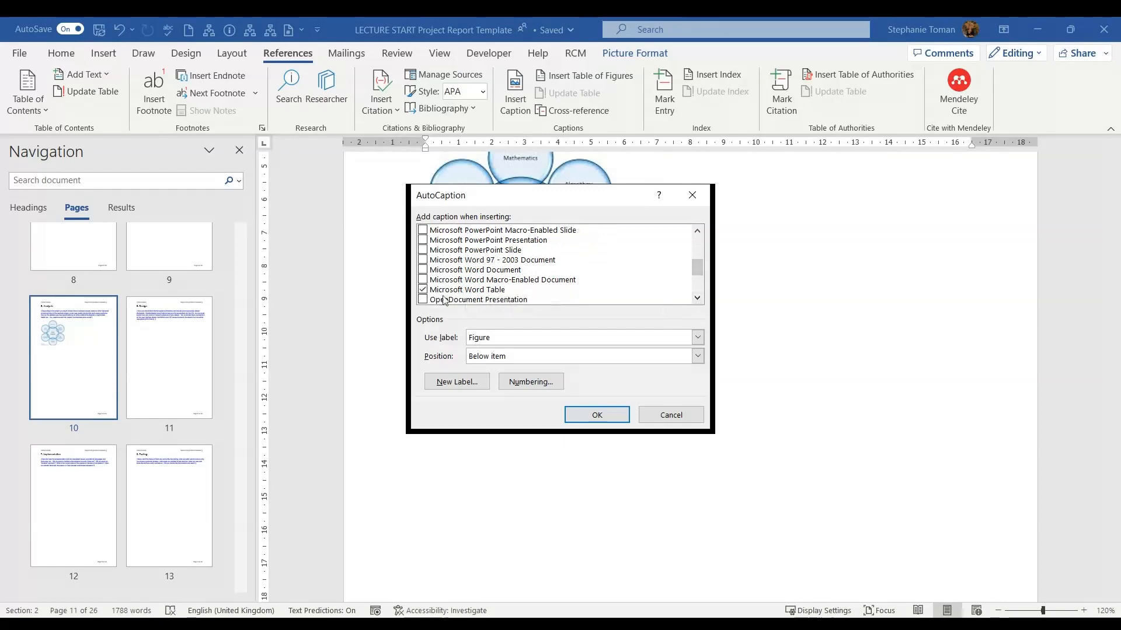
click(423, 292)
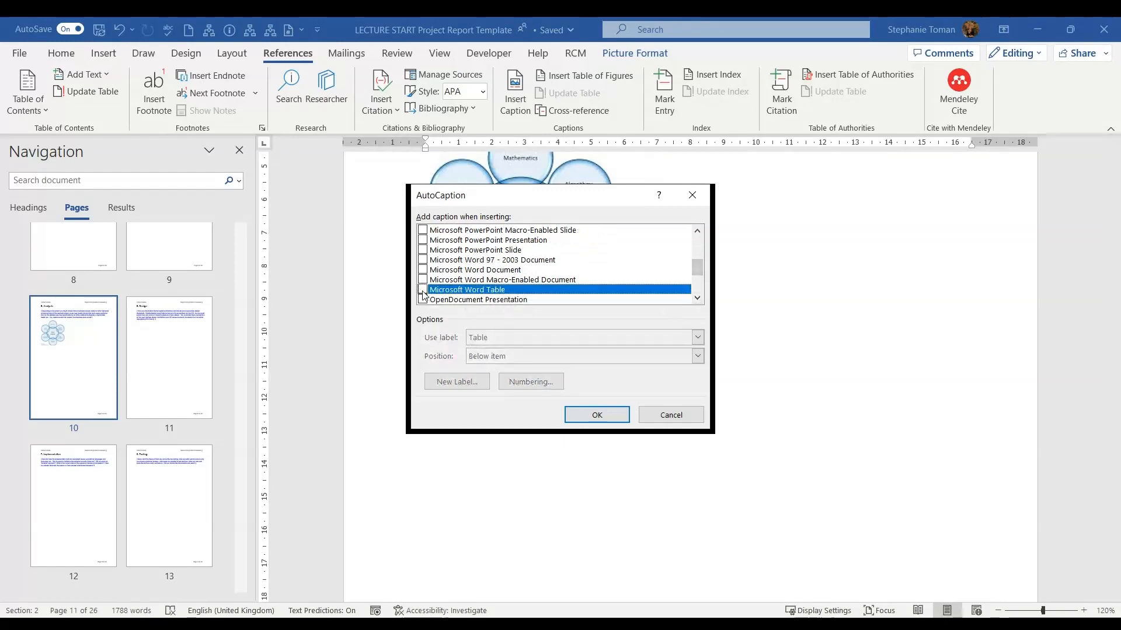
click(423, 290)
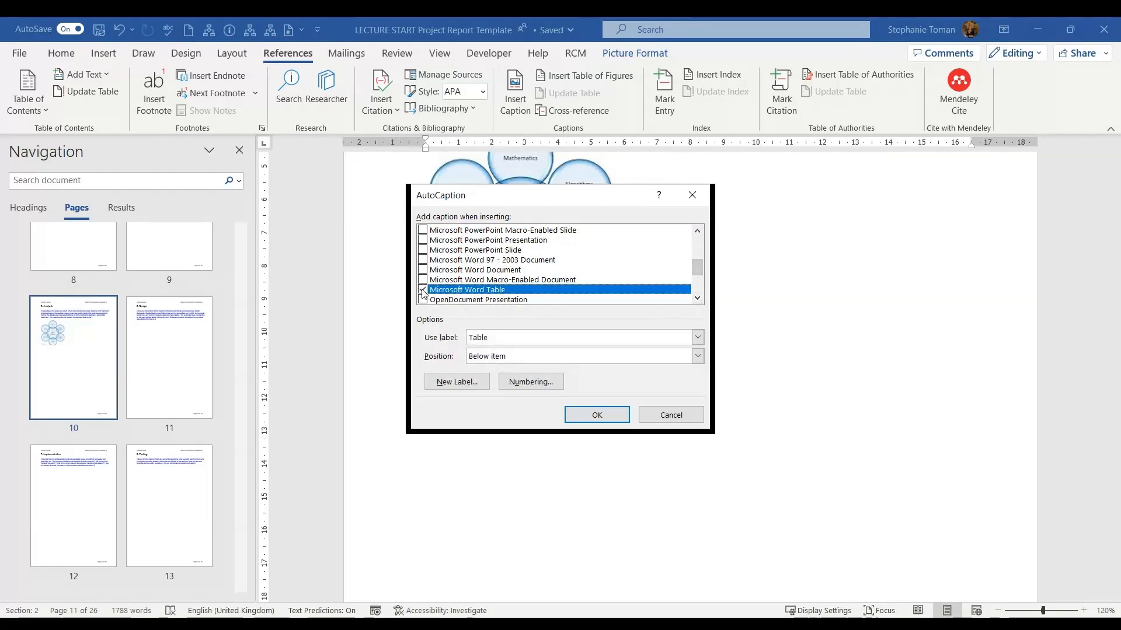
click(423, 291)
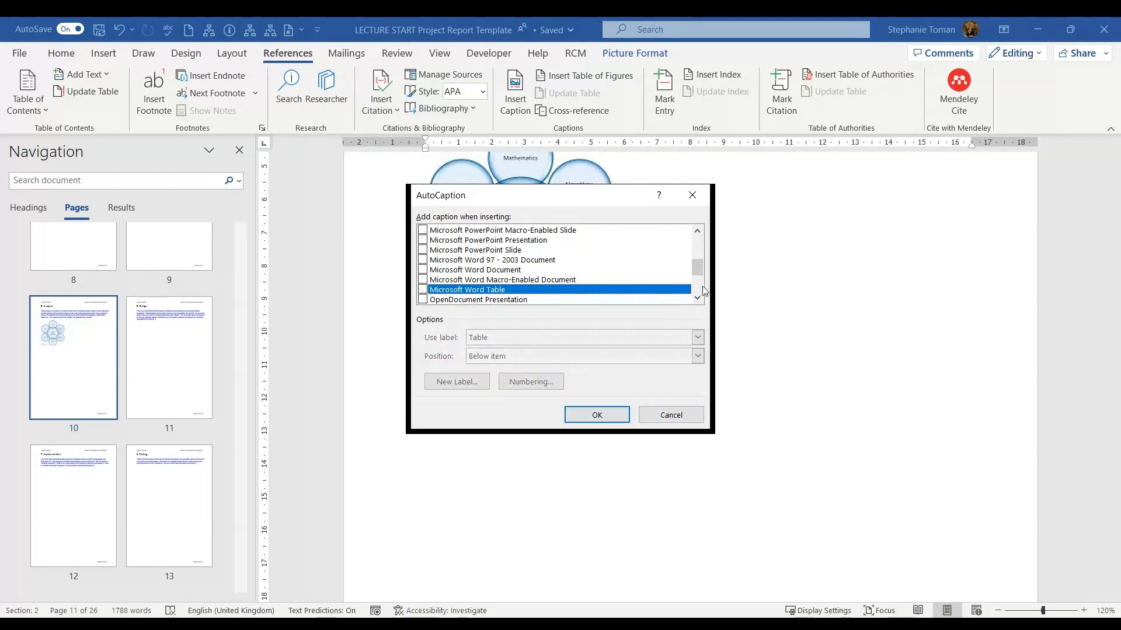
Step: Accept the AutoCaption settings and reopen the Caption dialog for the Data Analyst picture
drag(702, 268, 707, 234)
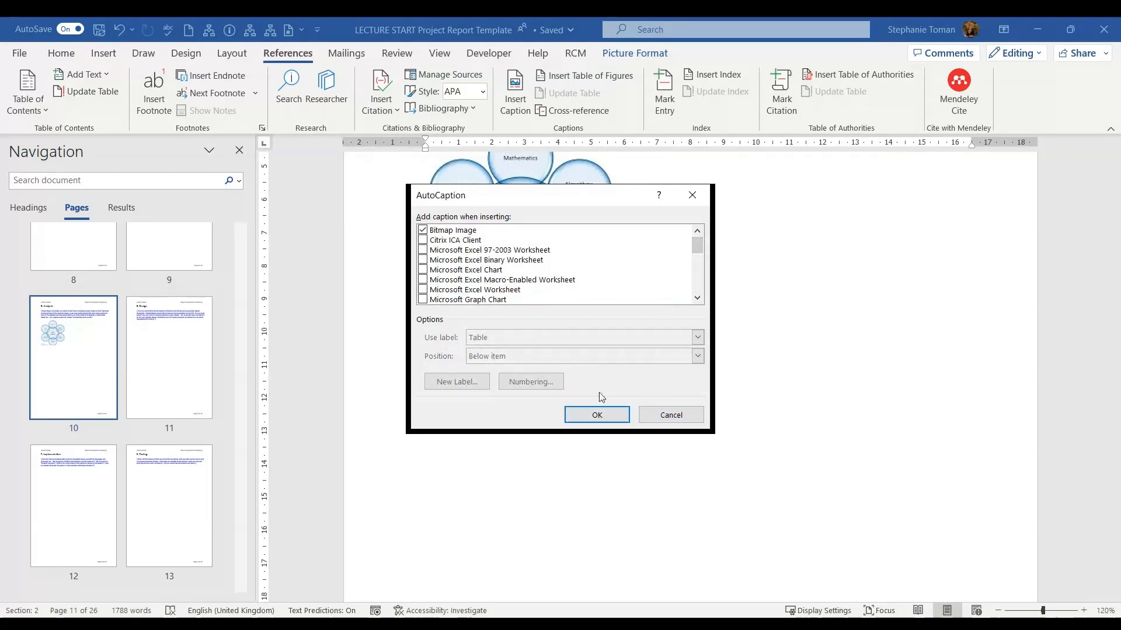
click(598, 413)
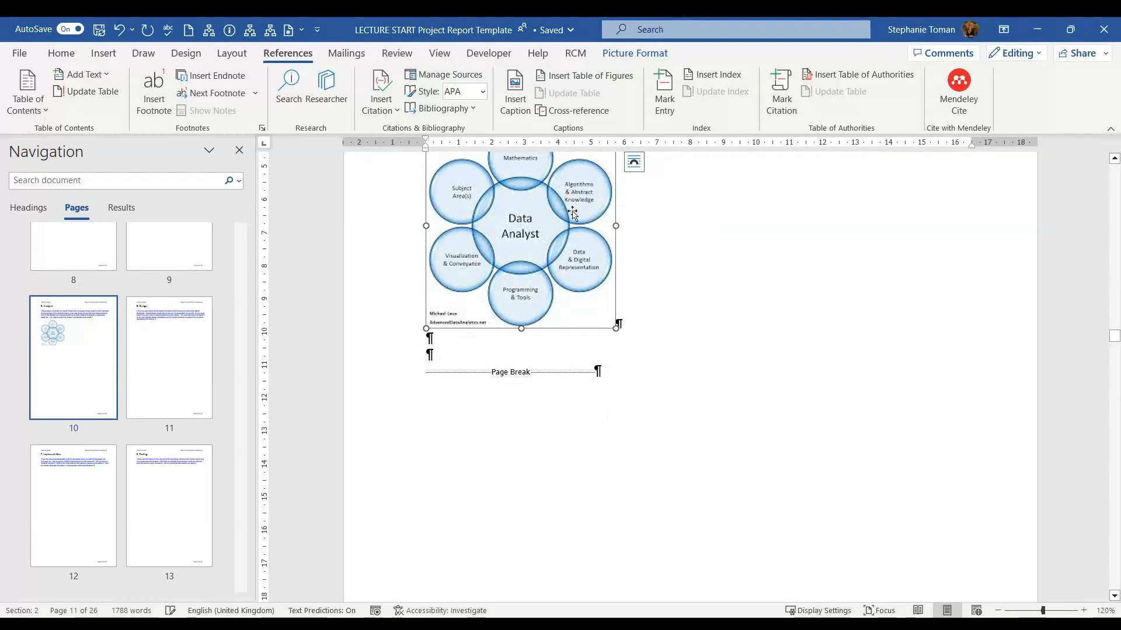
right_click(554, 248)
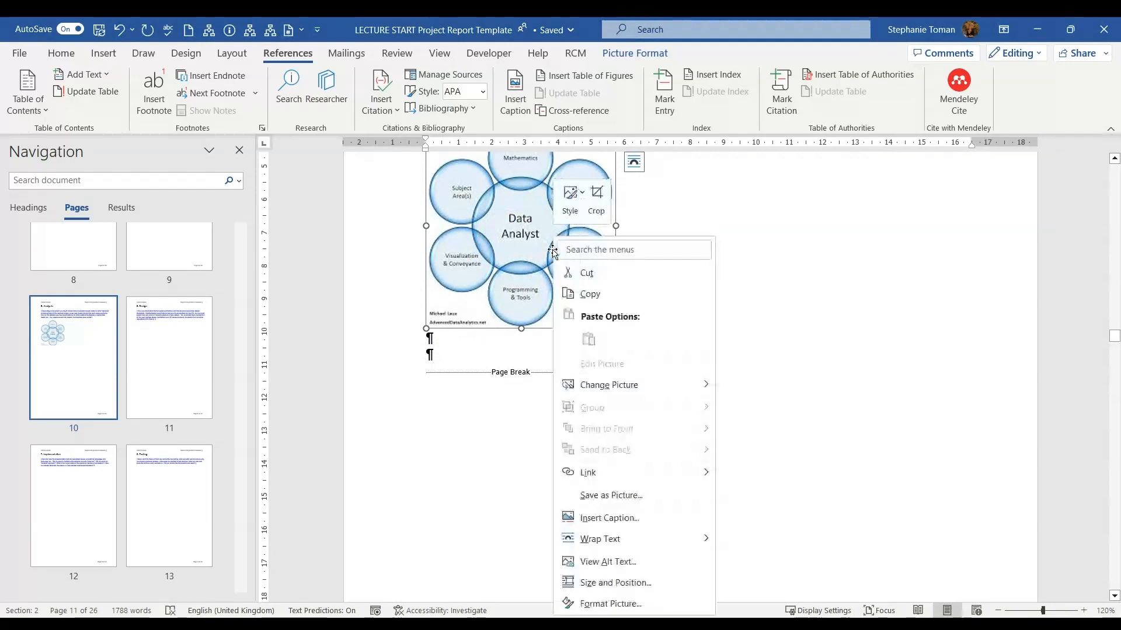
click(639, 518)
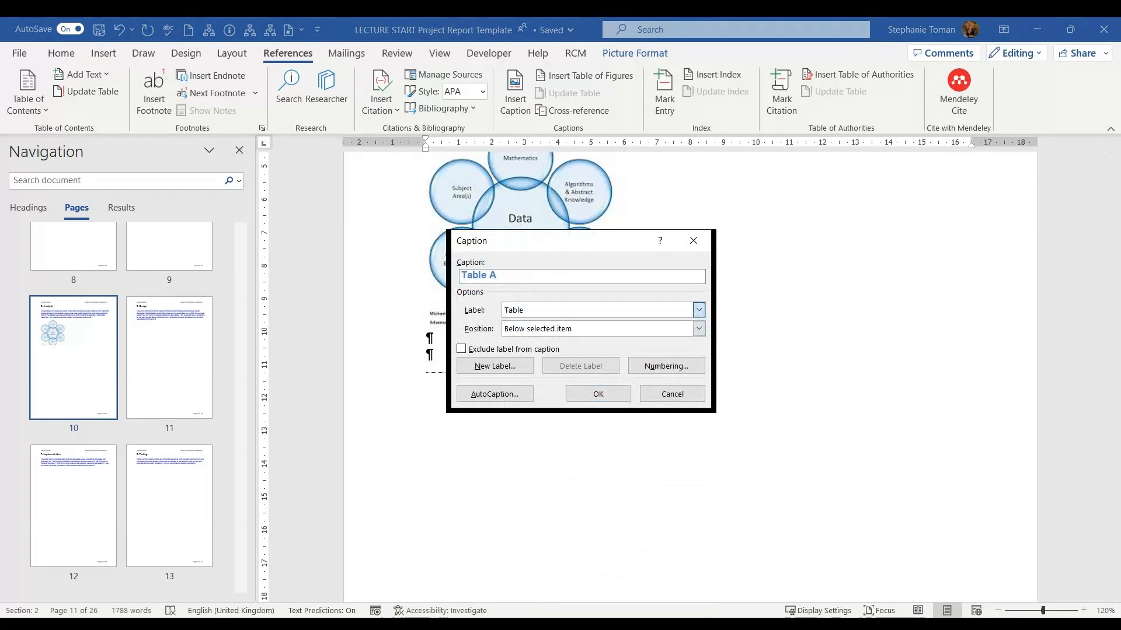
Step: Delete the custom caption labels Chart, Photo and Picture
click(521, 325)
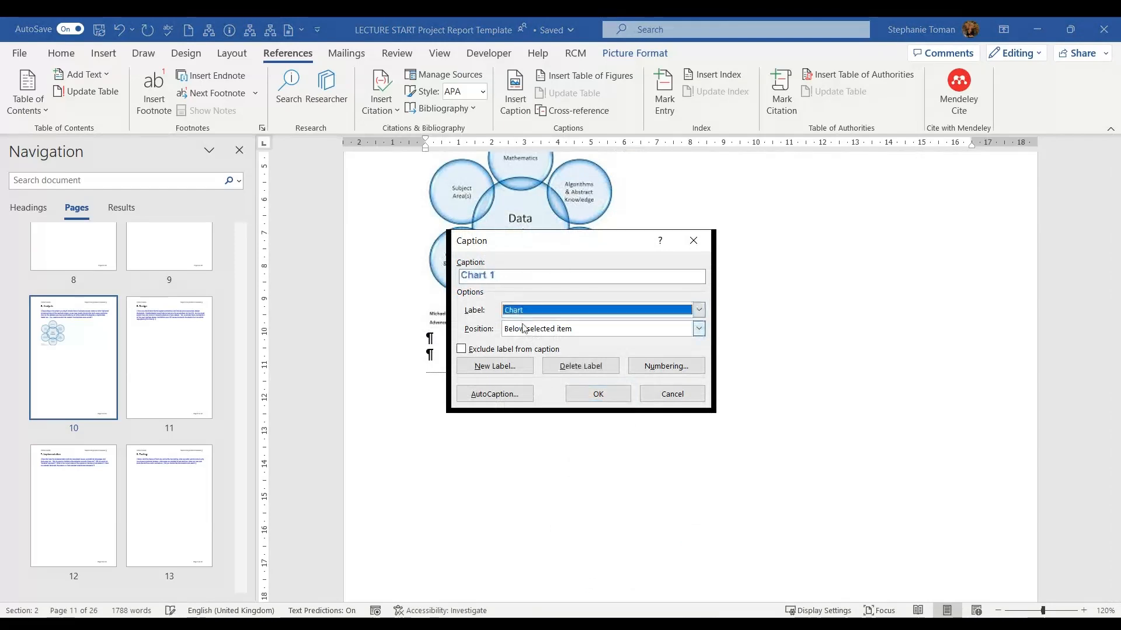
click(564, 366)
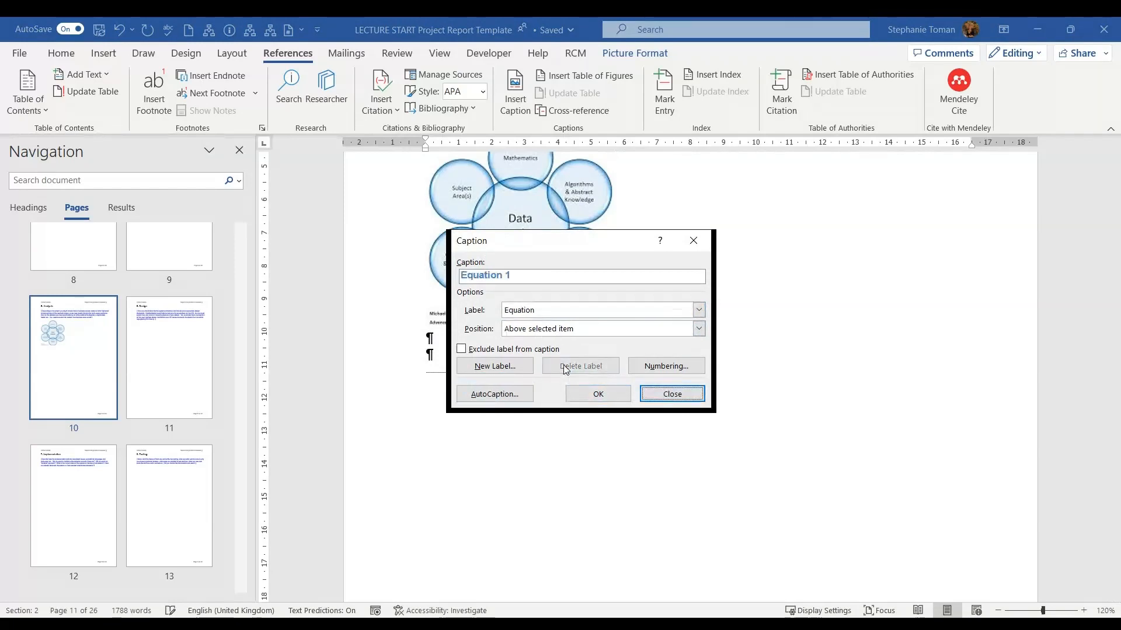
click(699, 311)
click(576, 350)
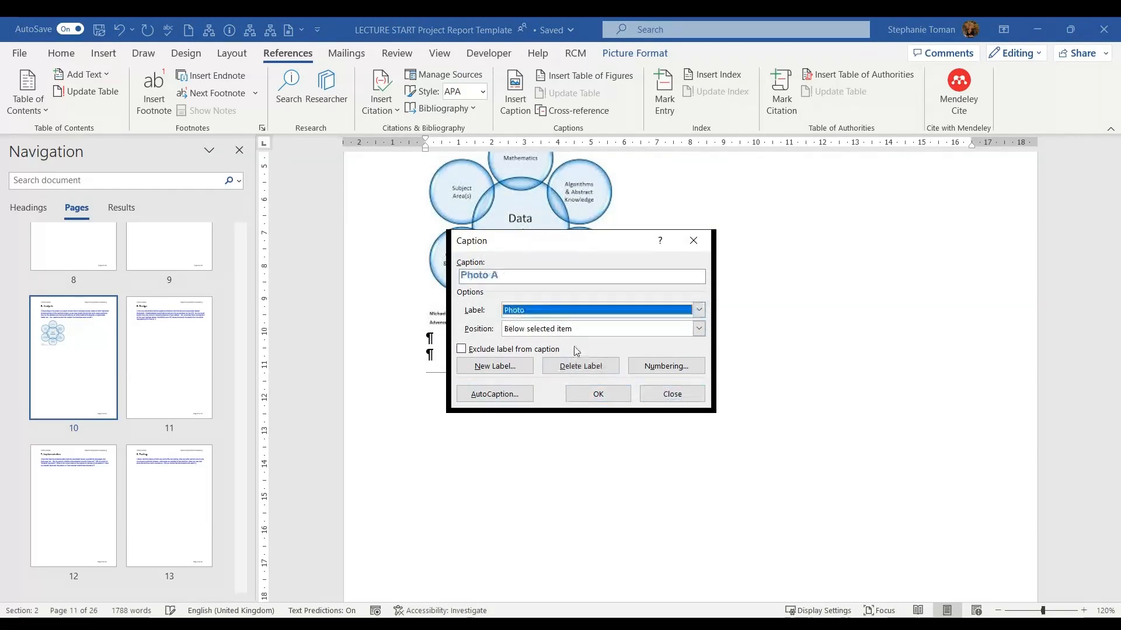
click(581, 367)
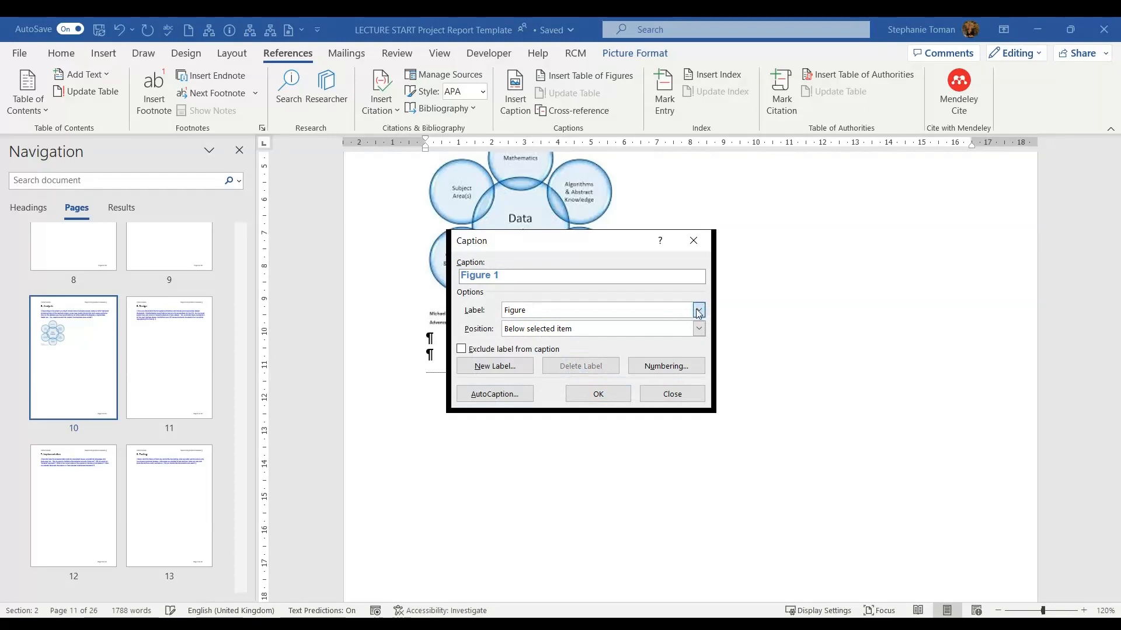
click(540, 345)
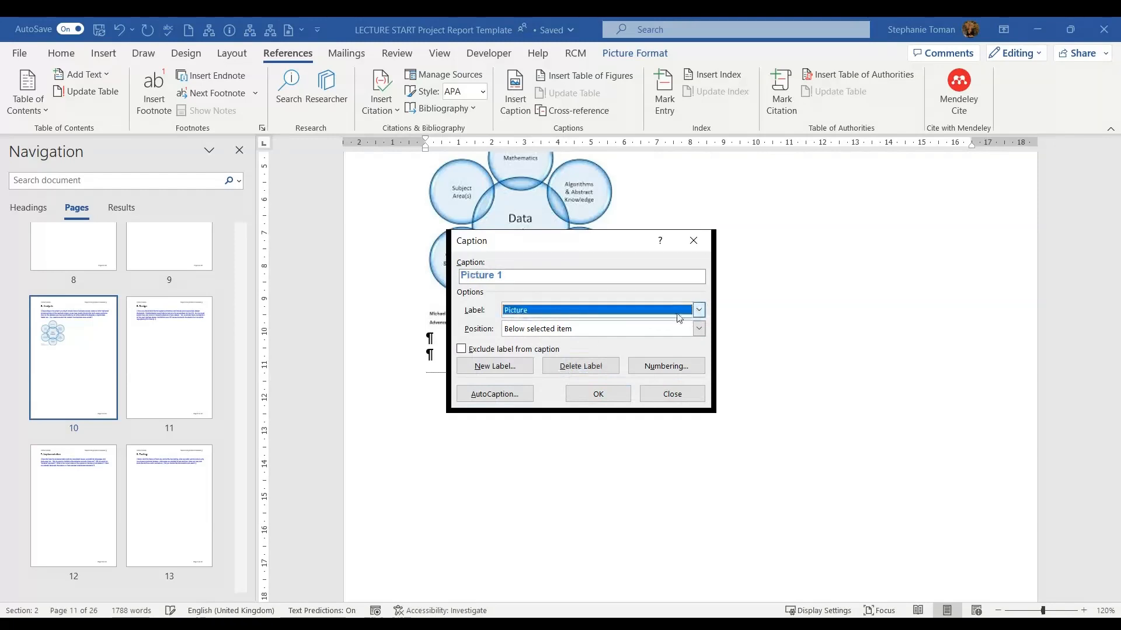
click(586, 367)
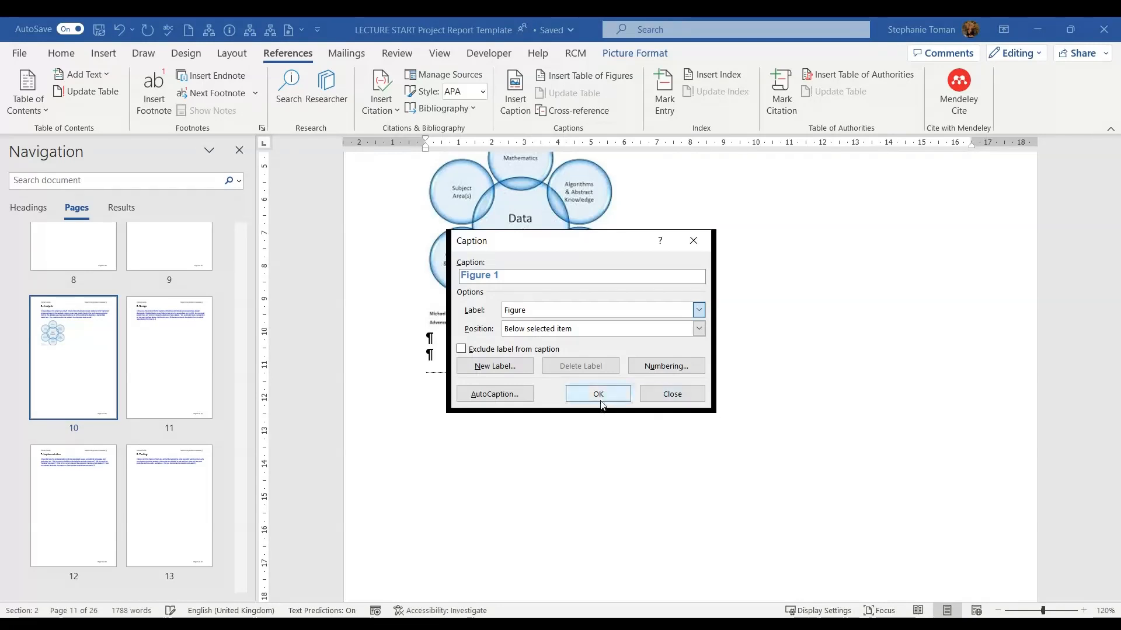
Step: Insert a caption below the Data Analyst picture with the Figure label and the 1, 2, 3 number format
click(514, 311)
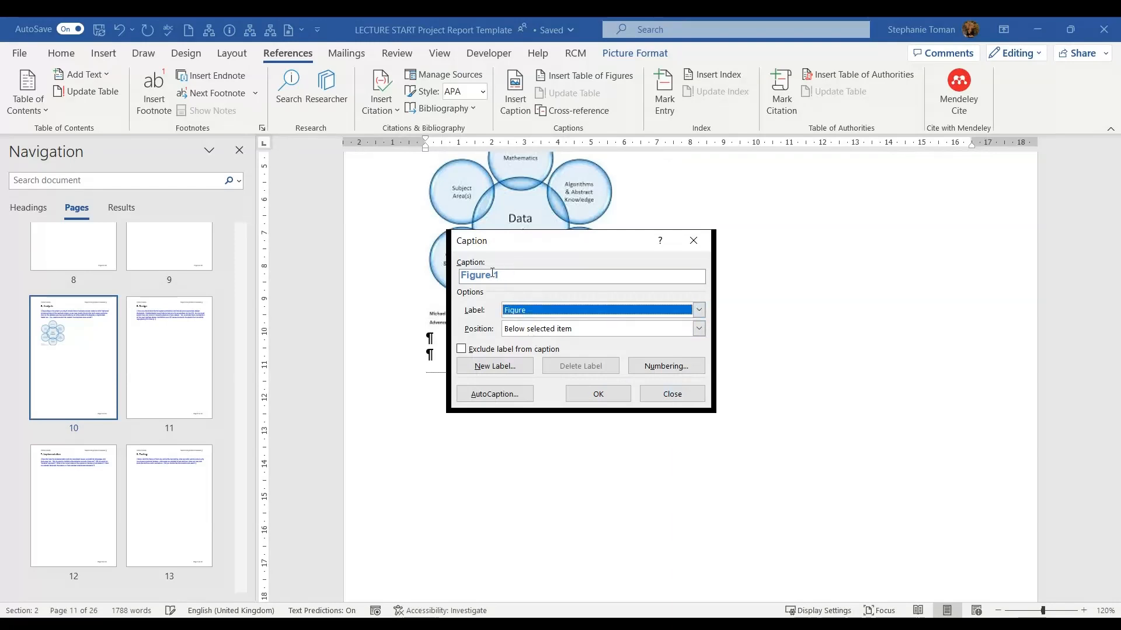
click(676, 367)
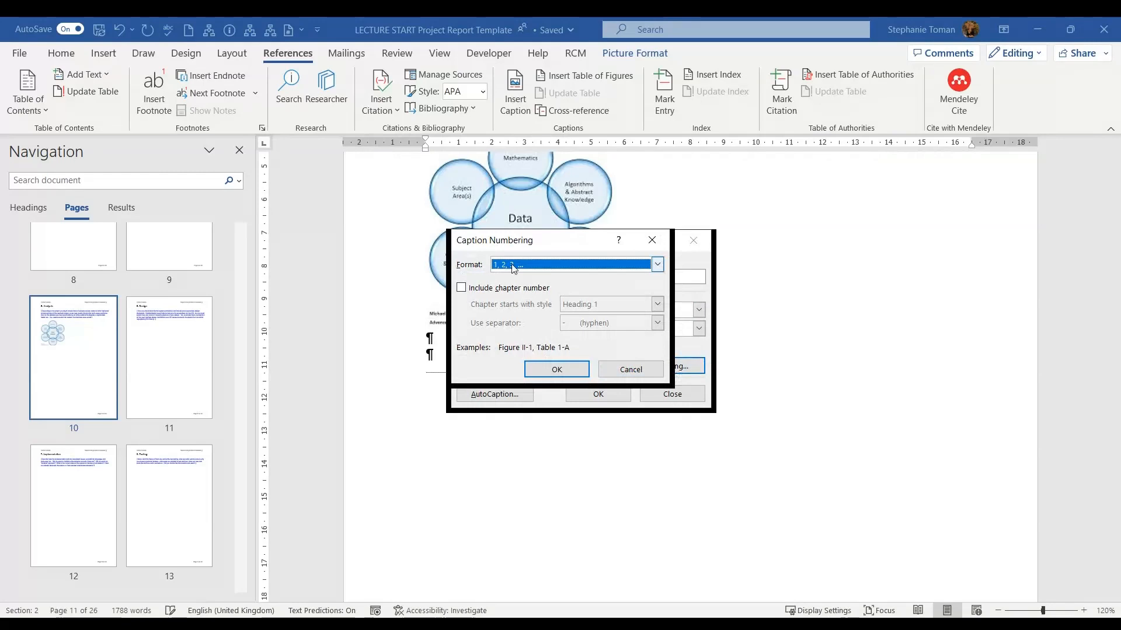
click(557, 370)
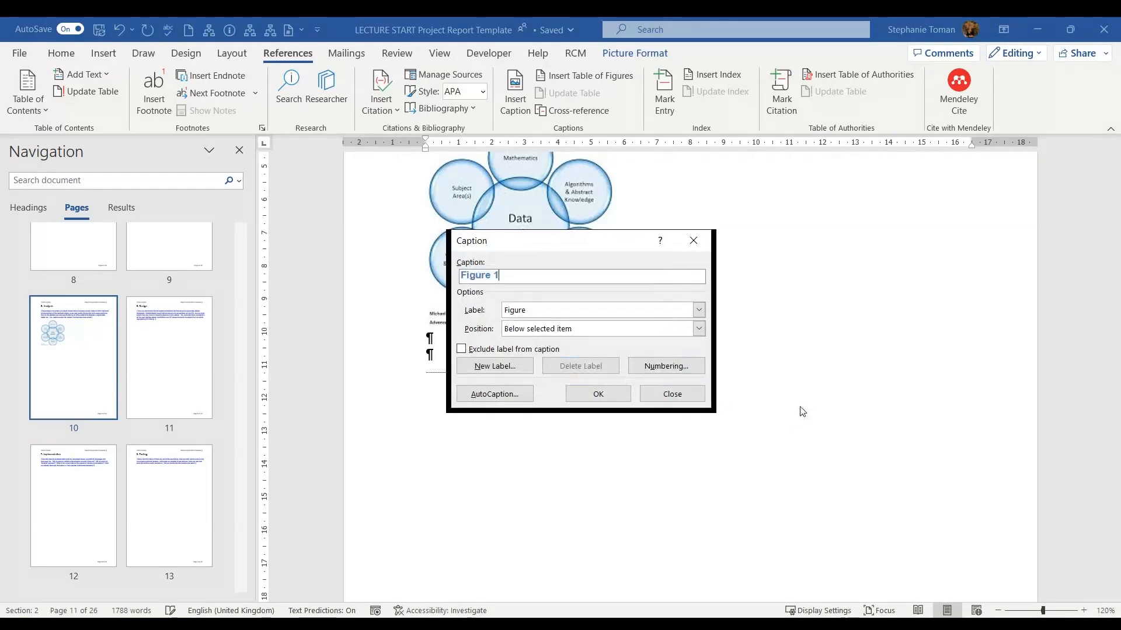
click(607, 400)
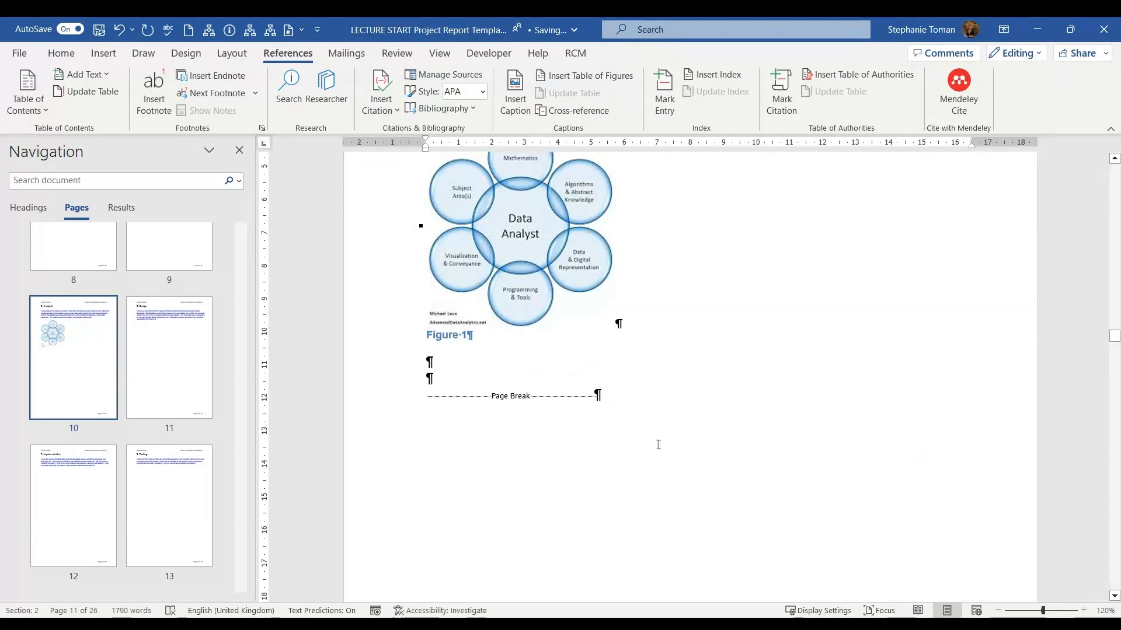
Step: Insert the picture Fig 2 from the Captions folder at the second empty paragraph below the Data Analyst caption
double_click(429, 378)
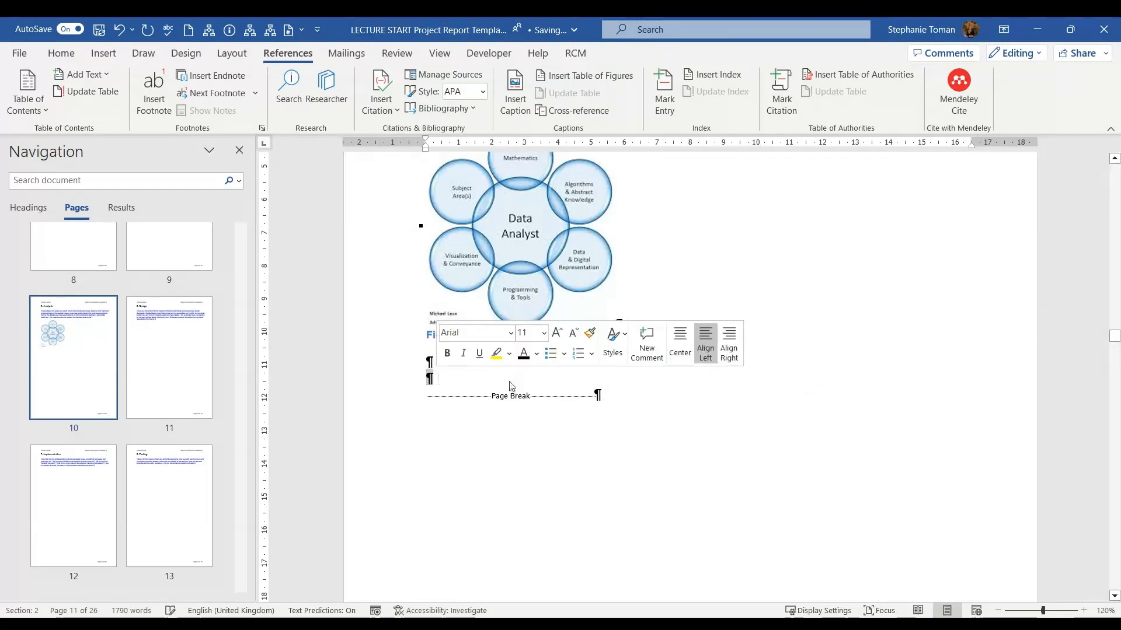
click(104, 54)
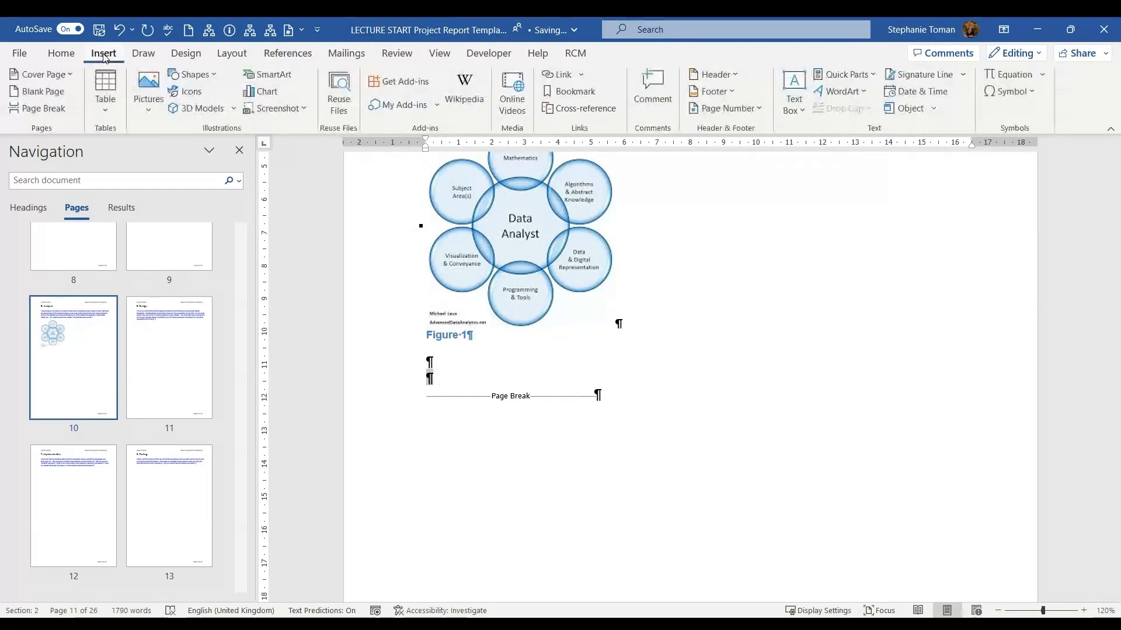
click(161, 109)
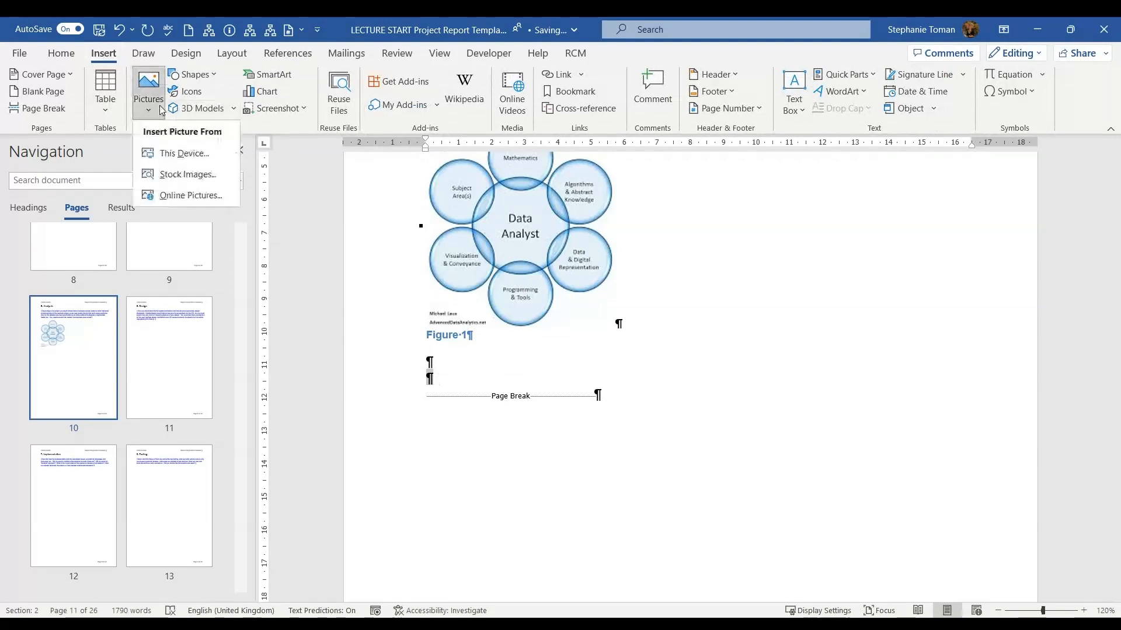
click(173, 153)
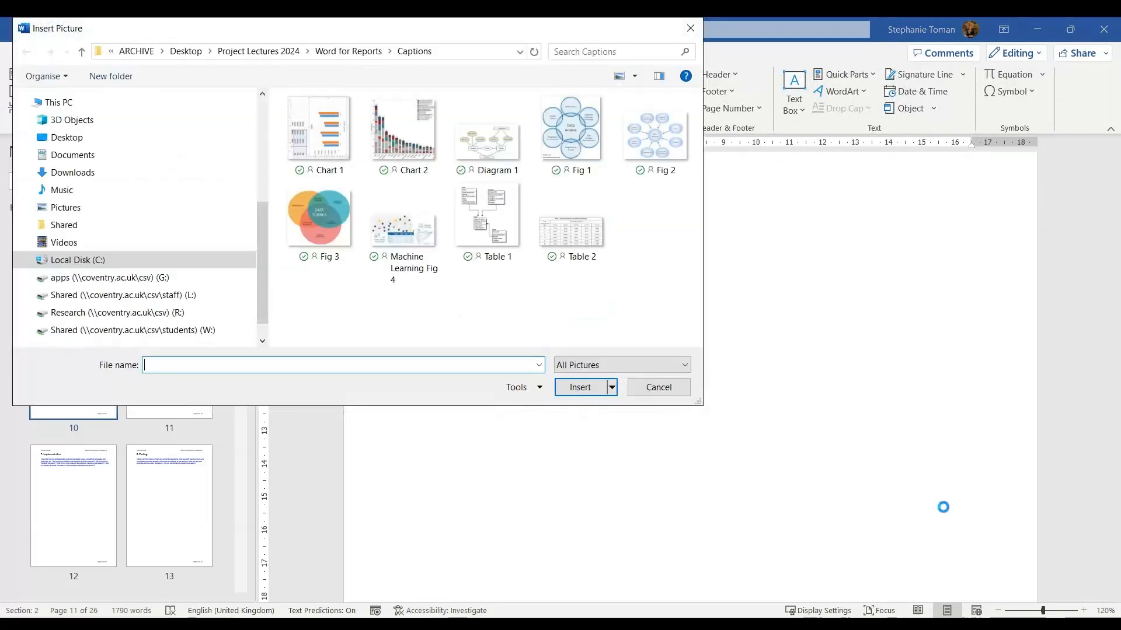
double_click(642, 145)
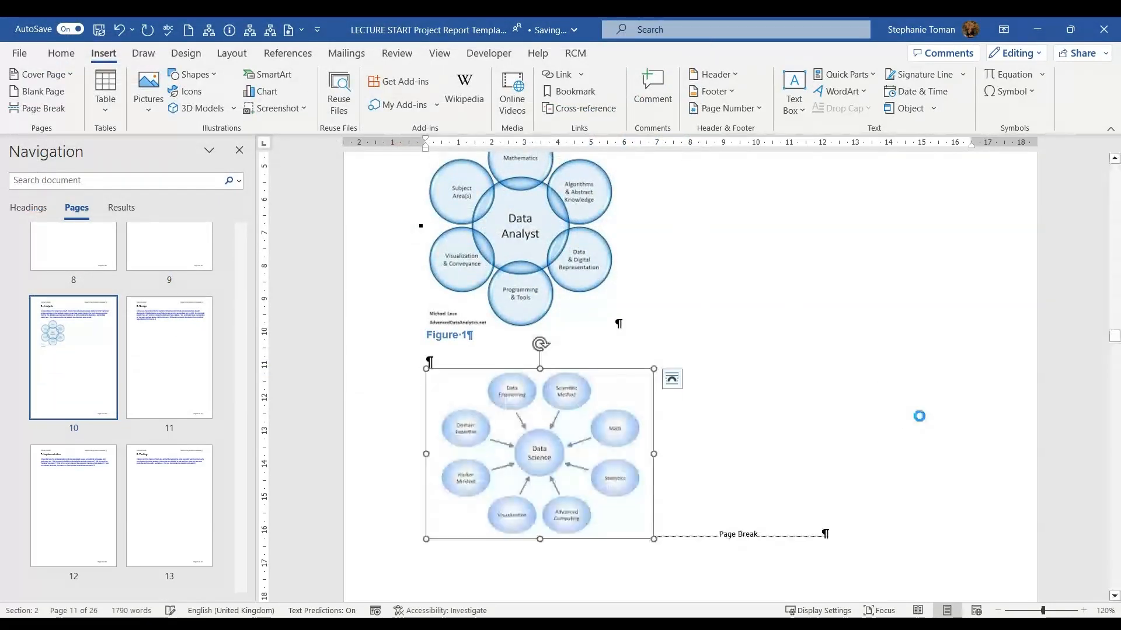
Step: Add two paragraph breaks between the Data Science picture and the page break
scroll(1004, 392, down, 2)
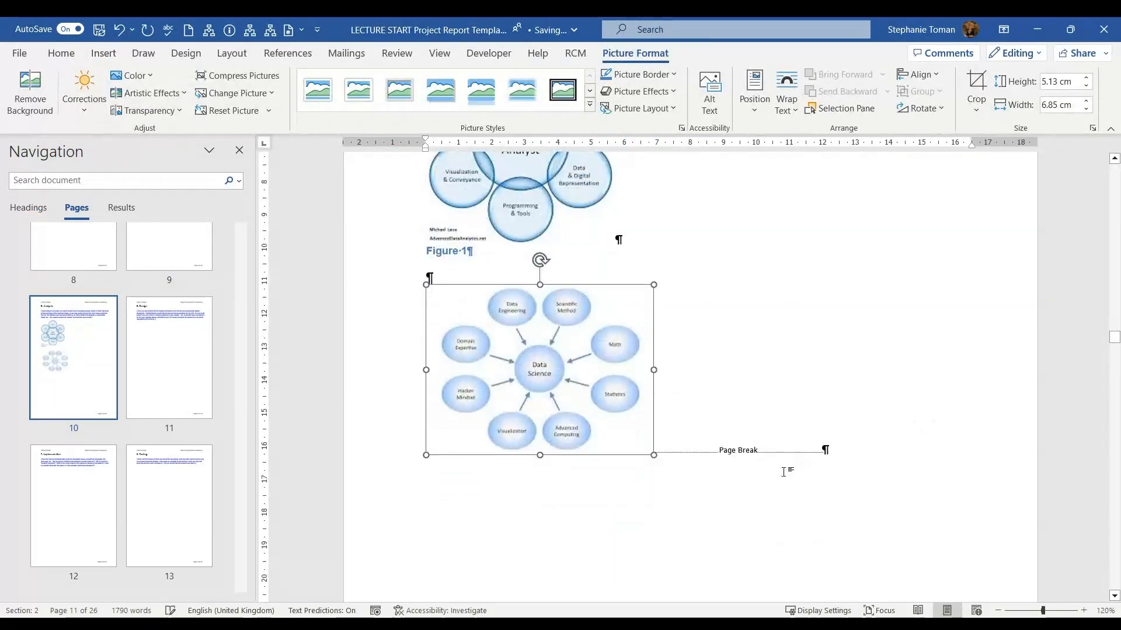
click(655, 450)
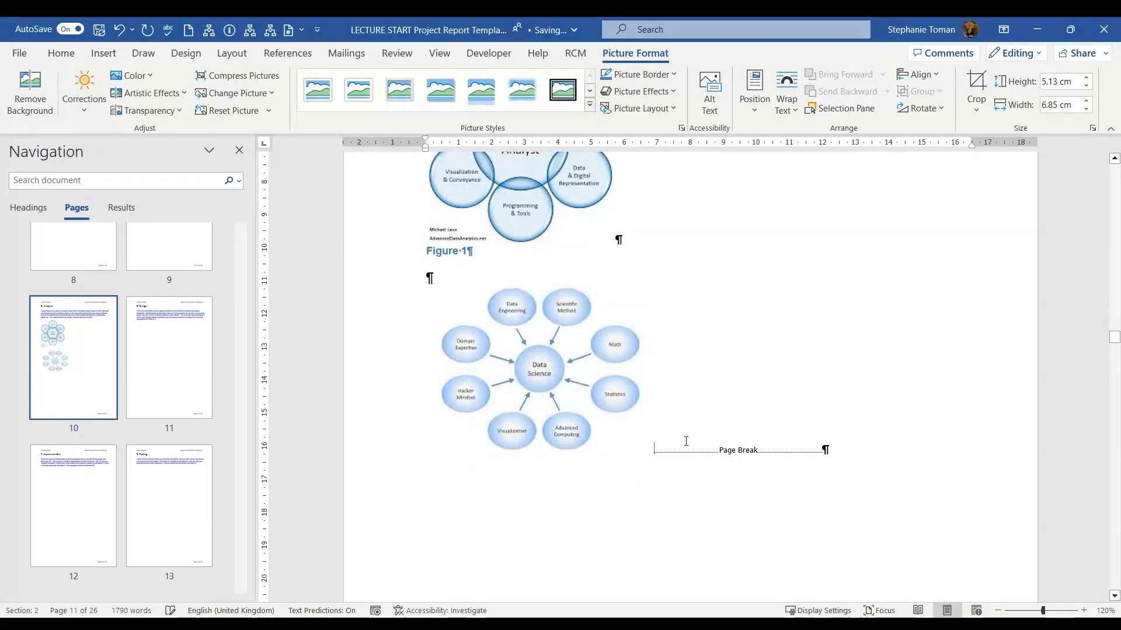
key(Return)
key(Return)
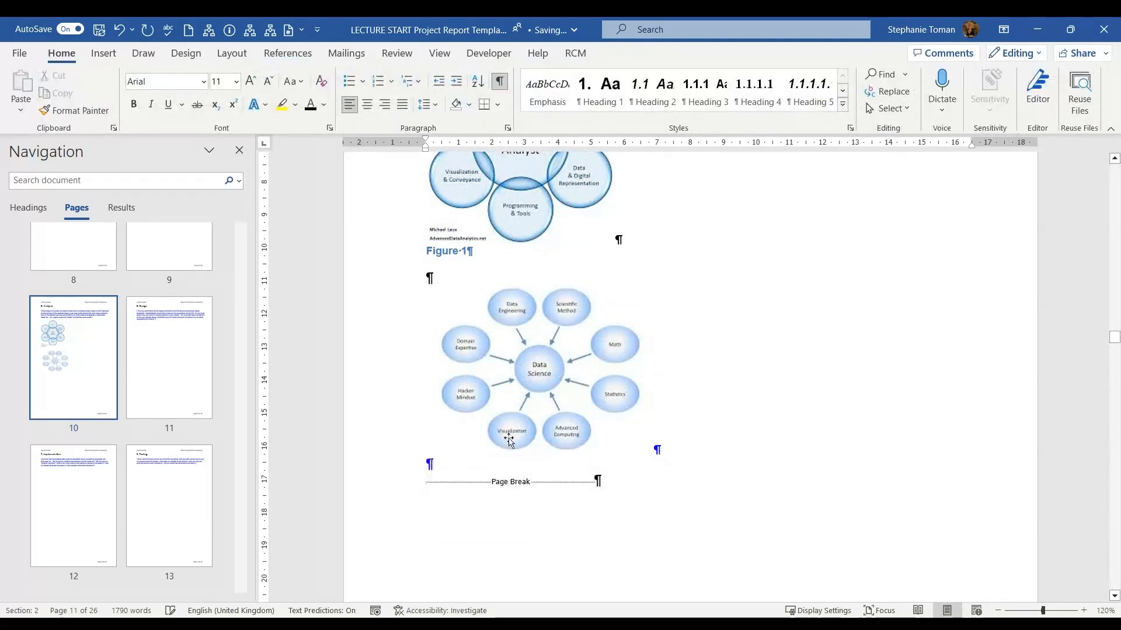
Step: Insert a Figure caption below the Data Science picture with the text "Data Analysis"
right_click(542, 374)
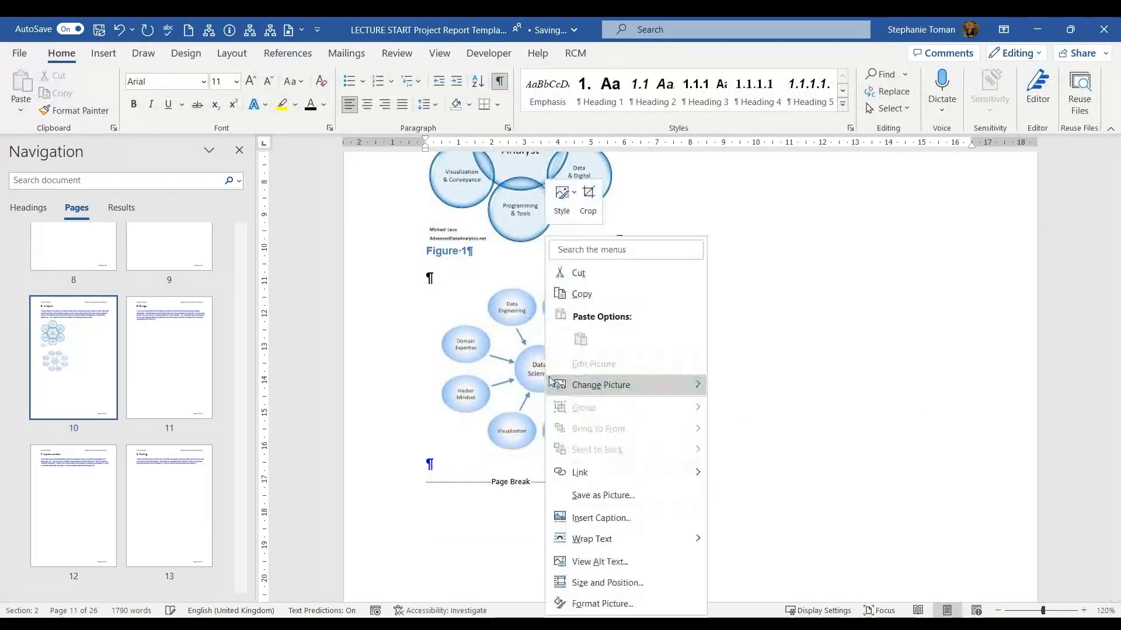
click(615, 518)
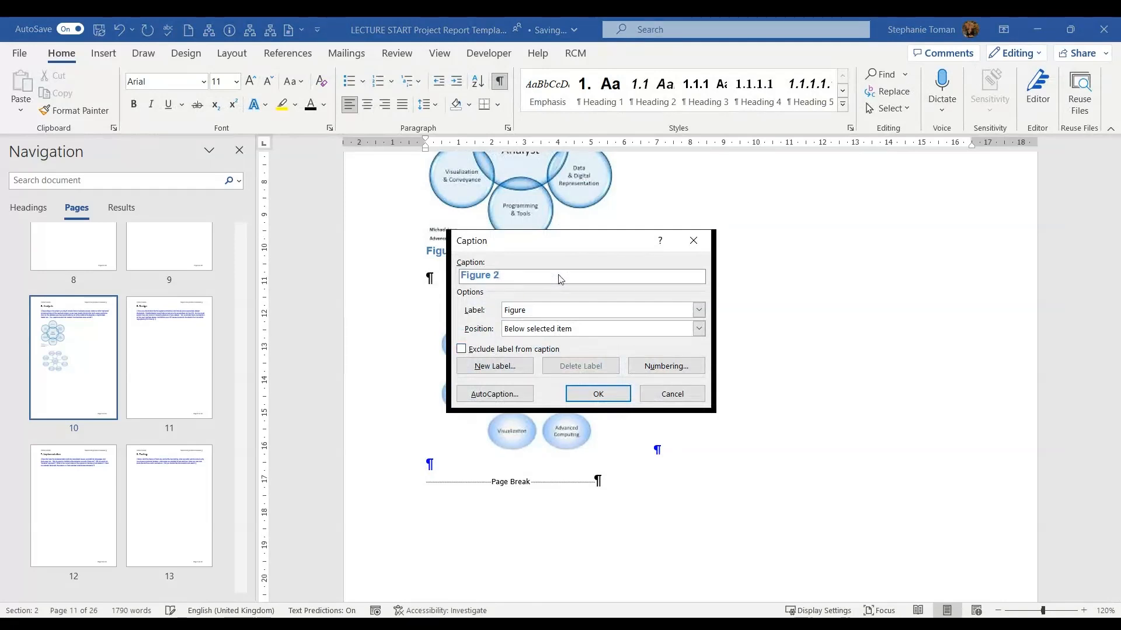
text(Data Analysis)
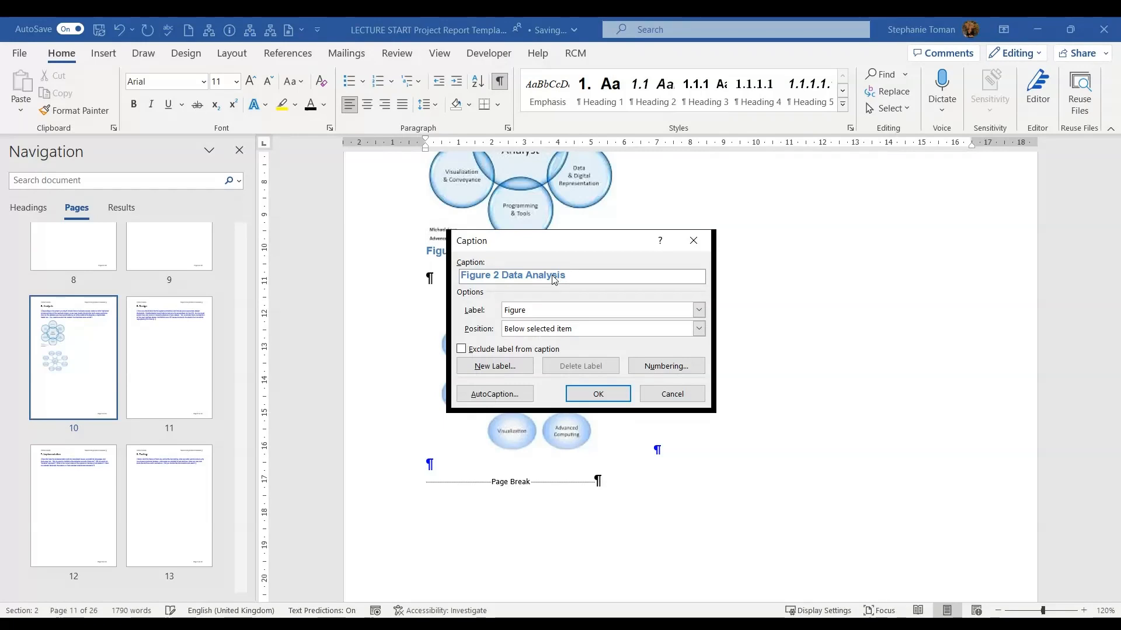
click(594, 397)
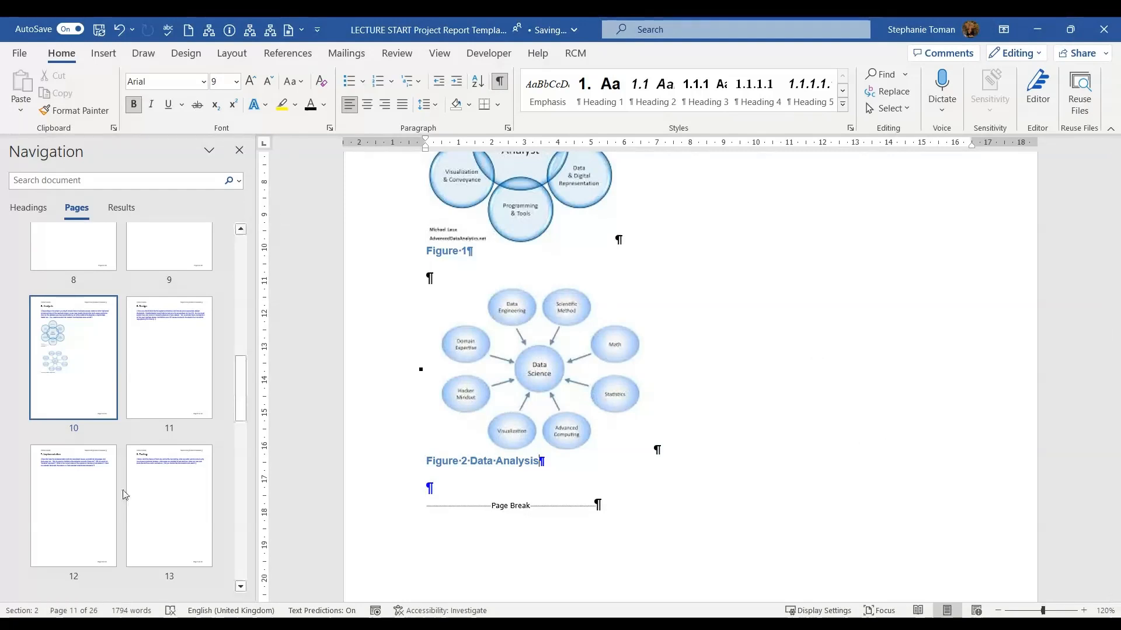
Step: Add a new line reading "Table of Figures" above the page break that follows the table of contents
scroll(123, 492, up, 4)
scroll(124, 495, up, 4)
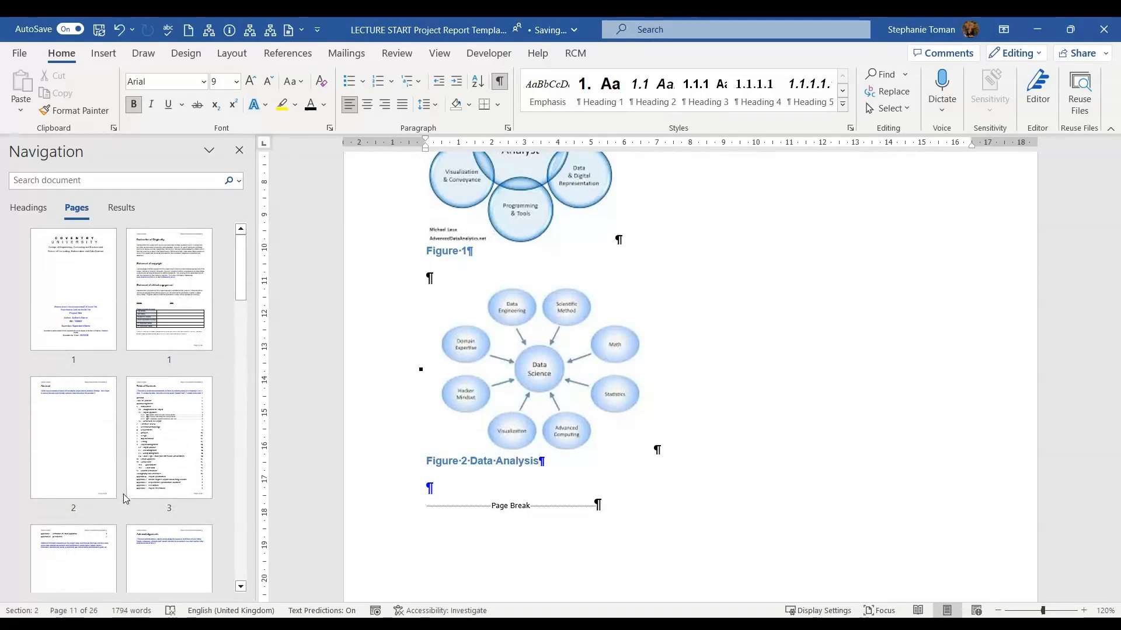
click(188, 448)
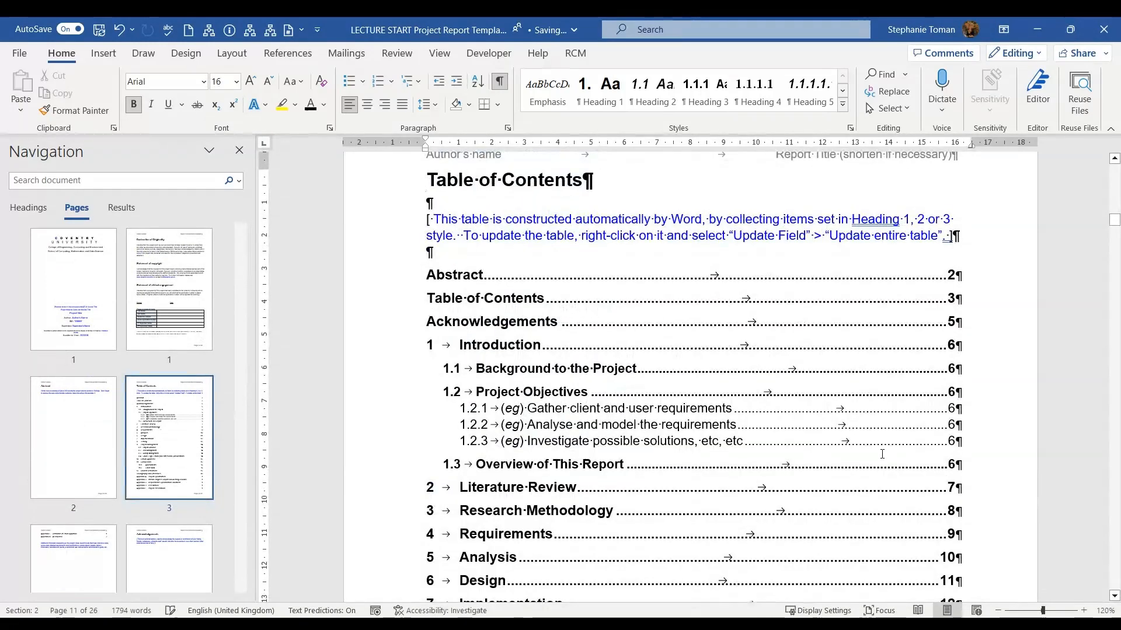
scroll(886, 447, down, 15)
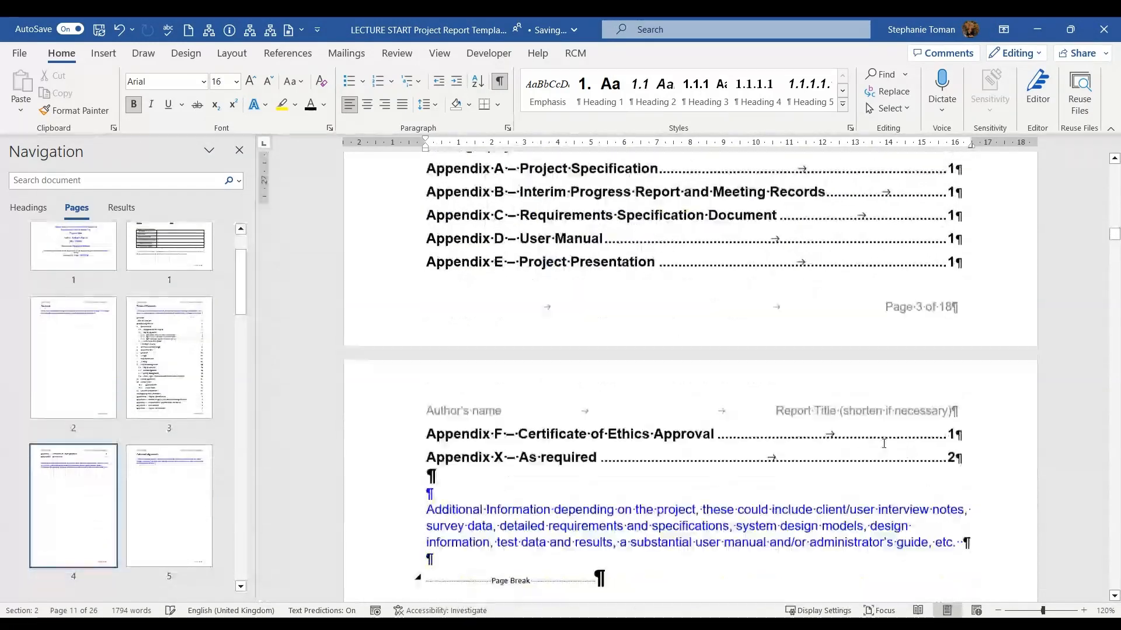
click(443, 412)
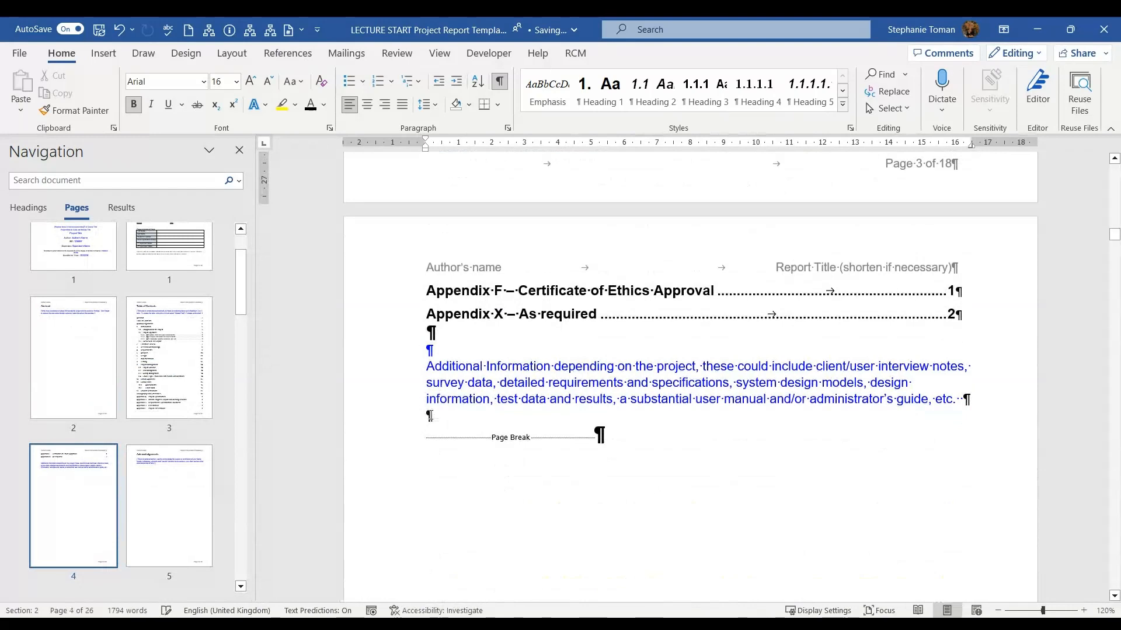
key(Return)
text(Table)
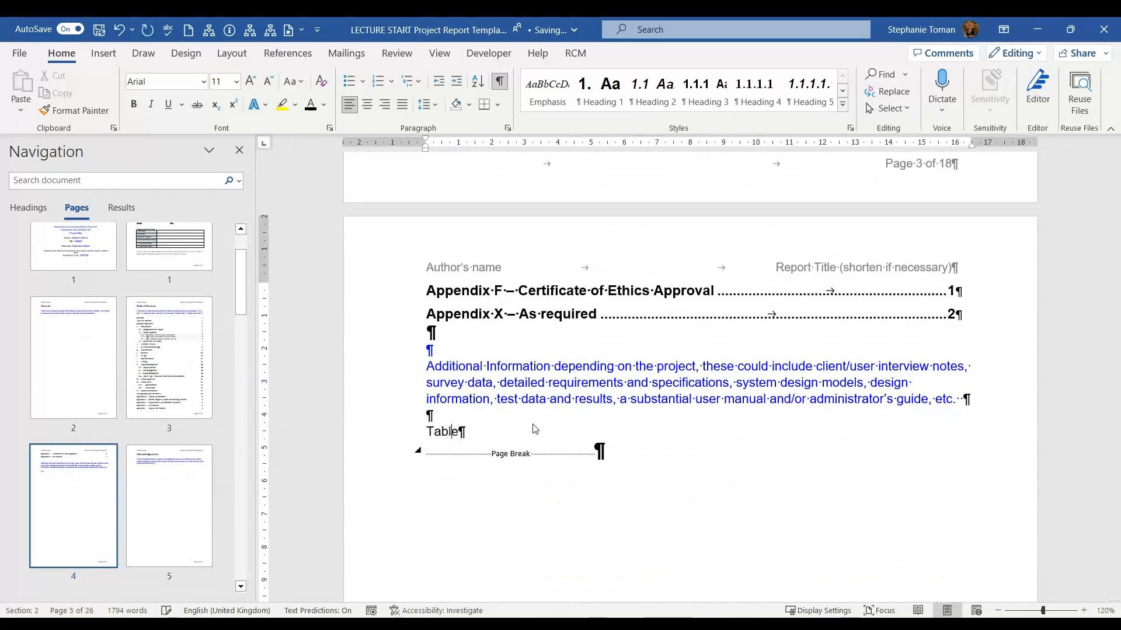
text( of F)
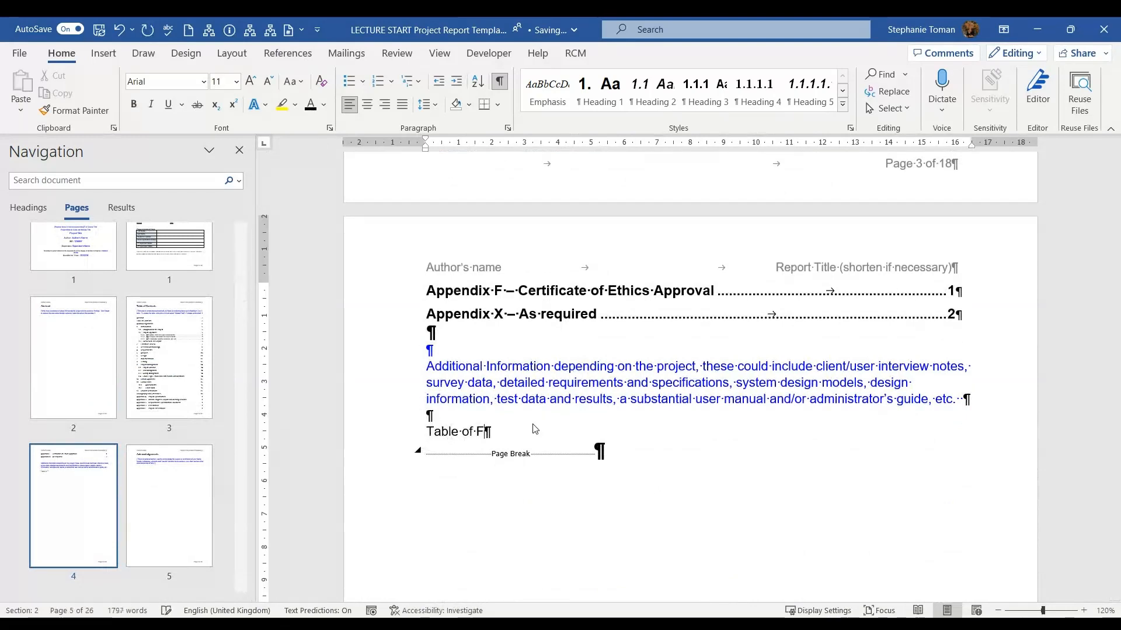
text(igures)
Step: Apply the UN Heading 1 style of the Table of Contents heading to the "Table of Figures" line
drag(426, 432, 527, 432)
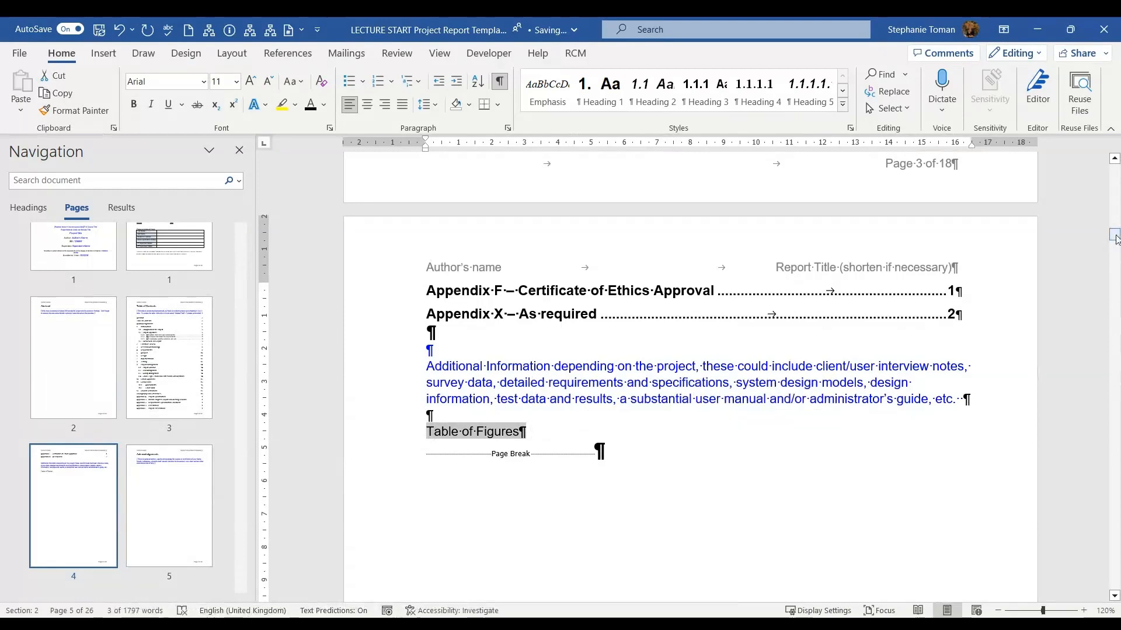
drag(1114, 234, 1115, 224)
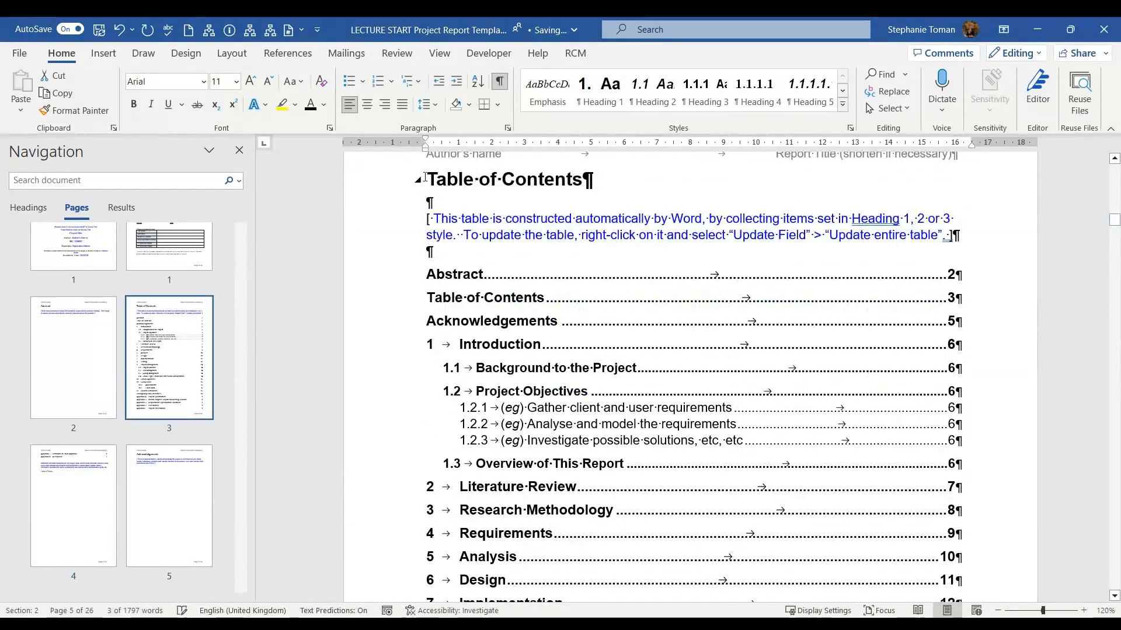
click(449, 181)
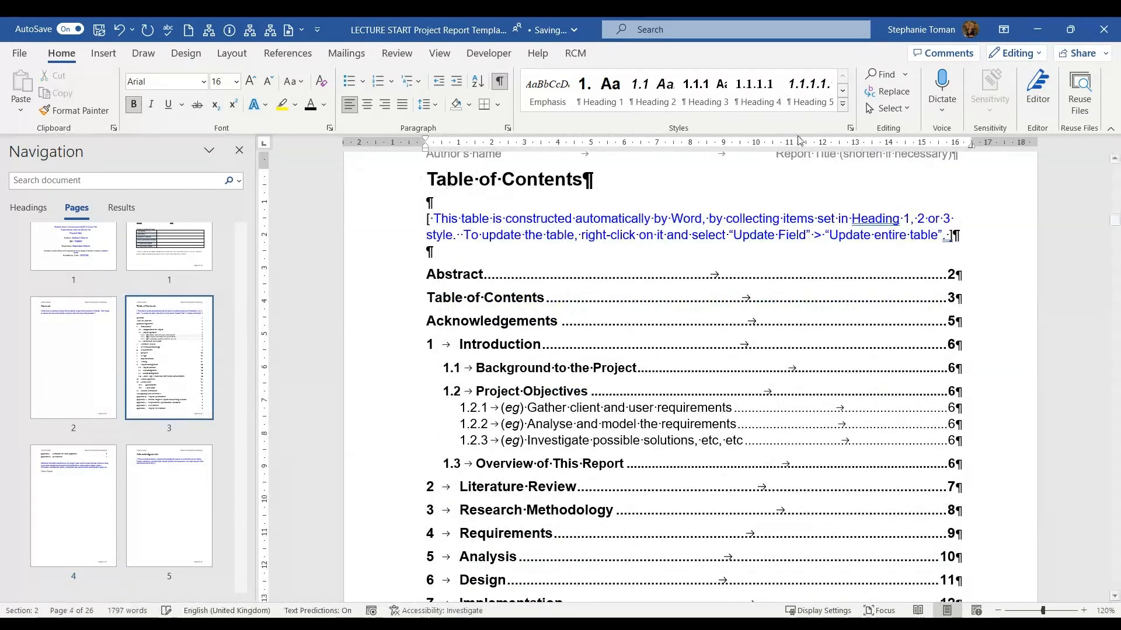
click(850, 129)
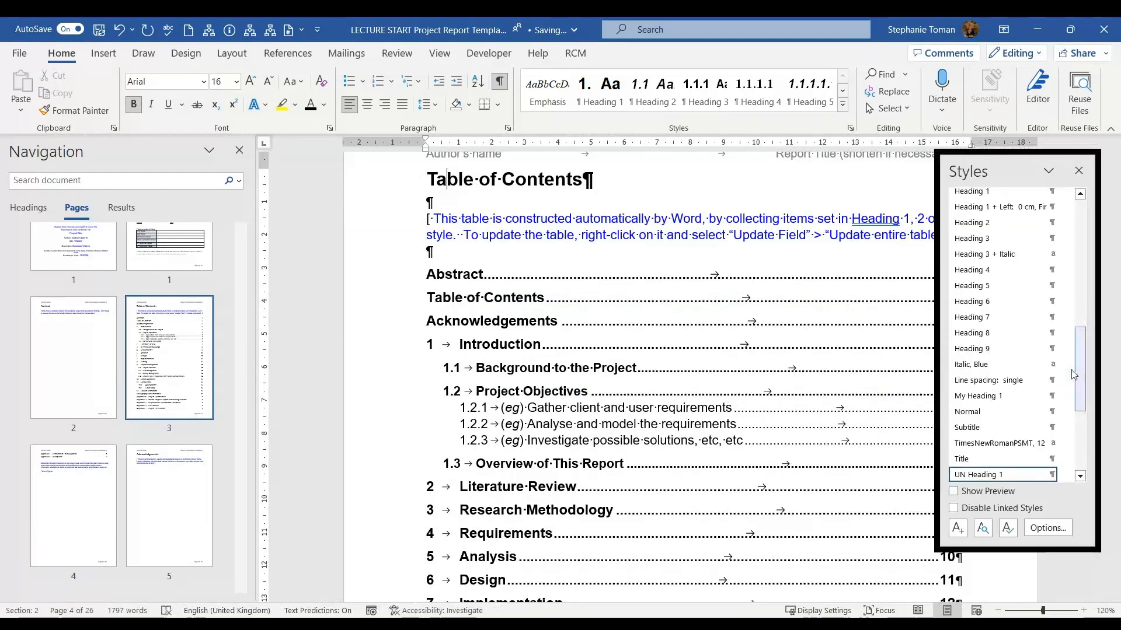
scroll(1027, 374, down, 3)
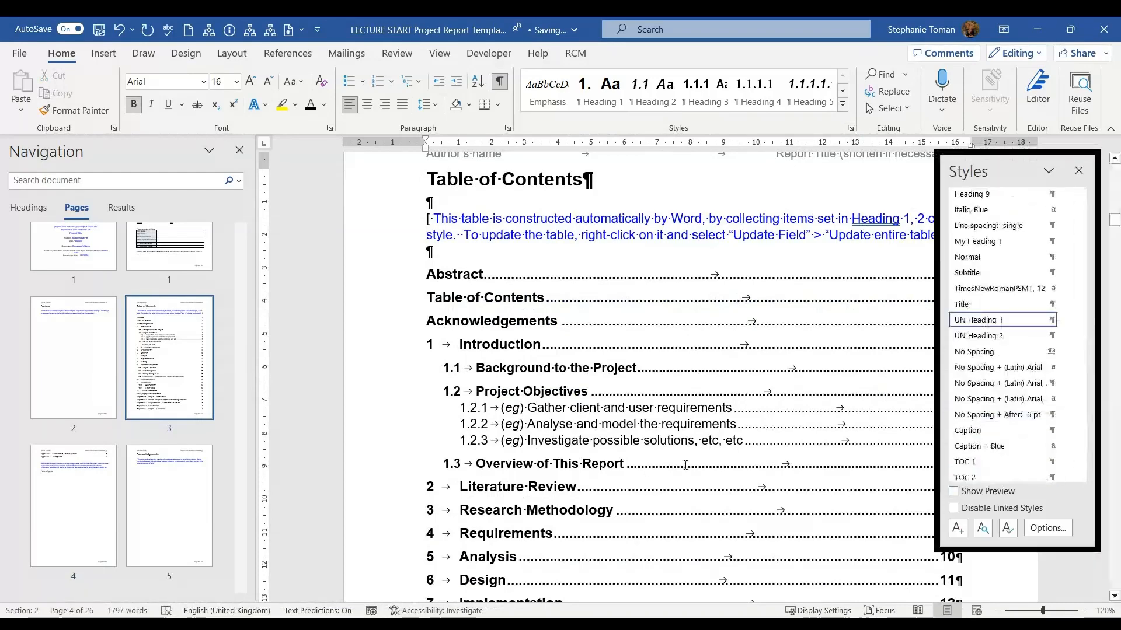
scroll(685, 464, down, 15)
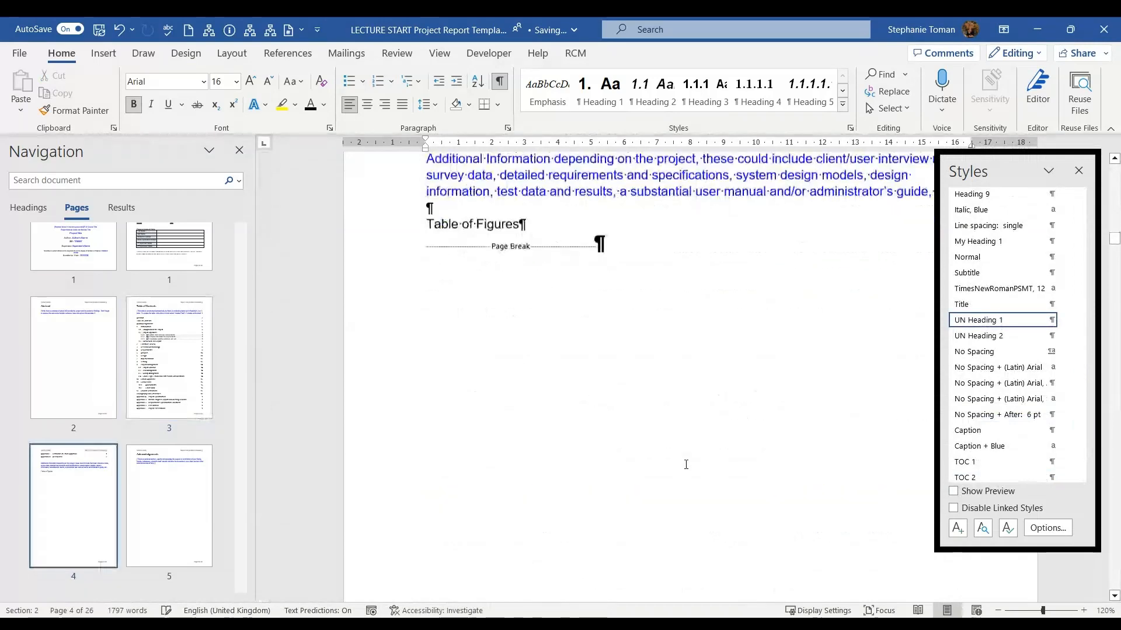
scroll(686, 464, down, 1)
click(418, 197)
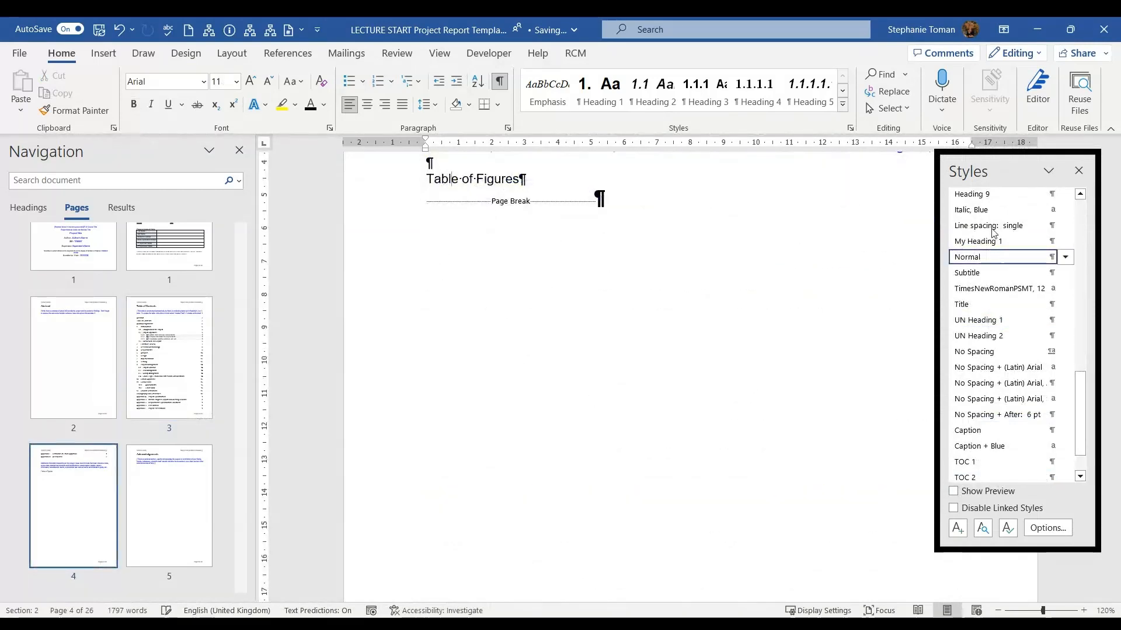
click(982, 323)
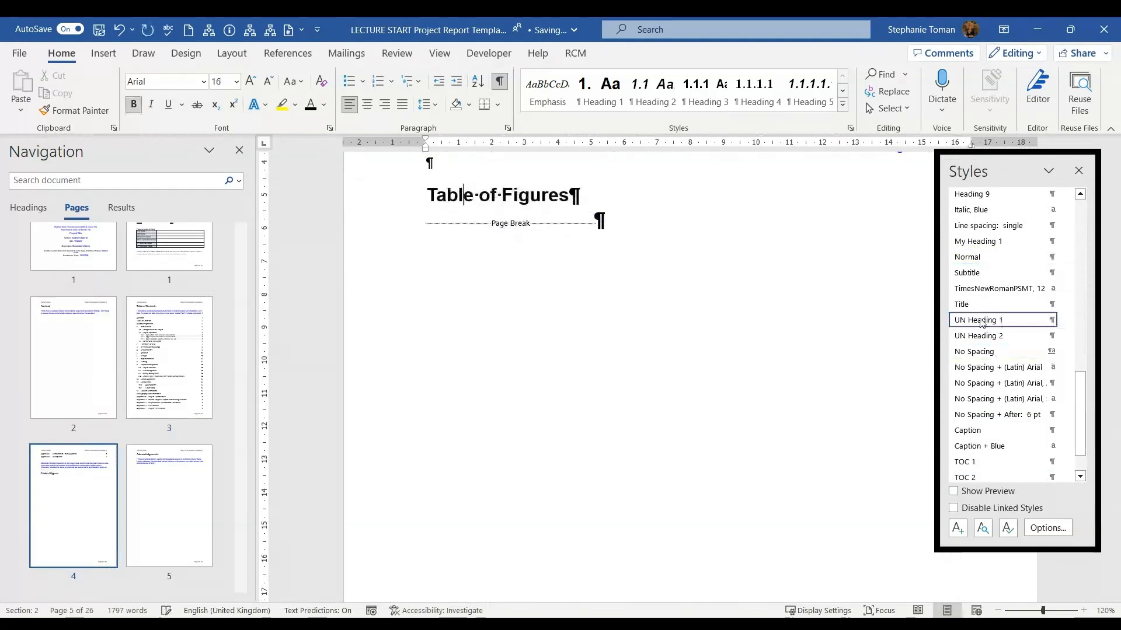
Step: Add a paragraph below the Table of Figures heading and insert a table of figures there with From template format and Figure caption label
click(573, 194)
key(Return)
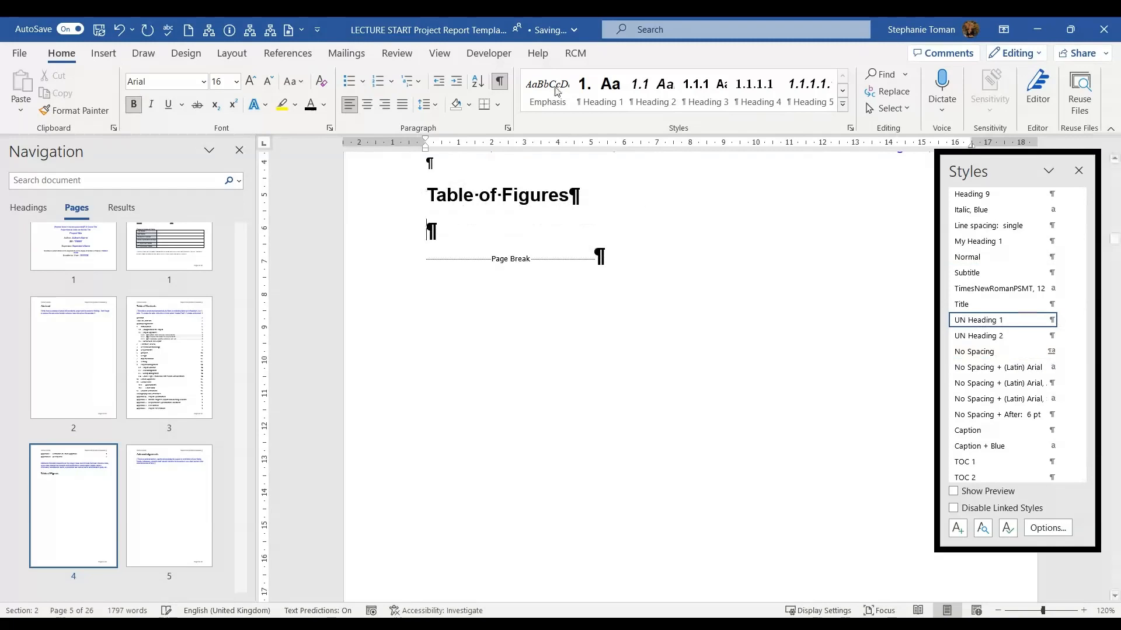
click(287, 54)
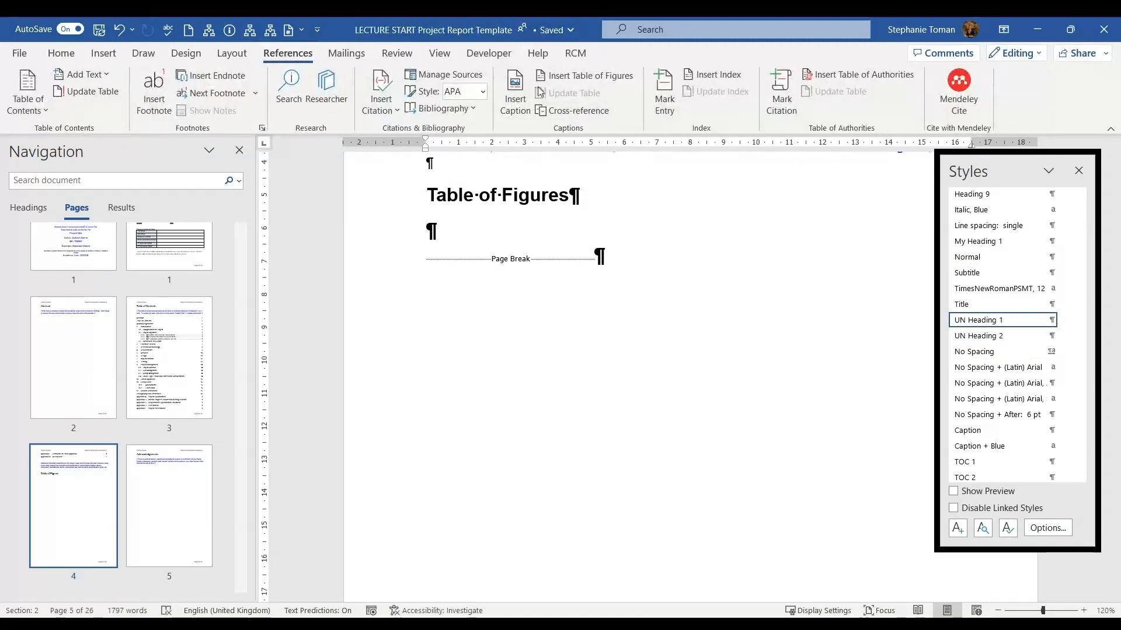
click(600, 76)
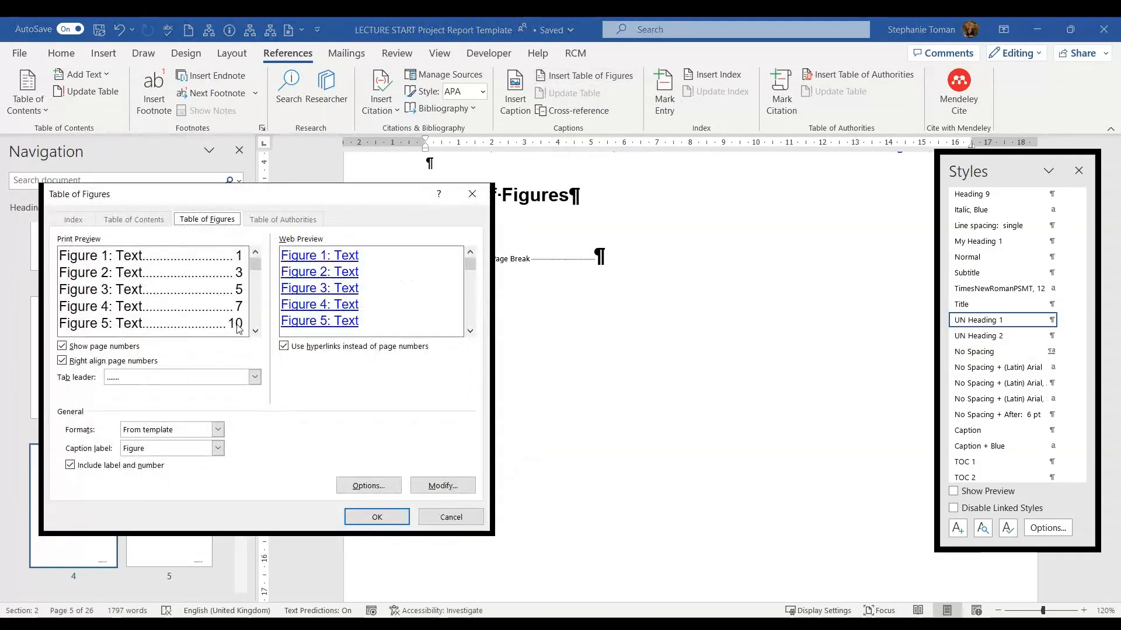
click(219, 430)
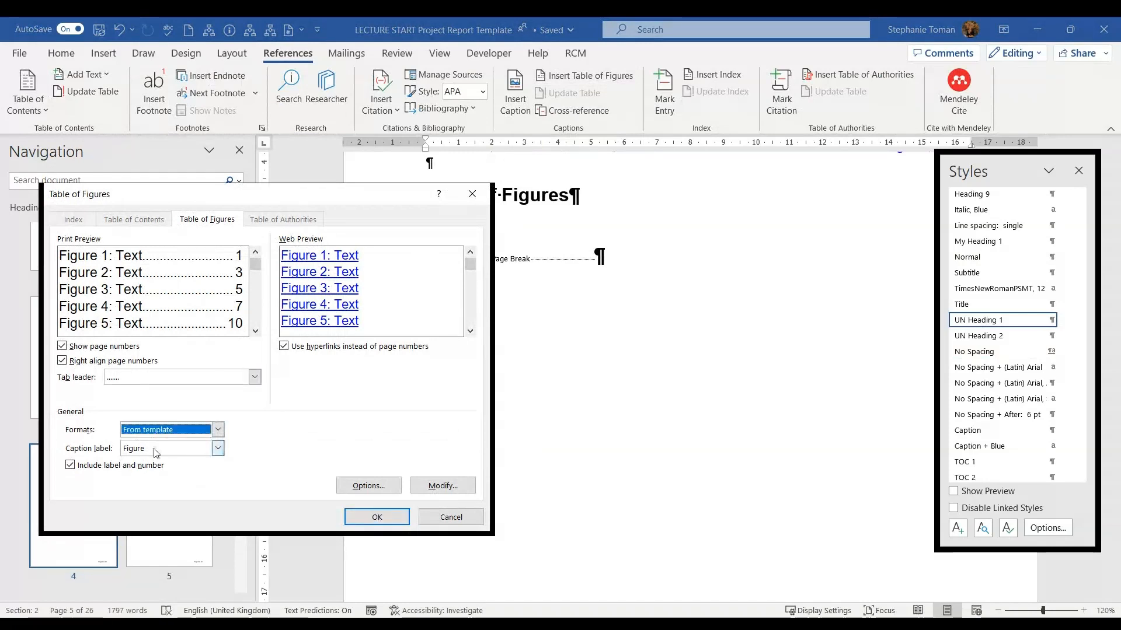
click(218, 449)
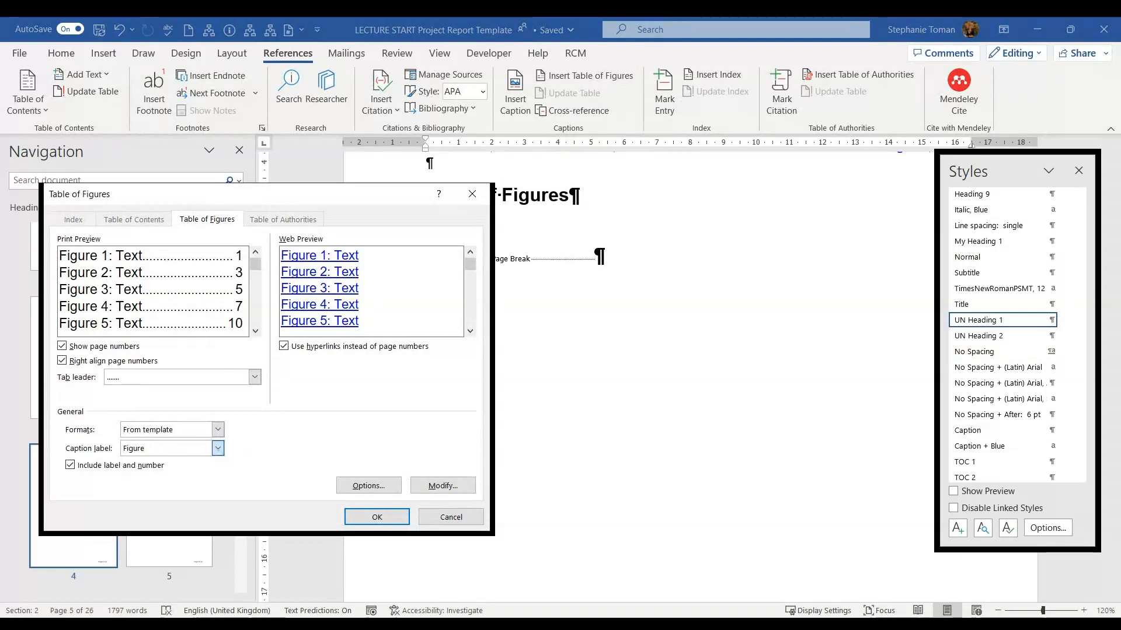
click(137, 485)
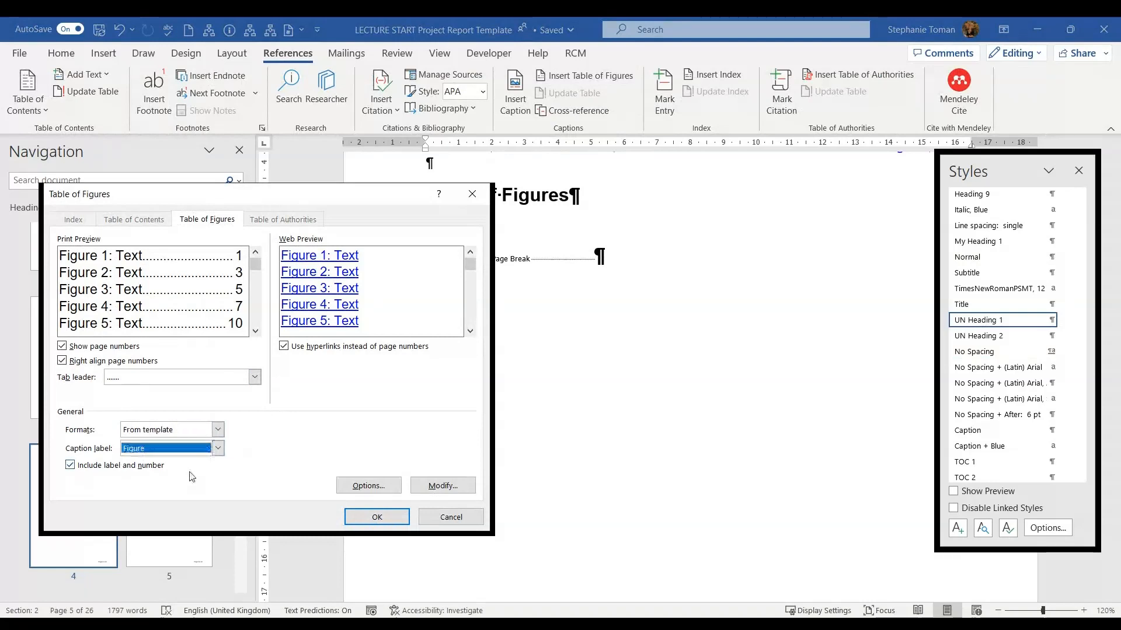
click(377, 518)
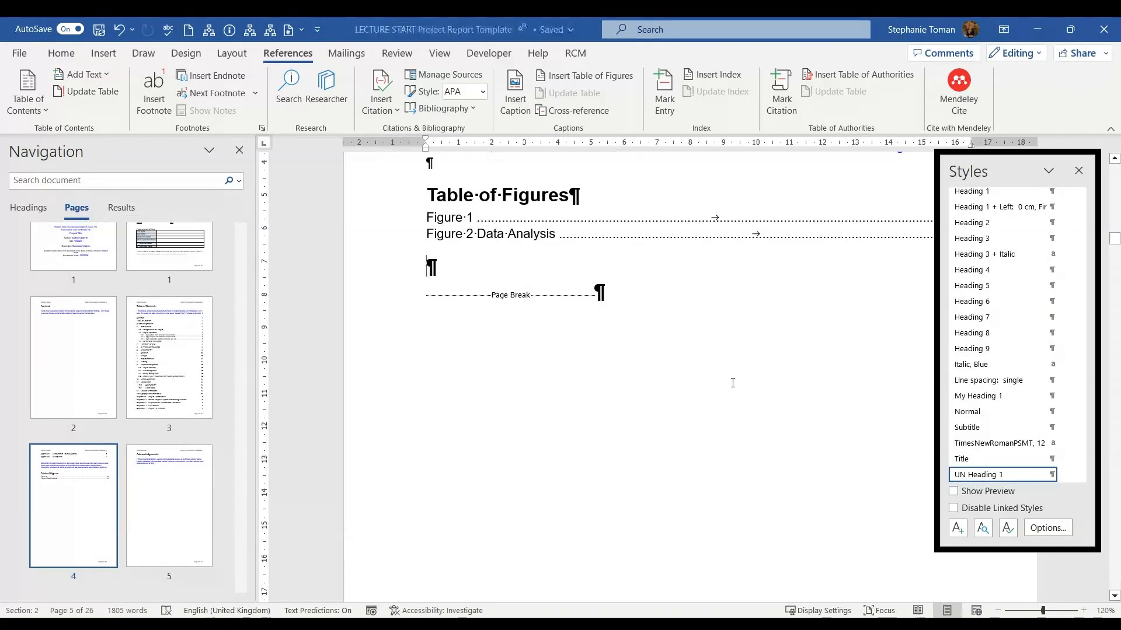
Step: Go to the Analysis section on page 10 and dock the floating Styles pane beside the Navigation pane
scroll(140, 508, down, 8)
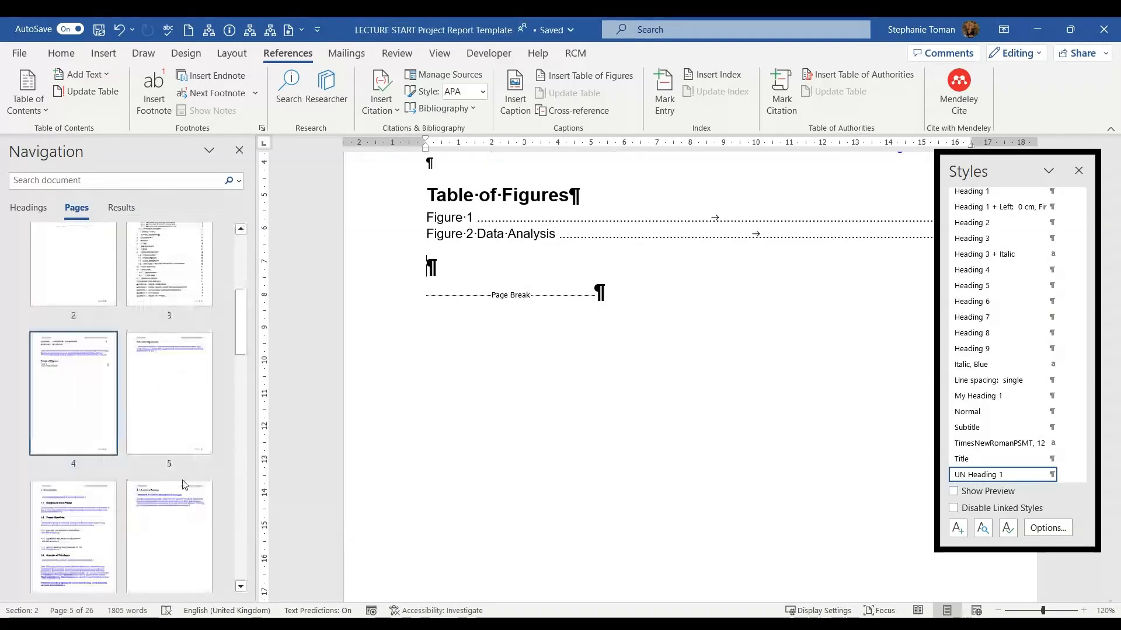
scroll(184, 481, up, 3)
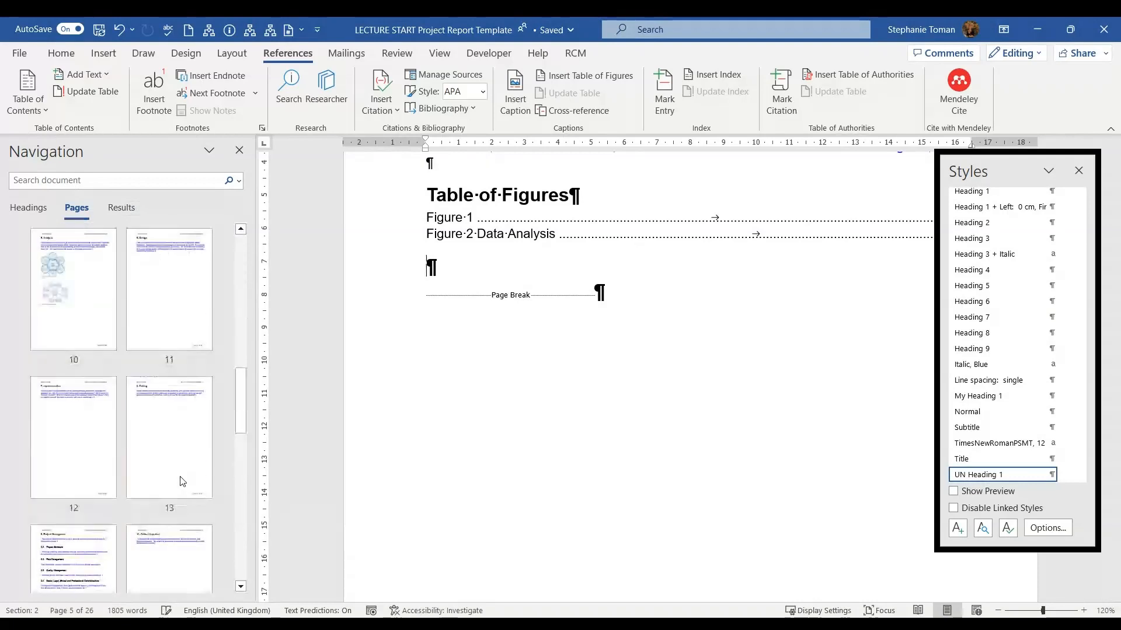
click(66, 299)
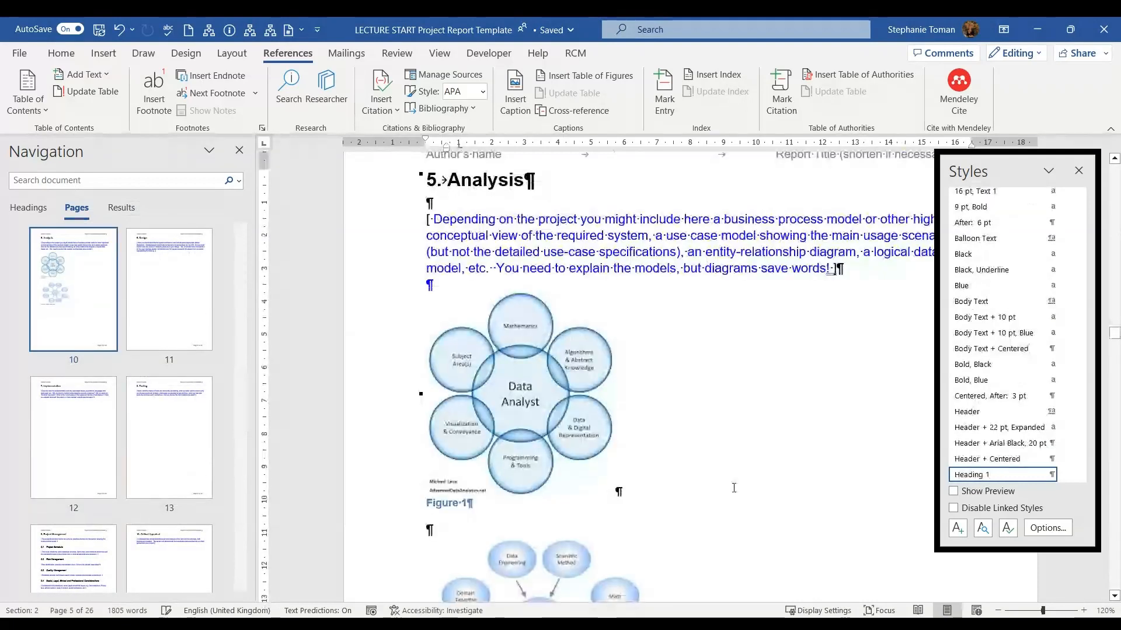
scroll(818, 426, up, 3)
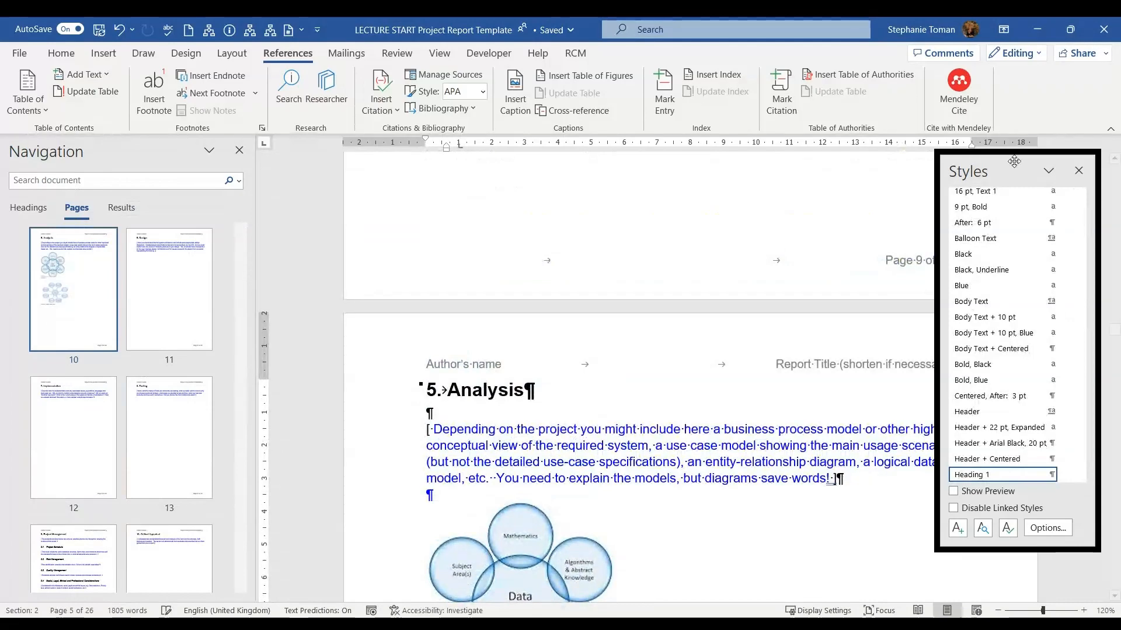
drag(998, 171, 73, 215)
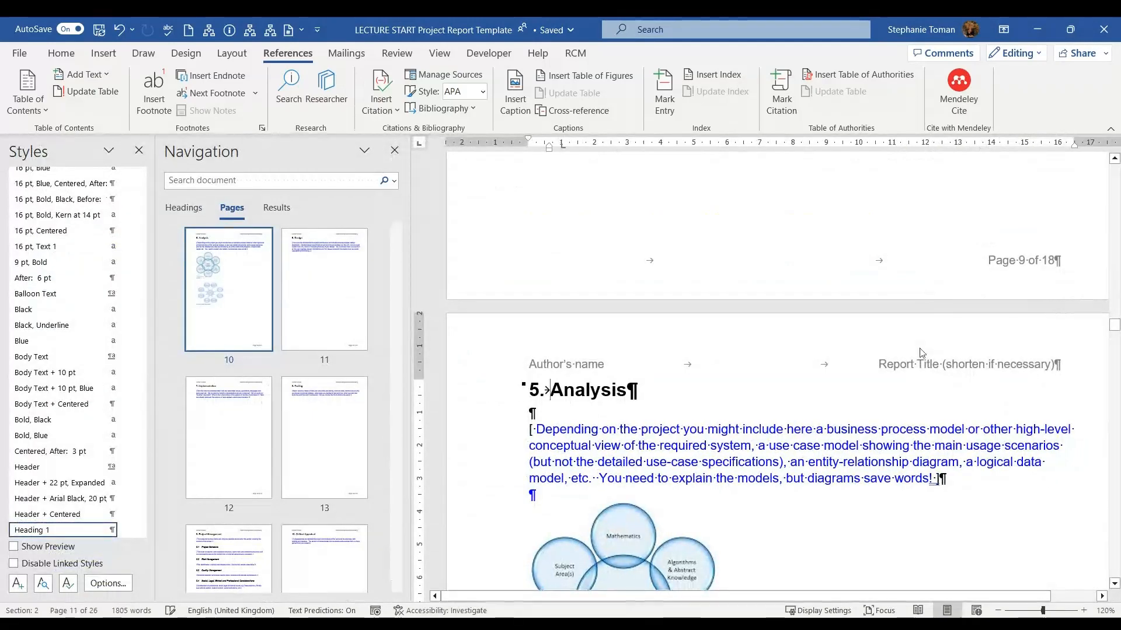
Step: Insert the picture Fig 3 from the Captions folder at the empty paragraph below the Figure 2 Data Analysis caption
scroll(1011, 322, down, 8)
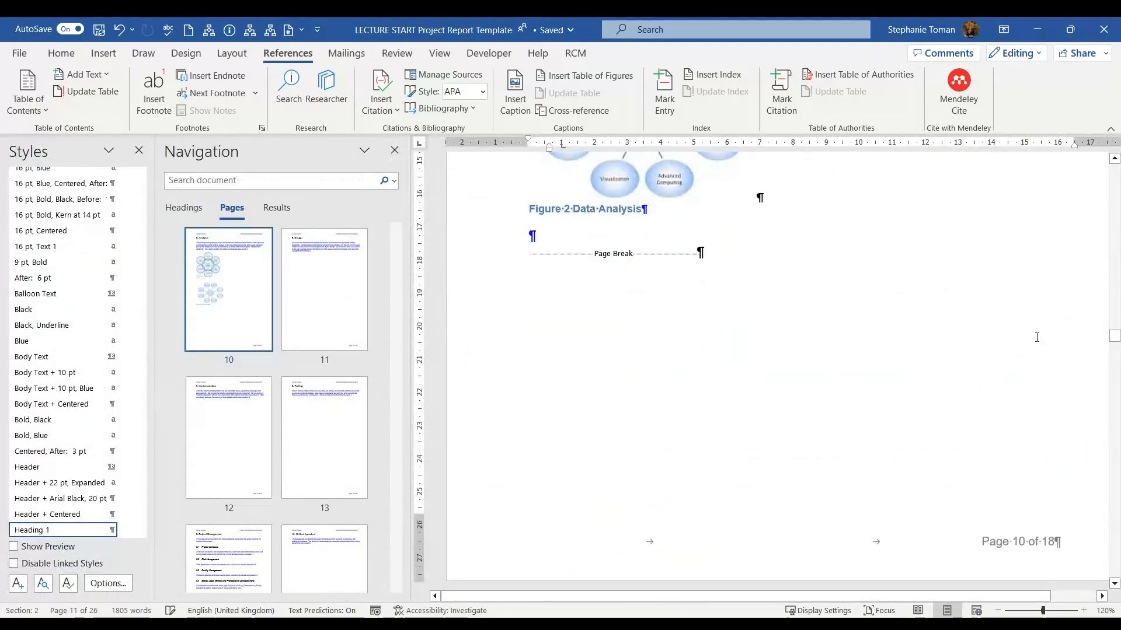
scroll(1037, 337, up, 8)
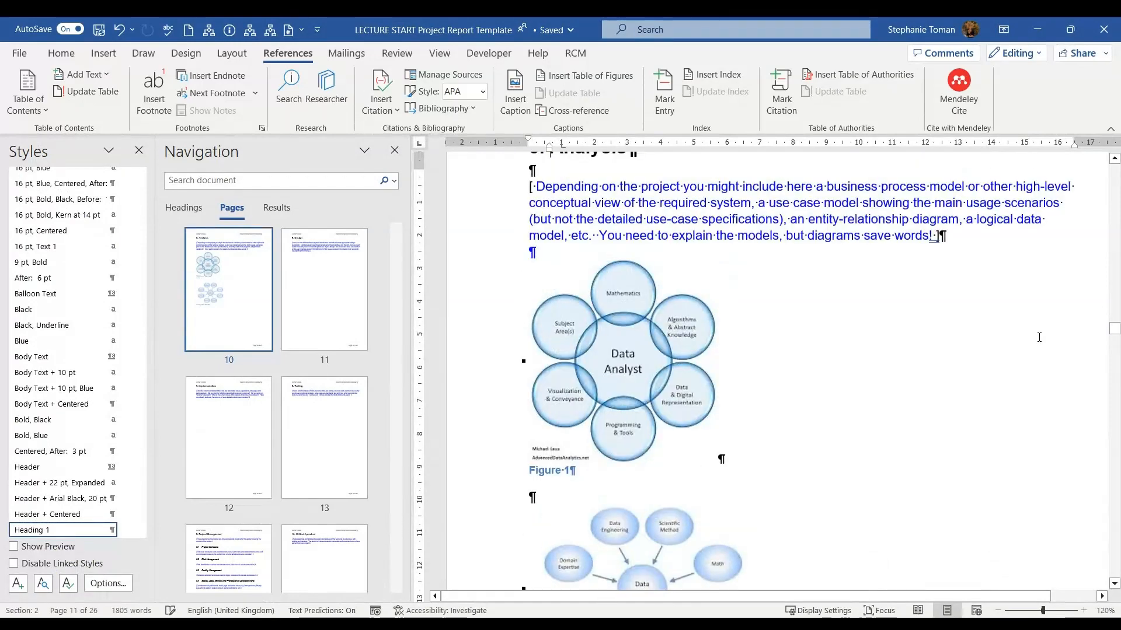
scroll(772, 324, down, 2)
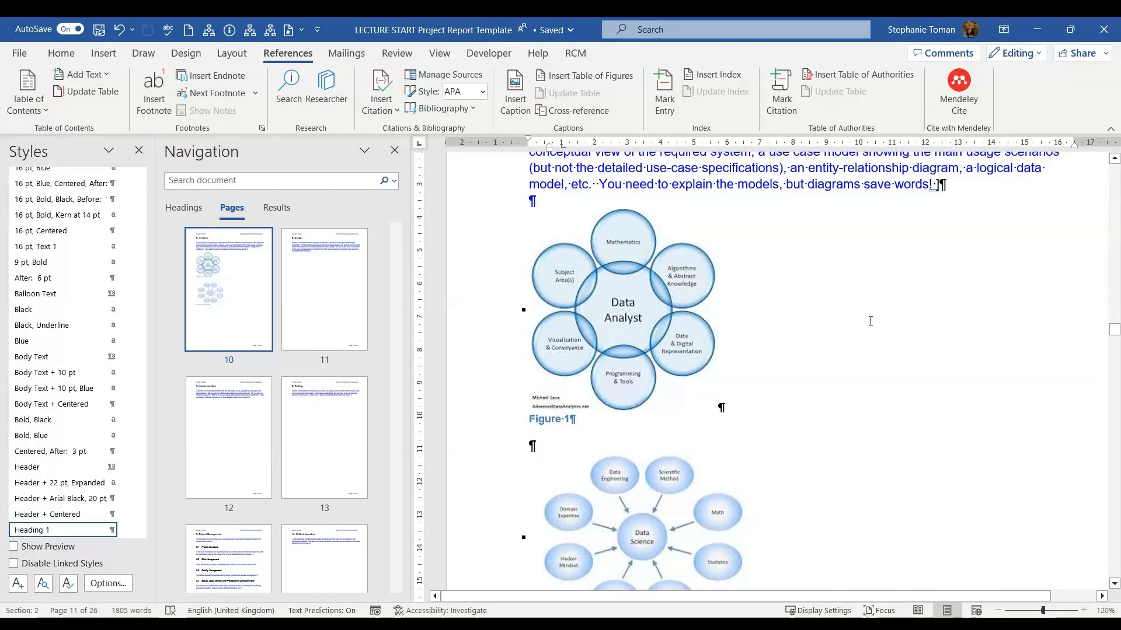
scroll(866, 324, down, 2)
scroll(770, 521, down, 1)
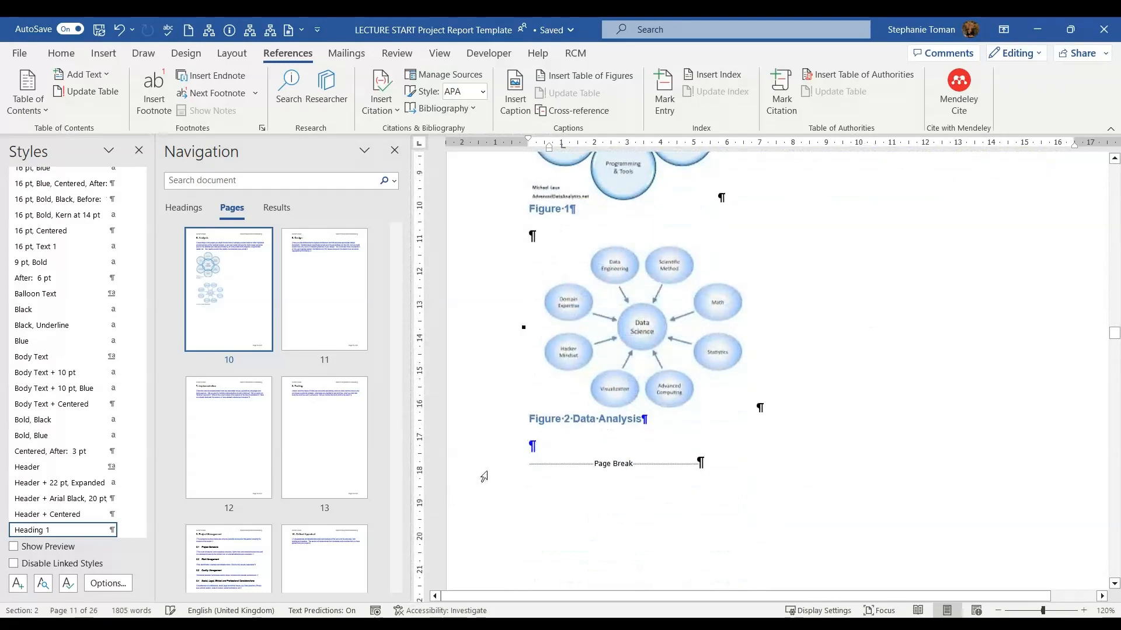
double_click(532, 446)
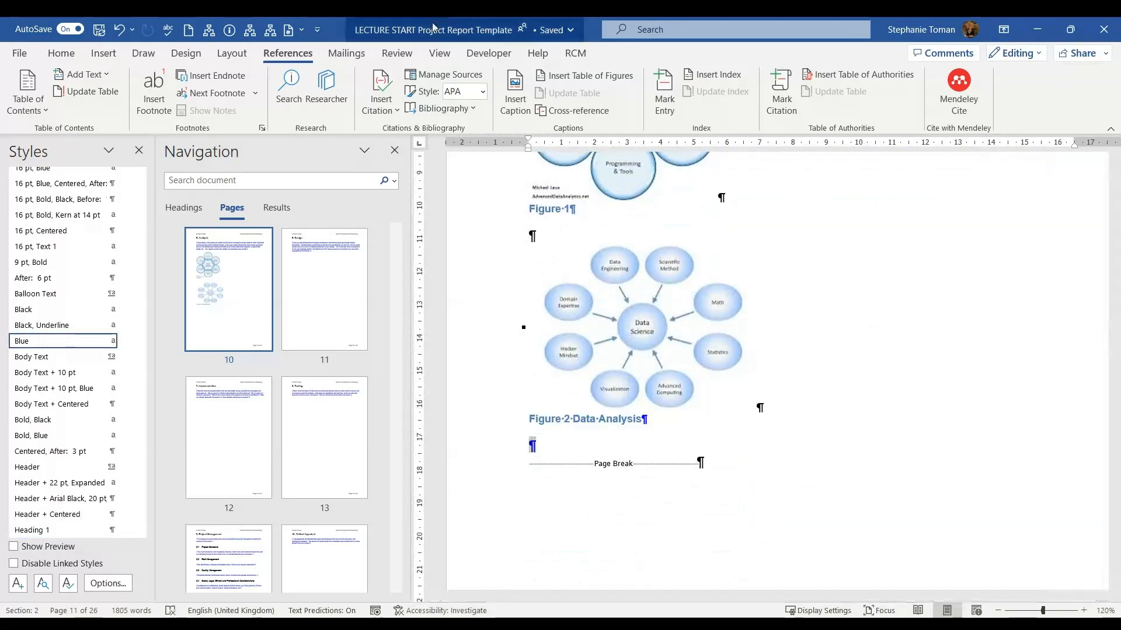
click(102, 57)
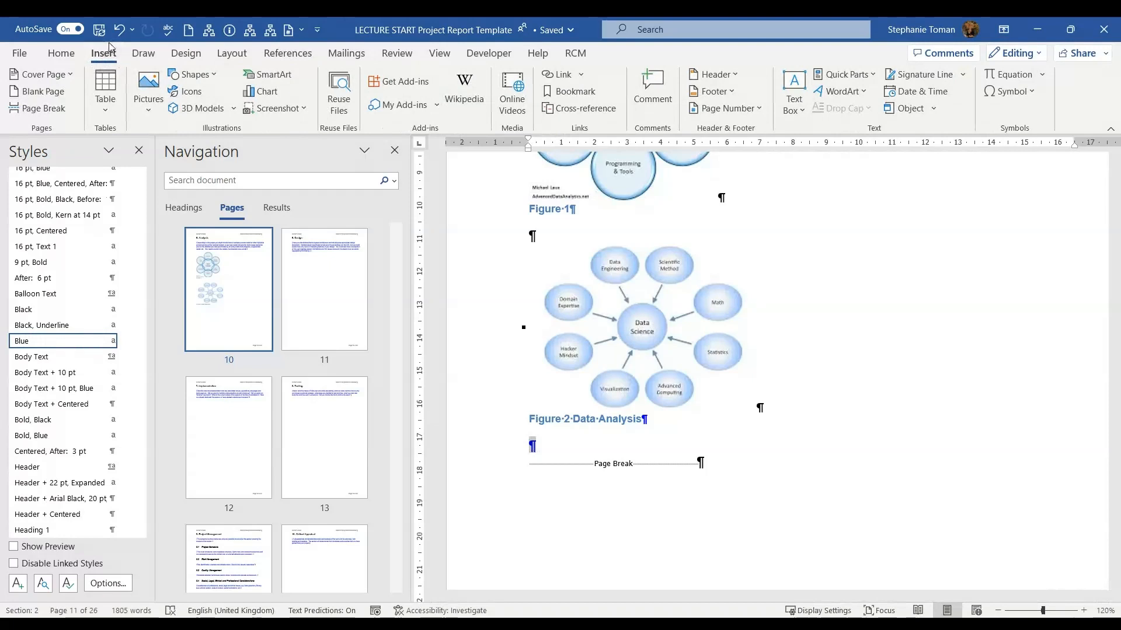
click(149, 93)
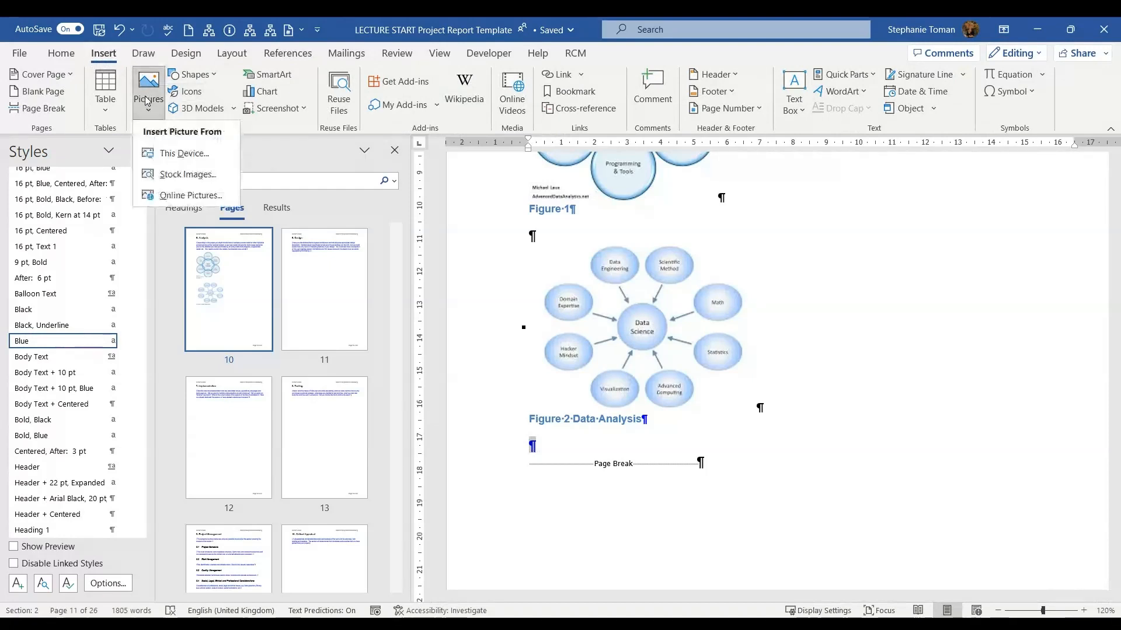
click(167, 152)
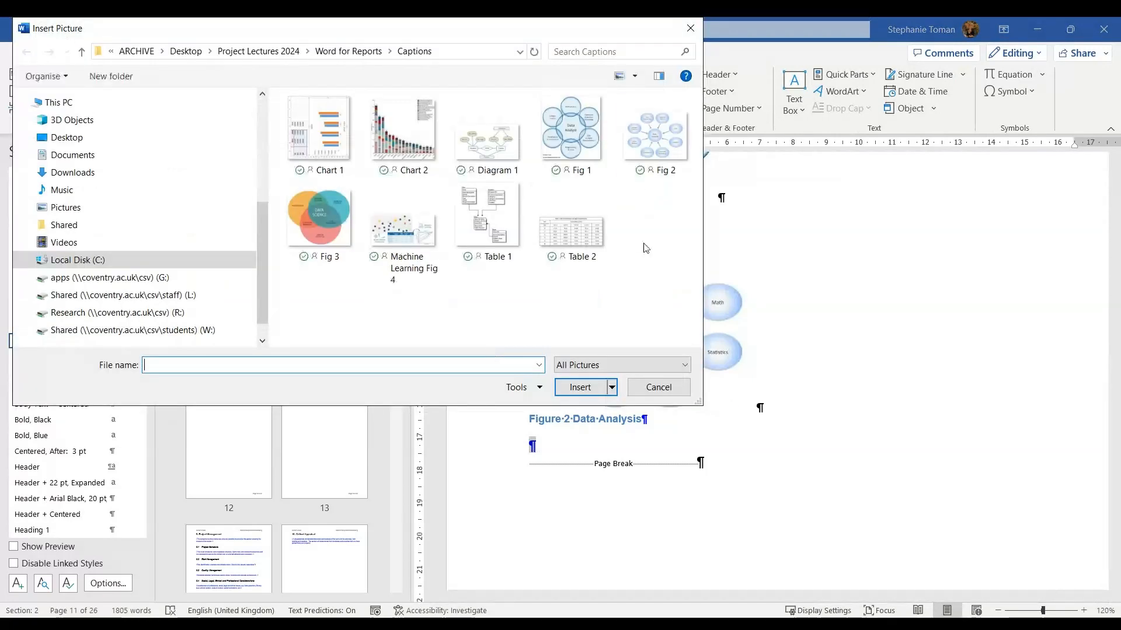
key(Escape)
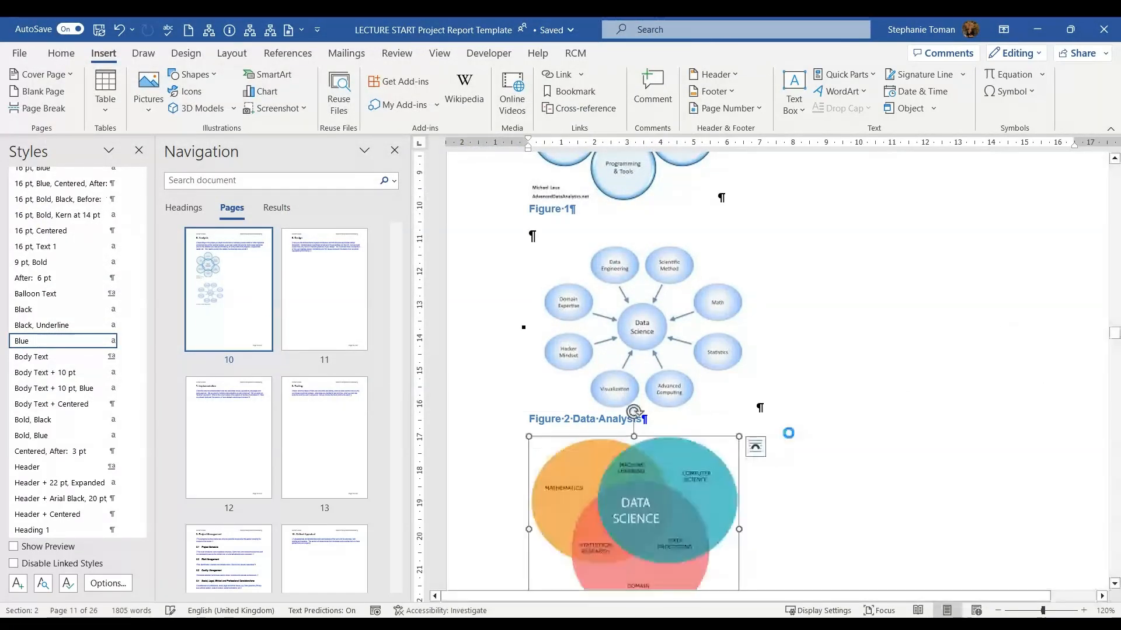
Step: Add two paragraph breaks between the Data Science Venn diagram picture and the page break
scroll(801, 431, down, 3)
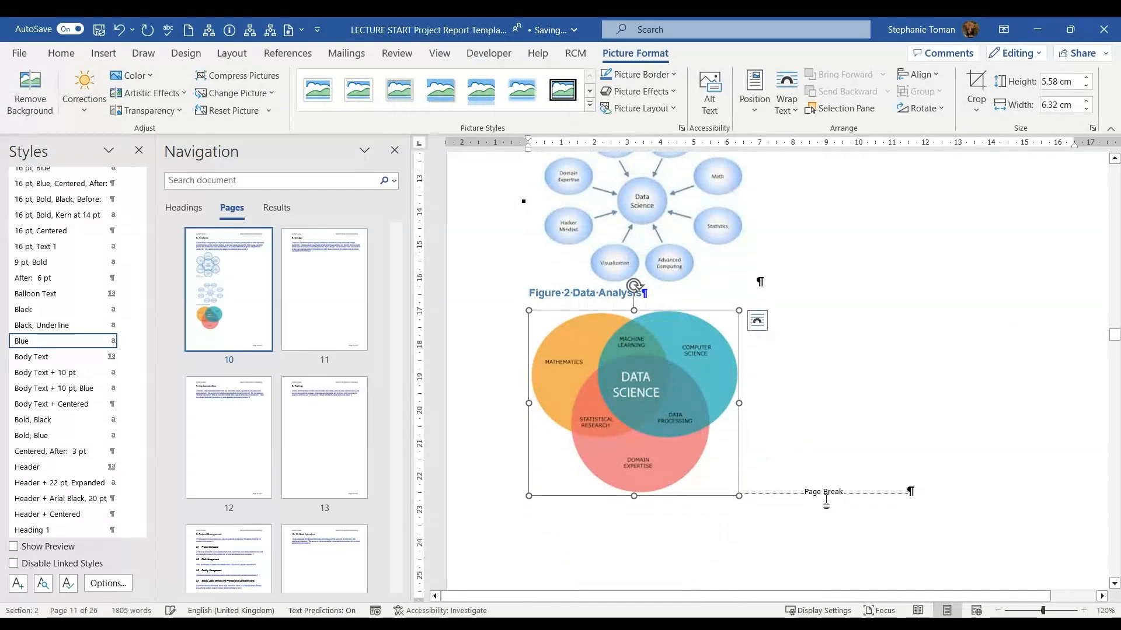
click(780, 469)
key(Return)
key(Return)
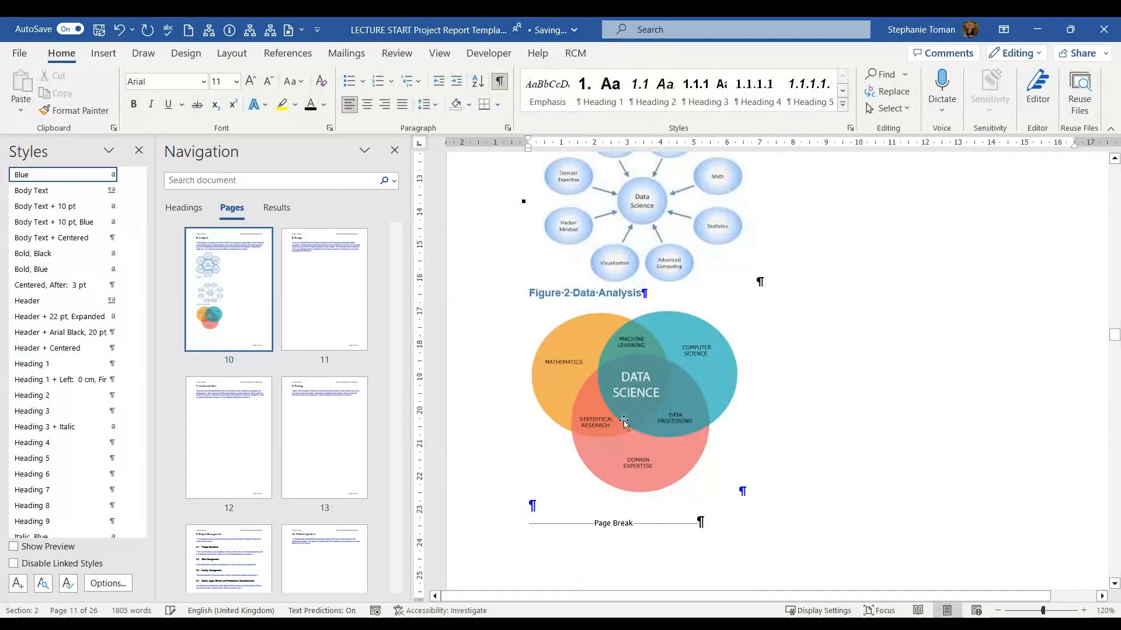
Step: Set the text wrapping of the Data Science Venn diagram picture to Square
right_click(610, 388)
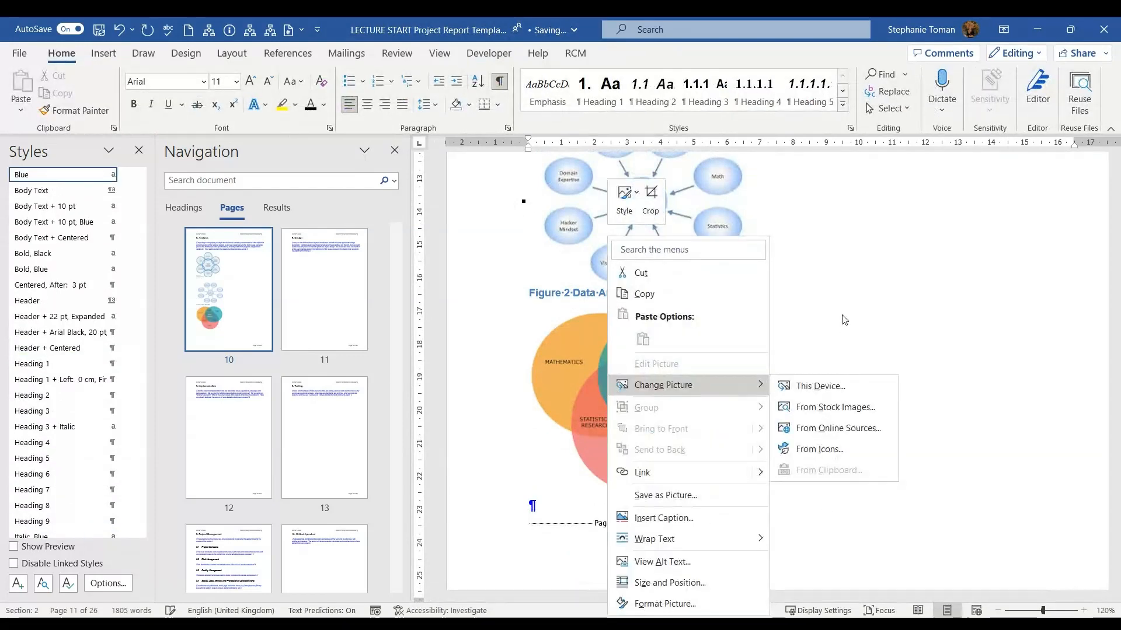
click(903, 309)
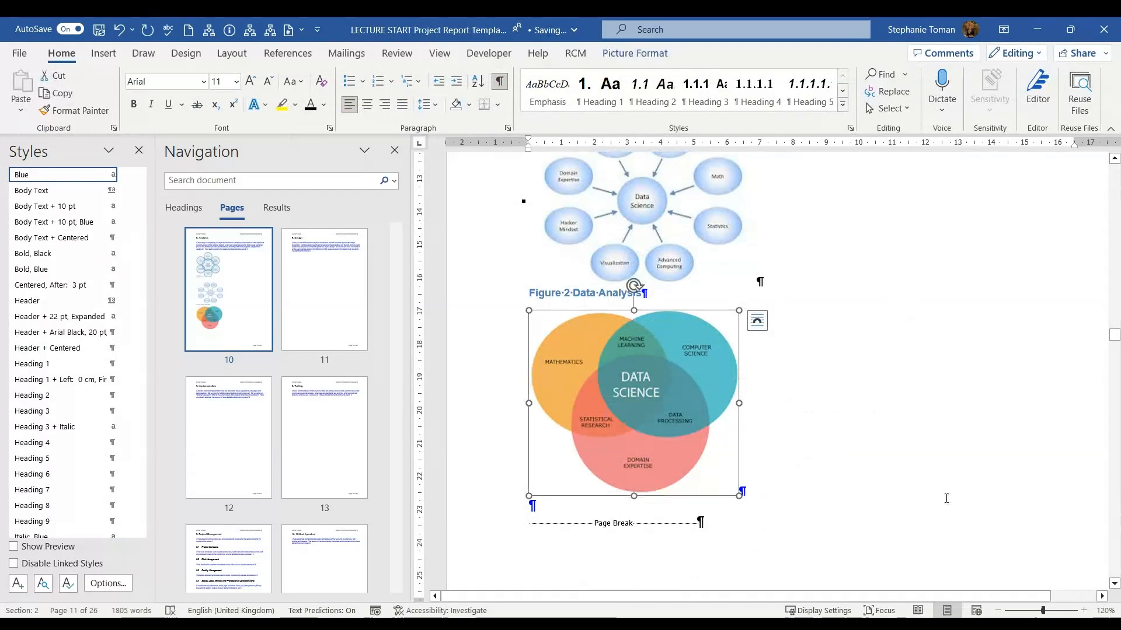
scroll(963, 499, up, 4)
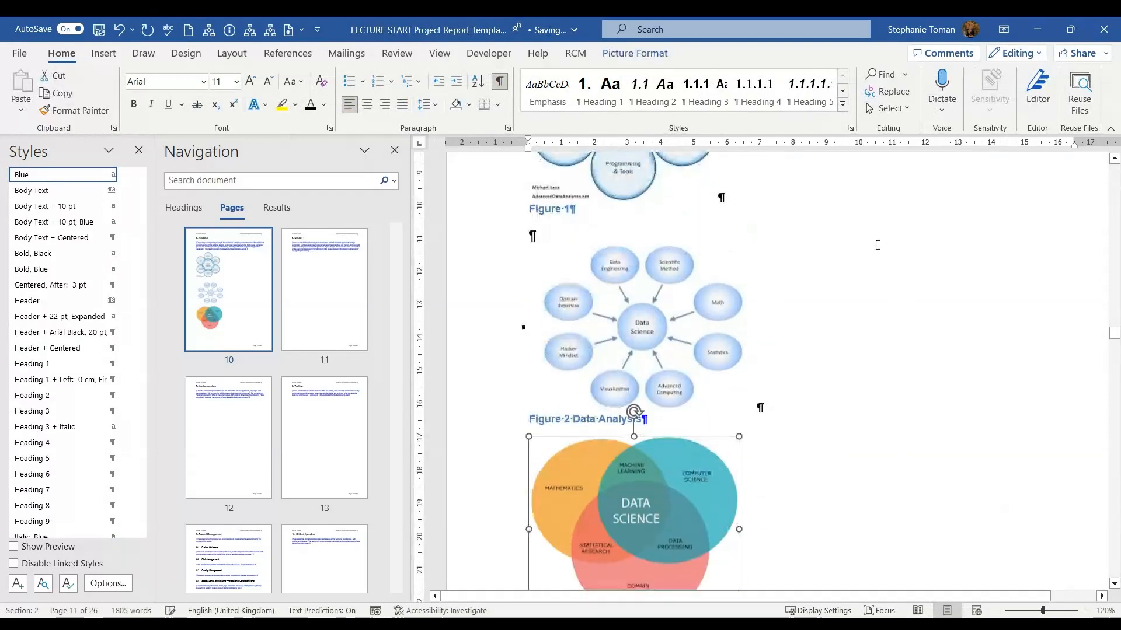
right_click(680, 496)
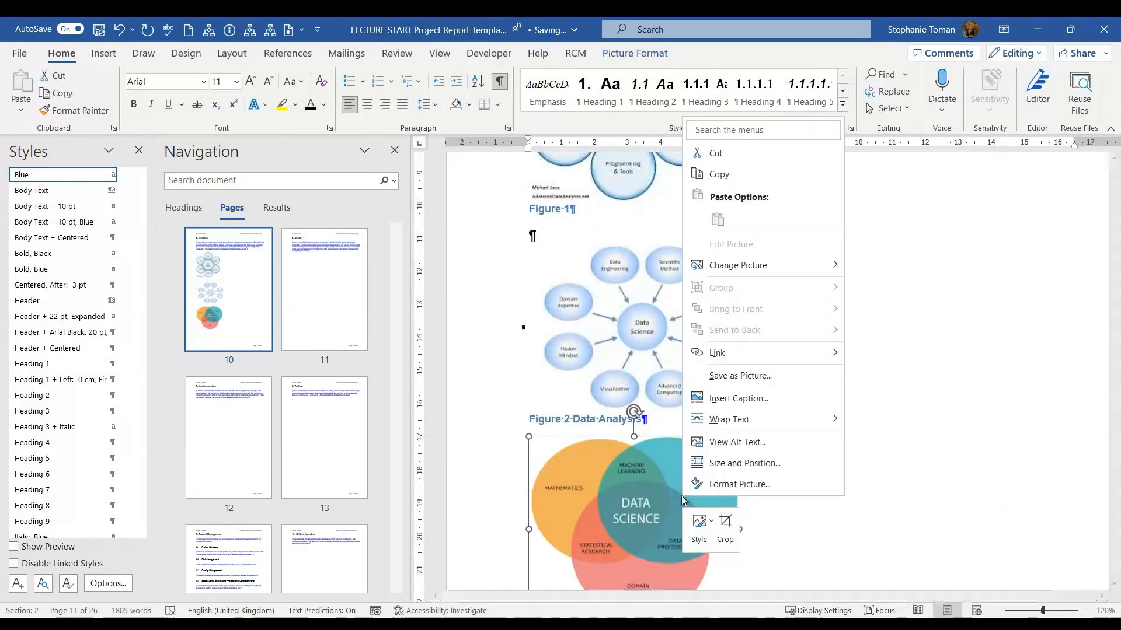
mouse_move(765, 427)
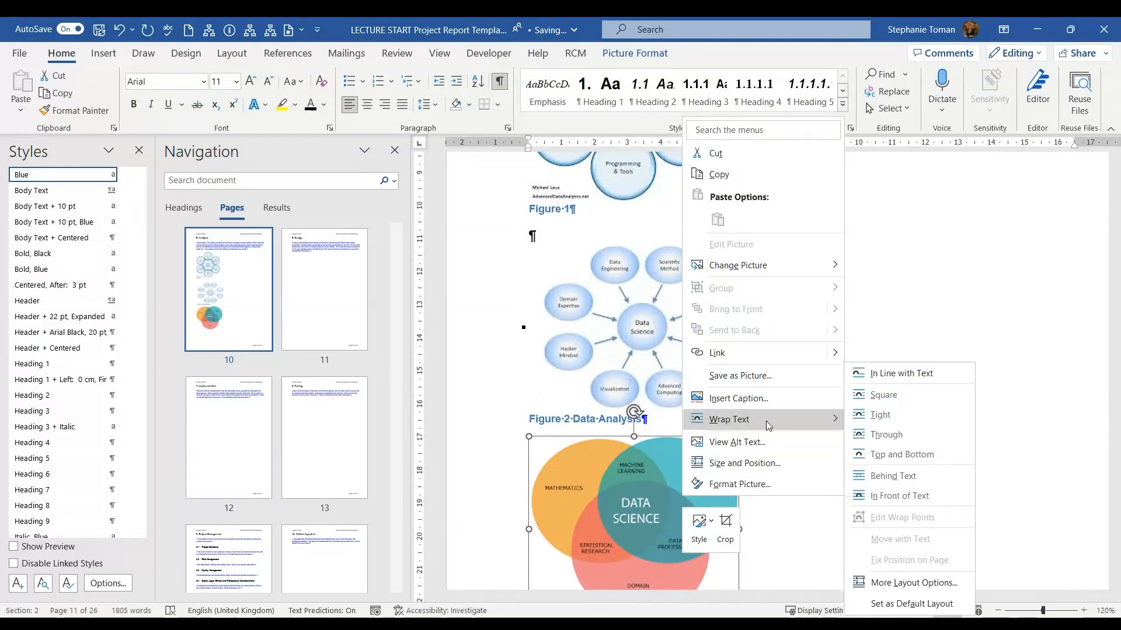
click(883, 395)
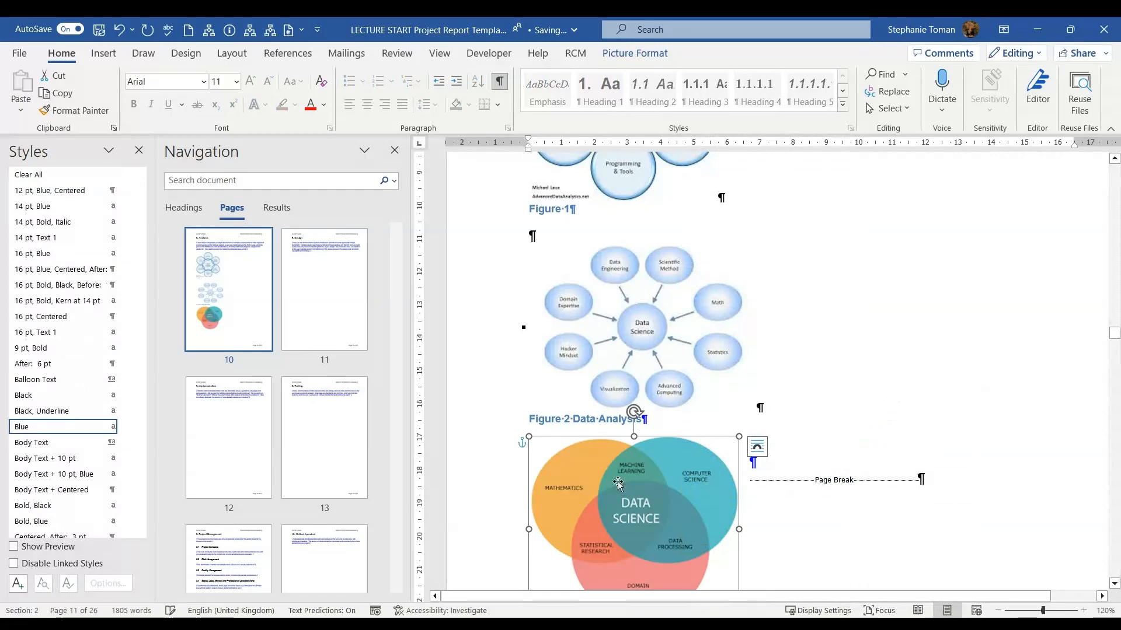
Step: Move the Venn diagram picture into the blank area to the right of the Data Analyst and Data Science diagrams
drag(617, 483, 878, 208)
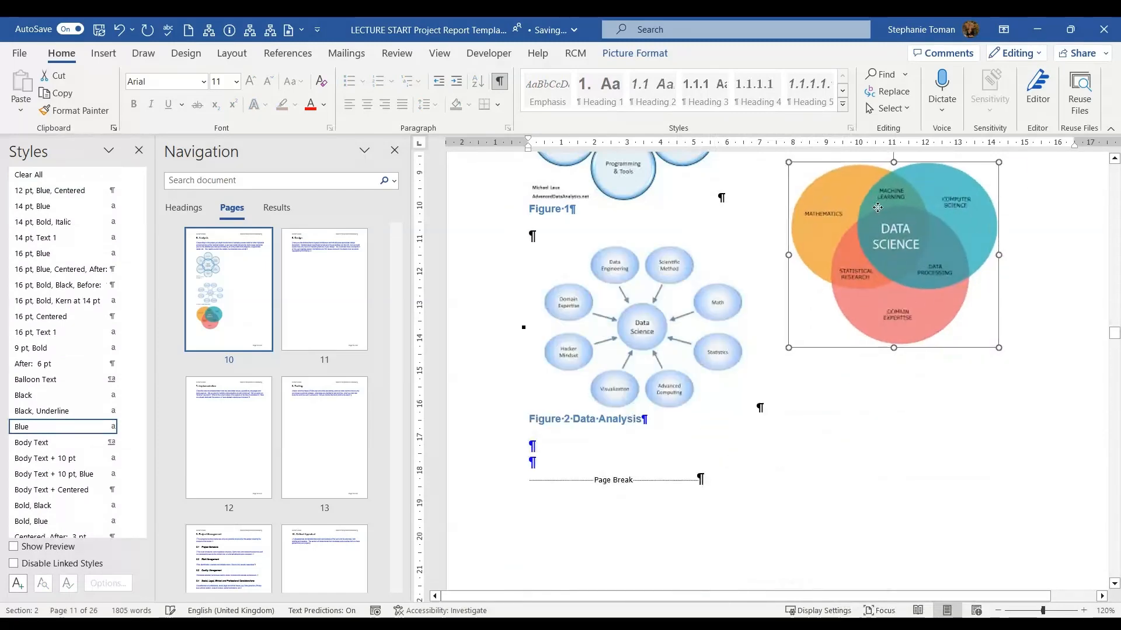
scroll(910, 414, up, 3)
drag(880, 338, 890, 272)
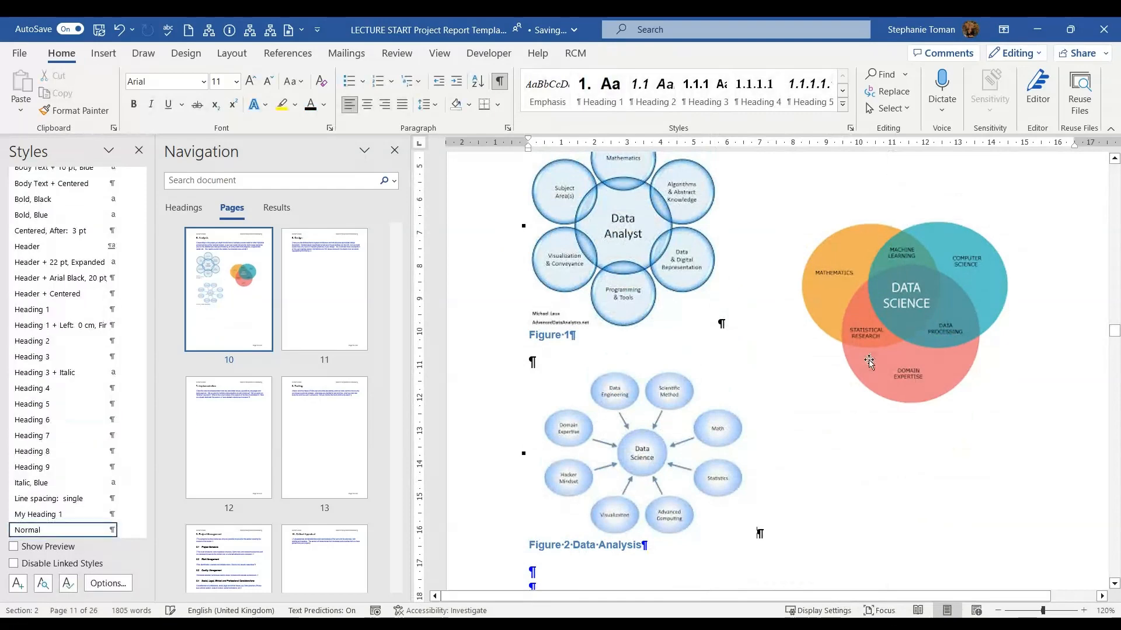
Step: Insert the caption Figure 1 Data for the Venn diagram picture, with the Figure label and placed below the selected item
right_click(920, 234)
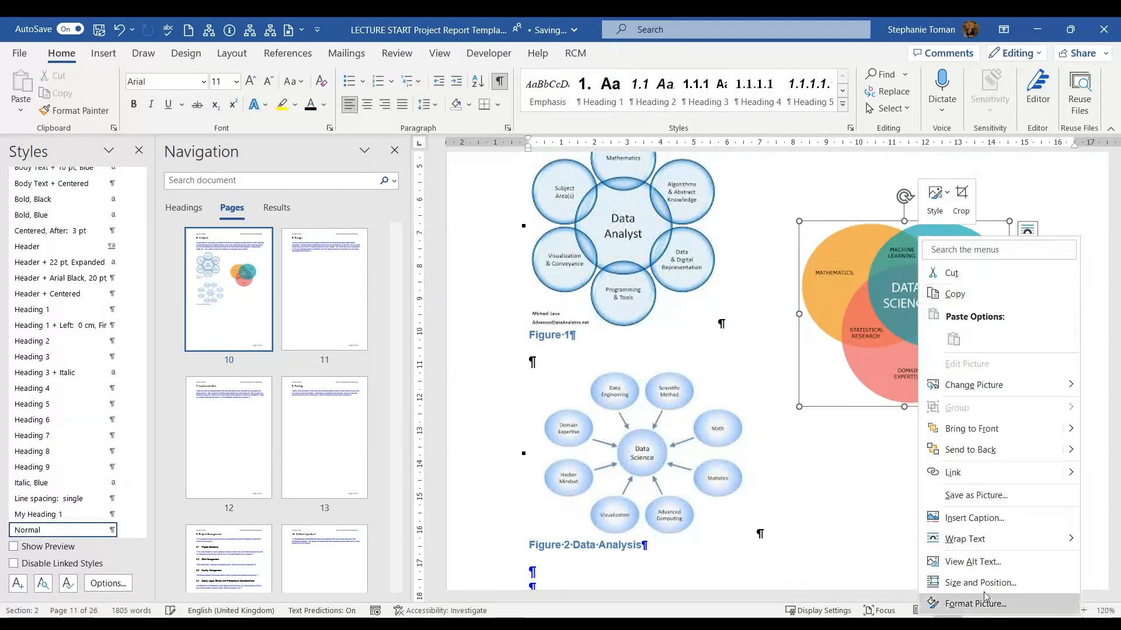
click(974, 518)
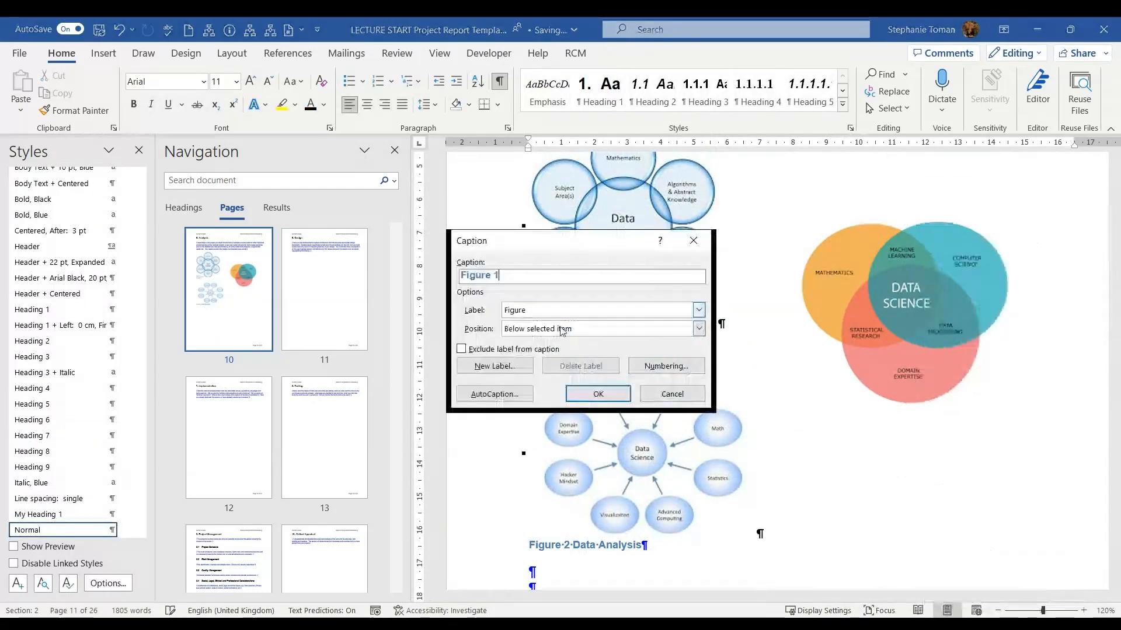
drag(548, 244, 896, 423)
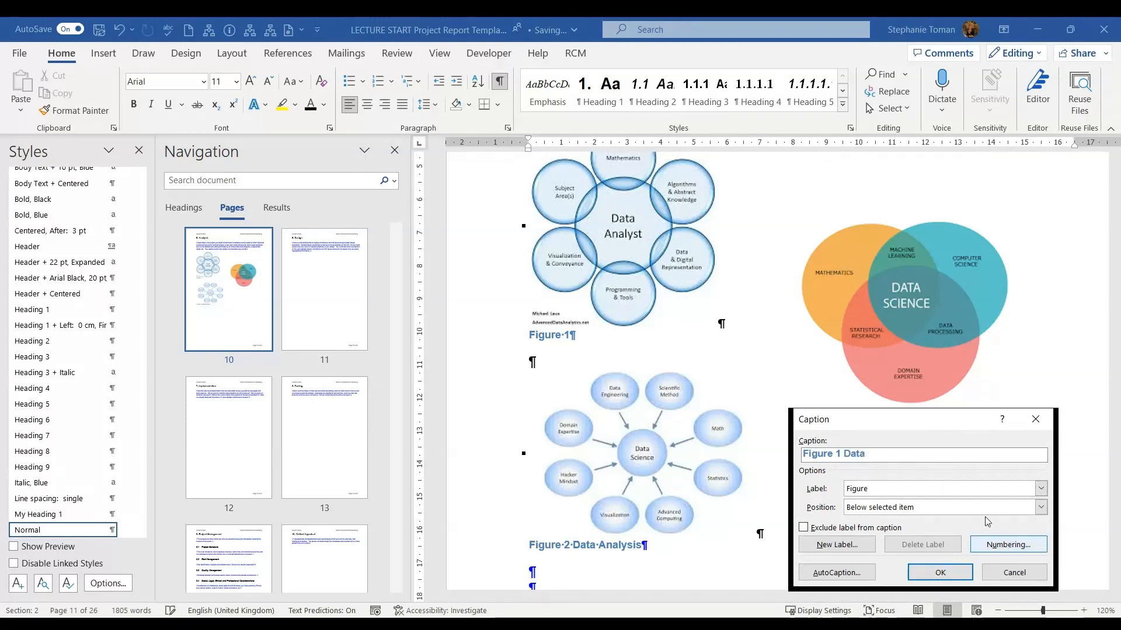
click(940, 573)
click(958, 489)
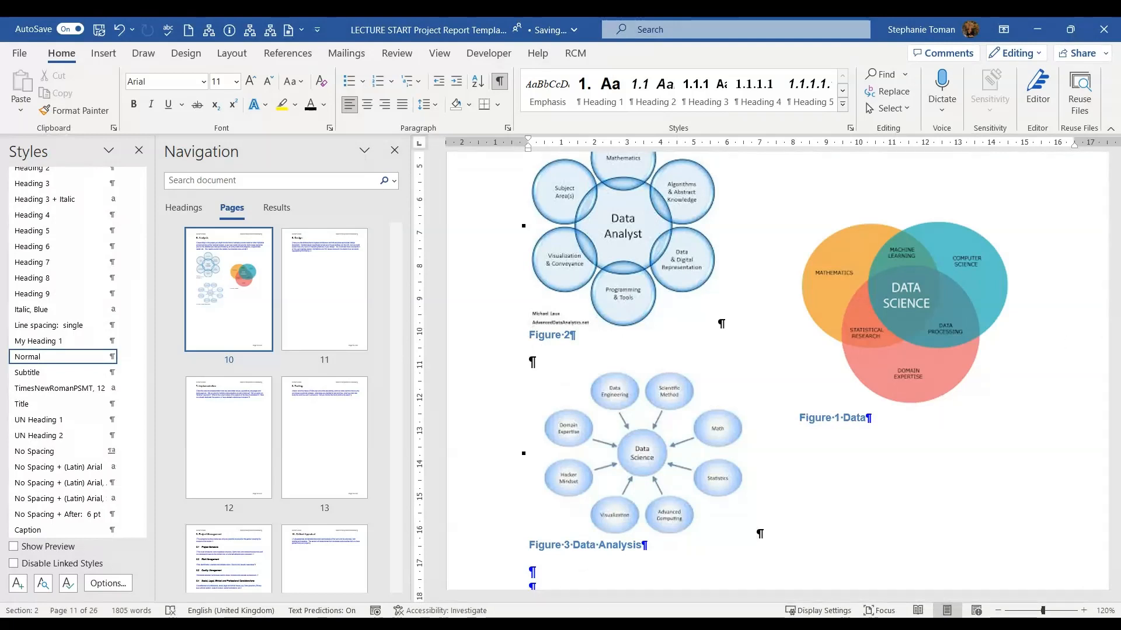
Step: Go to the page containing the Table of Figures, just after the table of contents
scroll(338, 322, up, 10)
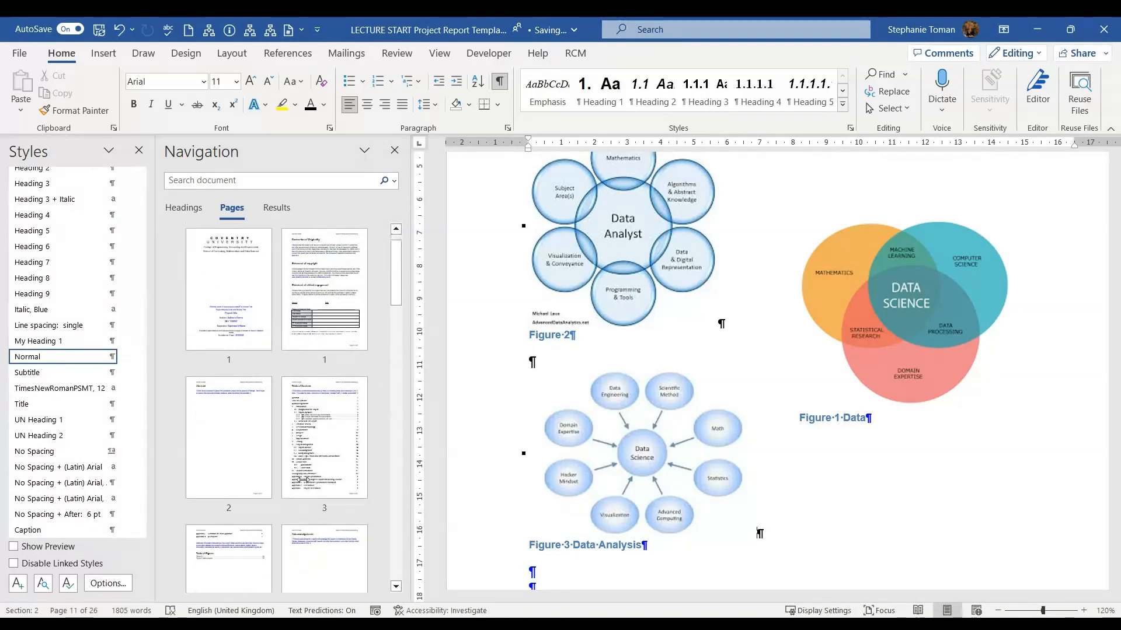
scroll(304, 476, down, 4)
scroll(303, 485, up, 4)
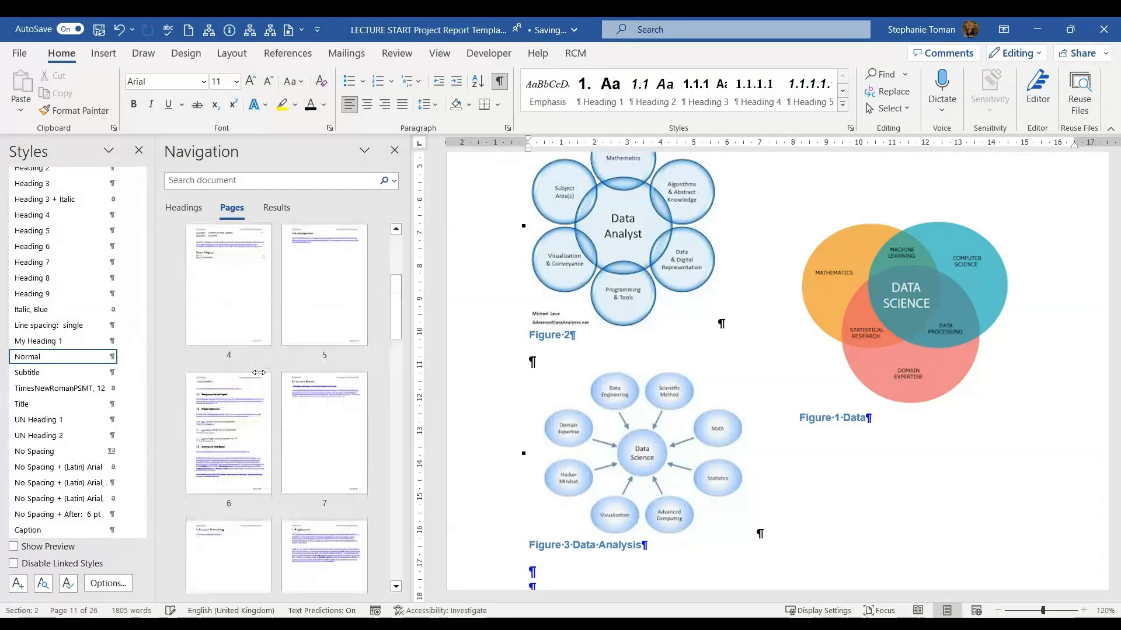
click(214, 565)
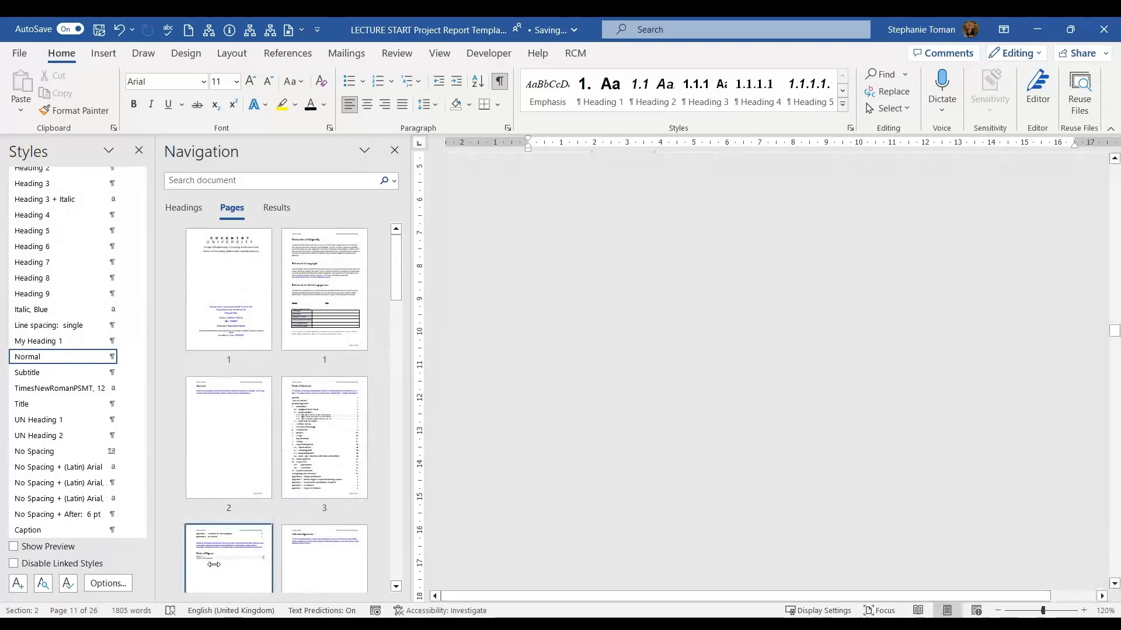
Step: Update only the page numbers in the table of figures
right_click(548, 361)
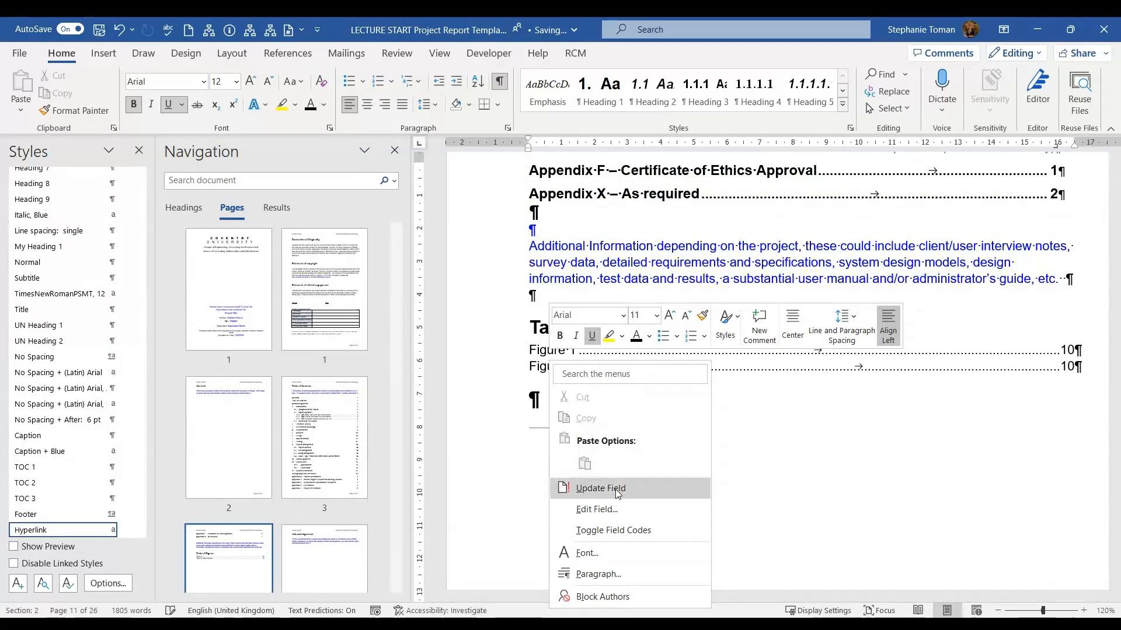
click(621, 495)
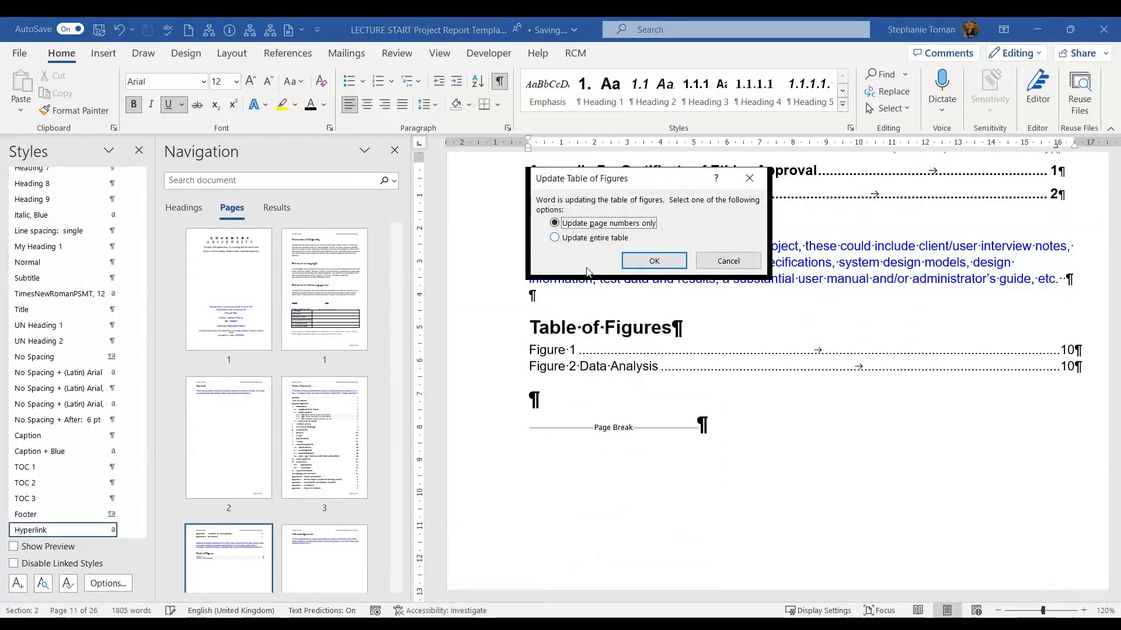
click(653, 261)
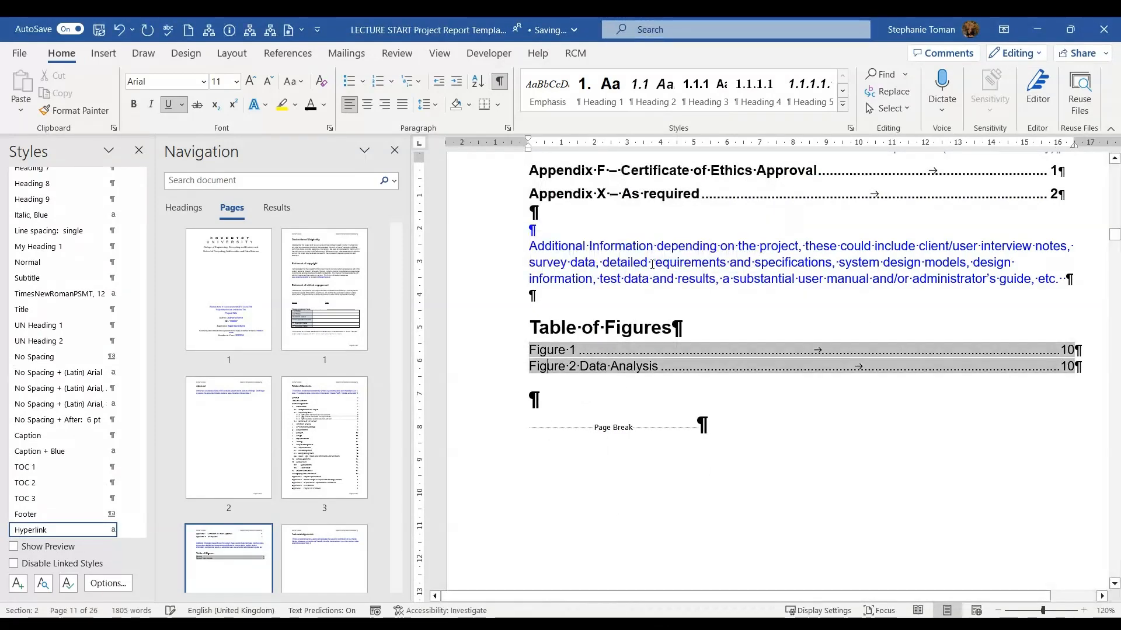
Step: Update the entire table of figures so that it includes the new caption, and deselect it
right_click(629, 357)
click(654, 486)
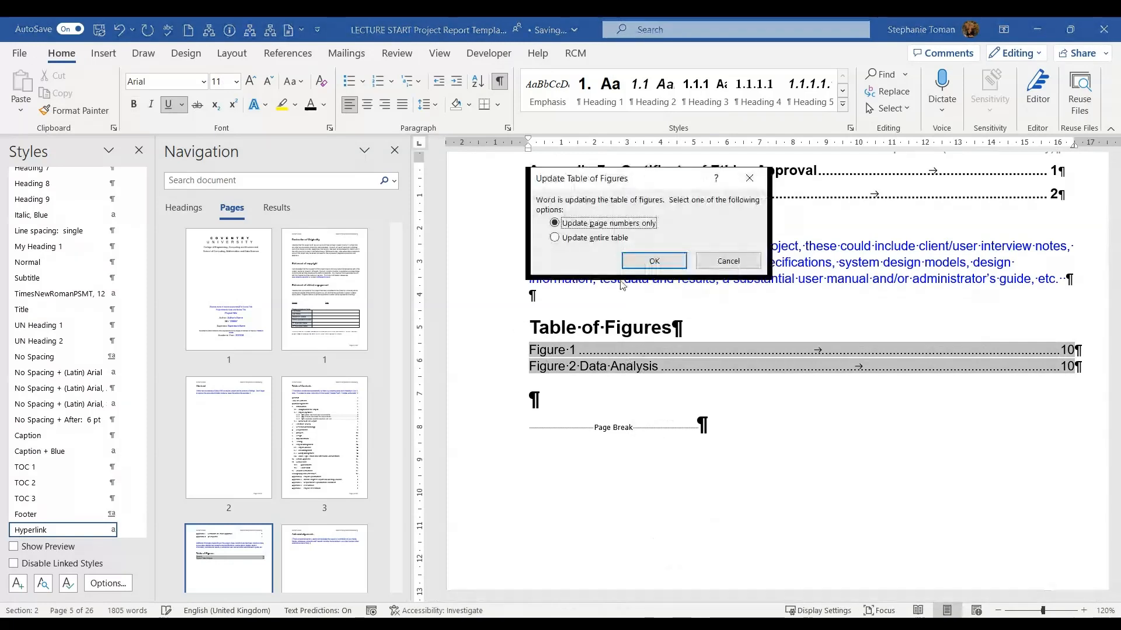
click(555, 238)
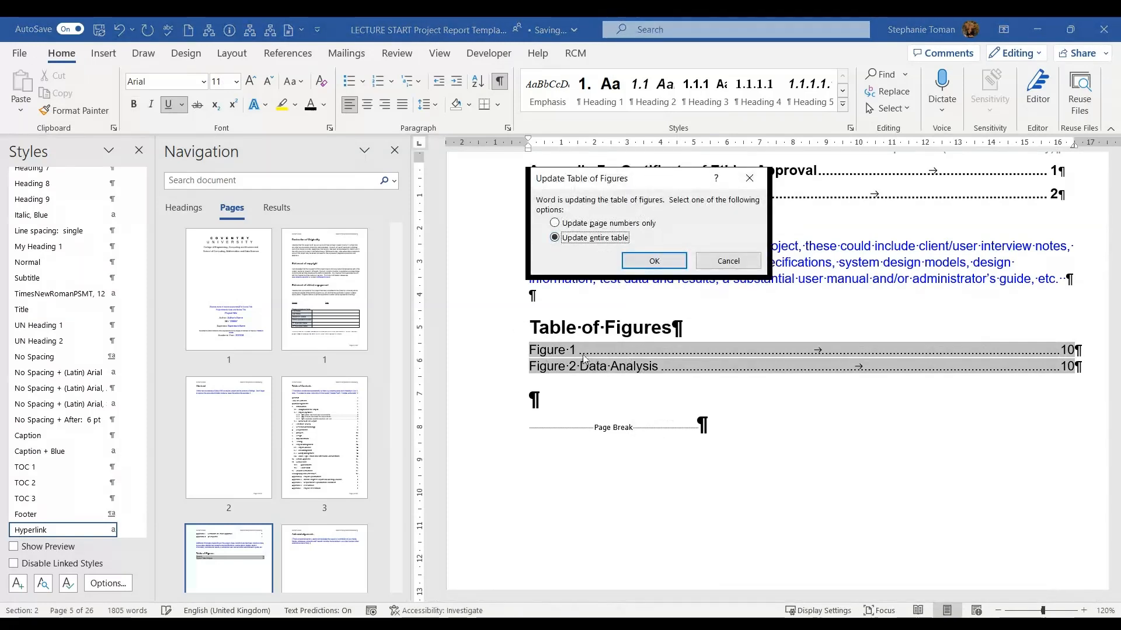
key(Return)
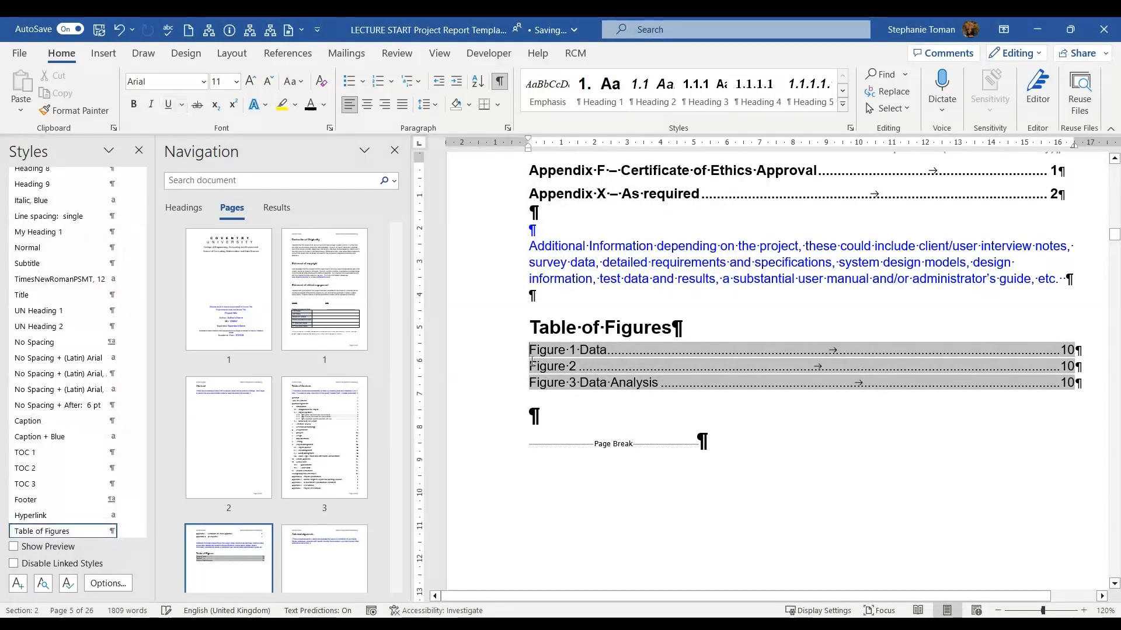
click(867, 466)
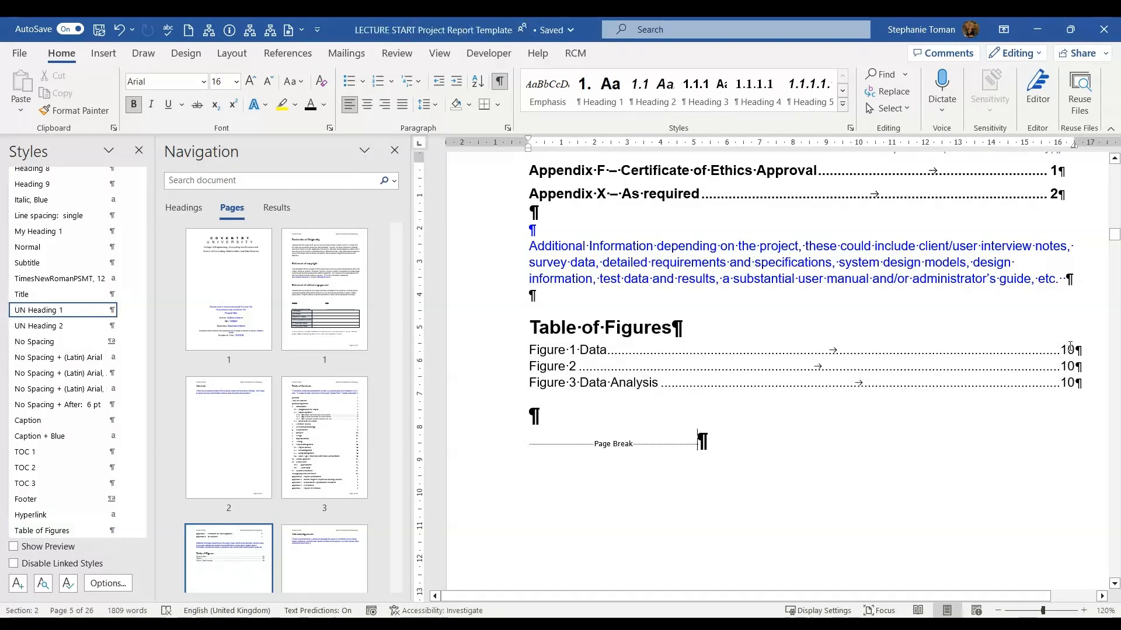
Step: Follow the Figure 1 Data entry in the table of figures to its caption and check the order of the figure captions
triple_click(1070, 350)
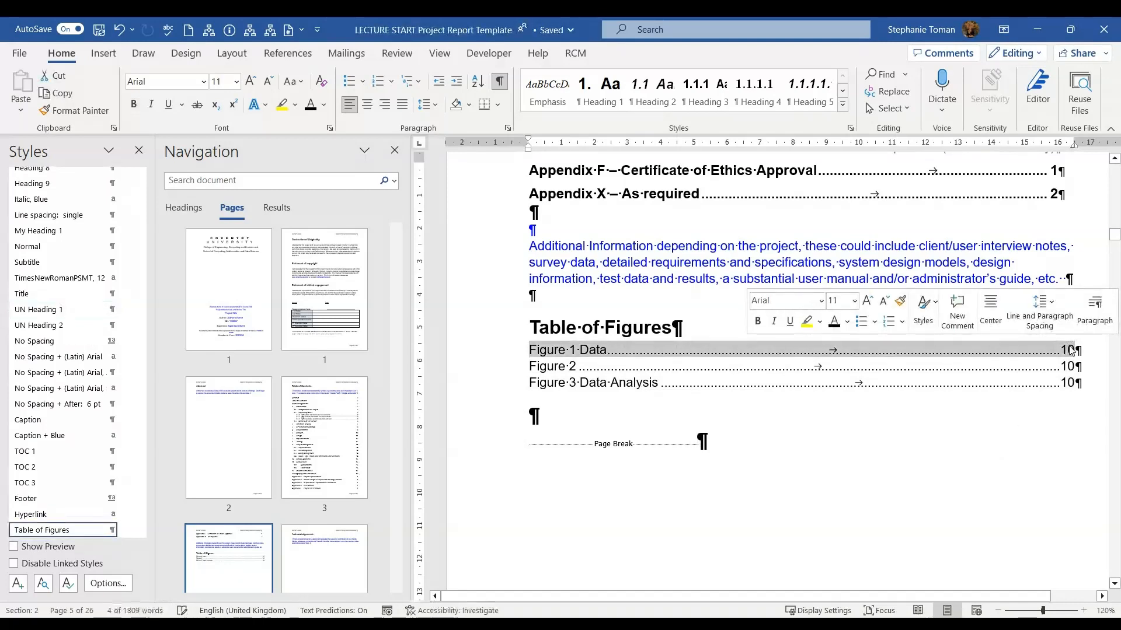
ctrl+click(1070, 351)
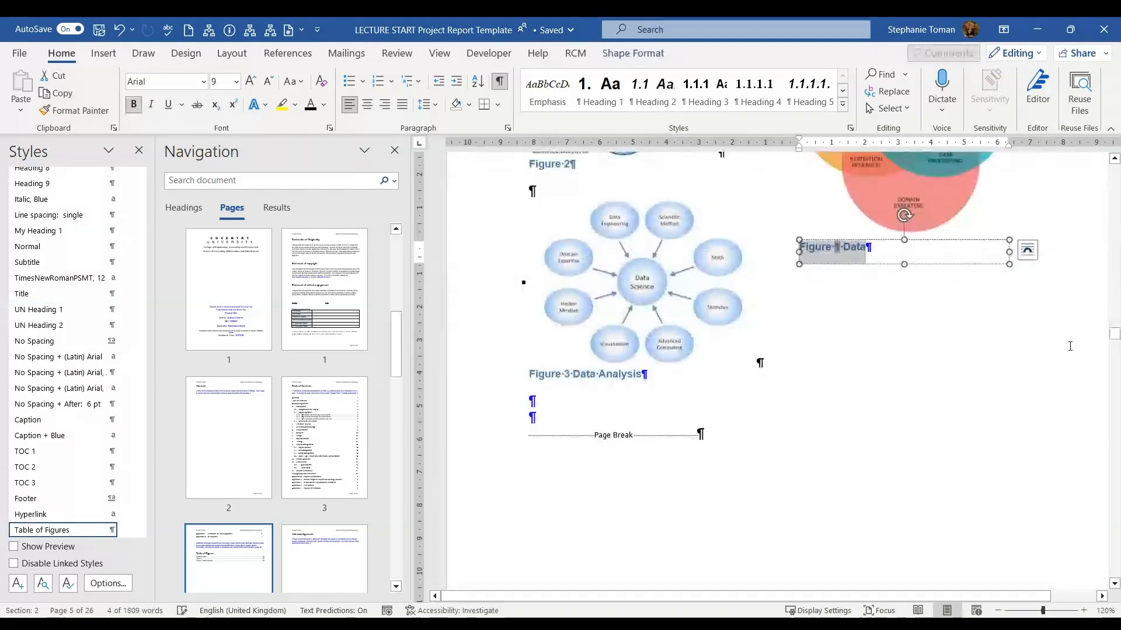
scroll(876, 572, up, 5)
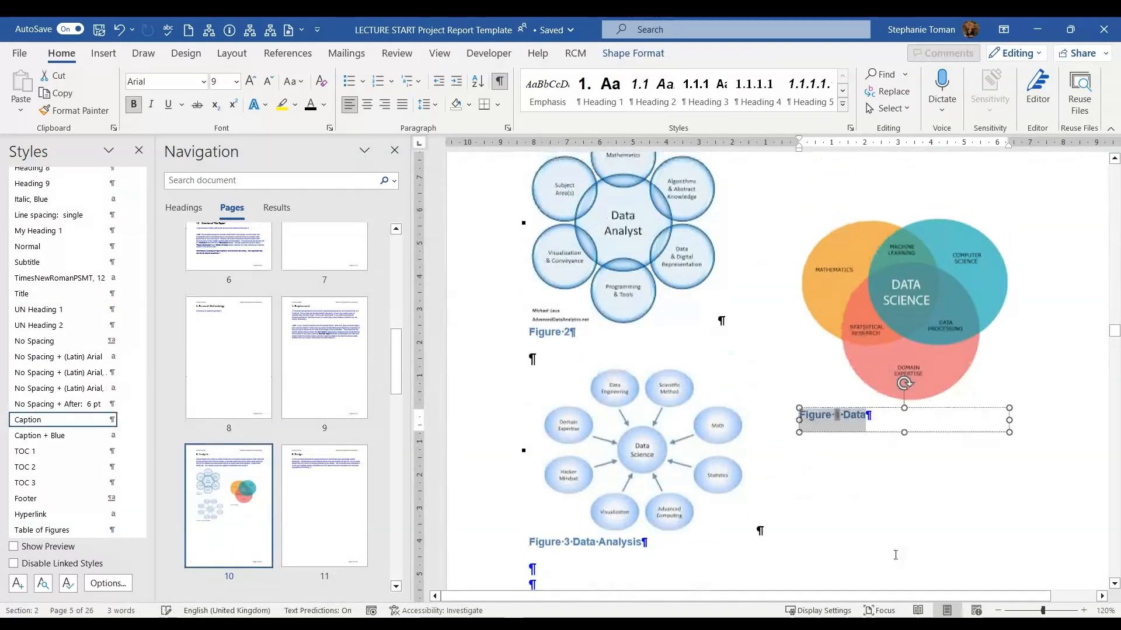
click(998, 496)
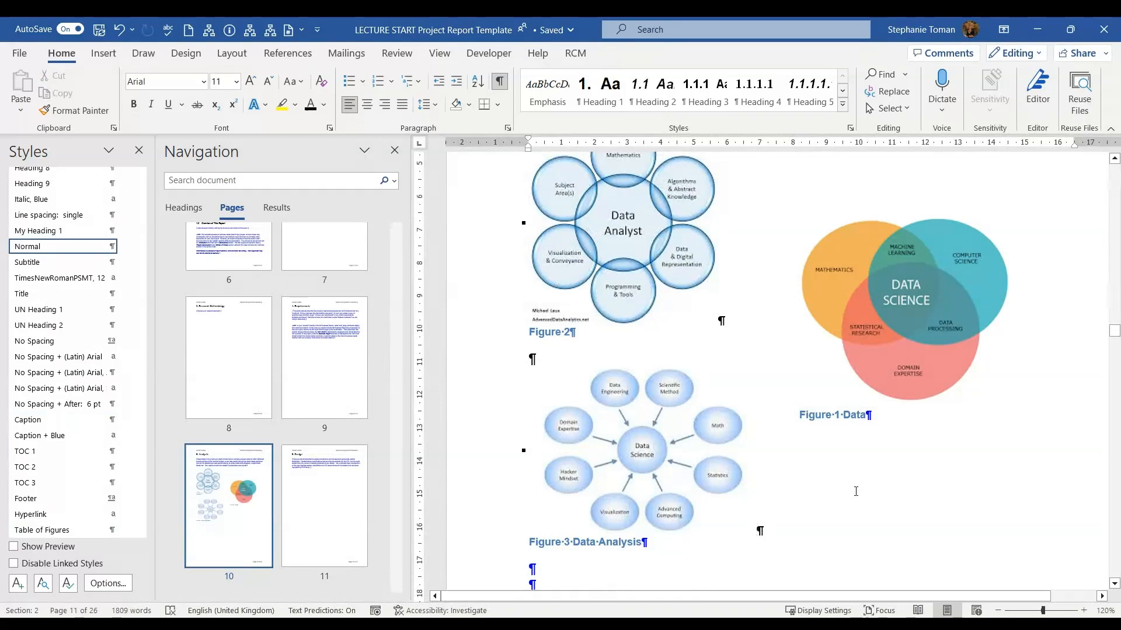
scroll(859, 491, down, 3)
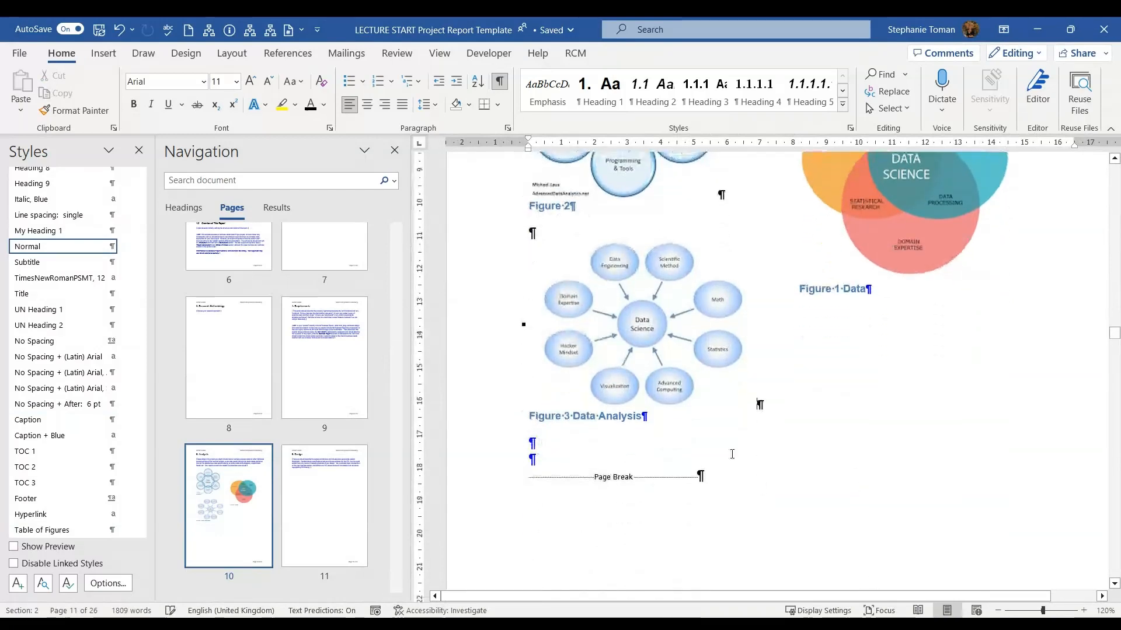
click(561, 415)
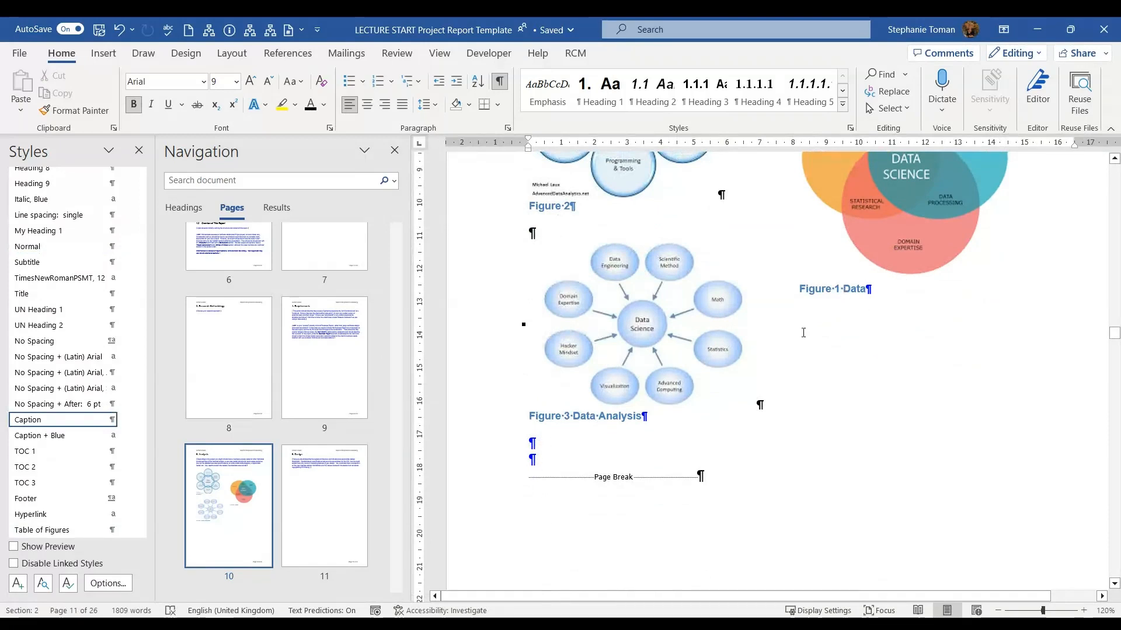
scroll(802, 400, up, 2)
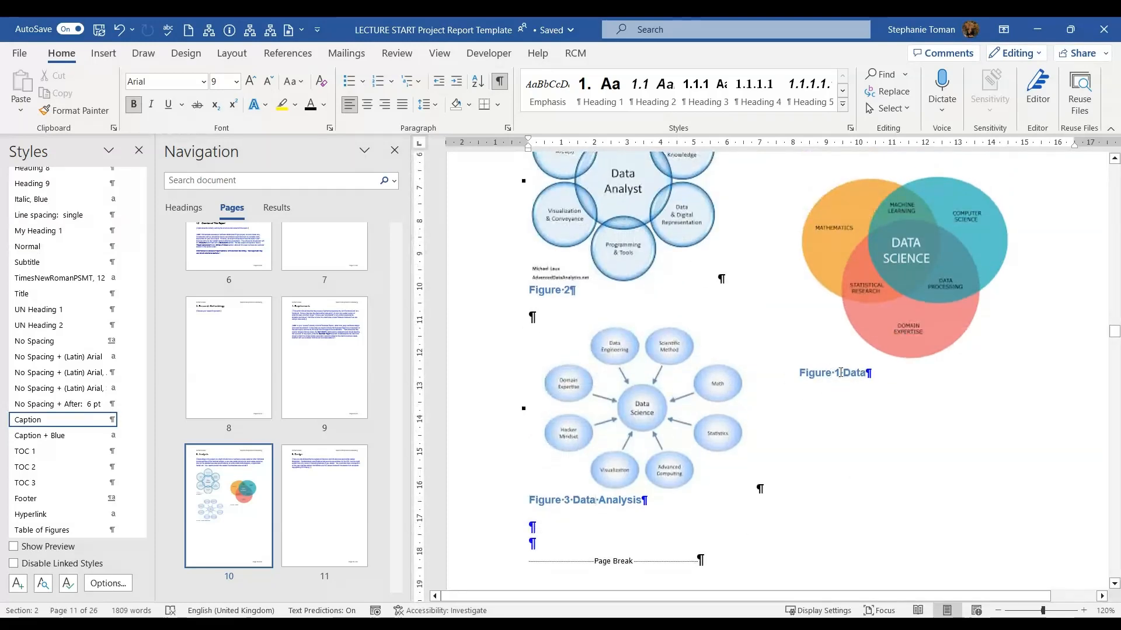
Step: Switch the number of the Figure 1 Data caption to A, B, C formatting by adding the ALPHABETIC switch to its Seq field
click(837, 373)
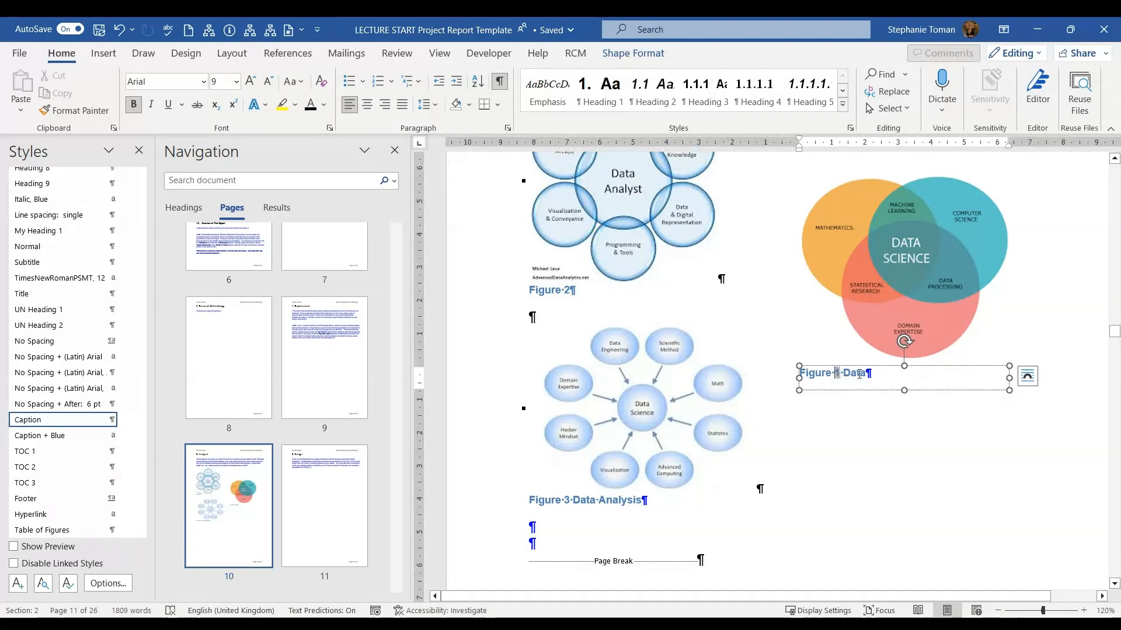
click(861, 373)
right_click(840, 373)
key(Escape)
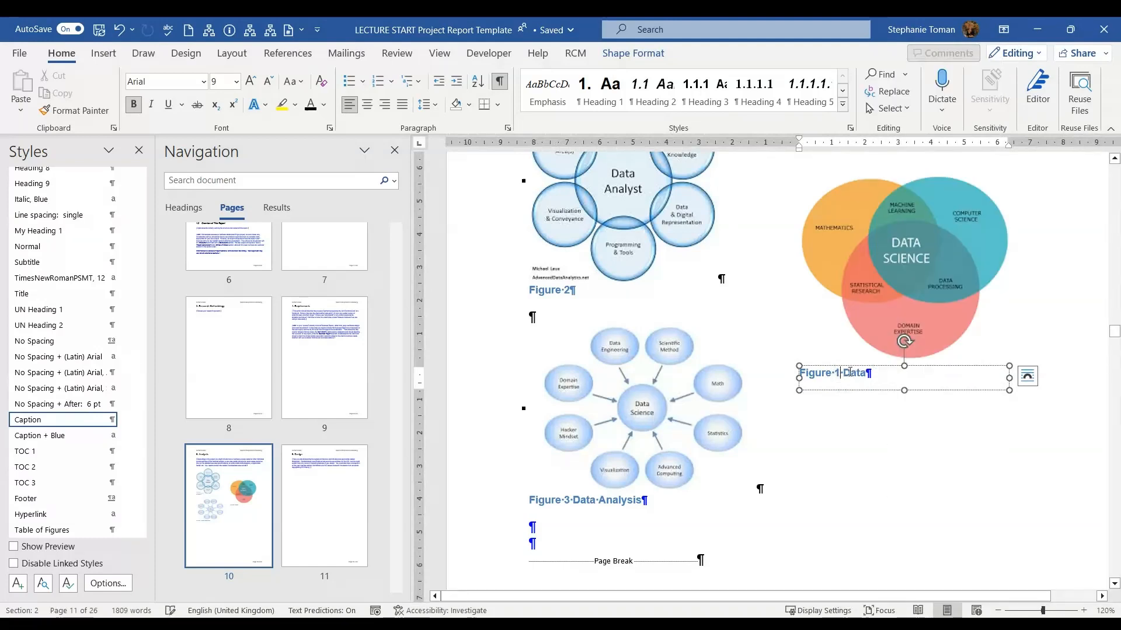
right_click(836, 373)
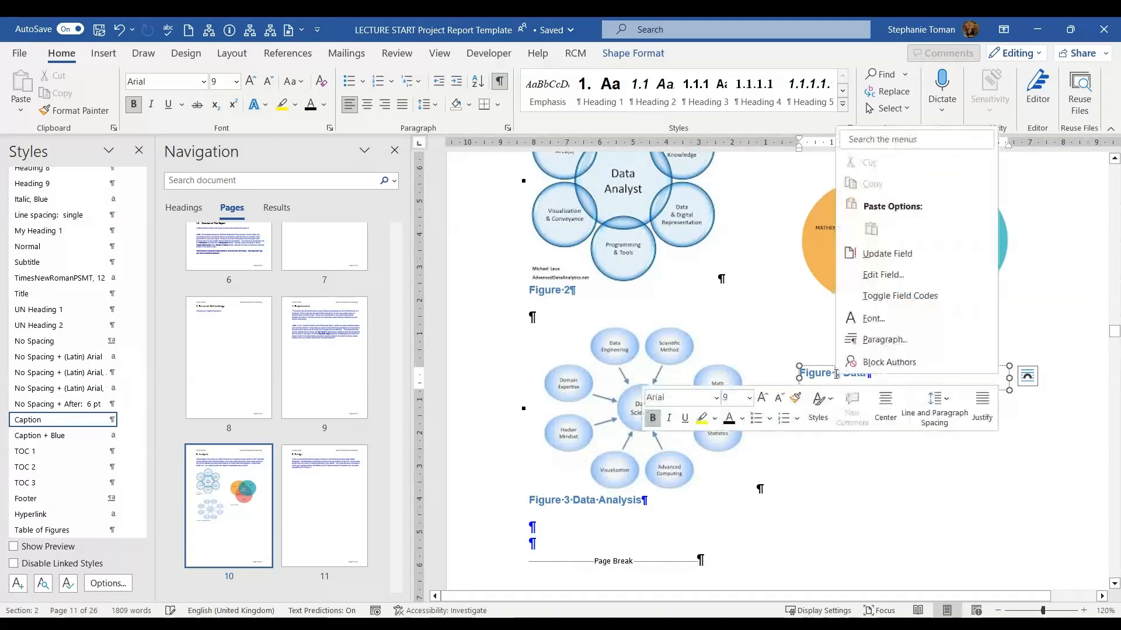
click(898, 276)
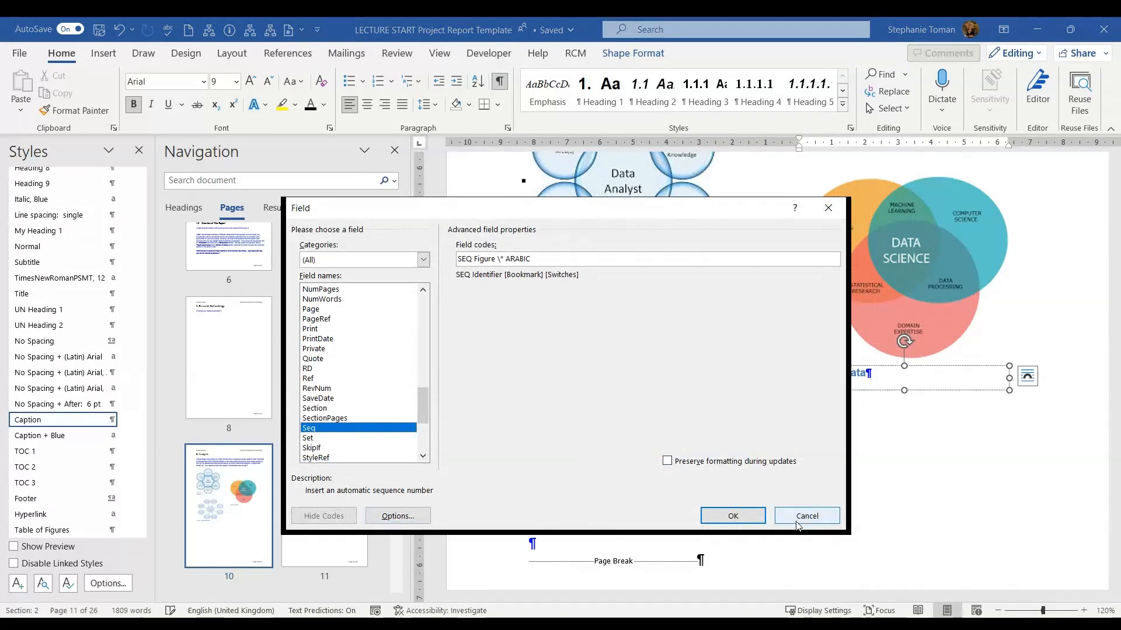
click(398, 518)
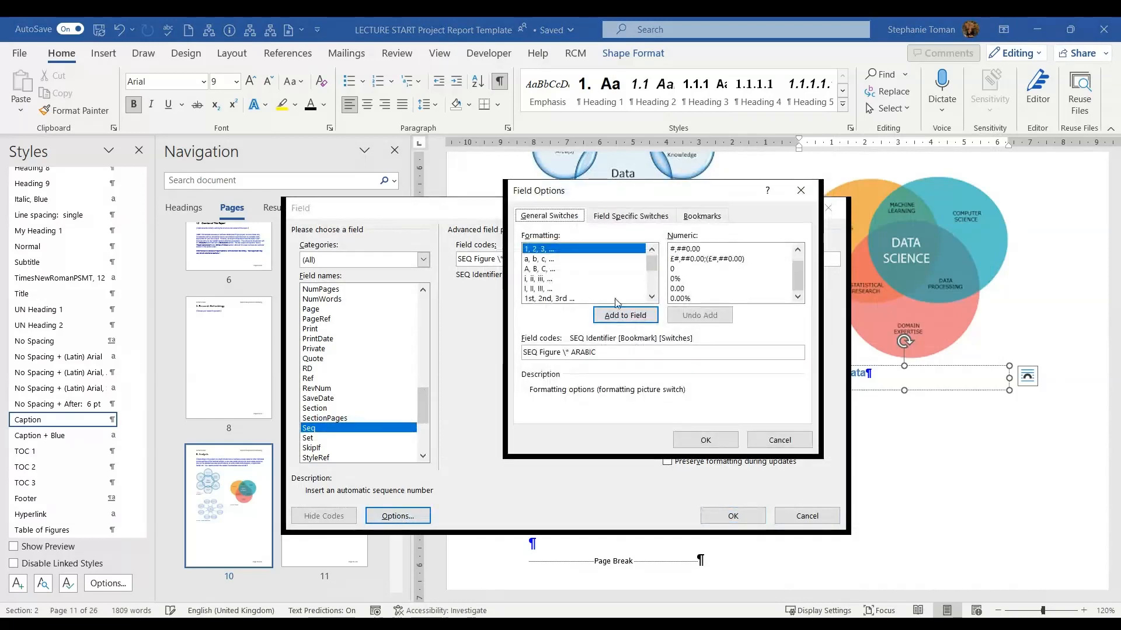
click(551, 270)
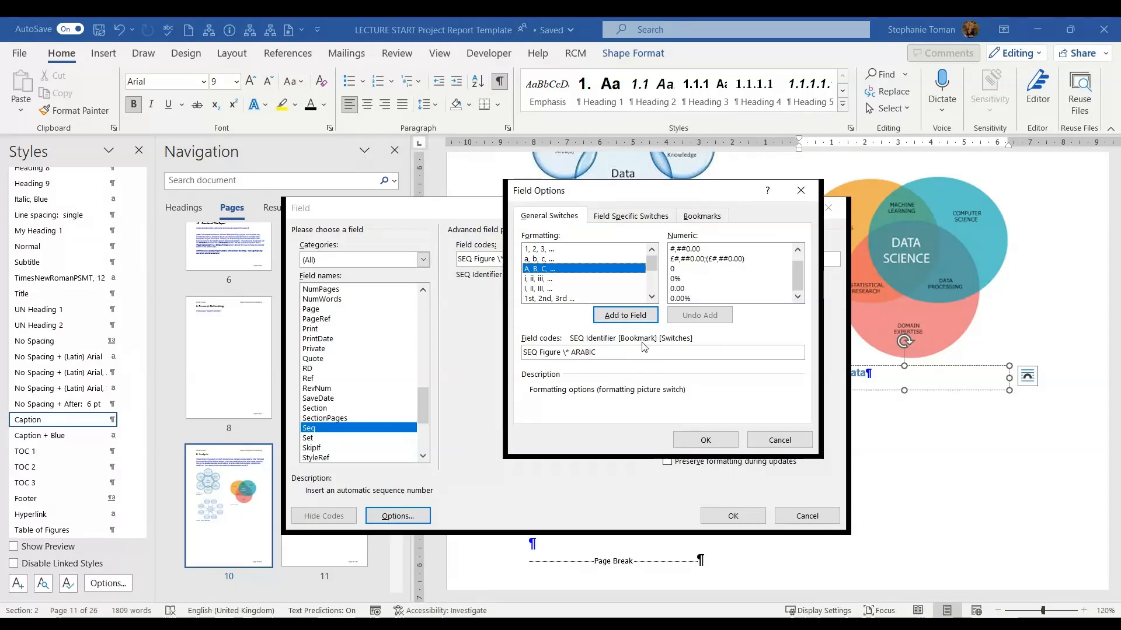
click(628, 315)
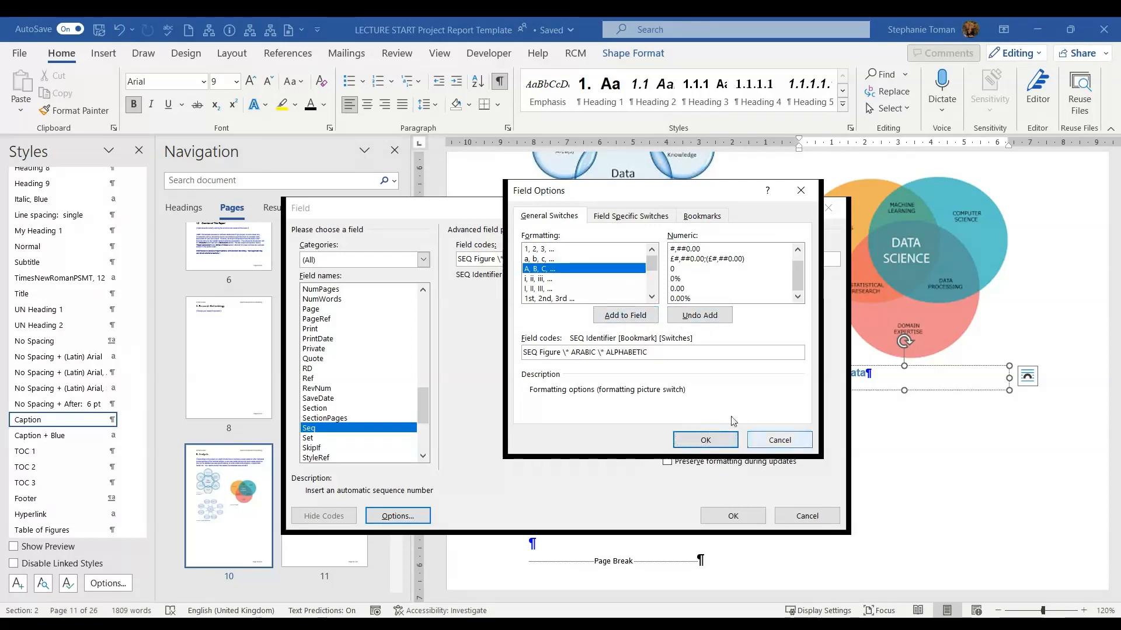
click(726, 445)
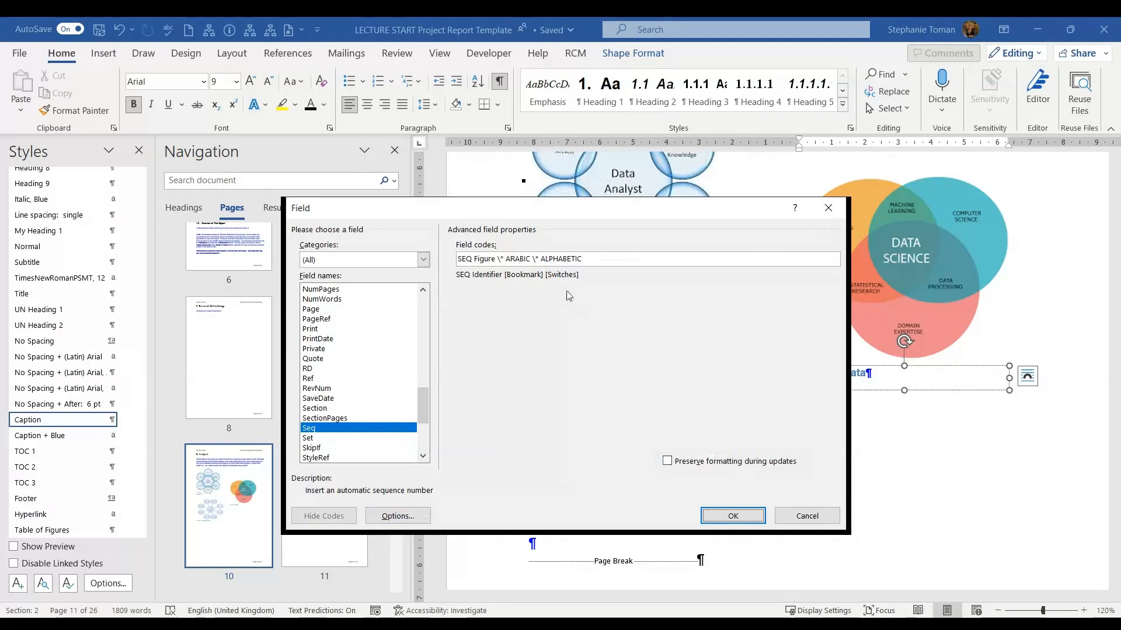
click(731, 516)
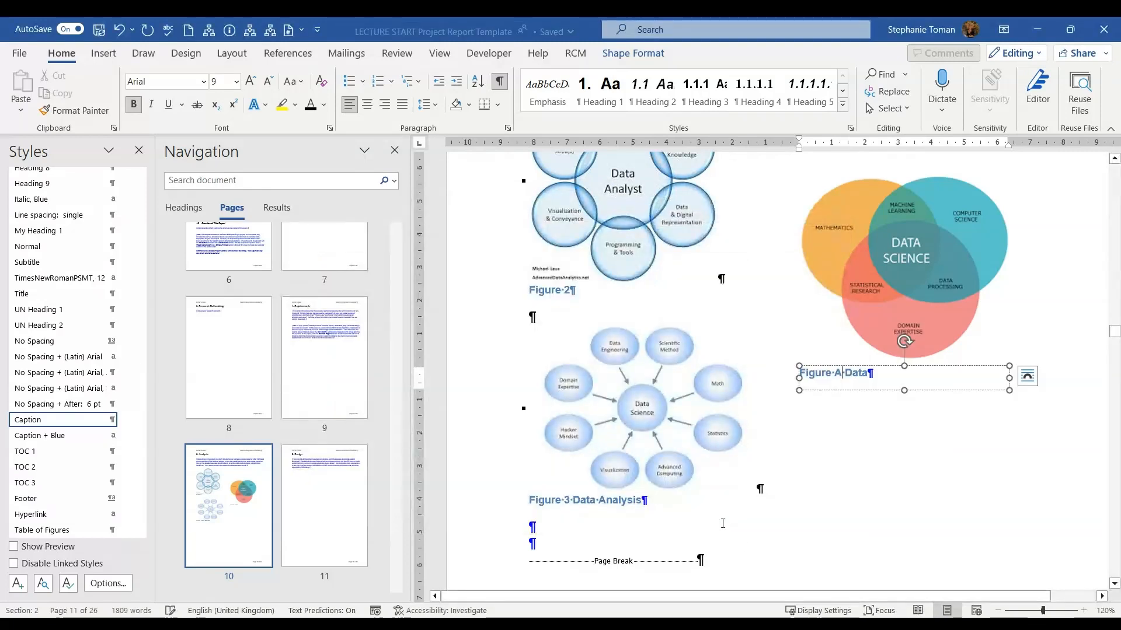
click(965, 418)
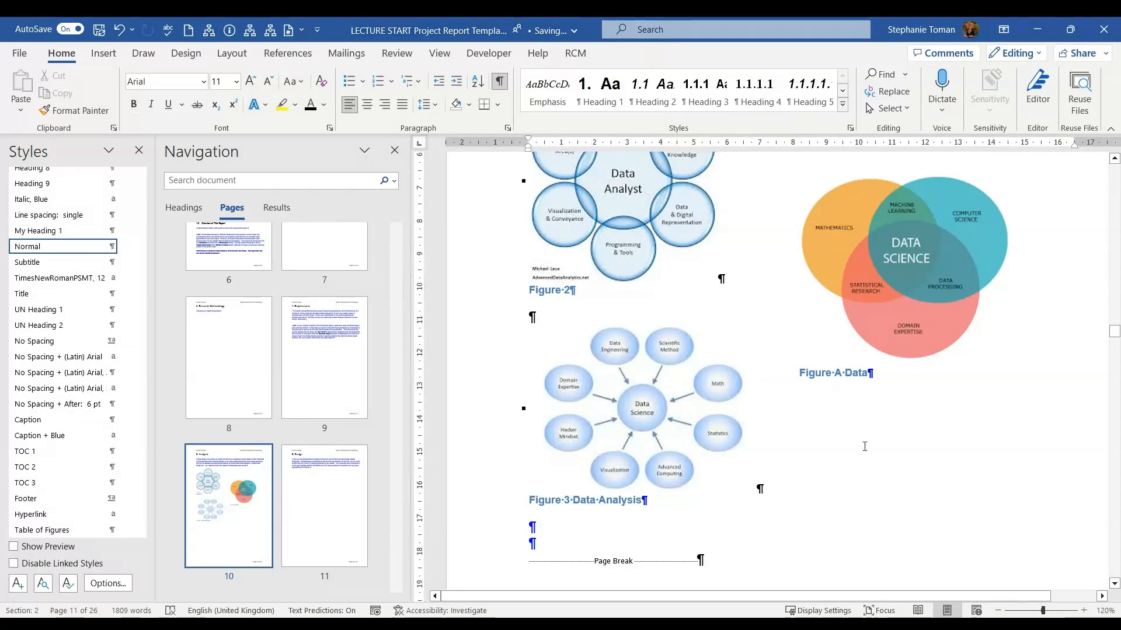
Step: Update the entire table of figures so that it picks up the lettered caption, and place the cursor in its first entry
scroll(1116, 334, down, 1)
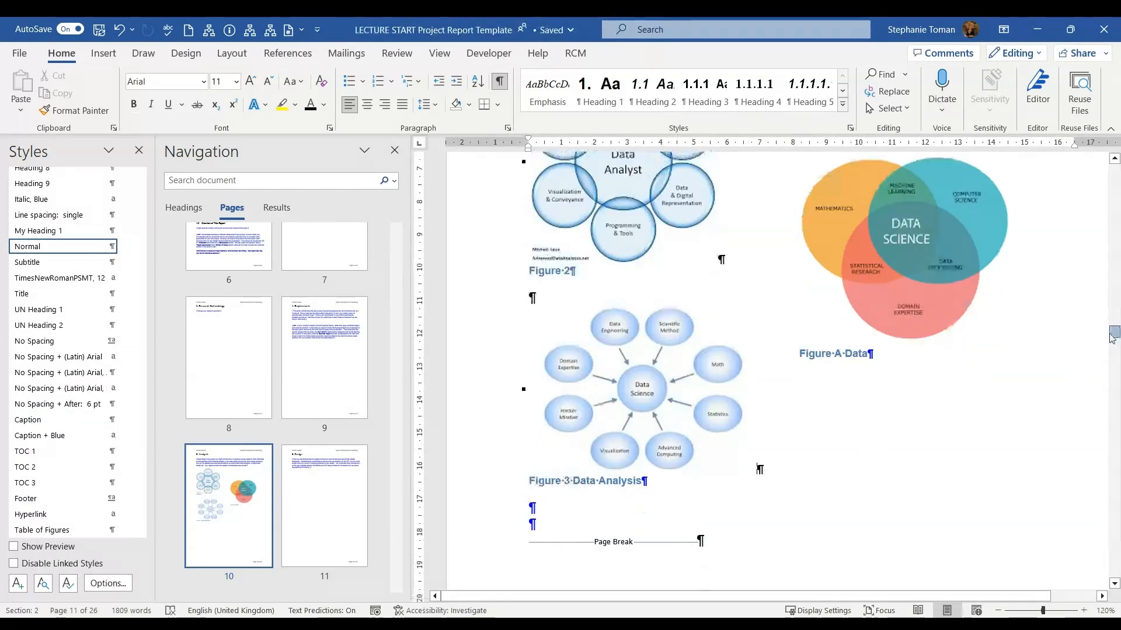
scroll(1116, 334, up, 4)
drag(1119, 334, 1118, 314)
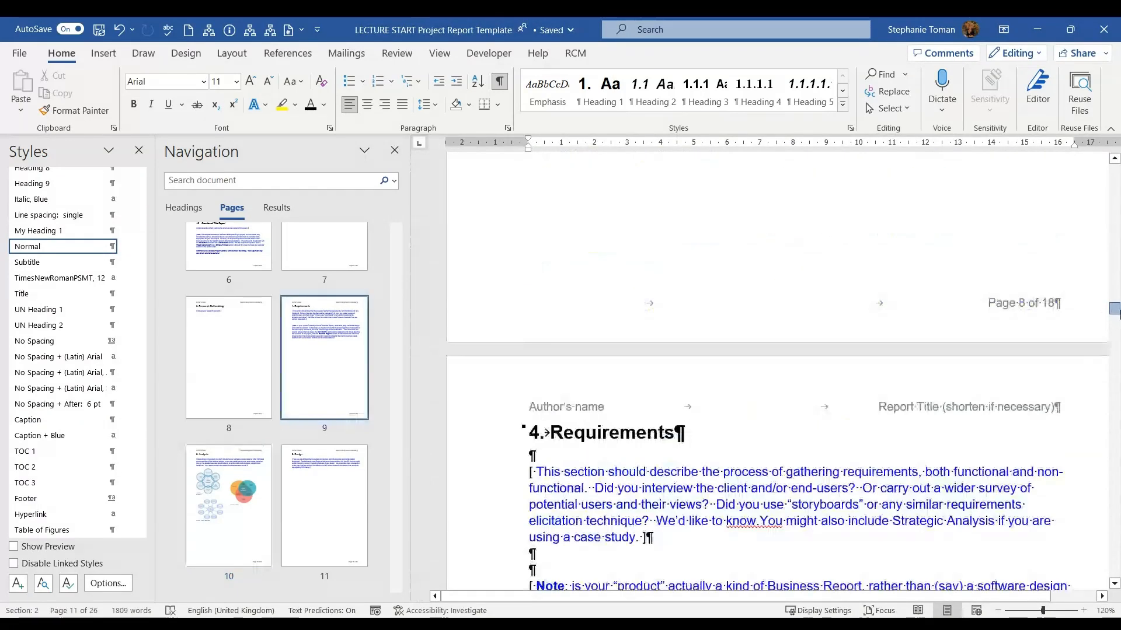
scroll(313, 350, up, 5)
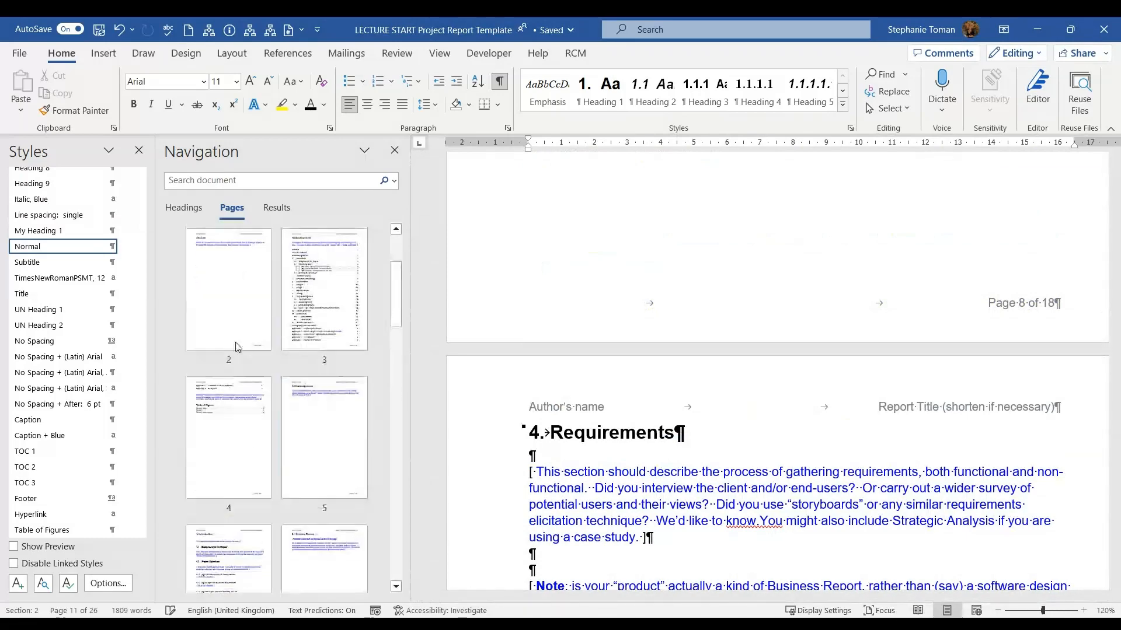
click(218, 445)
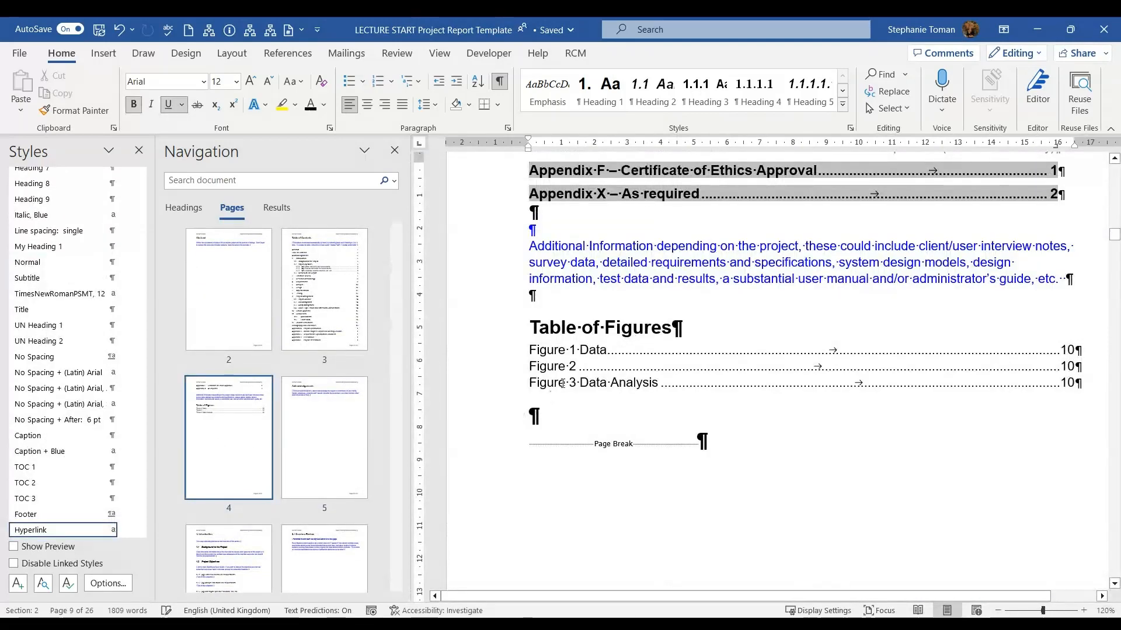
right_click(562, 384)
click(613, 264)
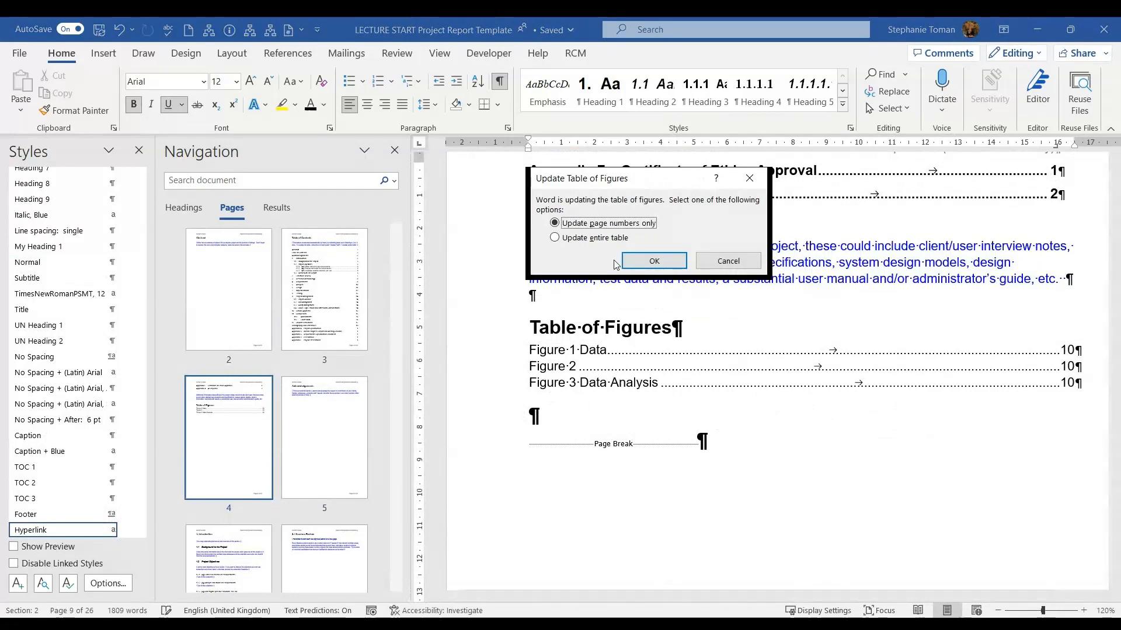
click(554, 239)
click(646, 266)
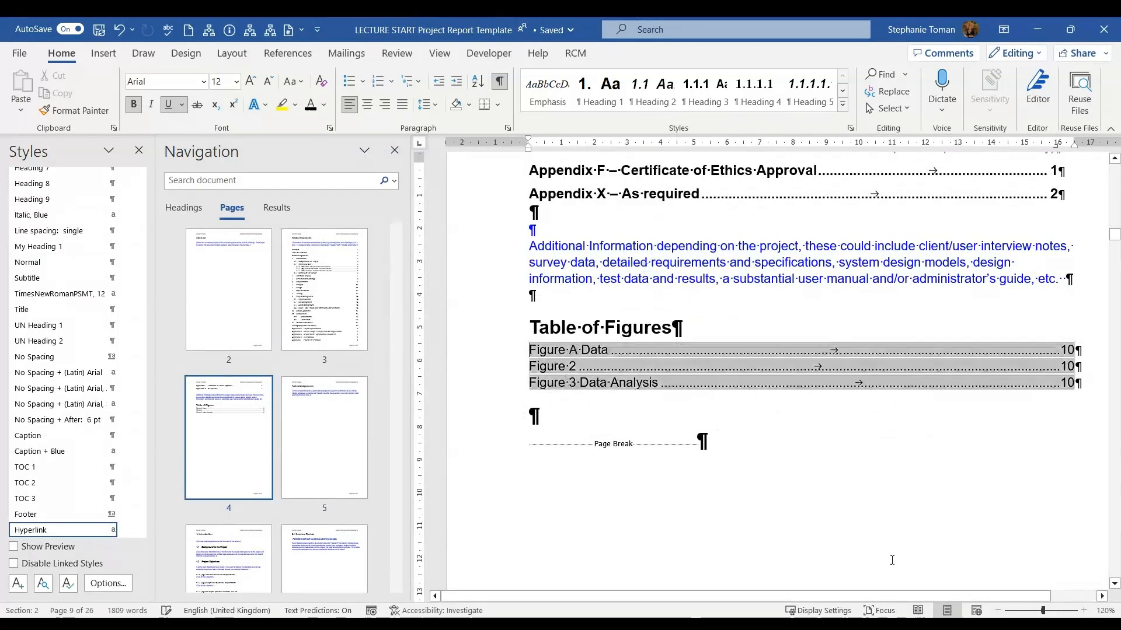
click(553, 452)
click(577, 351)
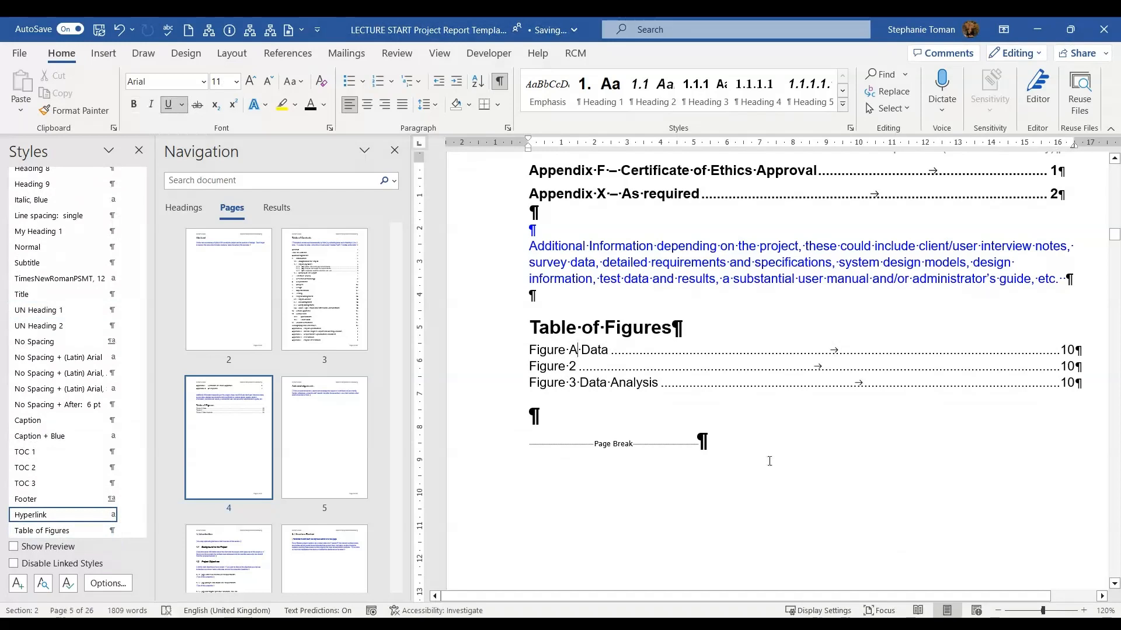
Step: Follow the Figure 3 Data Analysis entry to its caption, and add an empty paragraph below the text of the Design section
ctrl+click(1072, 386)
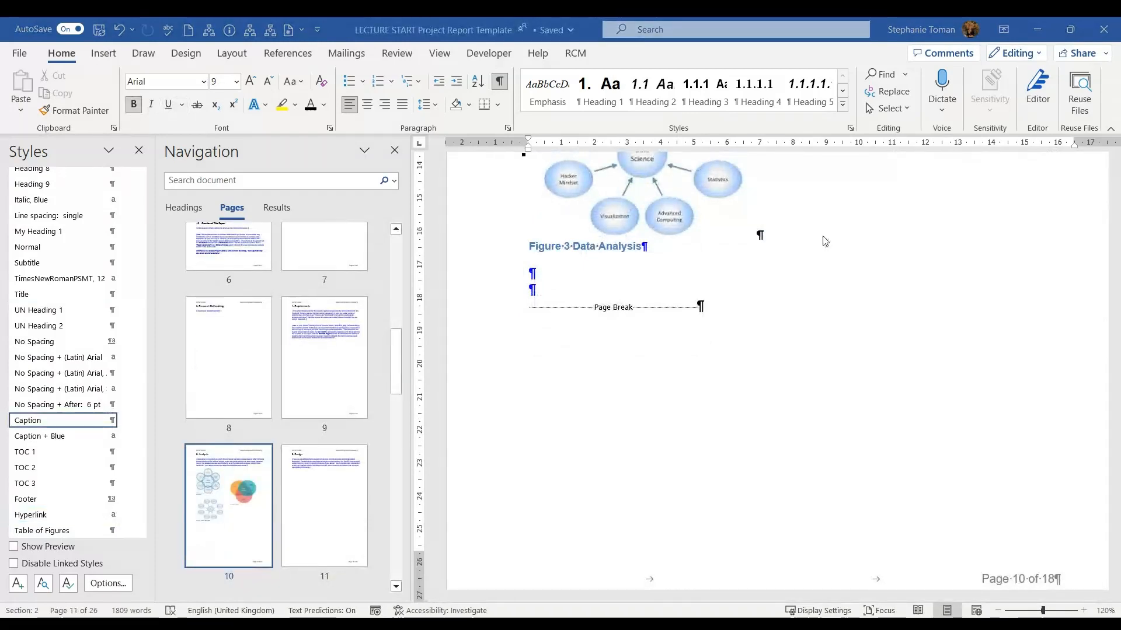
scroll(761, 355, down, 8)
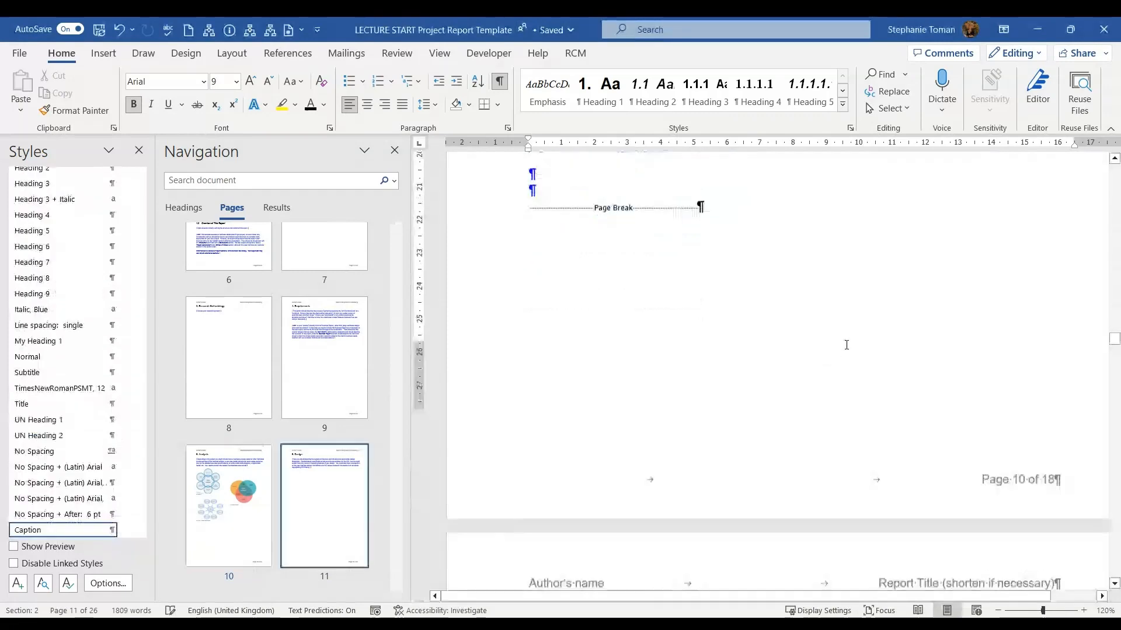
scroll(862, 344, down, 3)
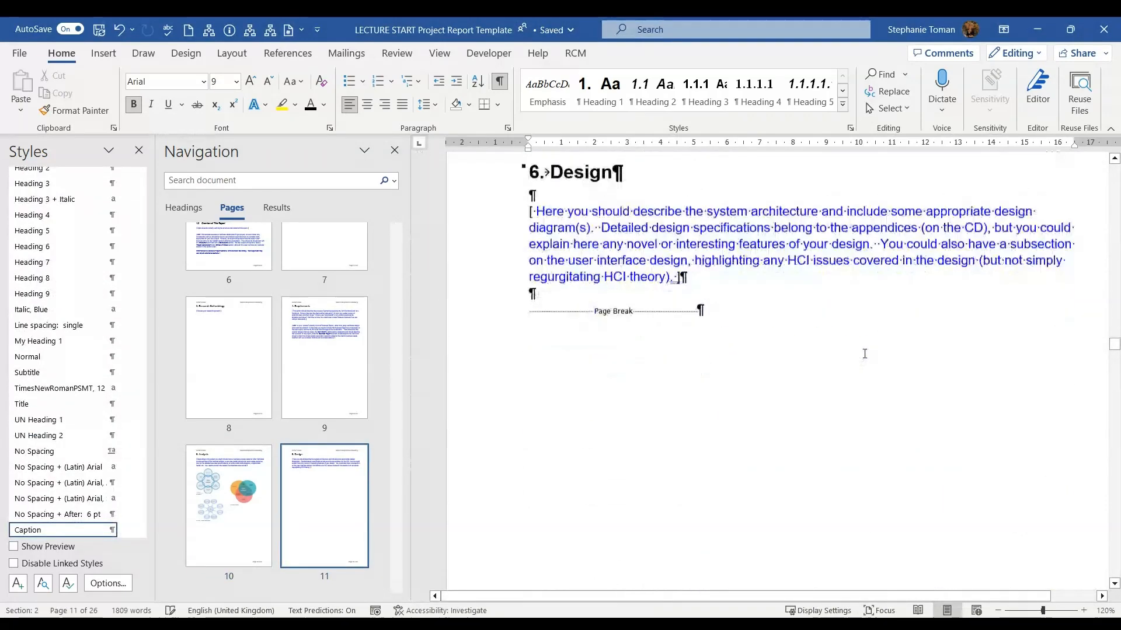
click(697, 288)
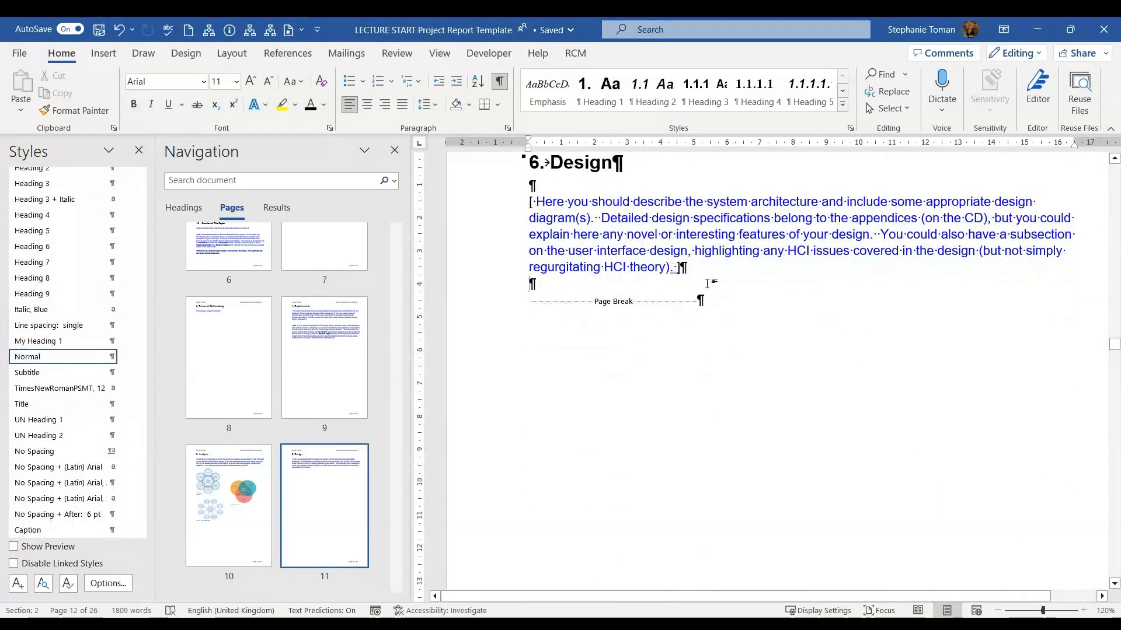
key(Return)
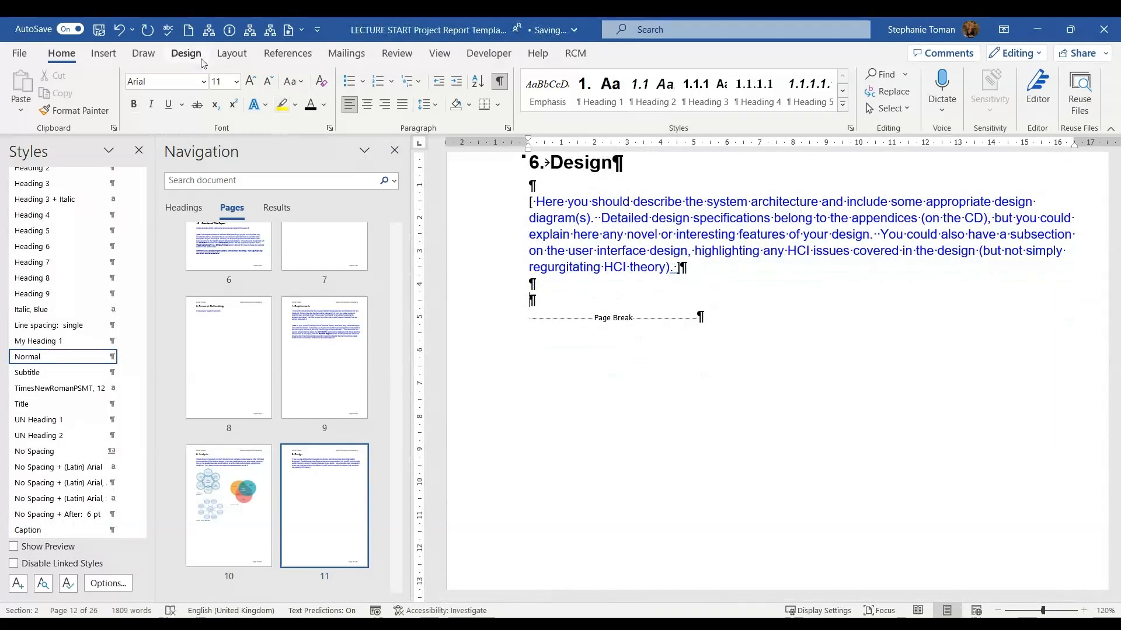
Step: Insert the picture Chart 1 from the Captions folder on this device below the Design section's text, and deselect it
click(104, 54)
click(149, 102)
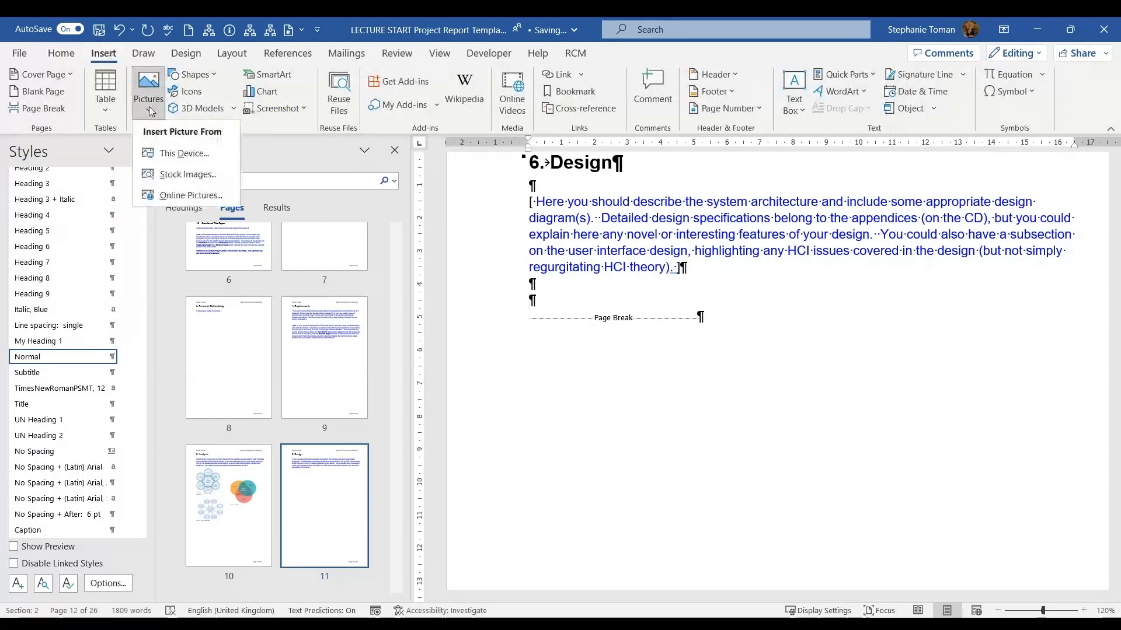
click(190, 154)
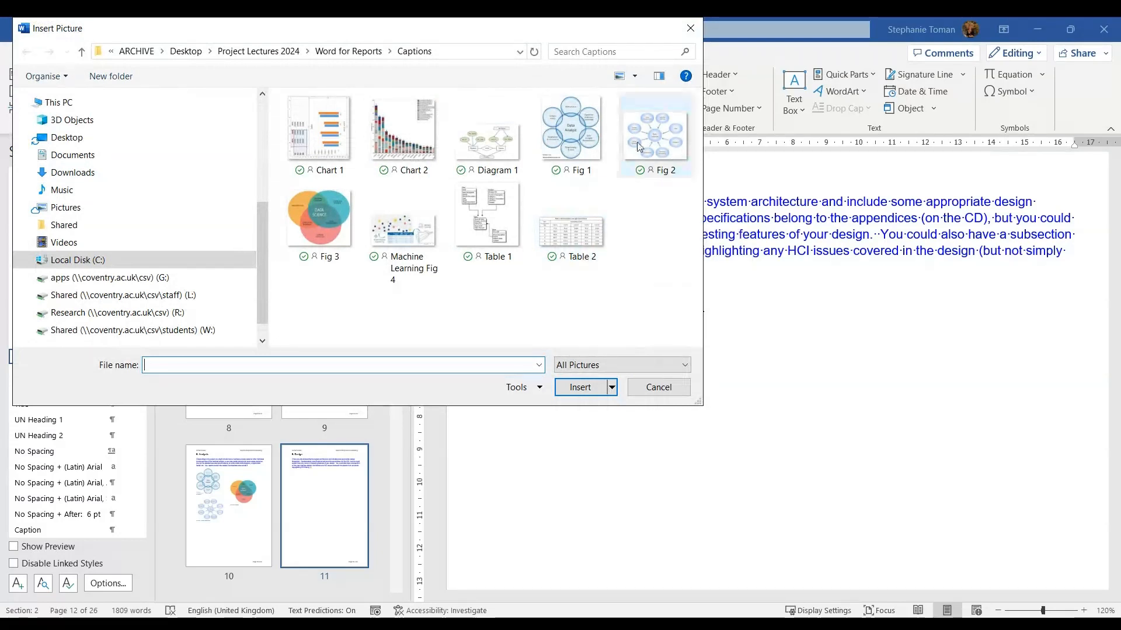
double_click(321, 137)
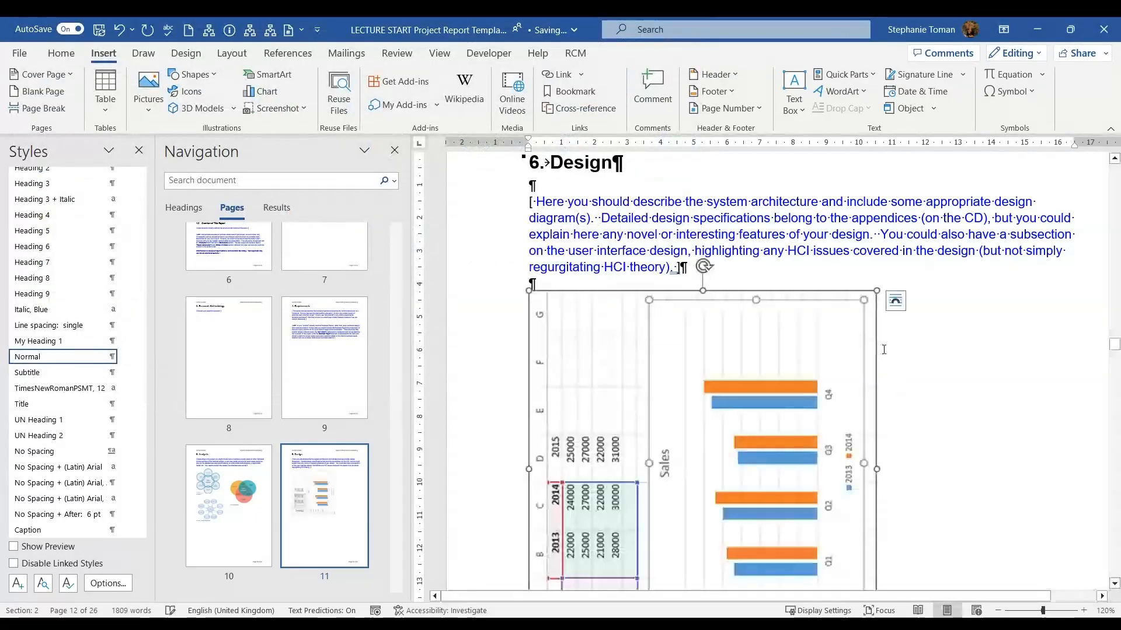
click(962, 378)
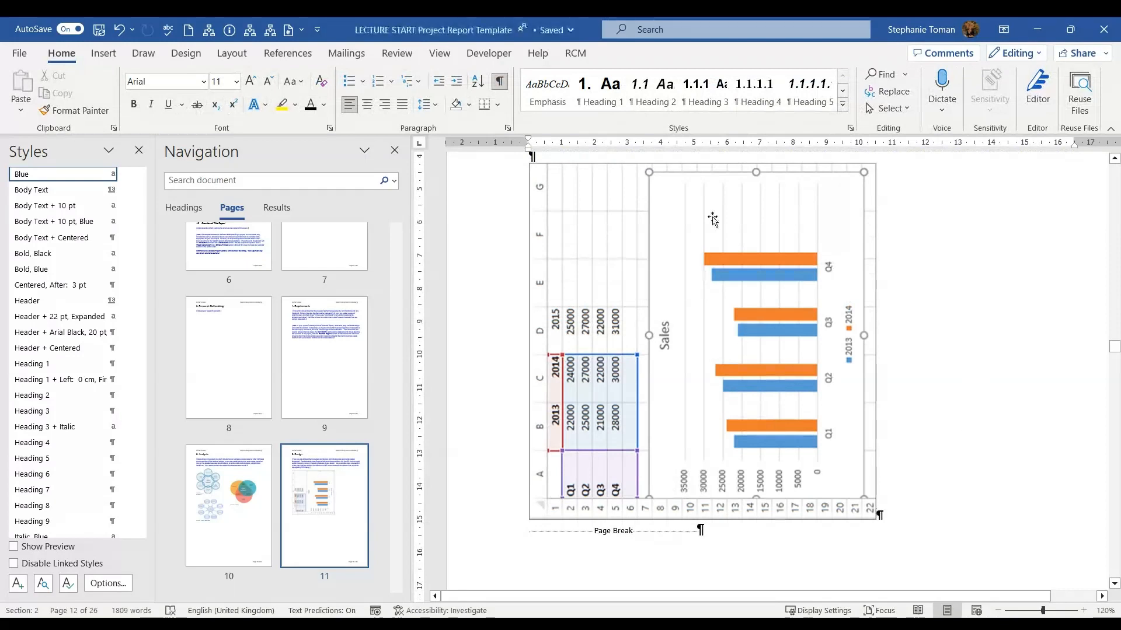
Step: Rotate the inserted chart picture right by 90° so that it stands upright, and deselect it
click(564, 183)
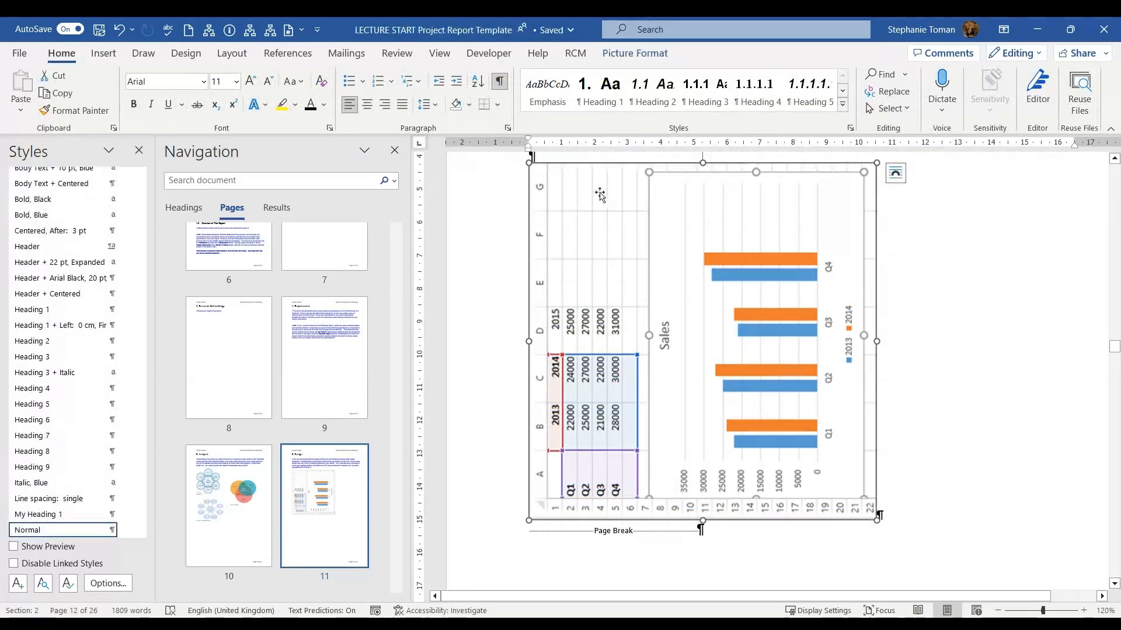
click(635, 52)
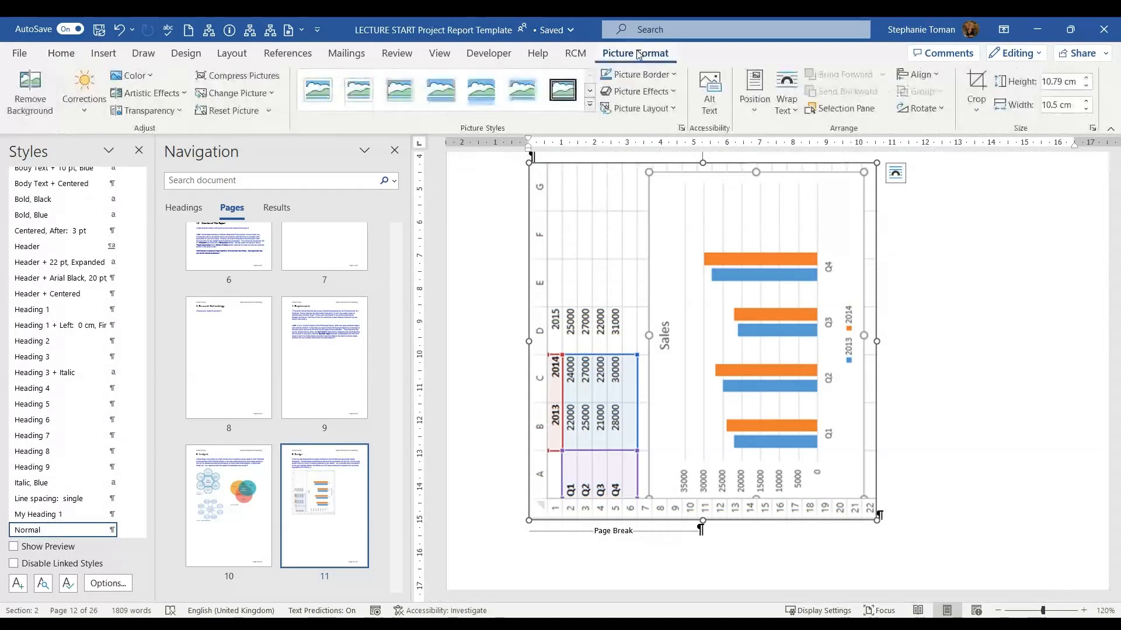
click(941, 111)
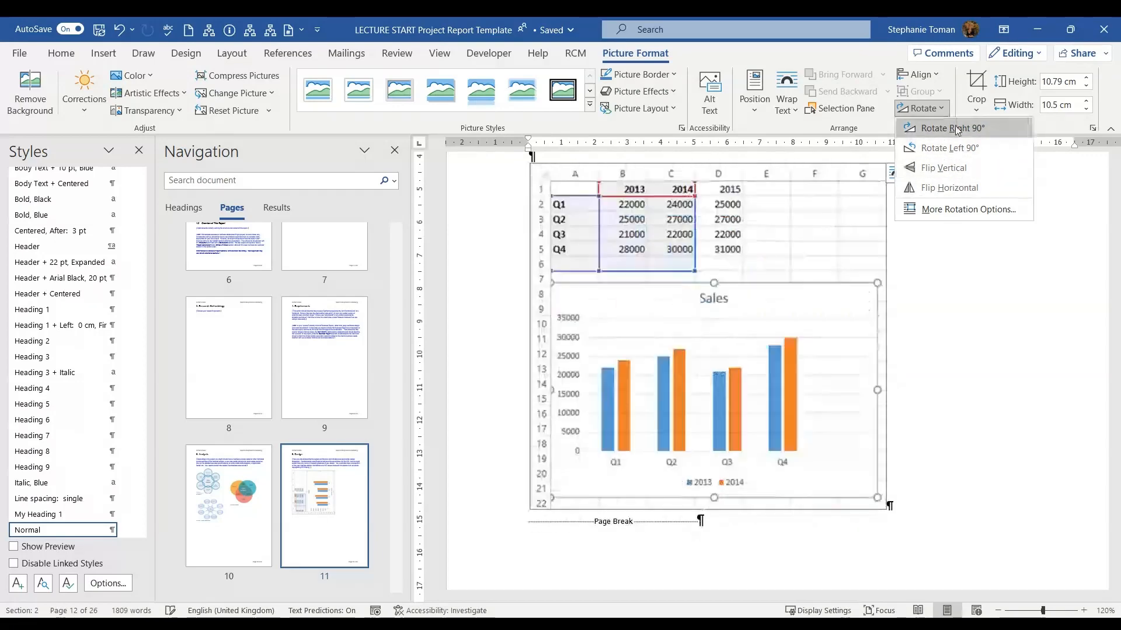
click(955, 126)
click(985, 298)
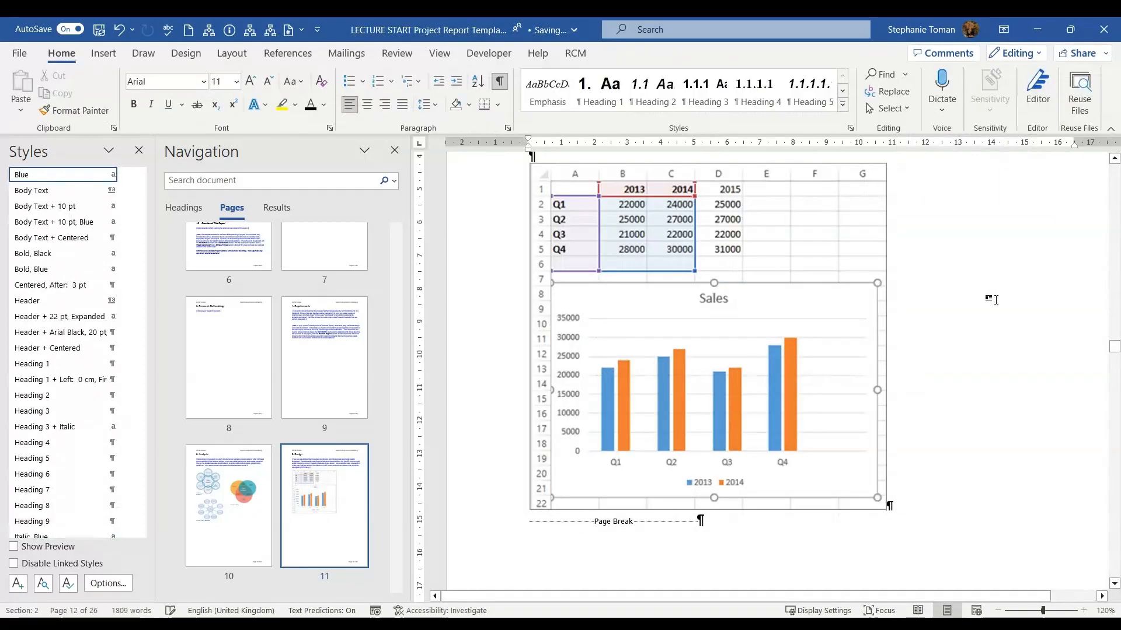
Step: Add two empty paragraphs below the Sales chart picture and insert an embedded Excel spreadsheet there
scroll(985, 298, down, 2)
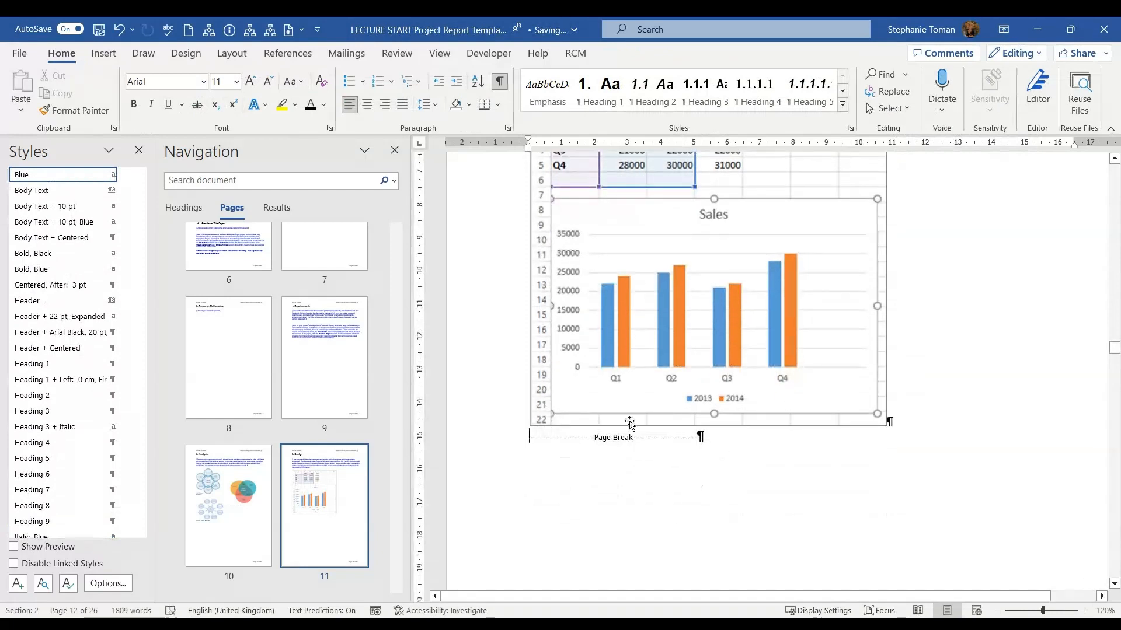
key(Return)
key(Return)
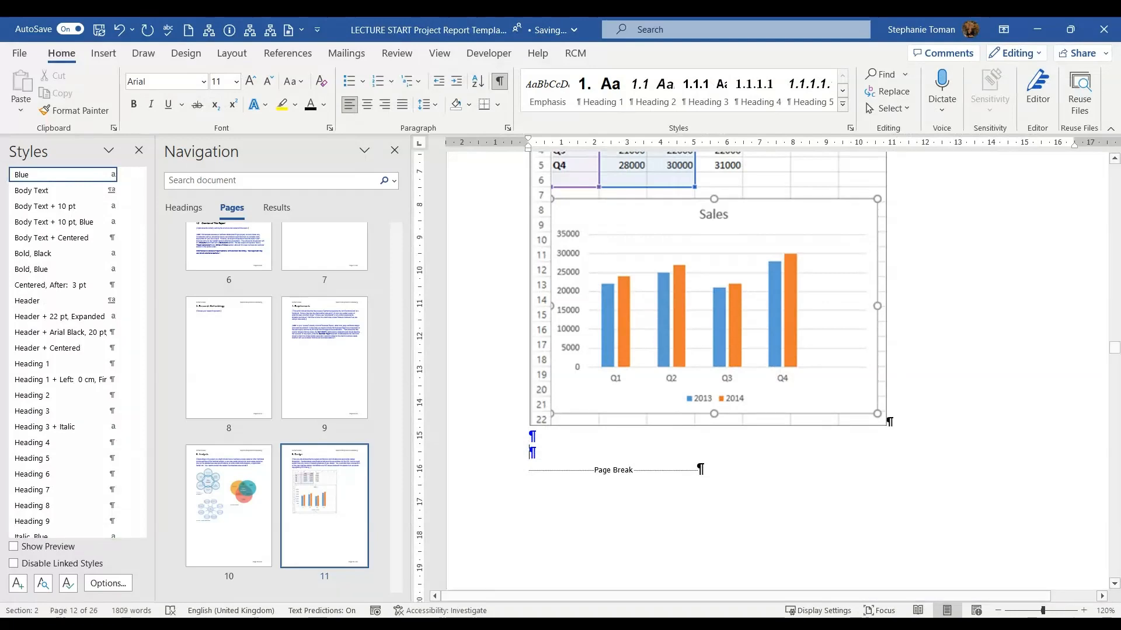
click(104, 53)
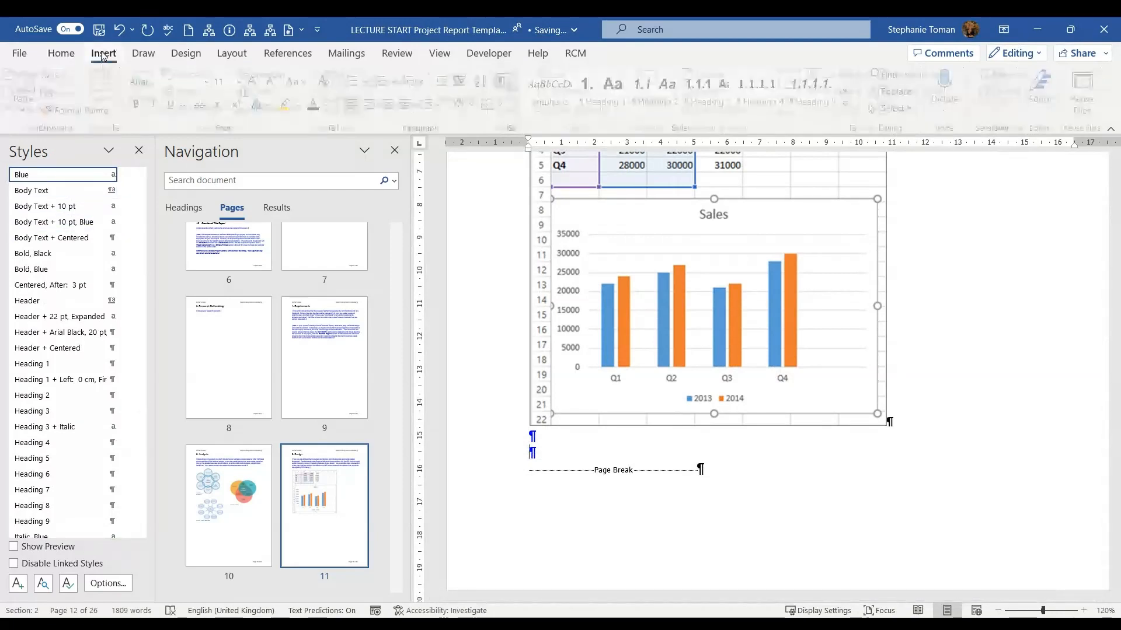
click(107, 105)
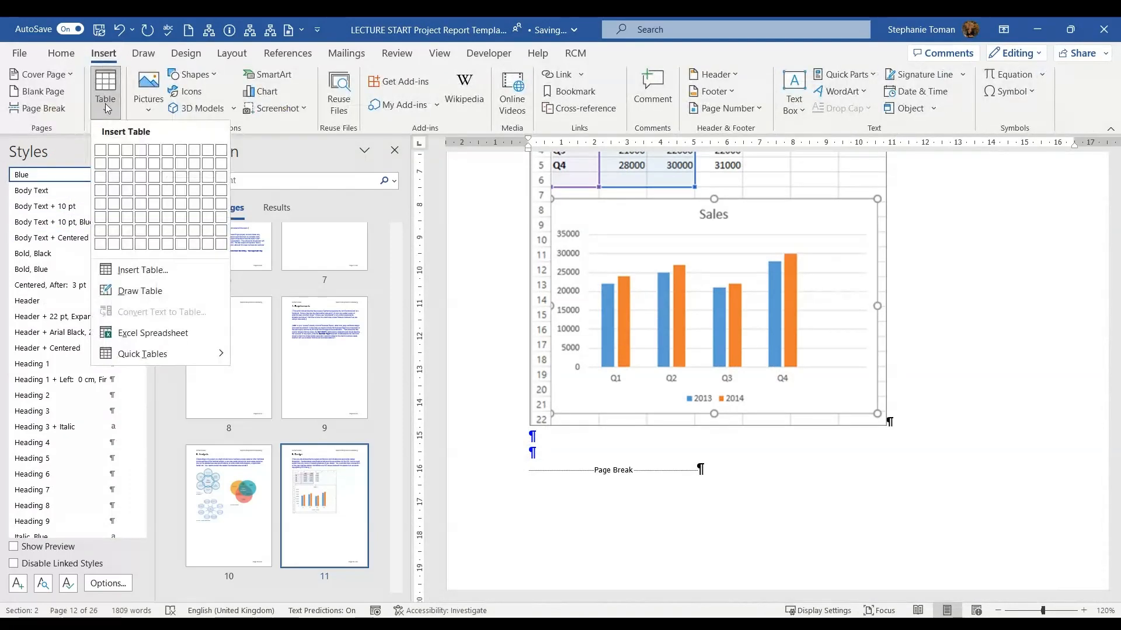
click(161, 334)
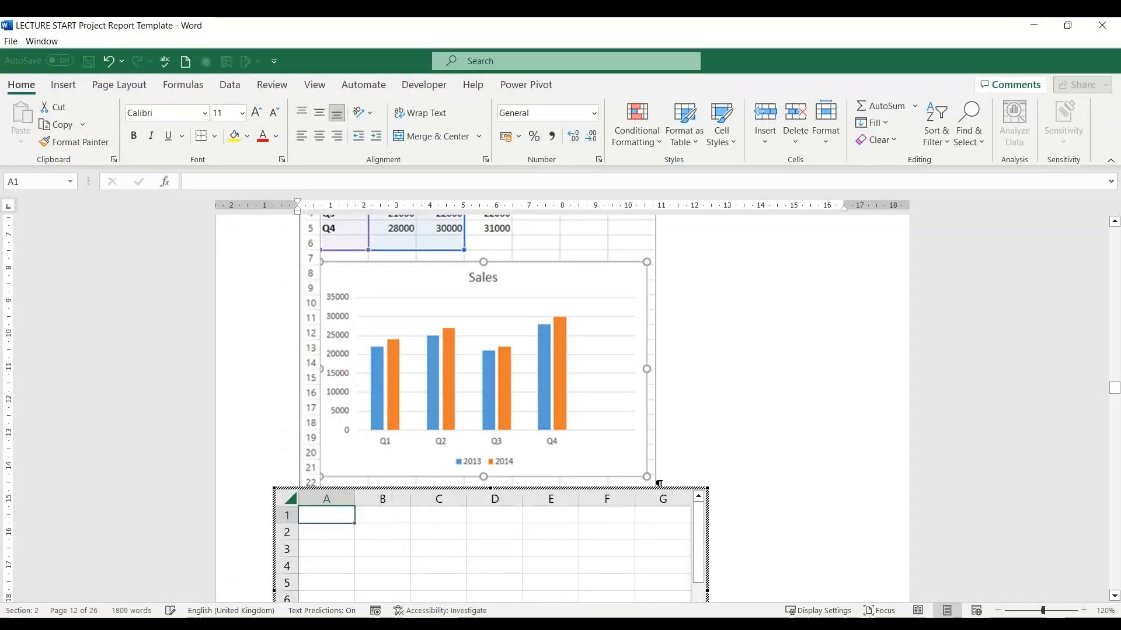
Step: Delete the empty embedded spreadsheet below the Sales chart picture and leave an empty paragraph in its place above the page break
click(710, 375)
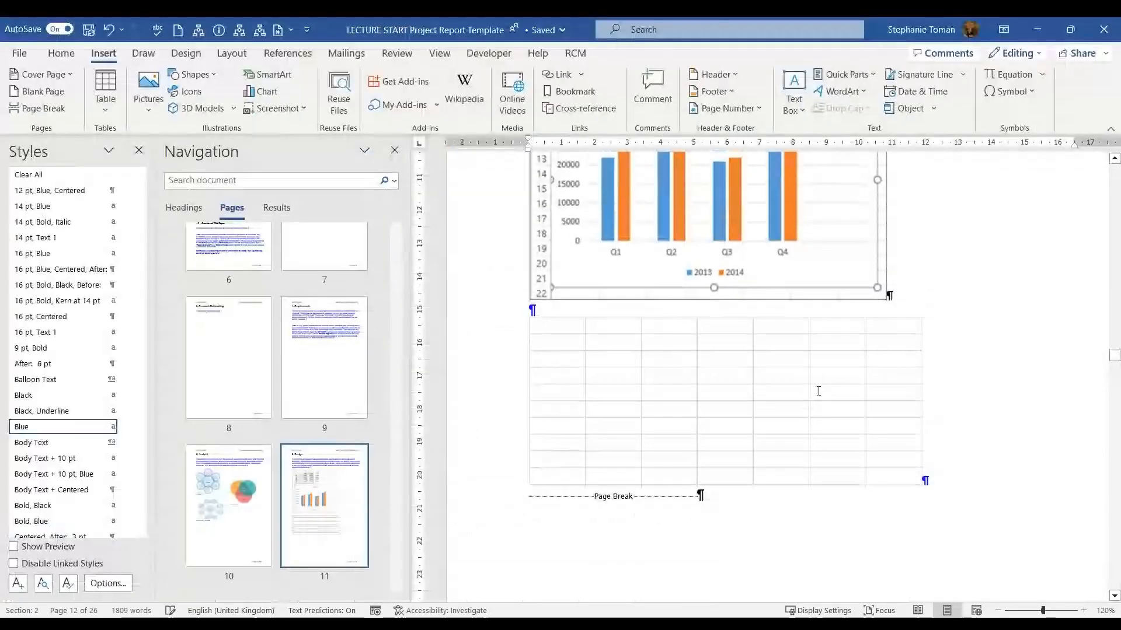
double_click(765, 420)
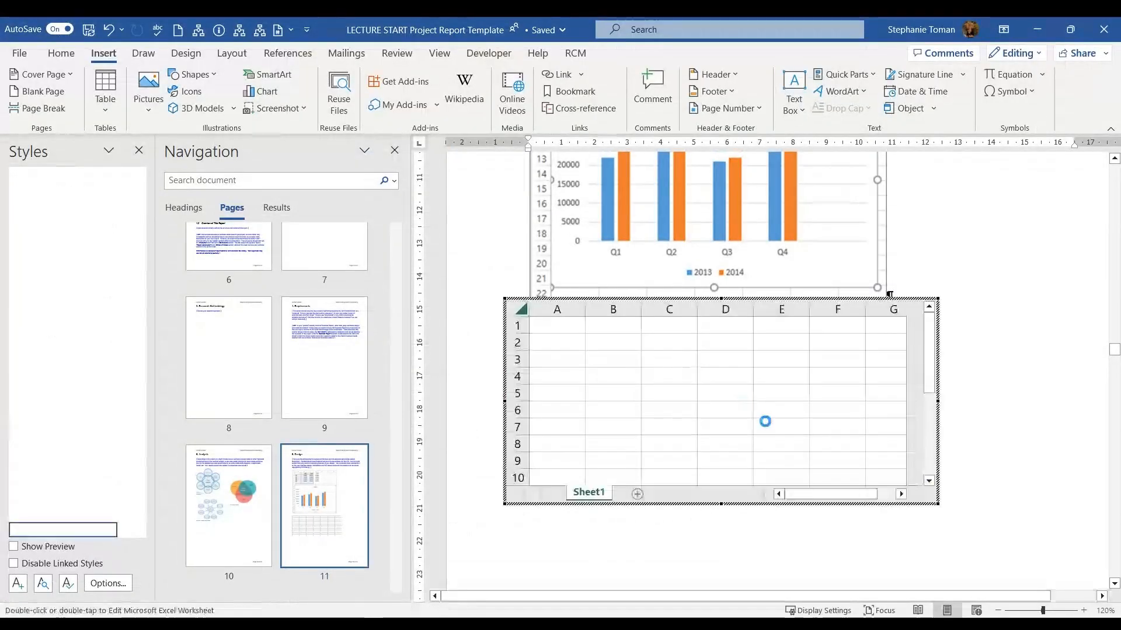
click(331, 390)
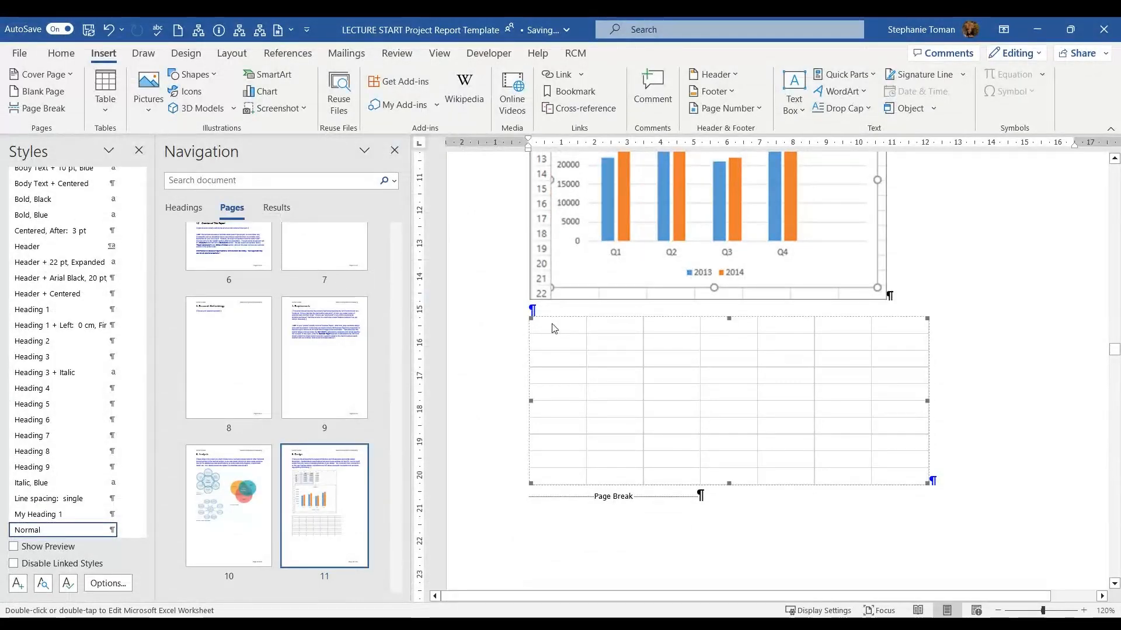
key(Delete)
text(Data)
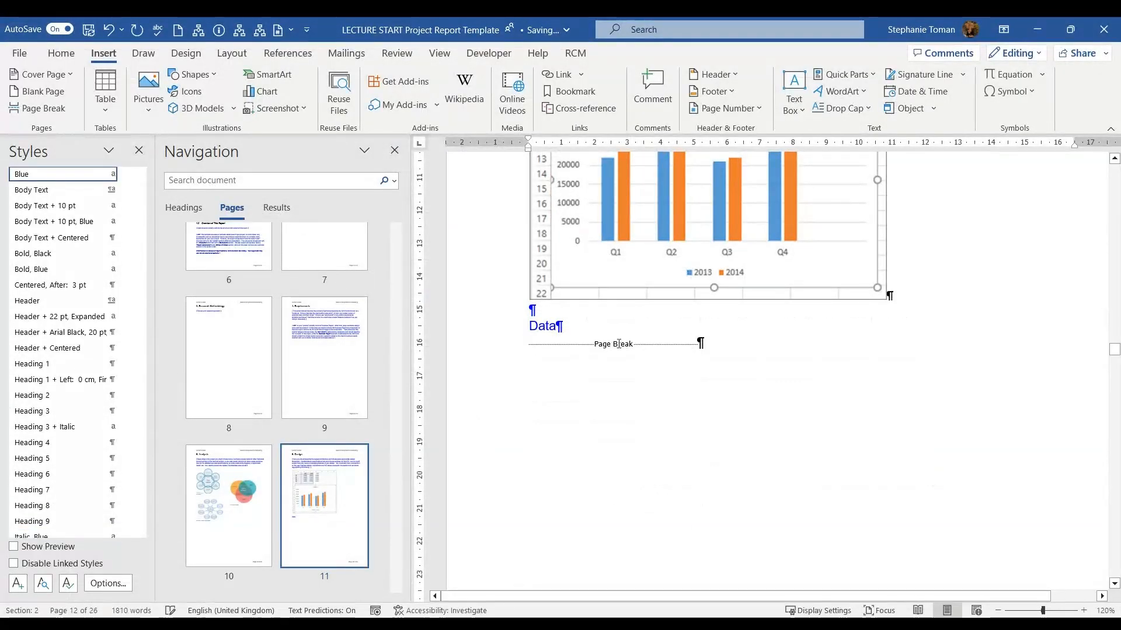
drag(531, 325, 575, 326)
key(Delete)
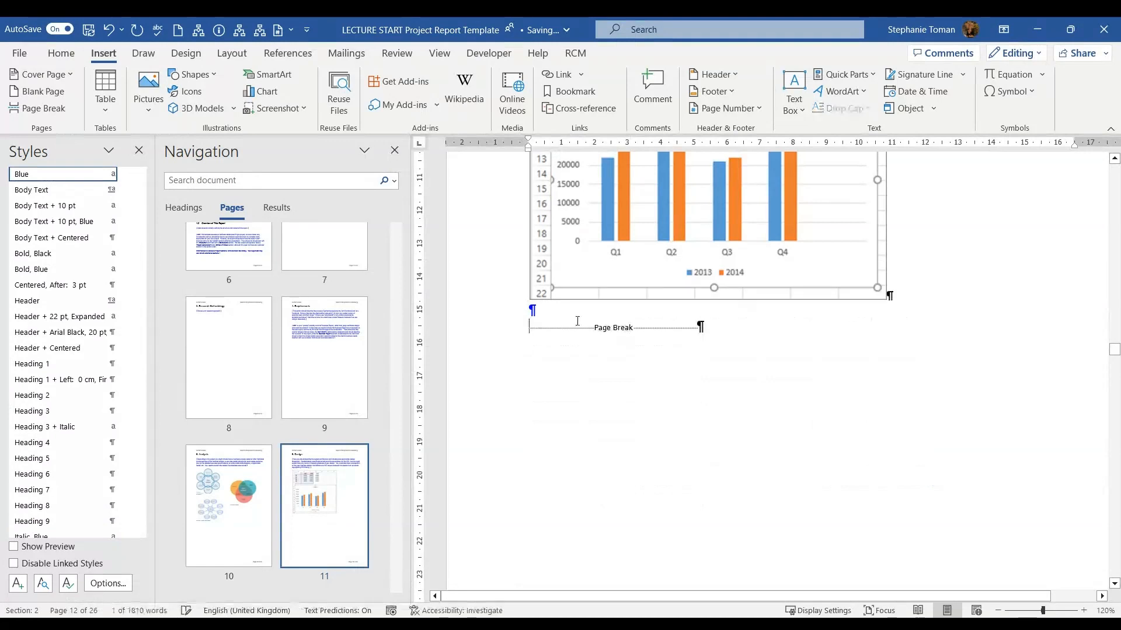
key(Return)
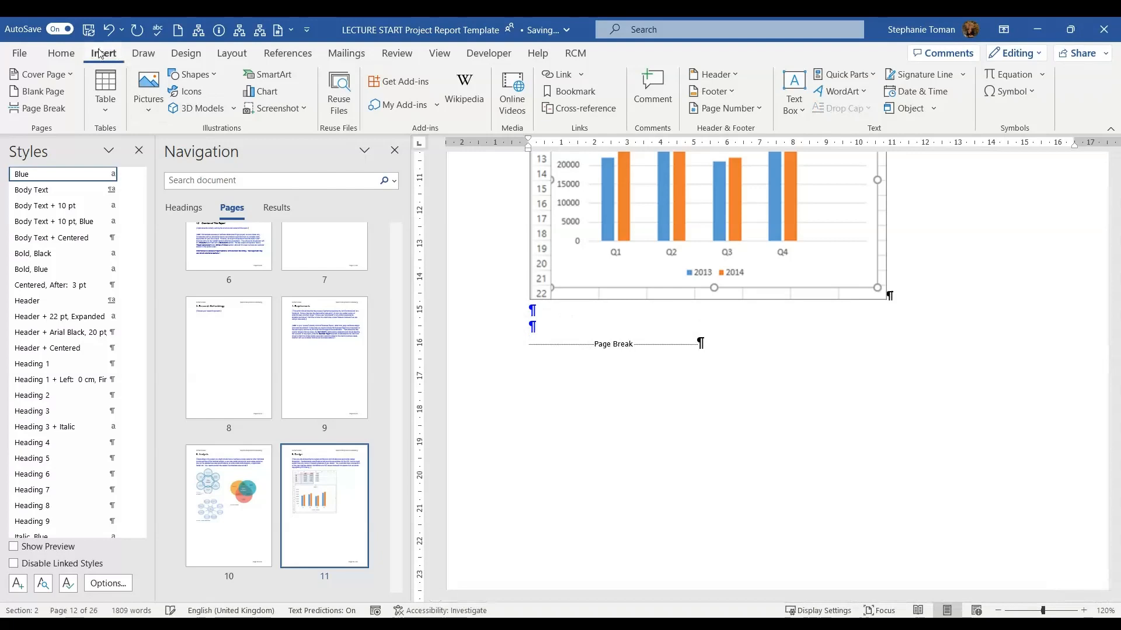
Step: Insert an embedded Excel spreadsheet below the Sales chart picture and enter the title Data Science in cell A1
click(105, 94)
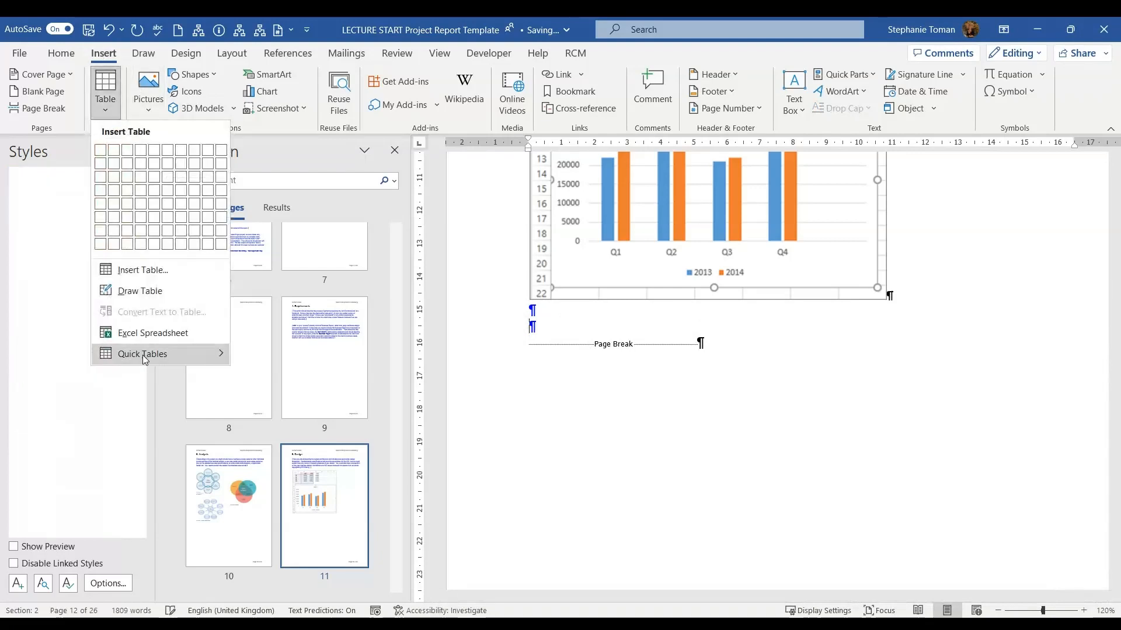
click(146, 334)
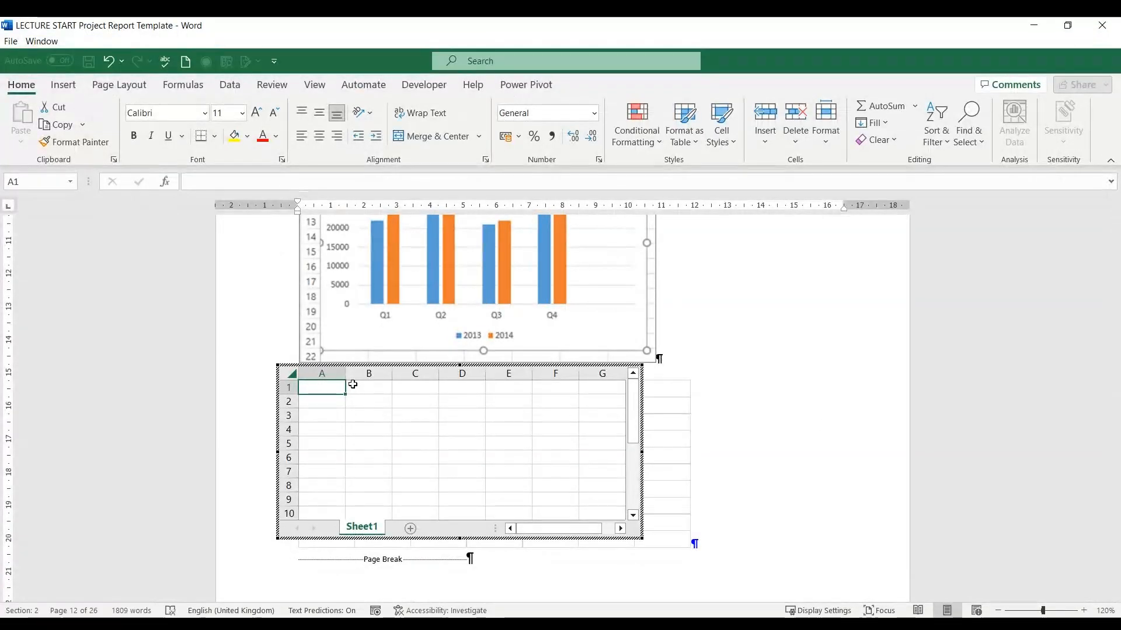
text(Data)
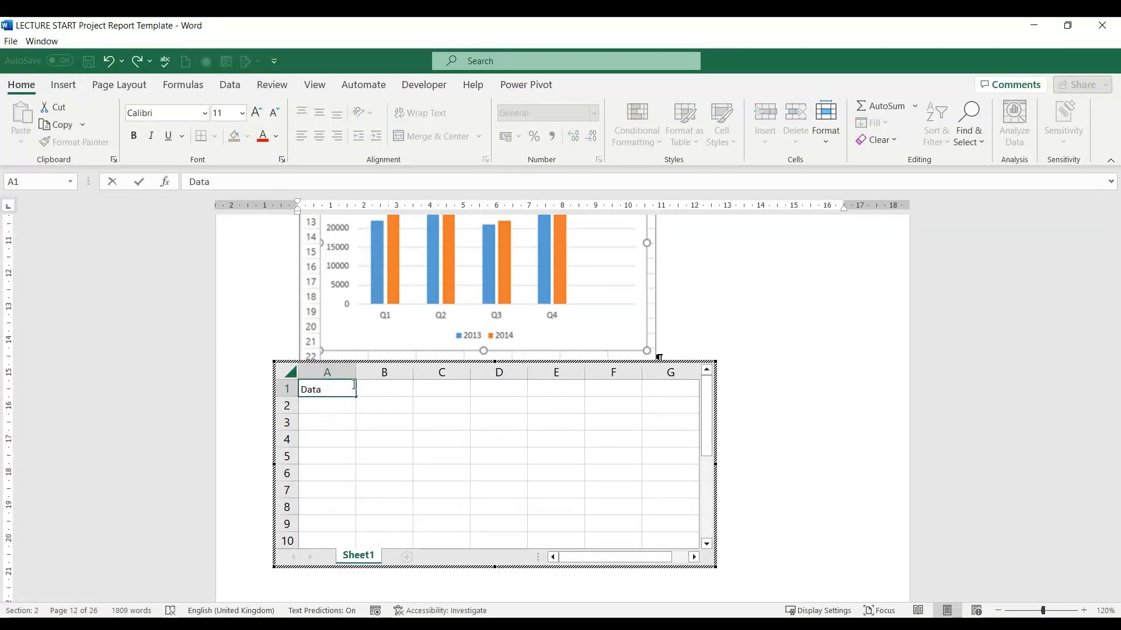
text(Science)
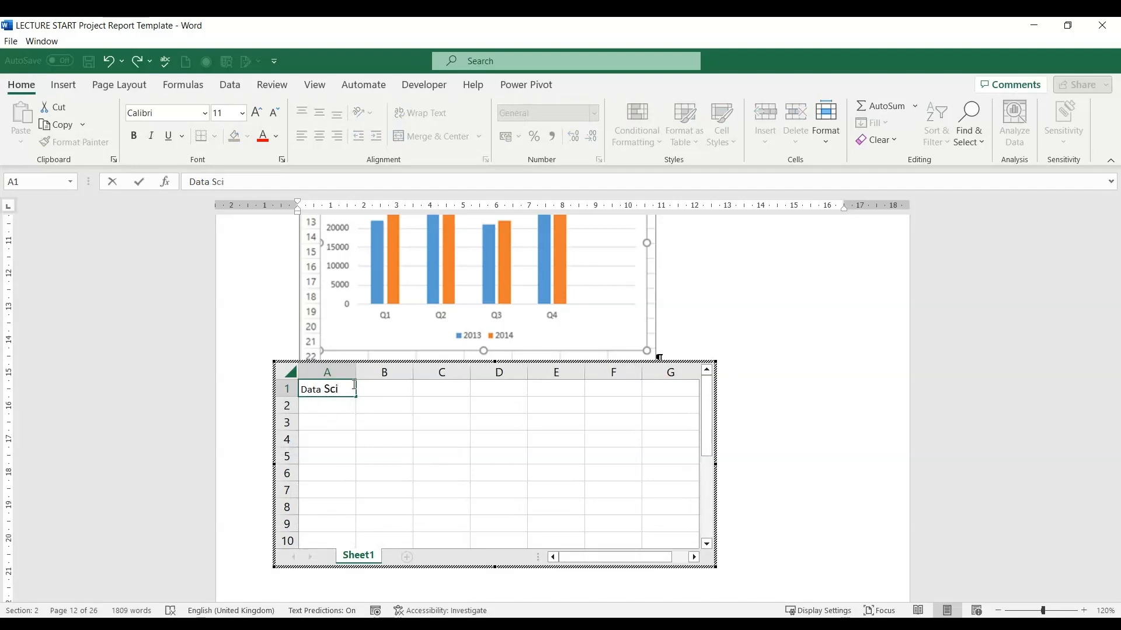
Step: Enter the column headings One, Two and Three in cells A2 to C2 of the embedded spreadsheet
click(333, 412)
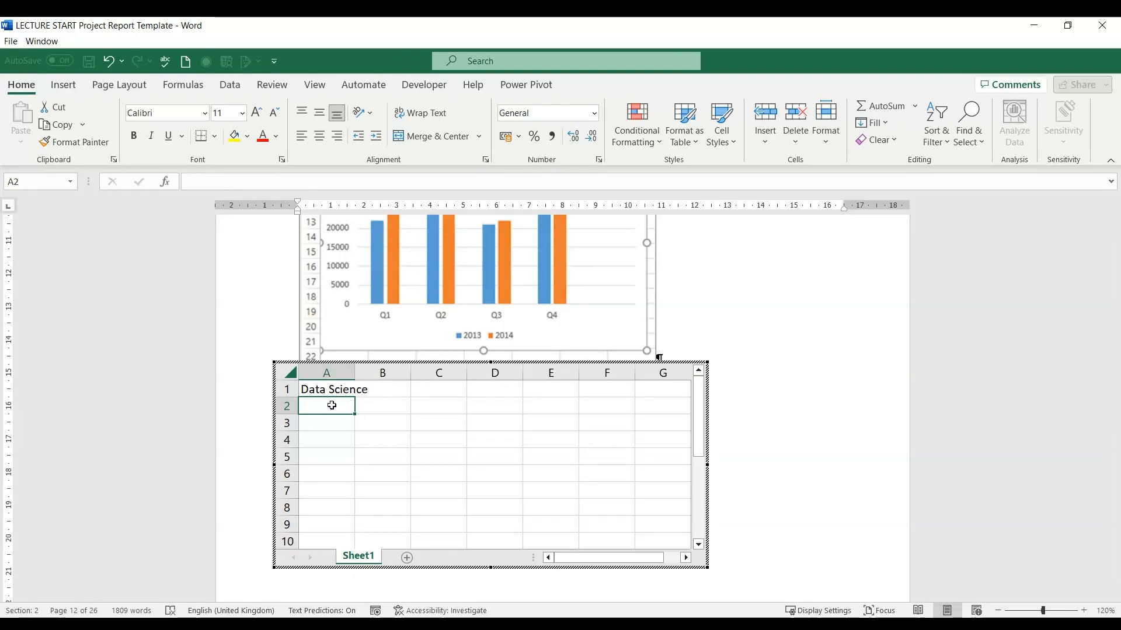
text(One)
click(390, 408)
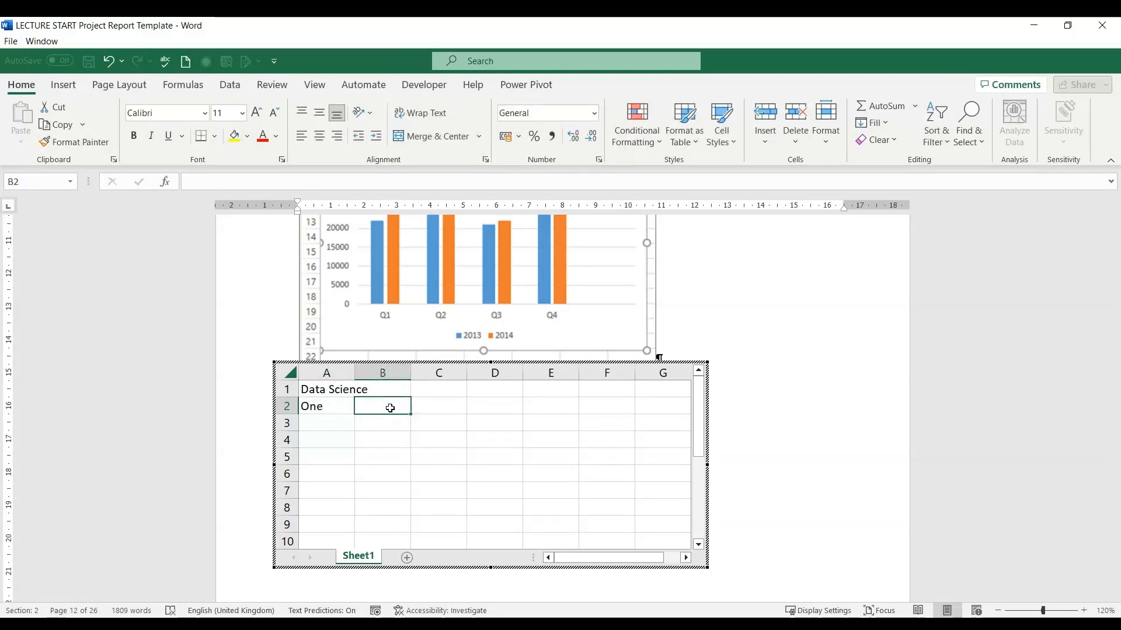
text(Two)
click(452, 409)
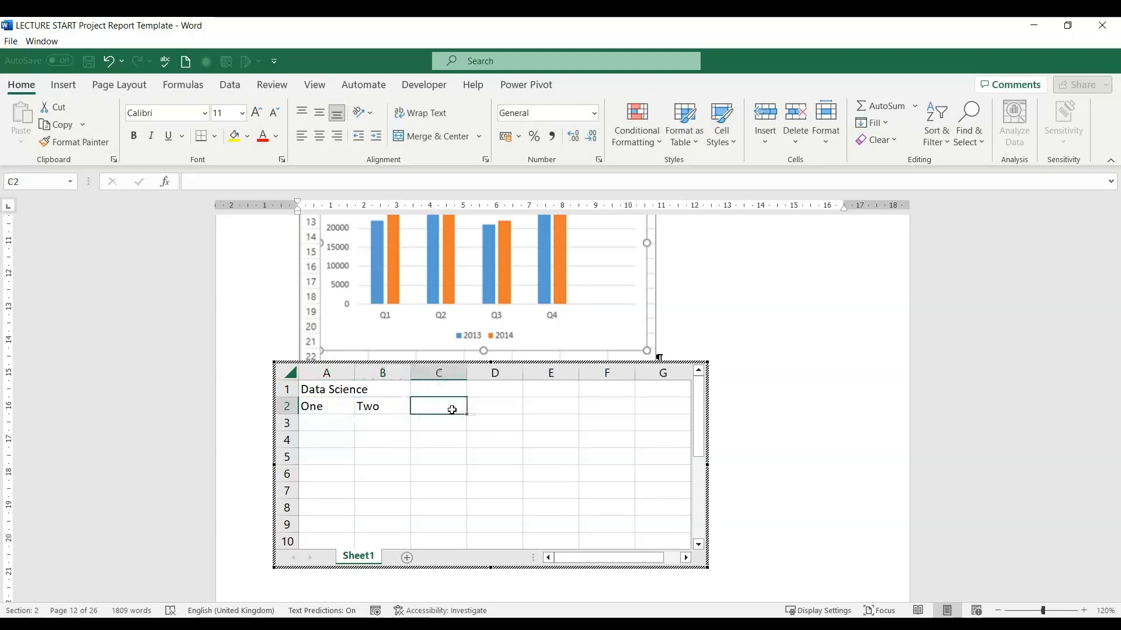
text(Thre)
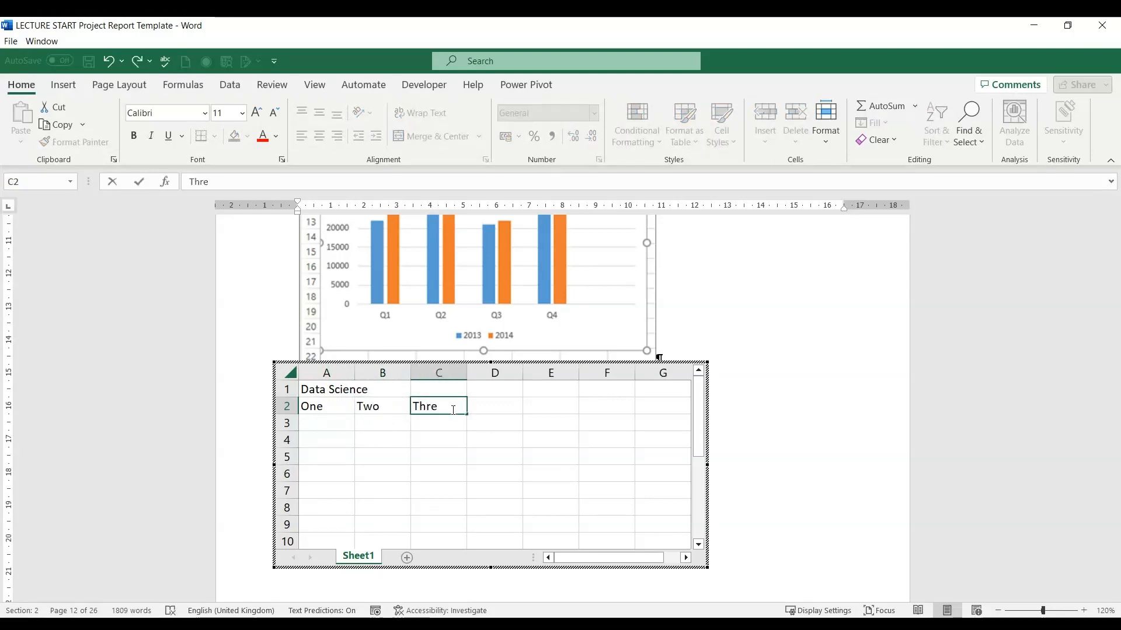
text(e)
click(487, 414)
Step: Enter 12121, 5454 and 5454 in cells A3 to C3, and return to the document
click(310, 422)
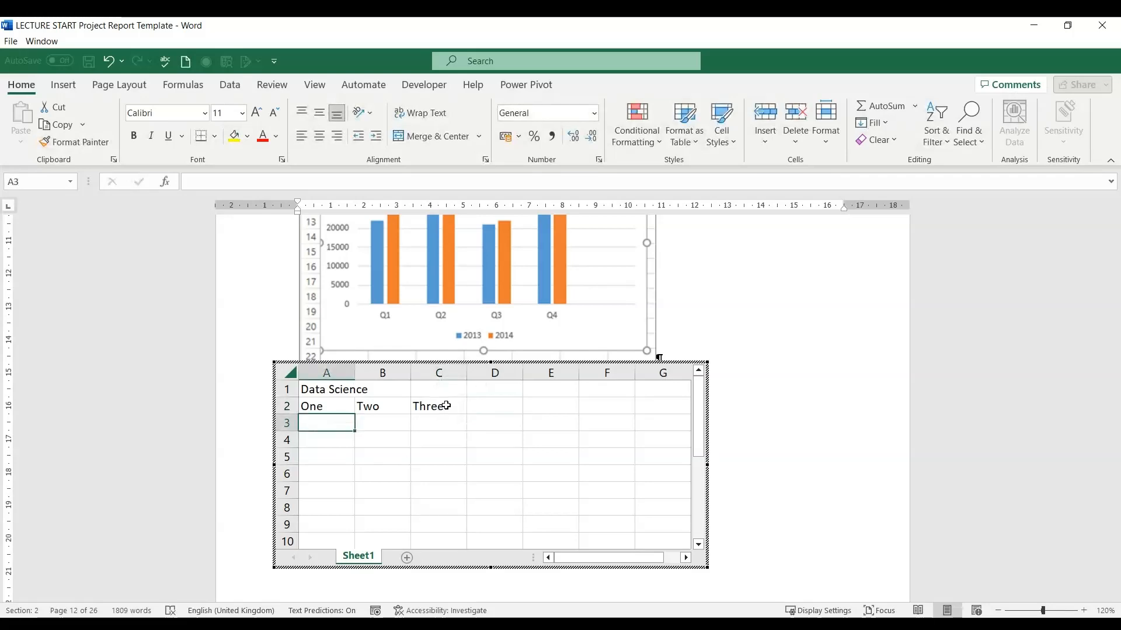
text(12121)
click(390, 416)
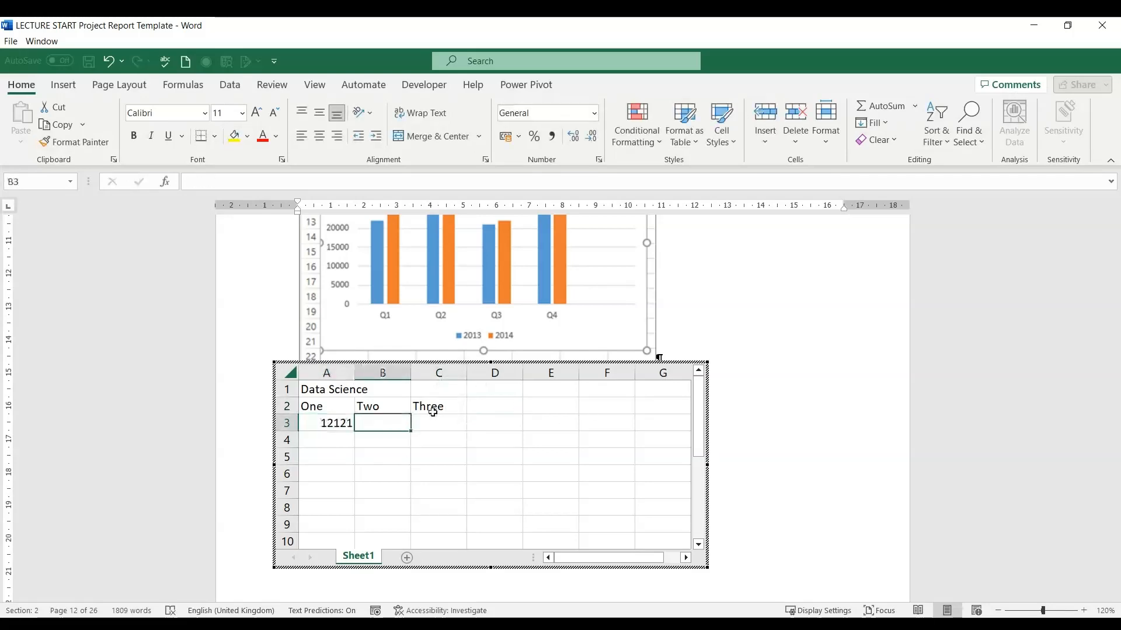
text(5454)
click(440, 417)
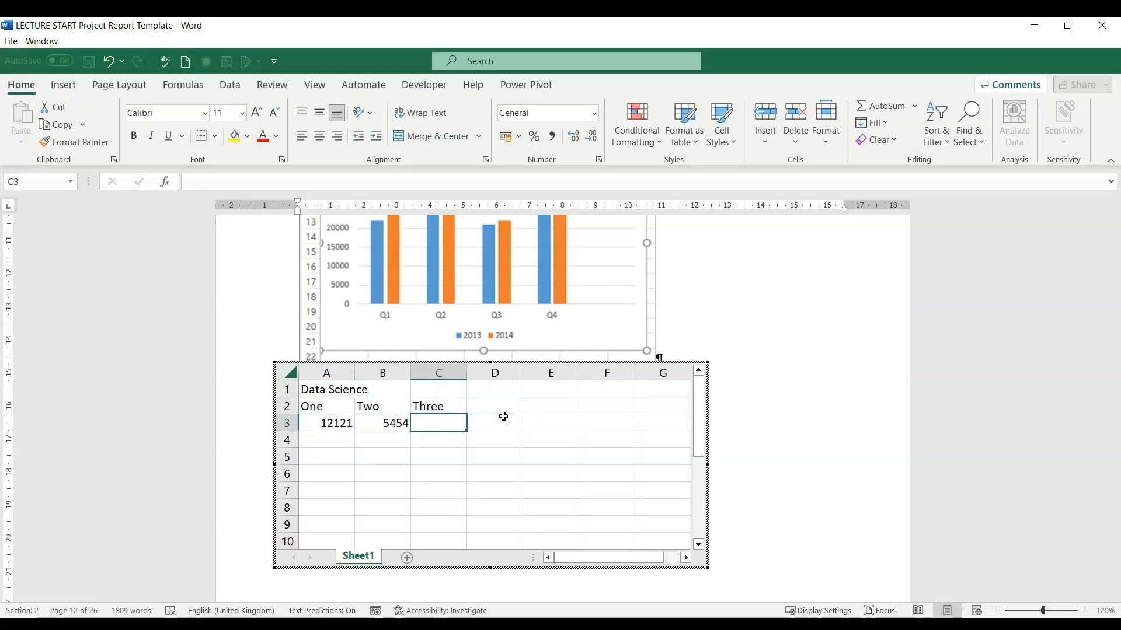
text(5454)
key(Tab)
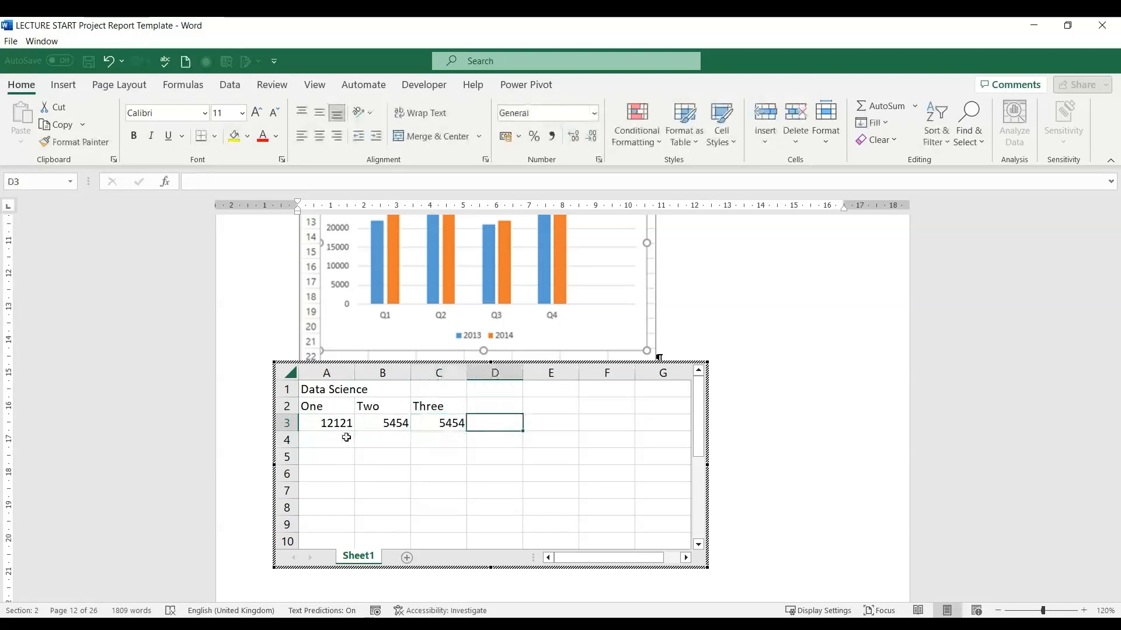
key(Return)
click(515, 435)
click(340, 438)
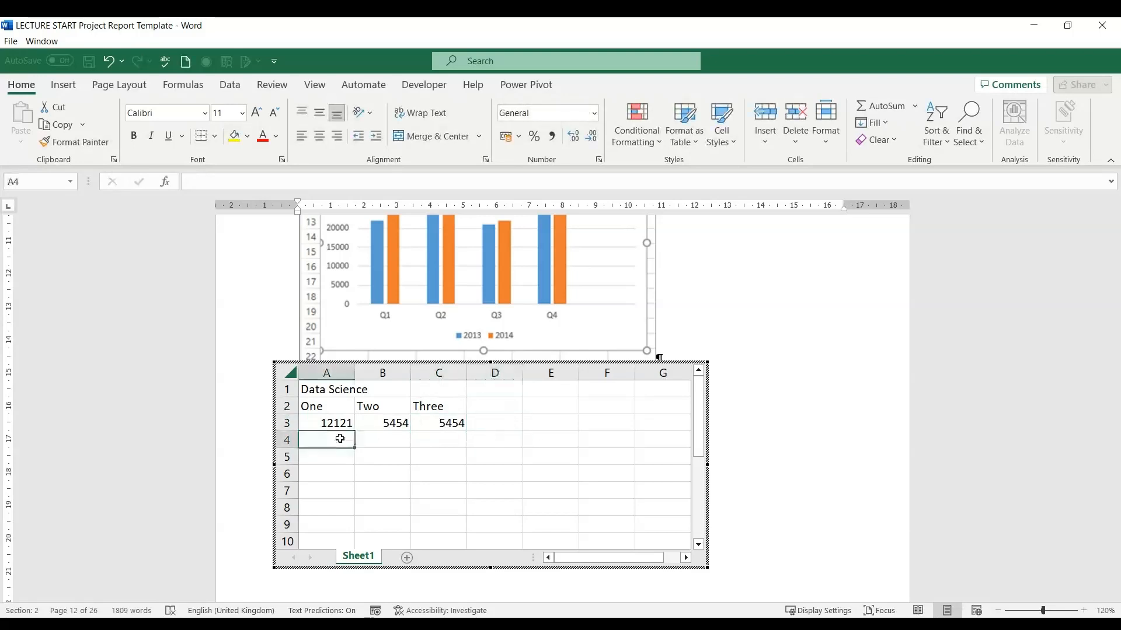
click(392, 439)
click(317, 441)
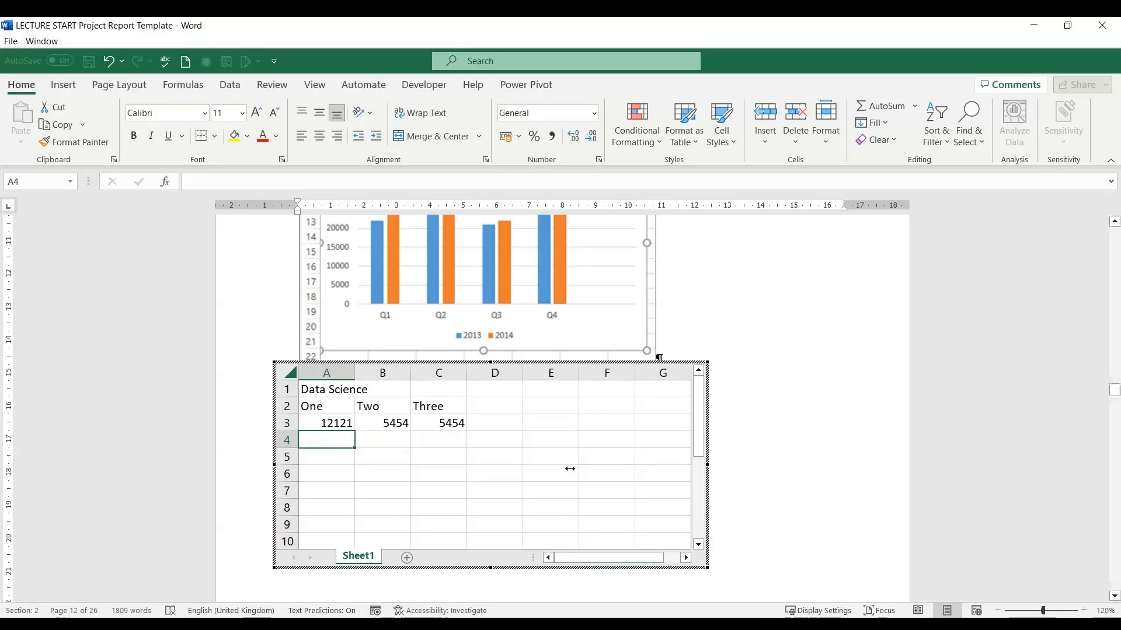
click(744, 480)
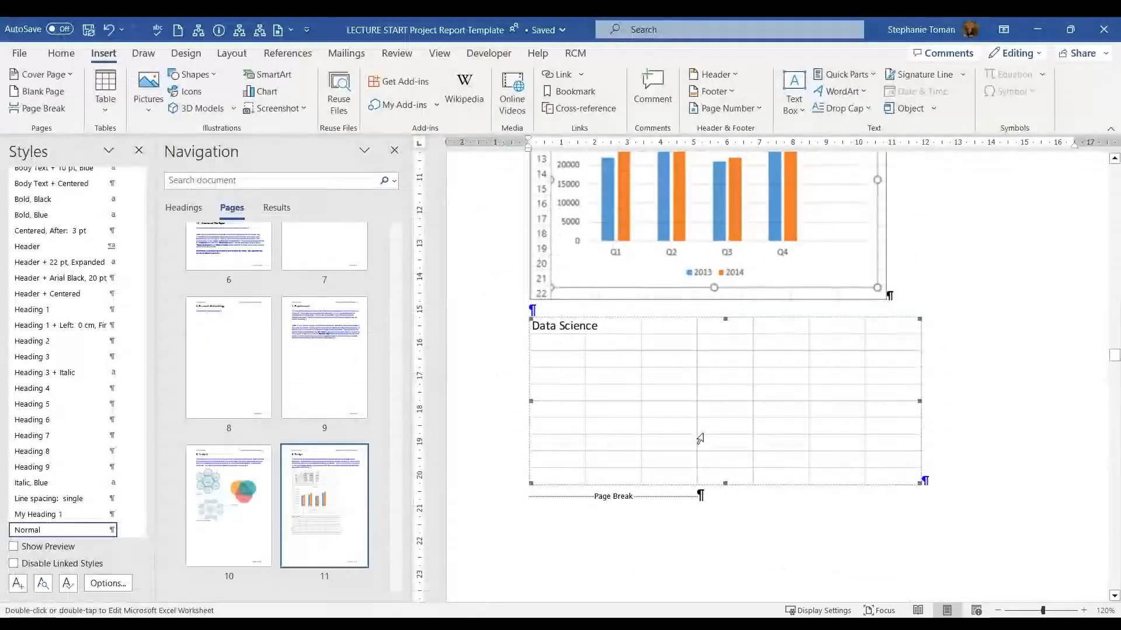
Step: Reopen the embedded spreadsheet and resize its frame to show about columns A to N and rows 1 to 9, then leave it
double_click(678, 388)
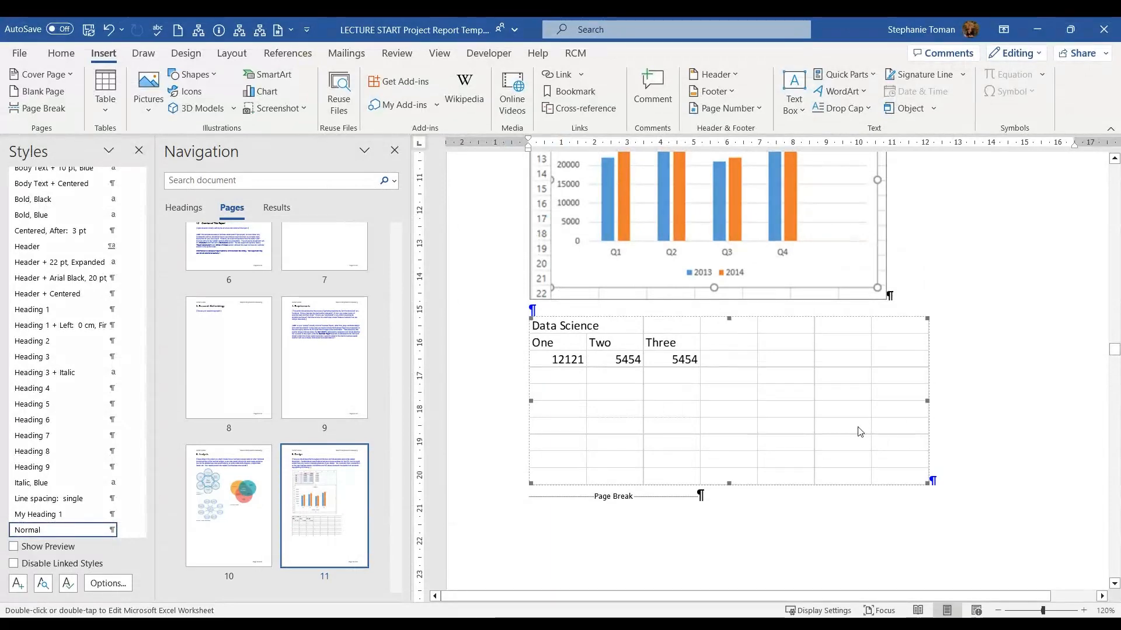
double_click(802, 423)
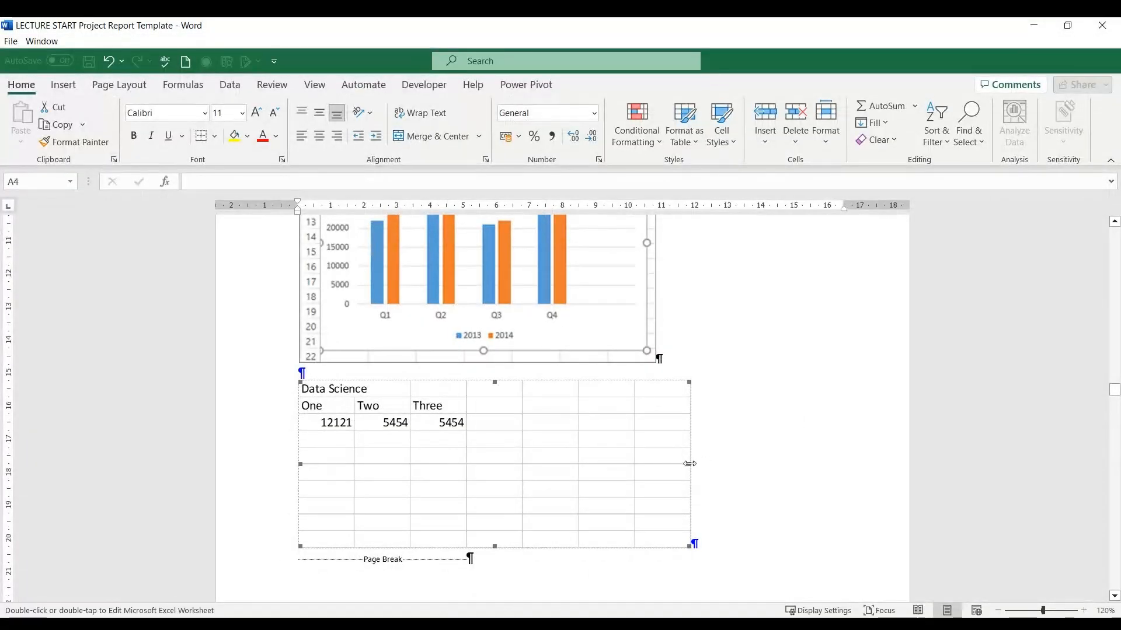
drag(689, 463, 480, 448)
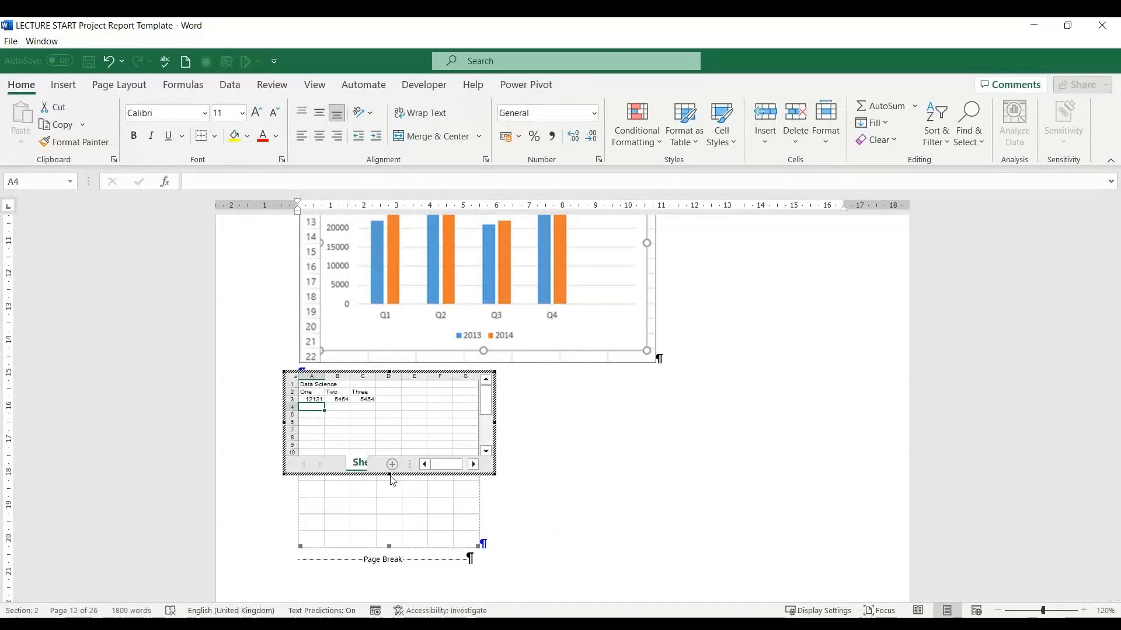
drag(392, 480, 390, 402)
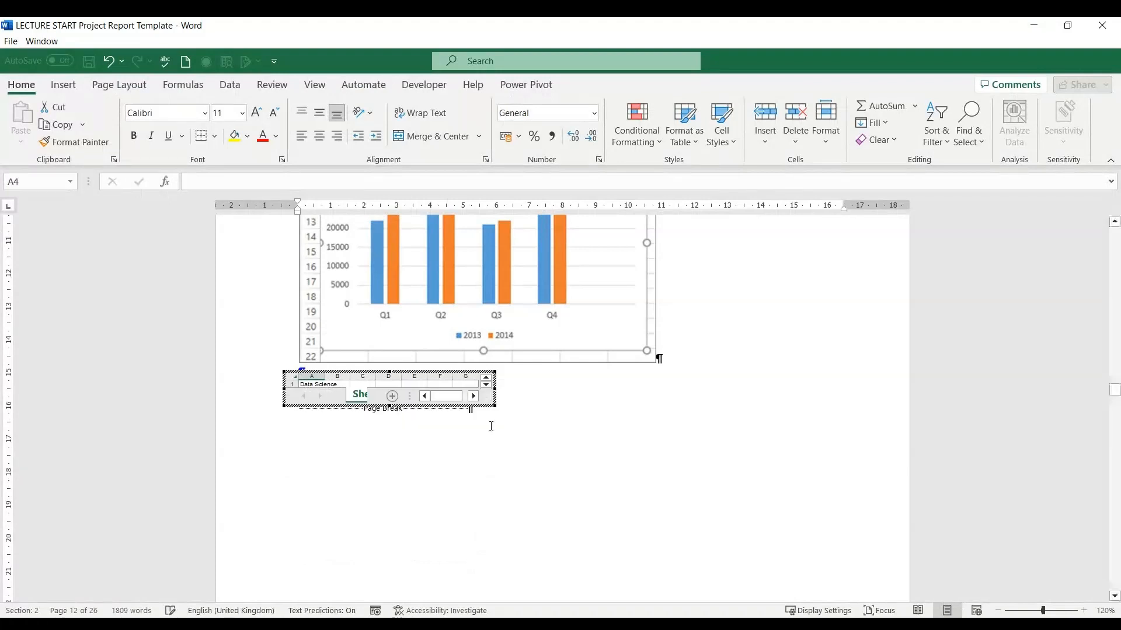
drag(495, 407, 677, 471)
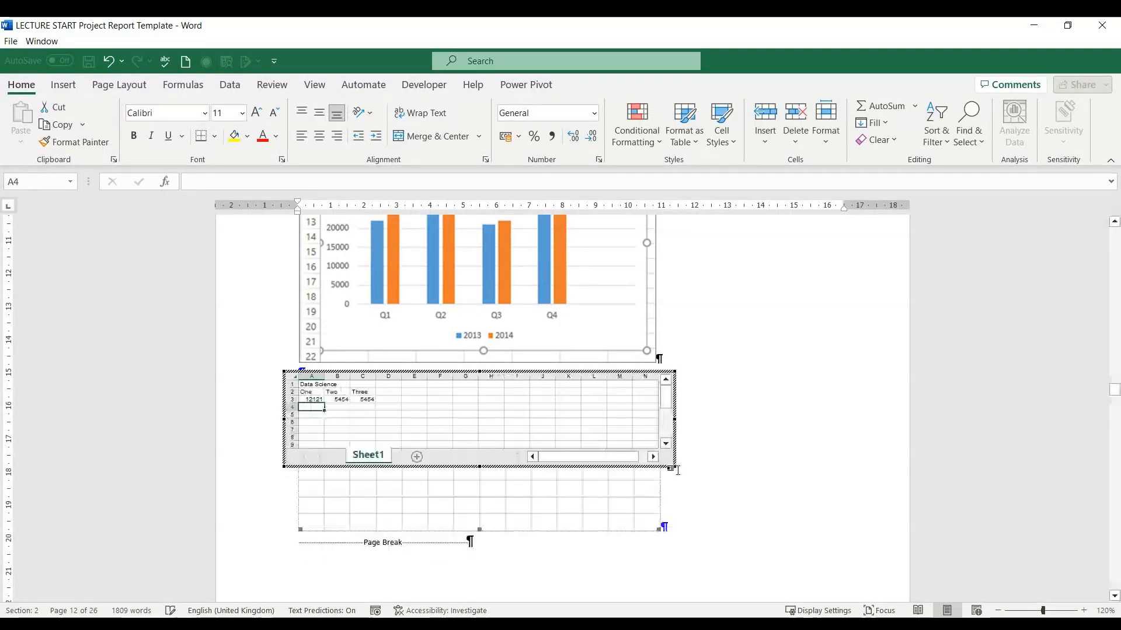
click(677, 474)
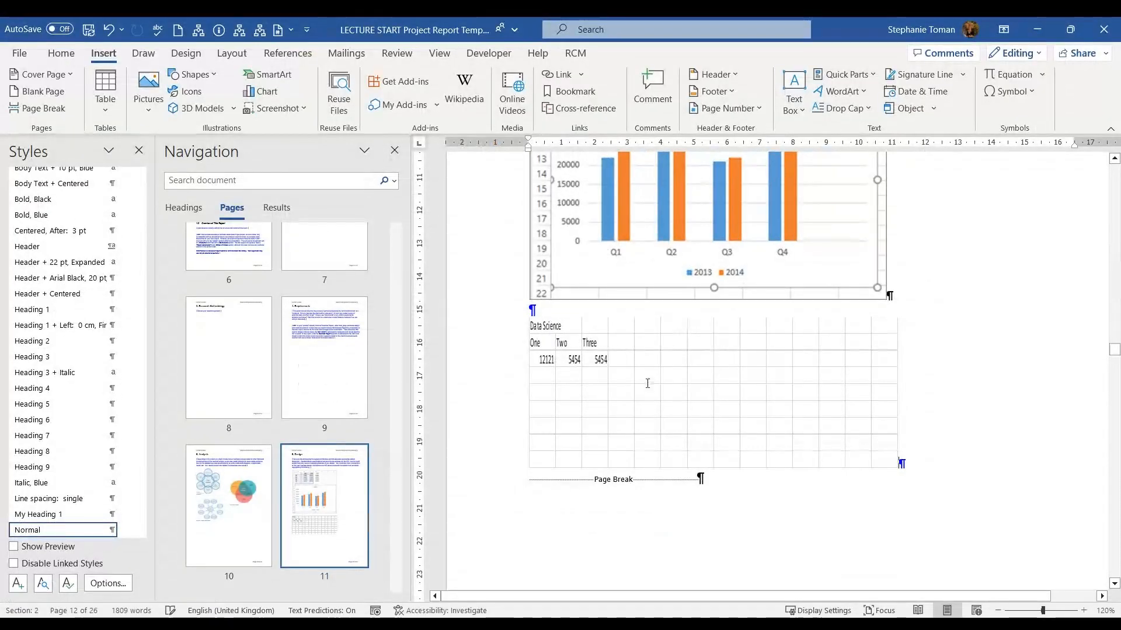
Step: Replace the embedded Data Science spreadsheet below the Sales chart picture with the built-in Calendar 2 quick table
click(647, 384)
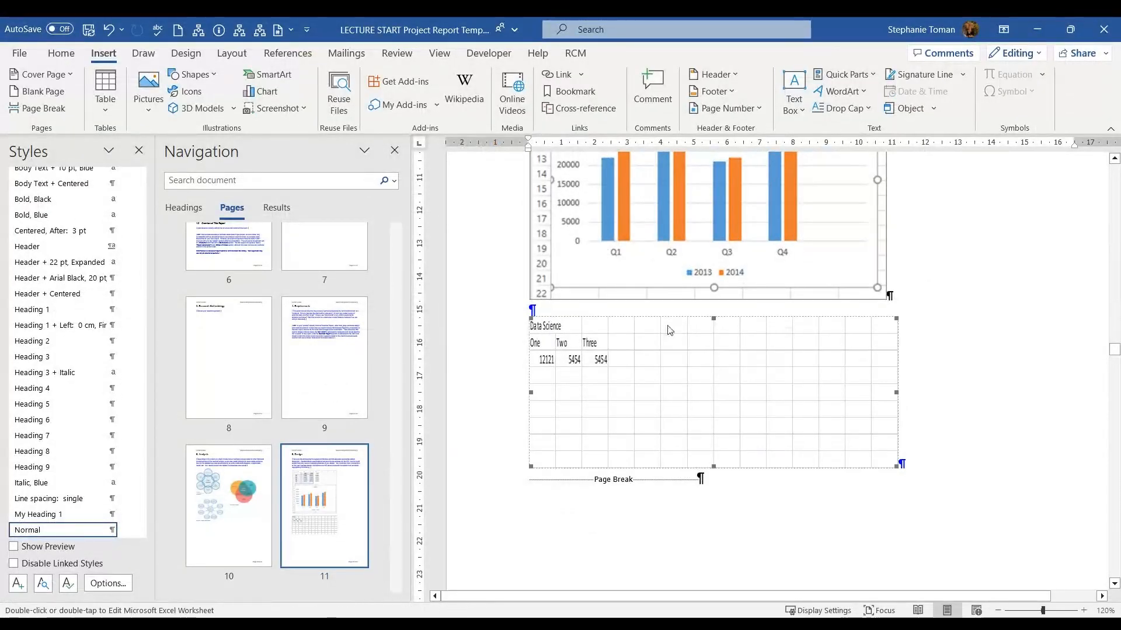
key(Delete)
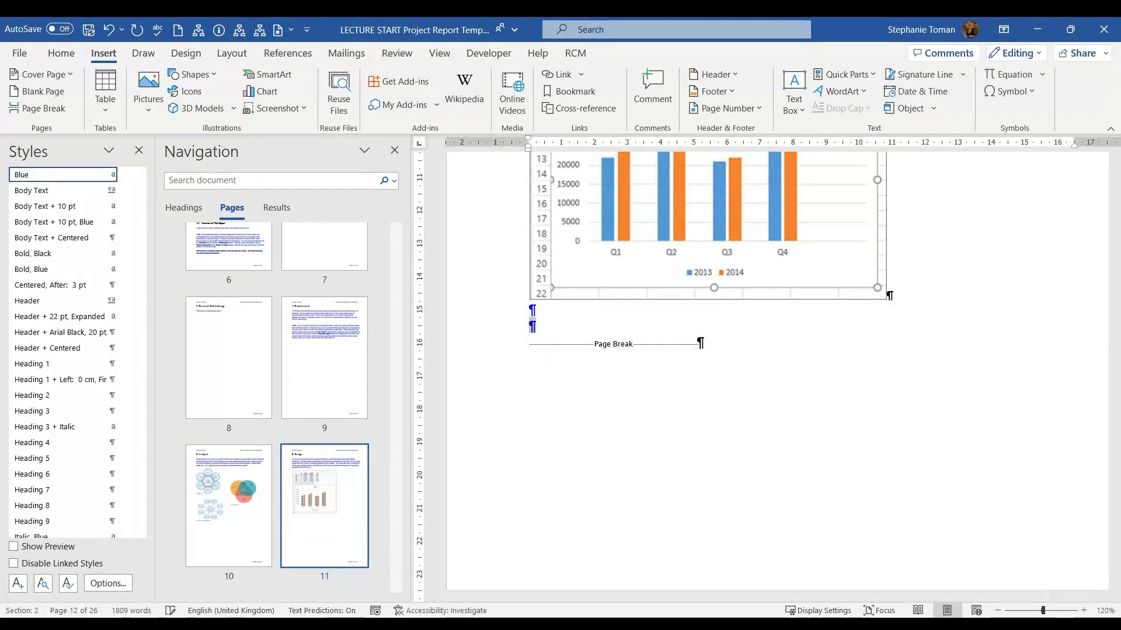
click(101, 111)
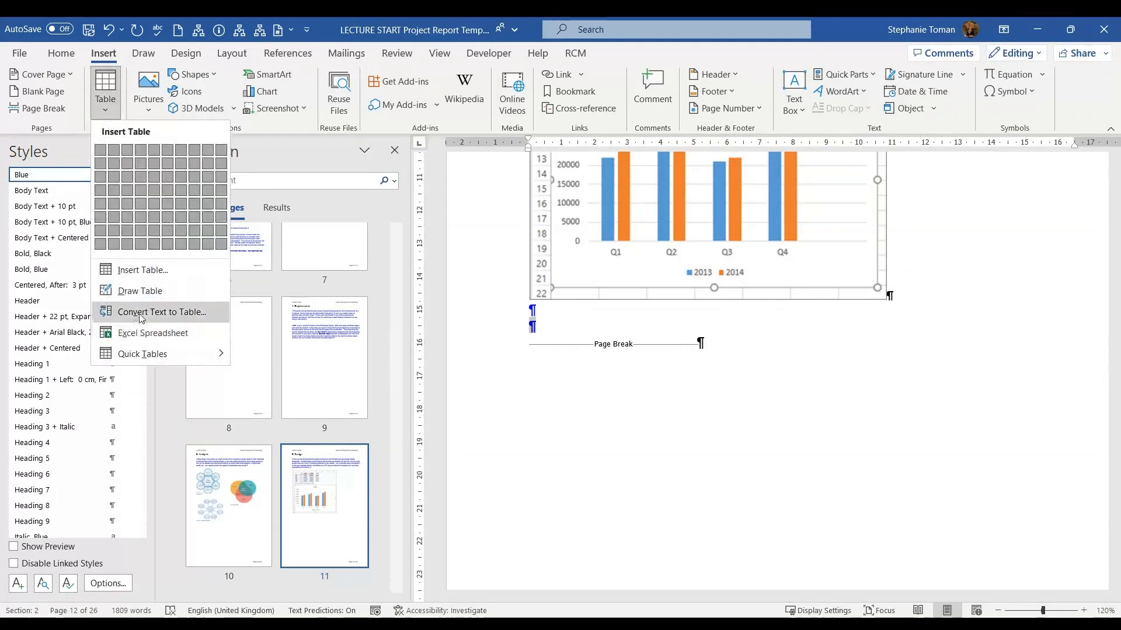
mouse_move(170, 355)
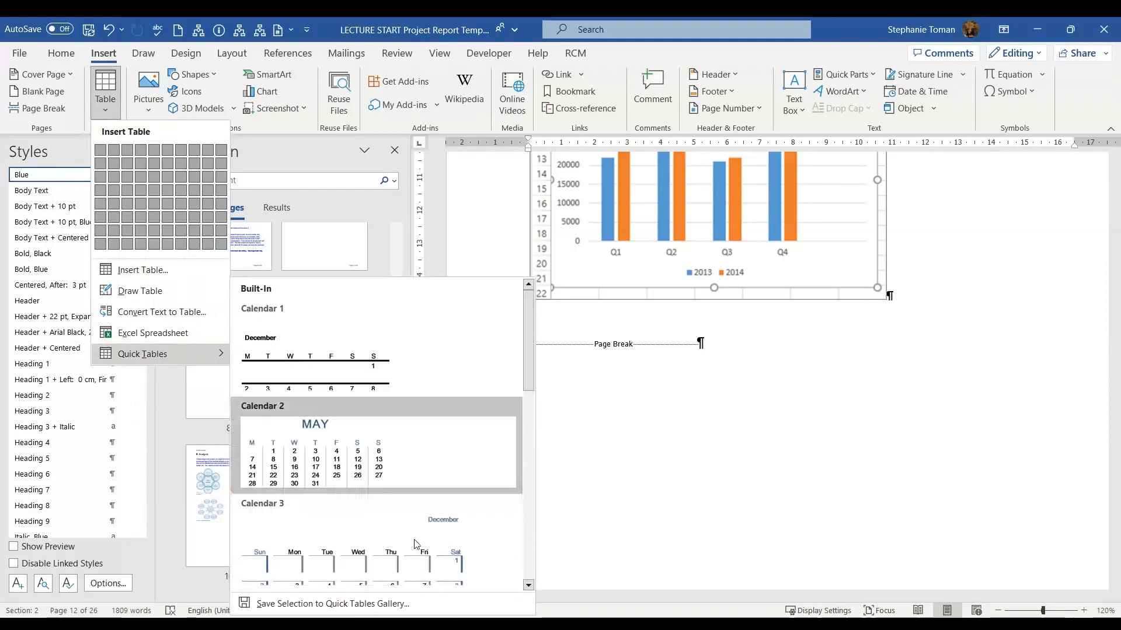
click(380, 462)
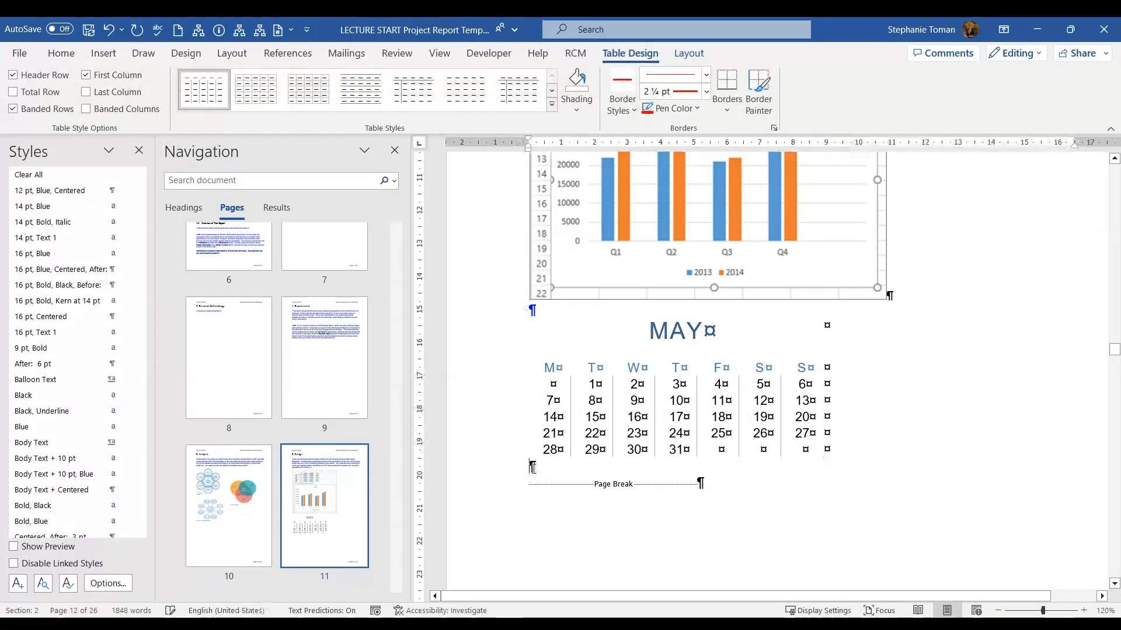
click(537, 467)
Step: Add the caption "Figure 4 Chart plkplplpl" below the sales chart picture
right_click(684, 401)
click(949, 482)
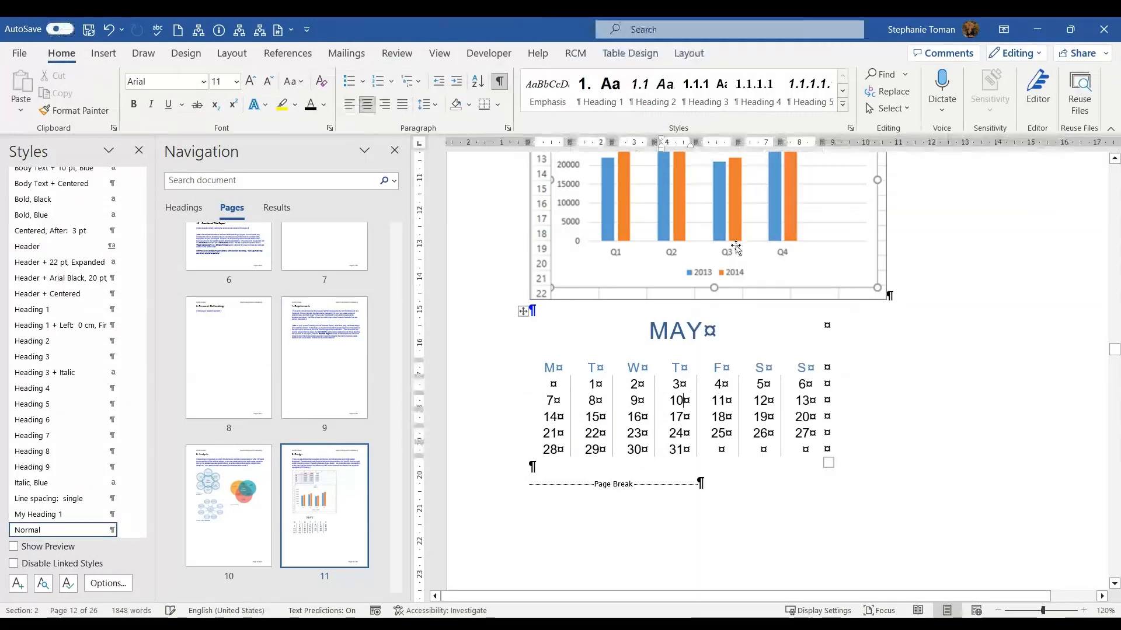
right_click(703, 233)
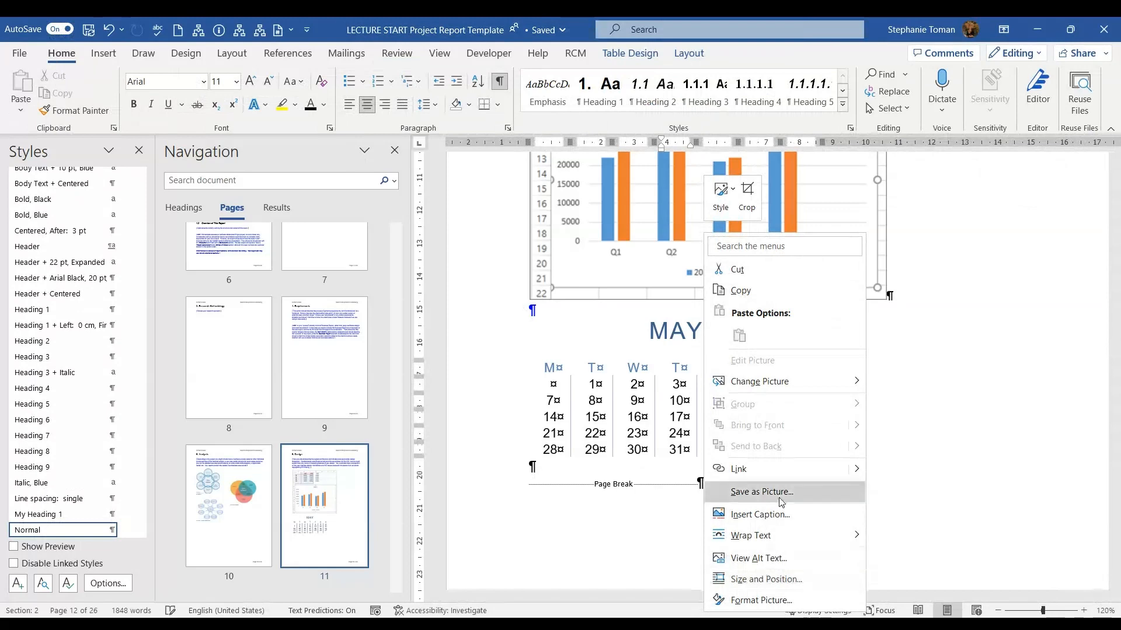
click(760, 514)
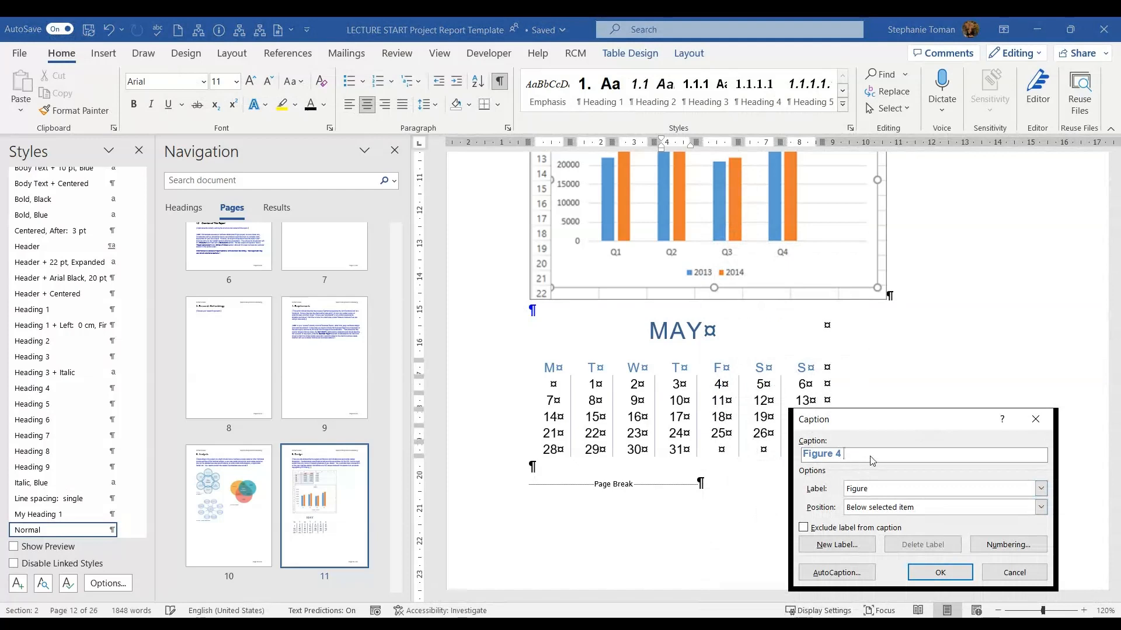
text(Chart plkplplpl)
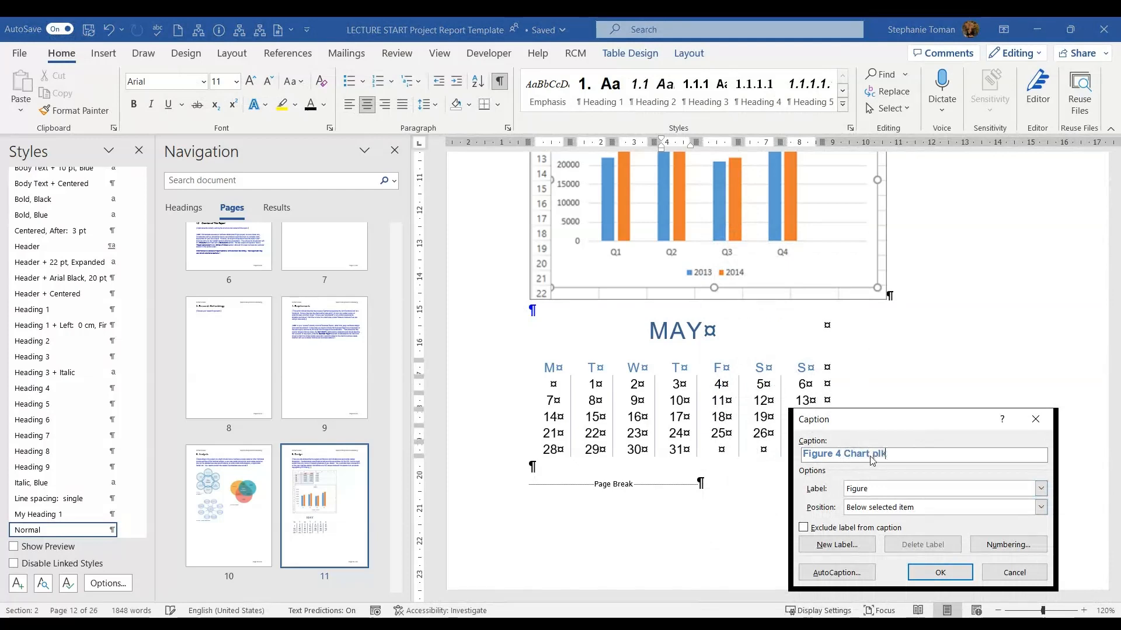
click(950, 572)
Step: Select the whole May calendar table and add the caption "Figure 5 Schedule" below it
right_click(682, 458)
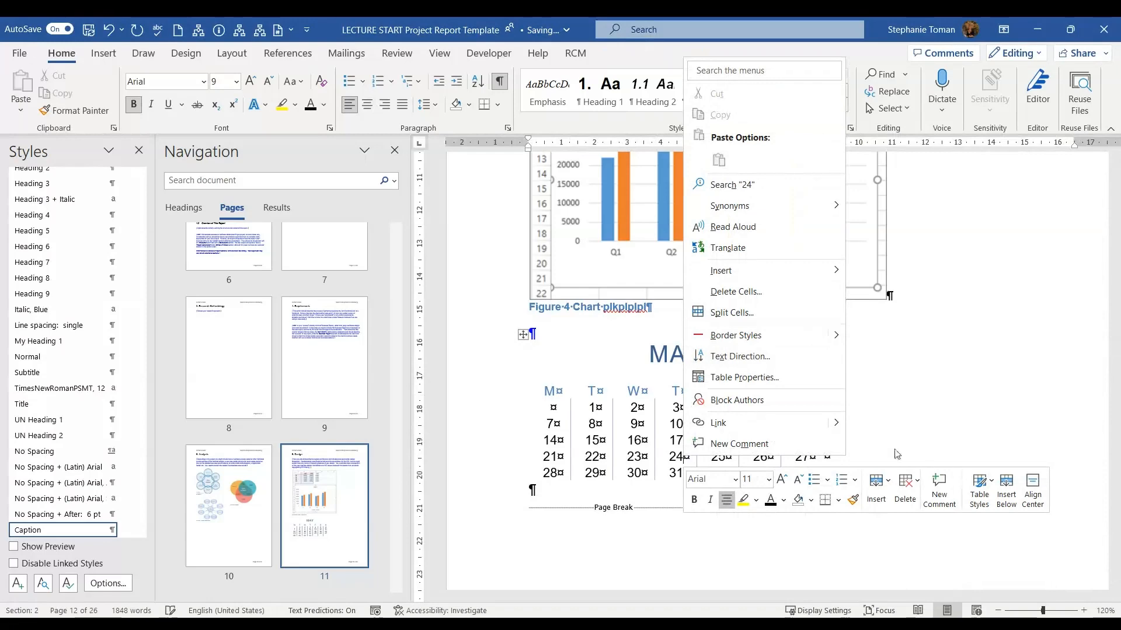
key(Escape)
click(577, 358)
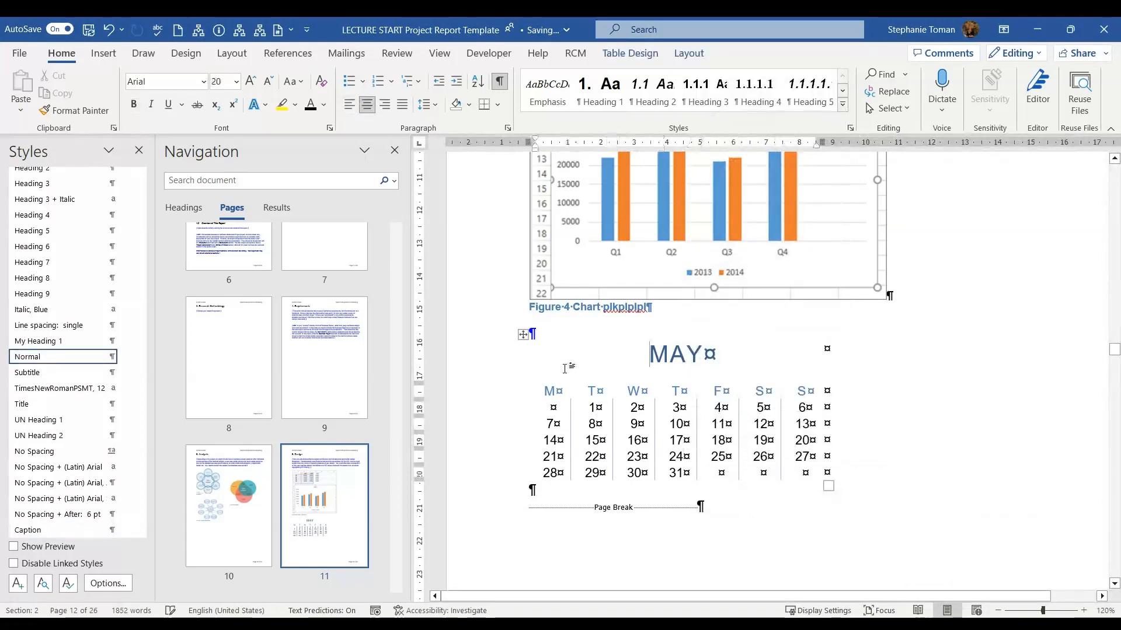
click(523, 334)
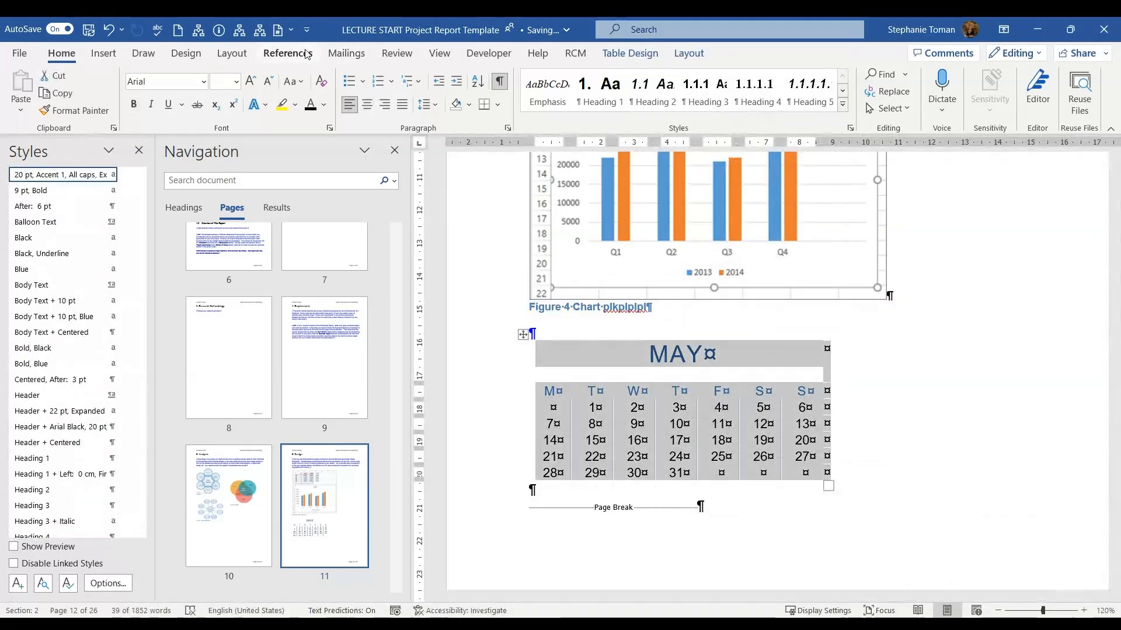
click(287, 53)
click(516, 106)
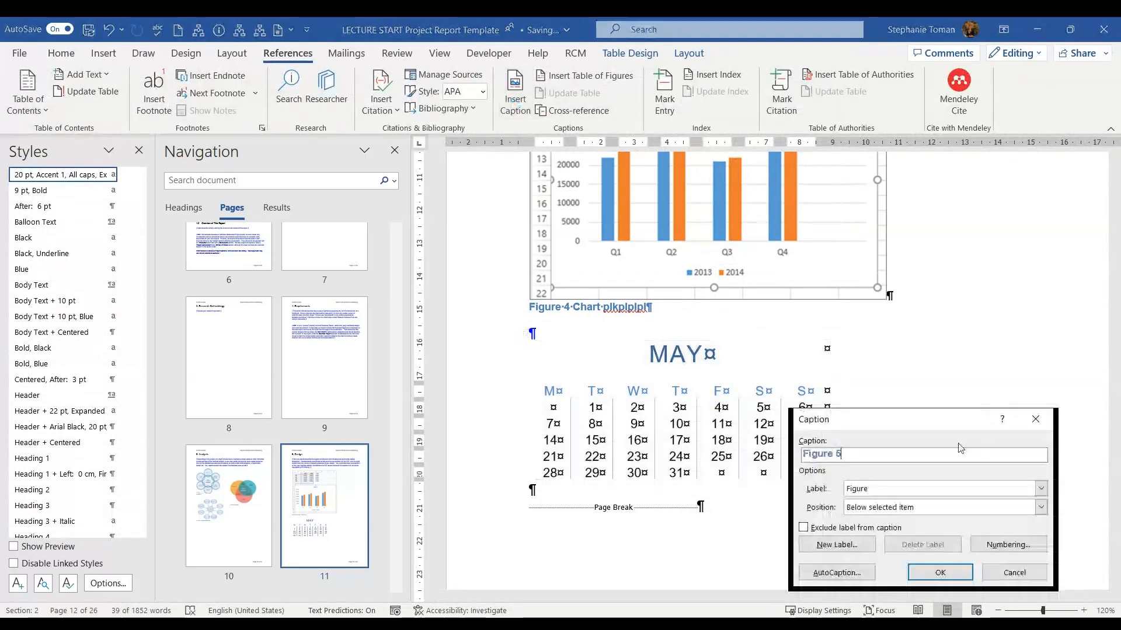
drag(907, 418, 917, 275)
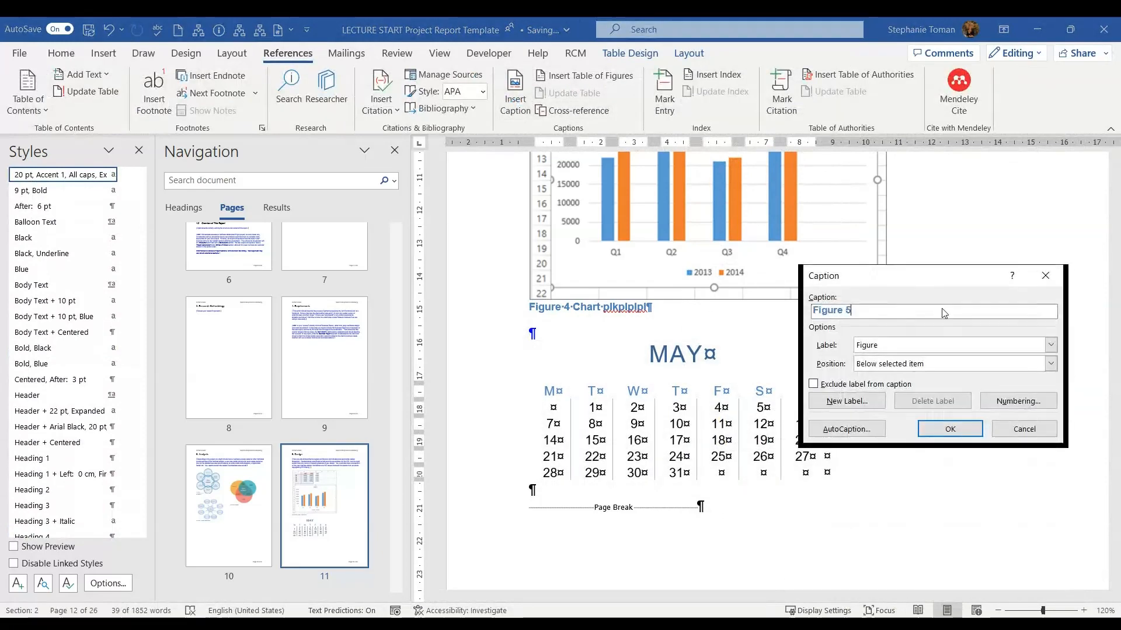
text(Schedule)
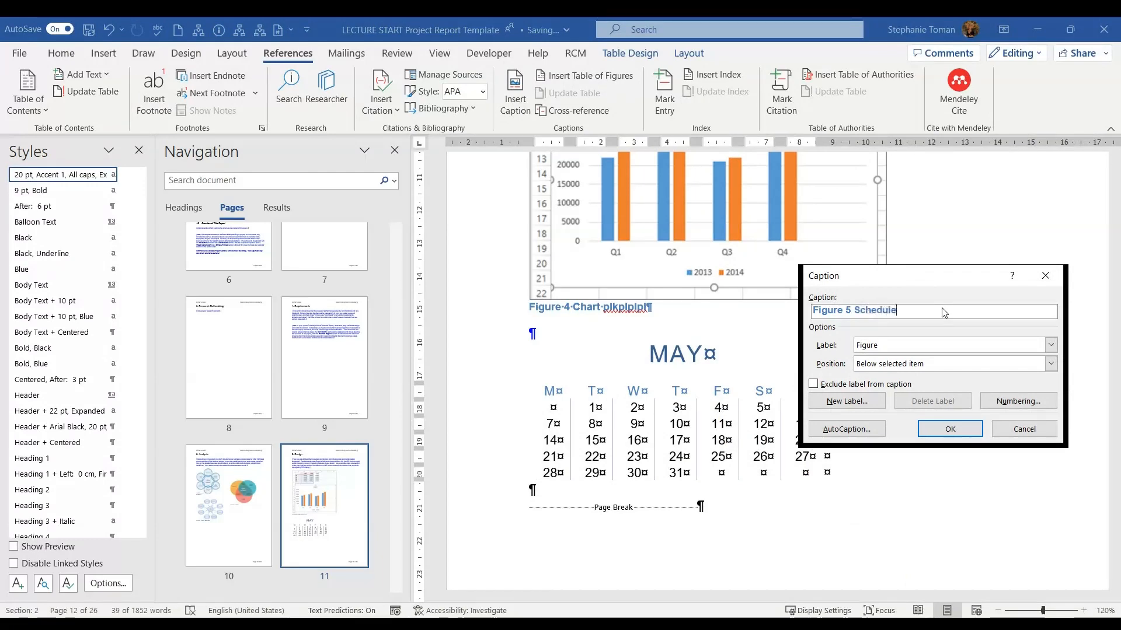
click(941, 435)
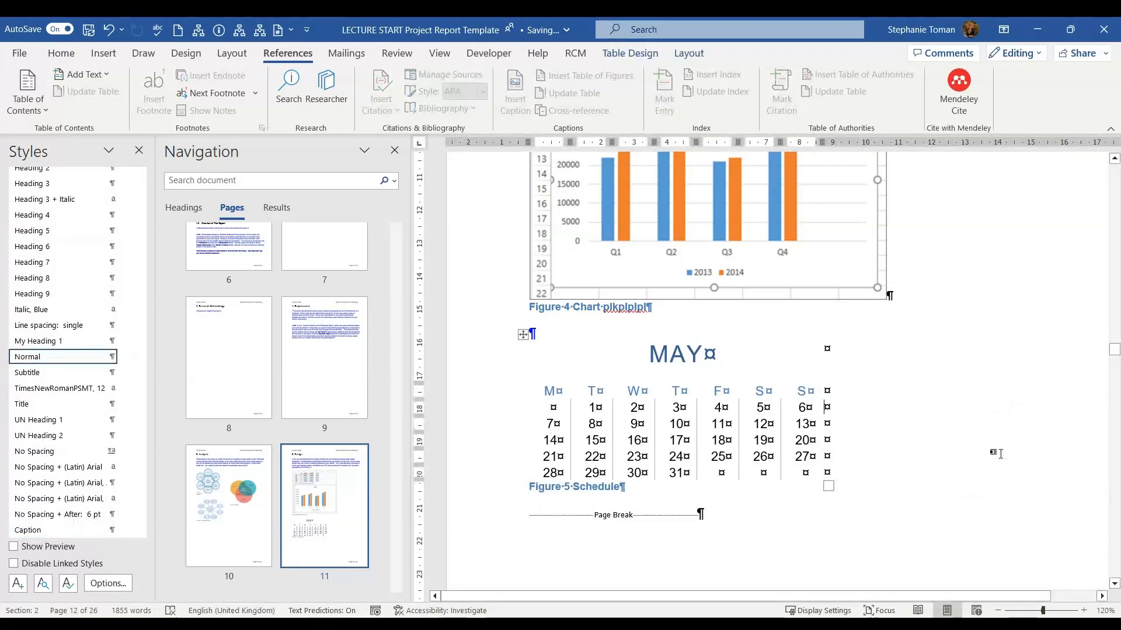
click(892, 297)
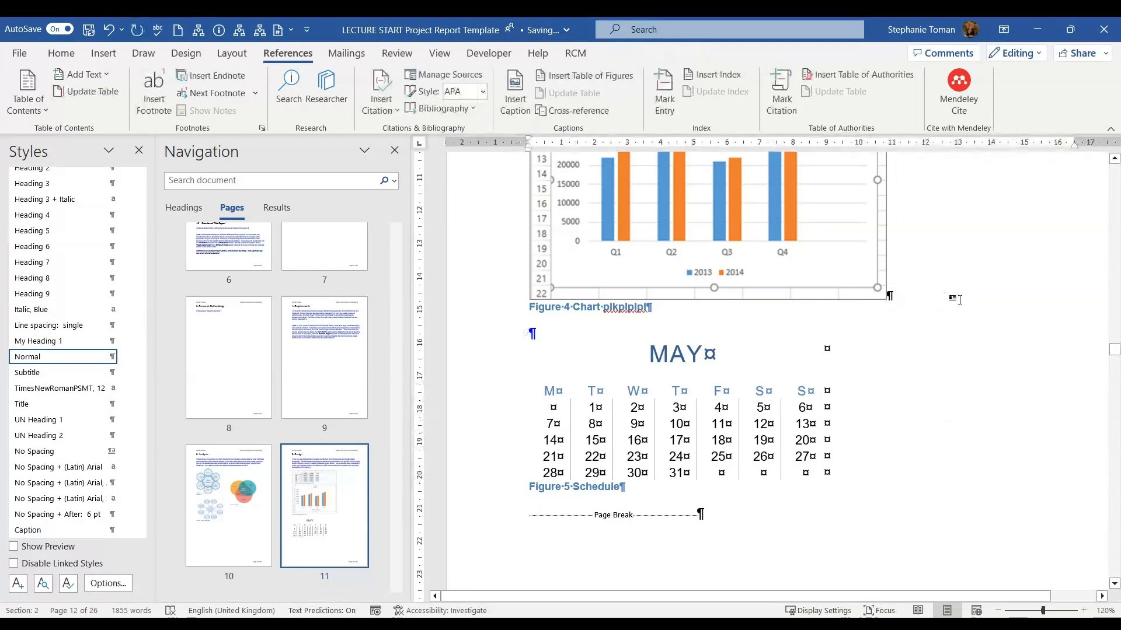
key(Return)
key(Return)
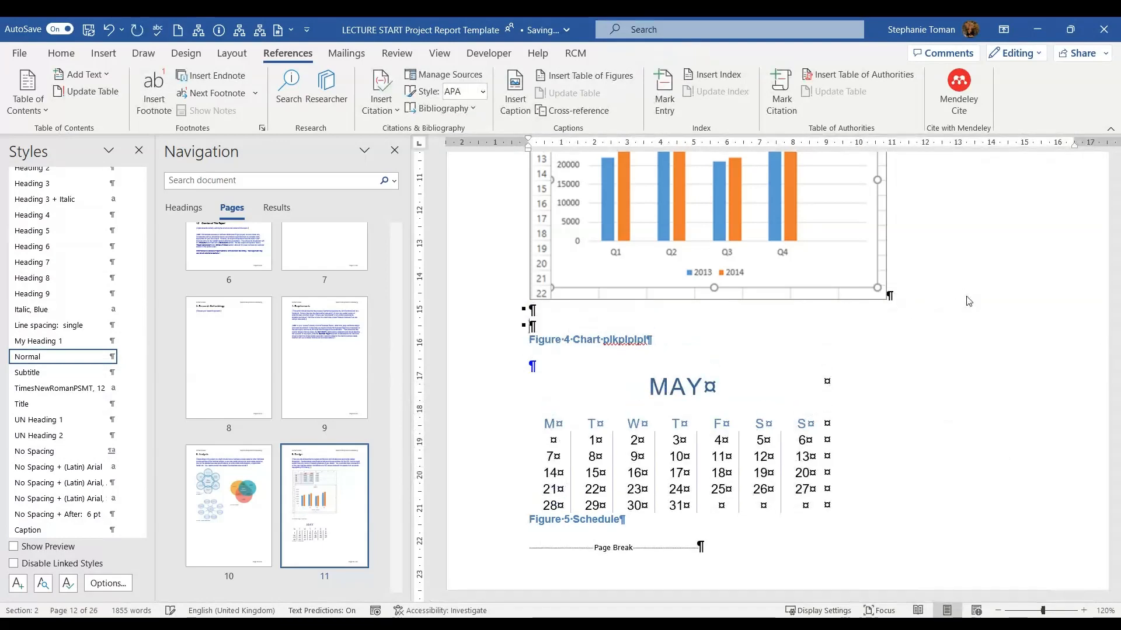
key(Delete)
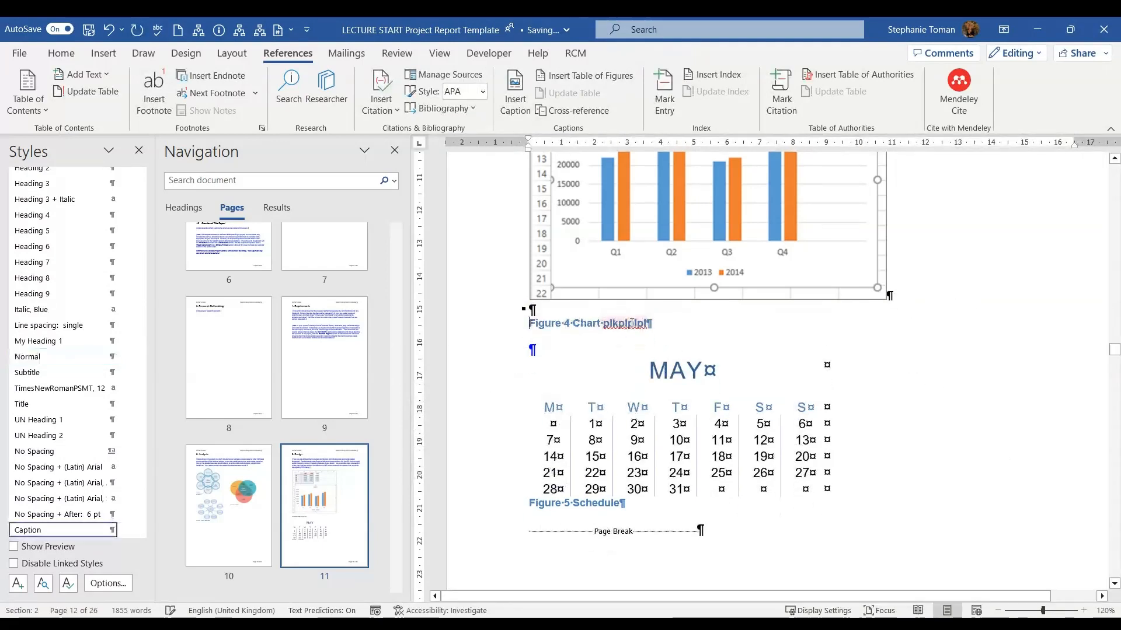
key(Delete)
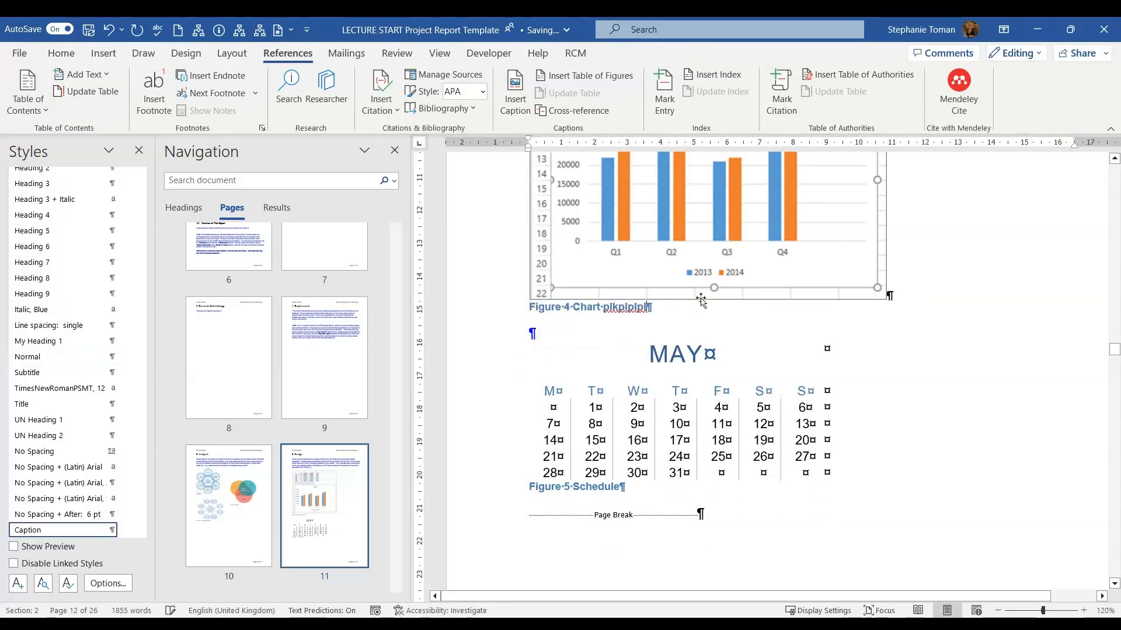
Step: Add two blank paragraphs after the Figure 4 caption and insert an embedded Excel spreadsheet above the May calendar
key(Return)
key(Return)
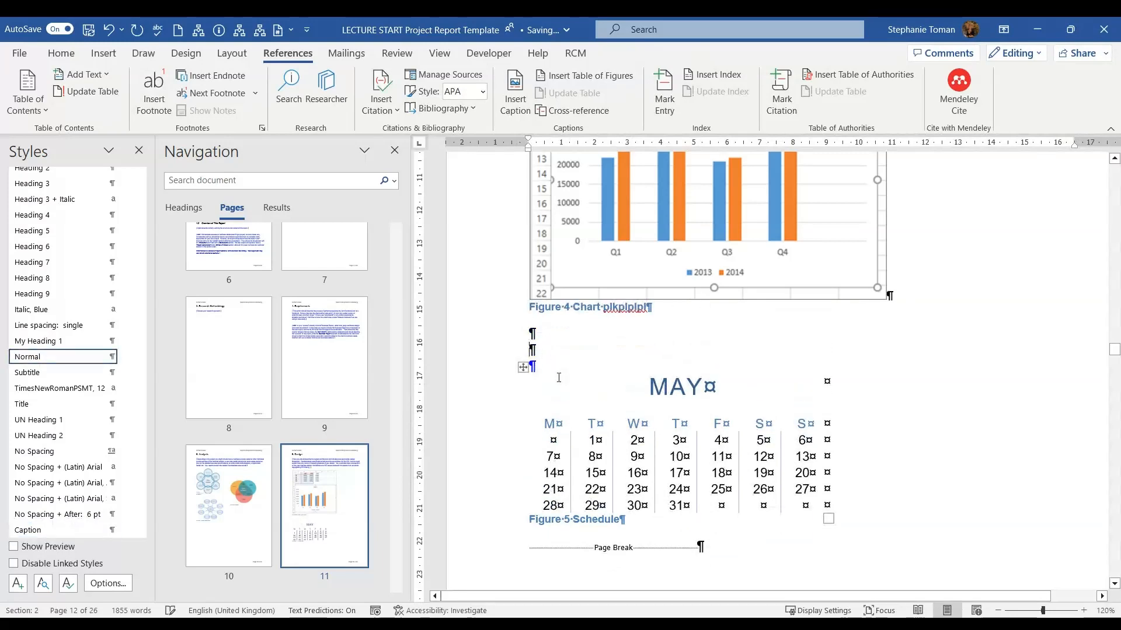
click(104, 53)
click(111, 112)
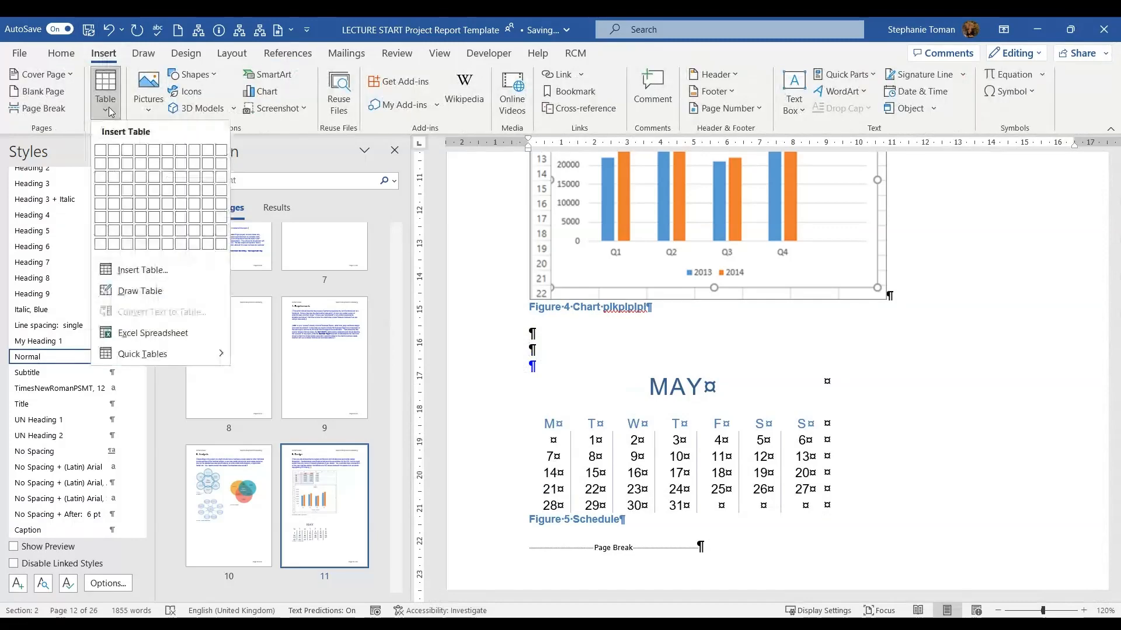
click(170, 330)
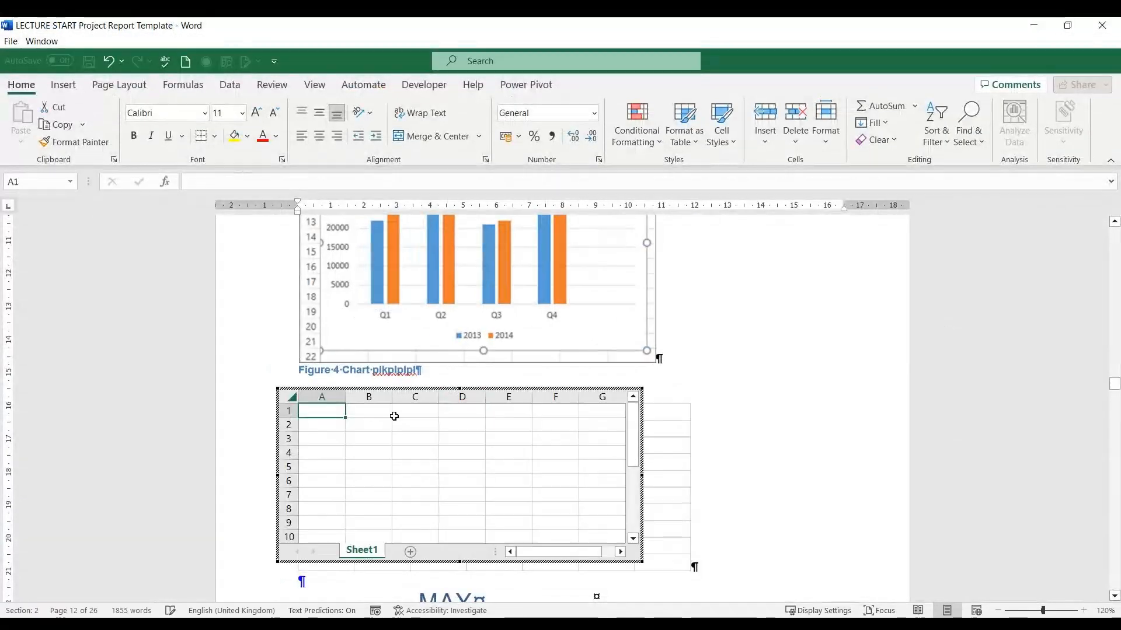
Step: Enter DataScience in cell A1 of the embedded spreadsheet
text(Data)
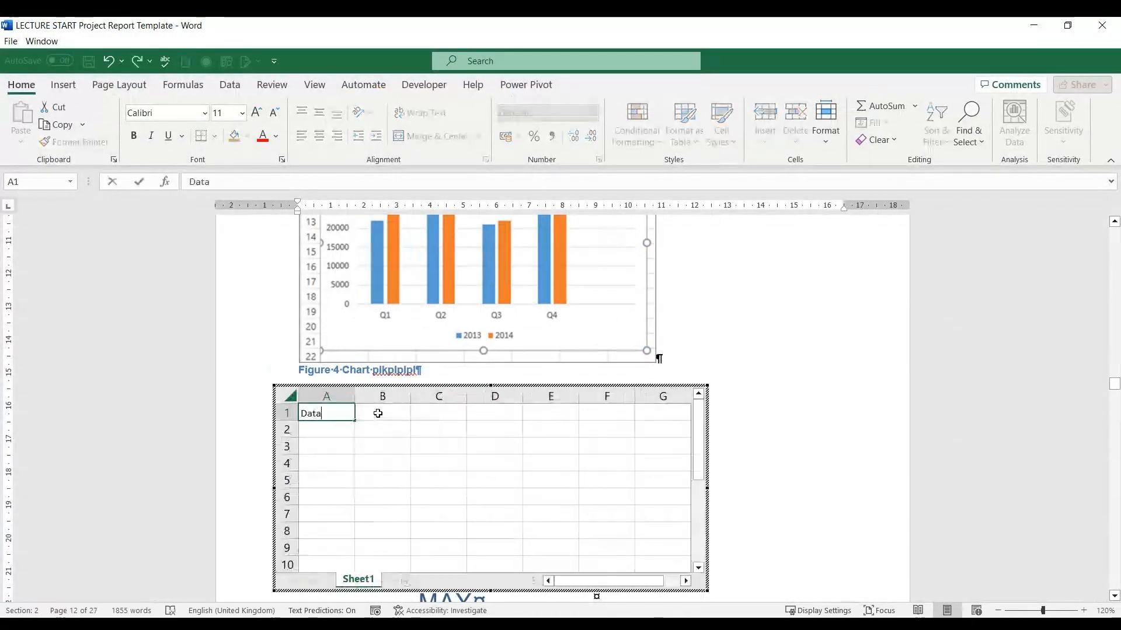
text(Scien)
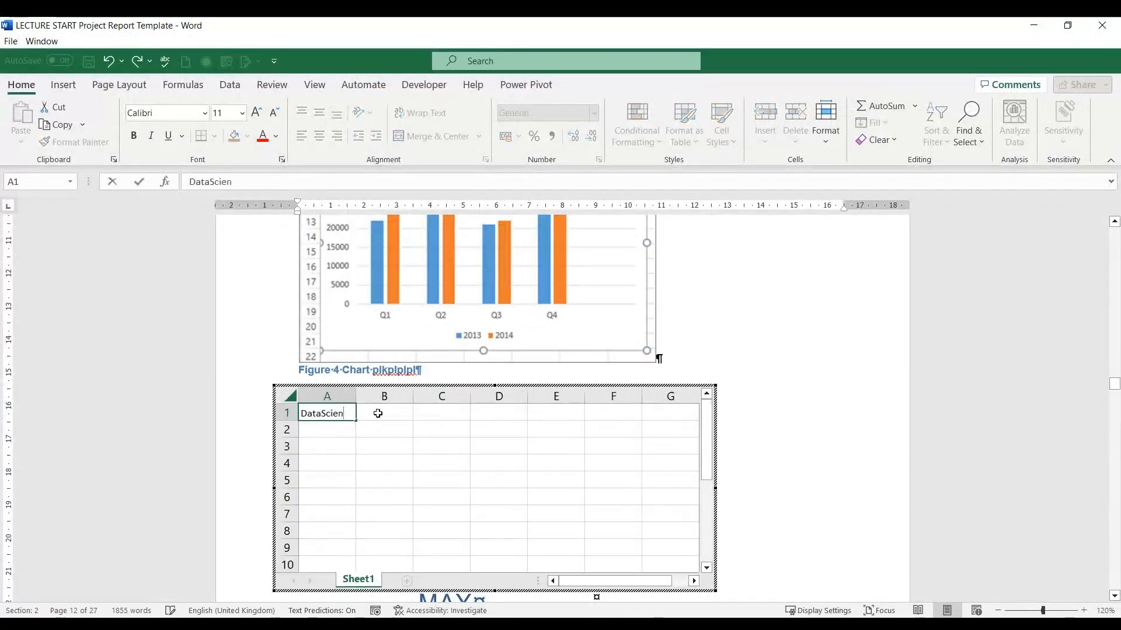
text(ce)
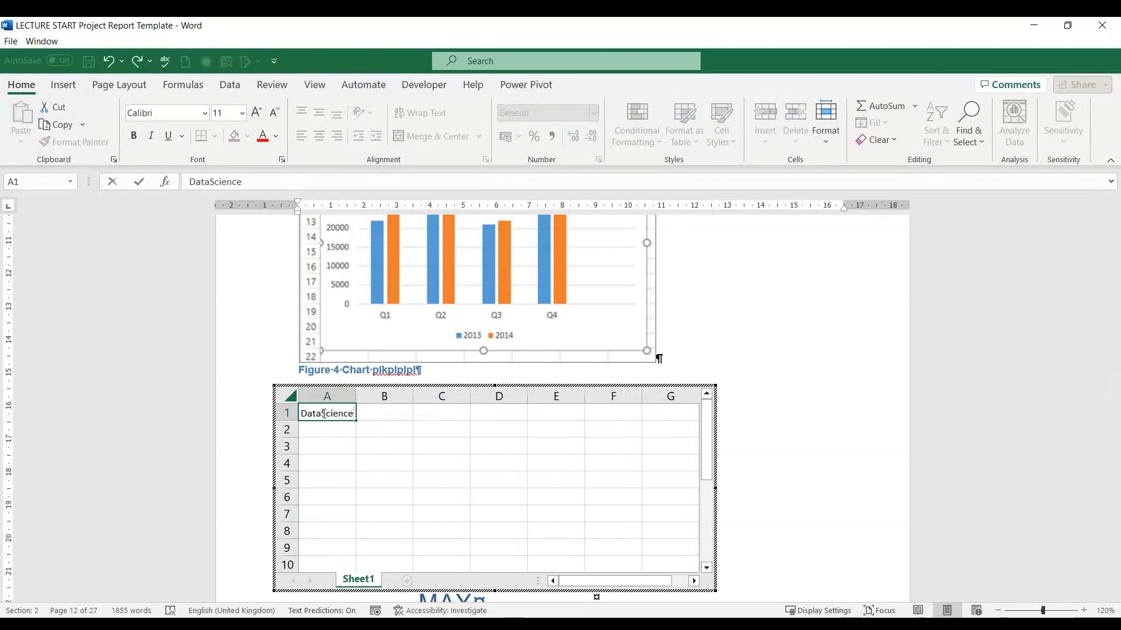
Step: Correct the text in A1 of the embedded worksheet to Data Science and enter One in A2 and Two in B2
click(324, 415)
click(333, 429)
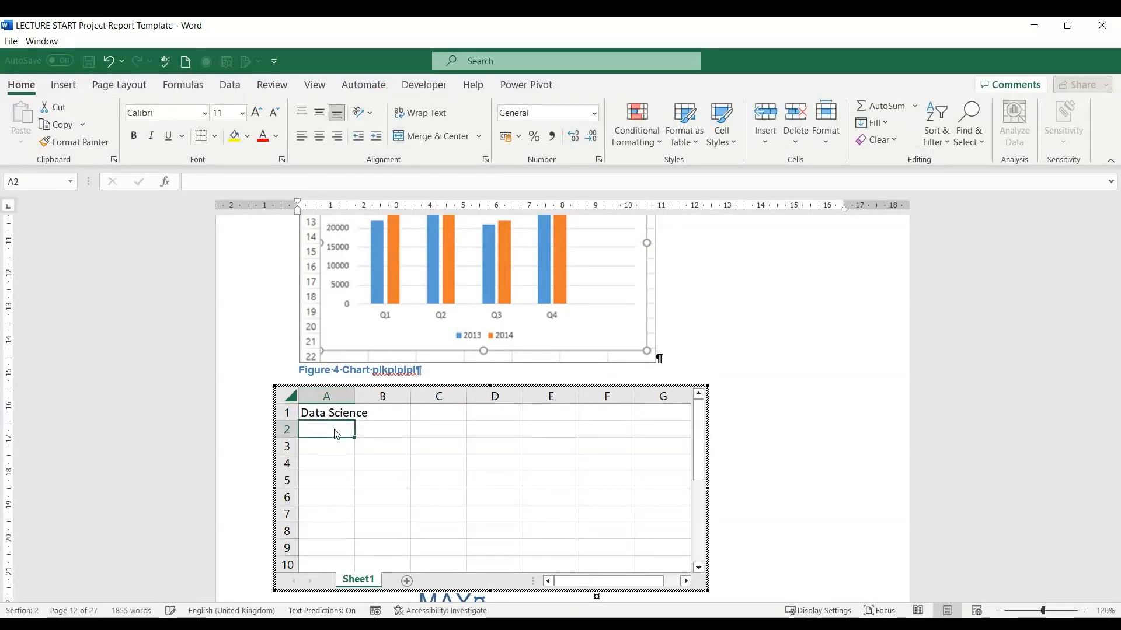
text(One)
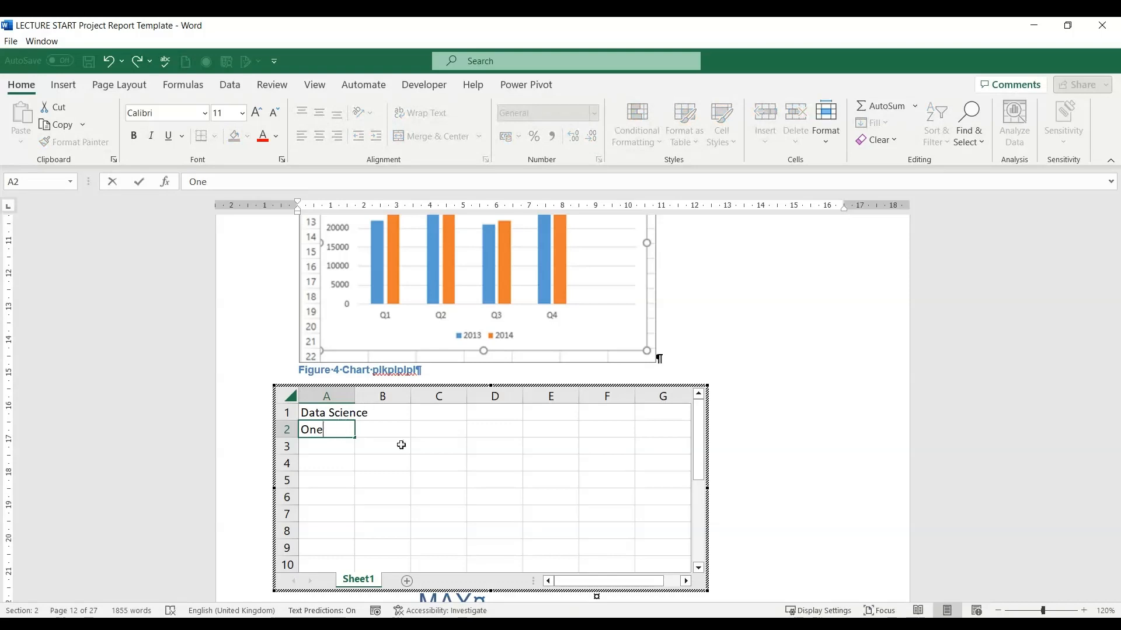
click(387, 430)
text(Two)
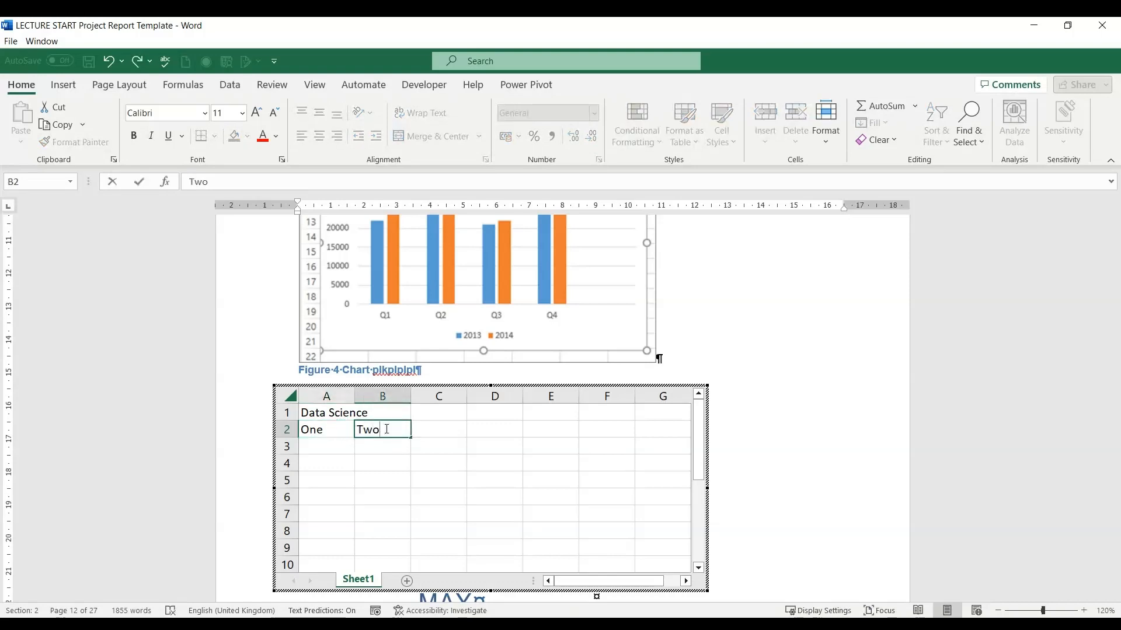
Step: Try to continue the One, Two headings across row 2 into C2:D2, and clear the filled cells
click(335, 429)
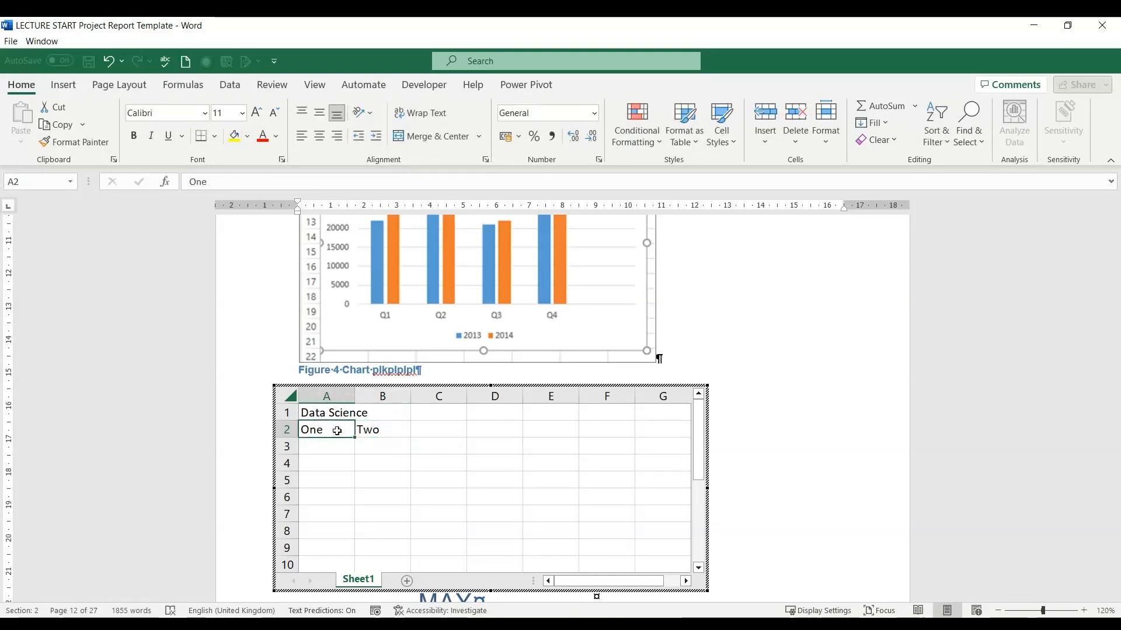
drag(338, 431, 501, 432)
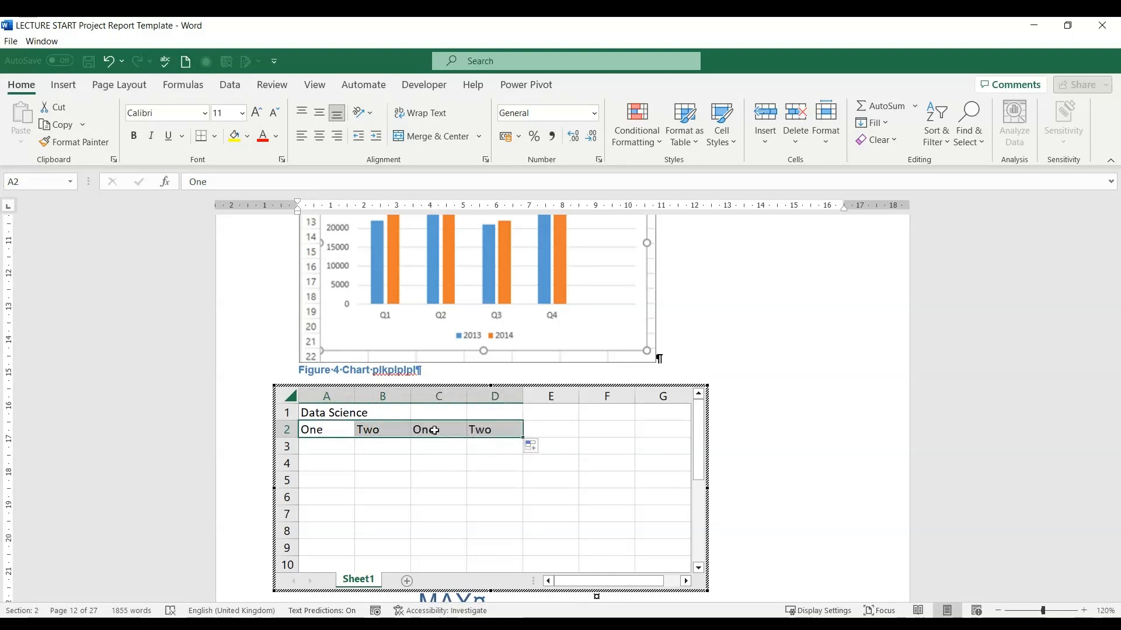
drag(429, 430, 492, 429)
key(Delete)
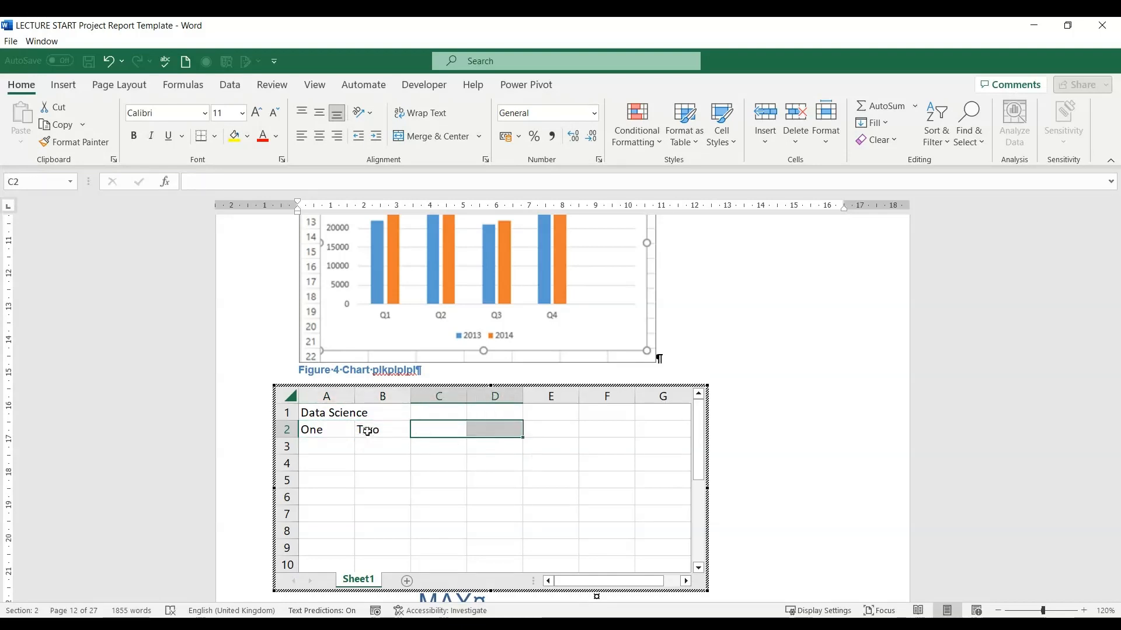
drag(340, 430, 370, 431)
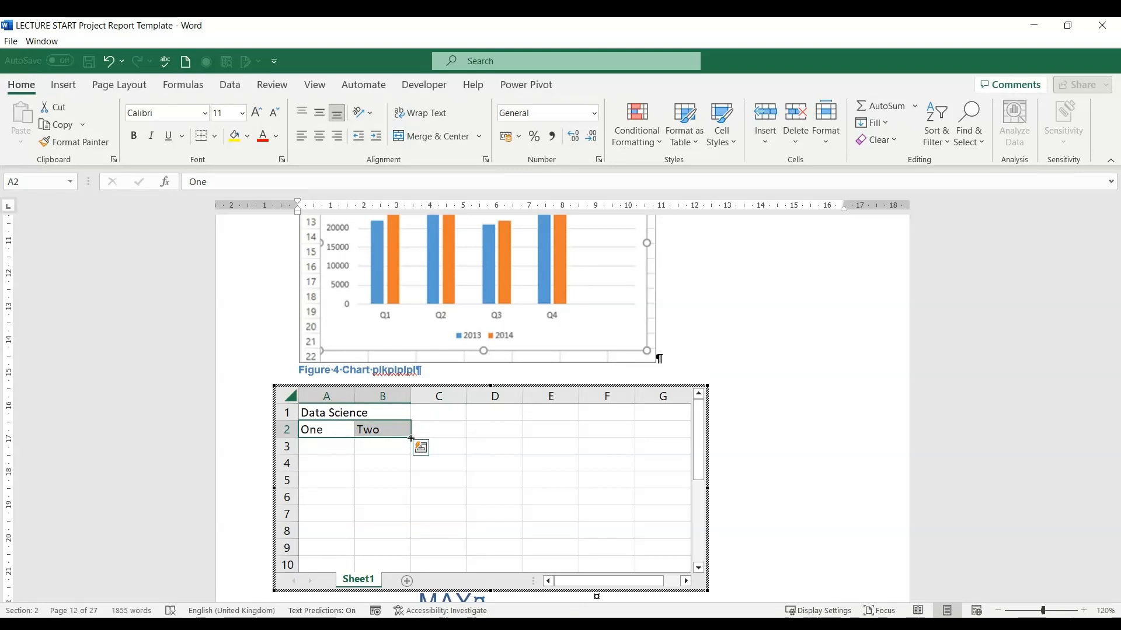
Step: Enter Three in C2 and fill row 3 with 5484, 6565 and 5484 in columns A to C
click(422, 433)
text(Three)
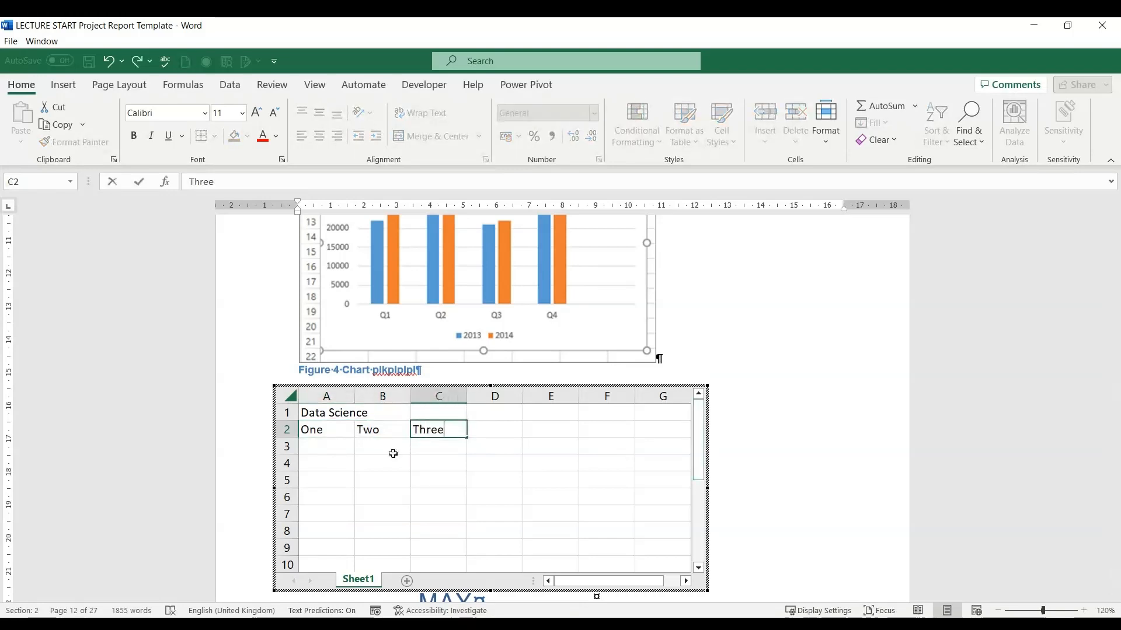
click(326, 447)
text(5484)
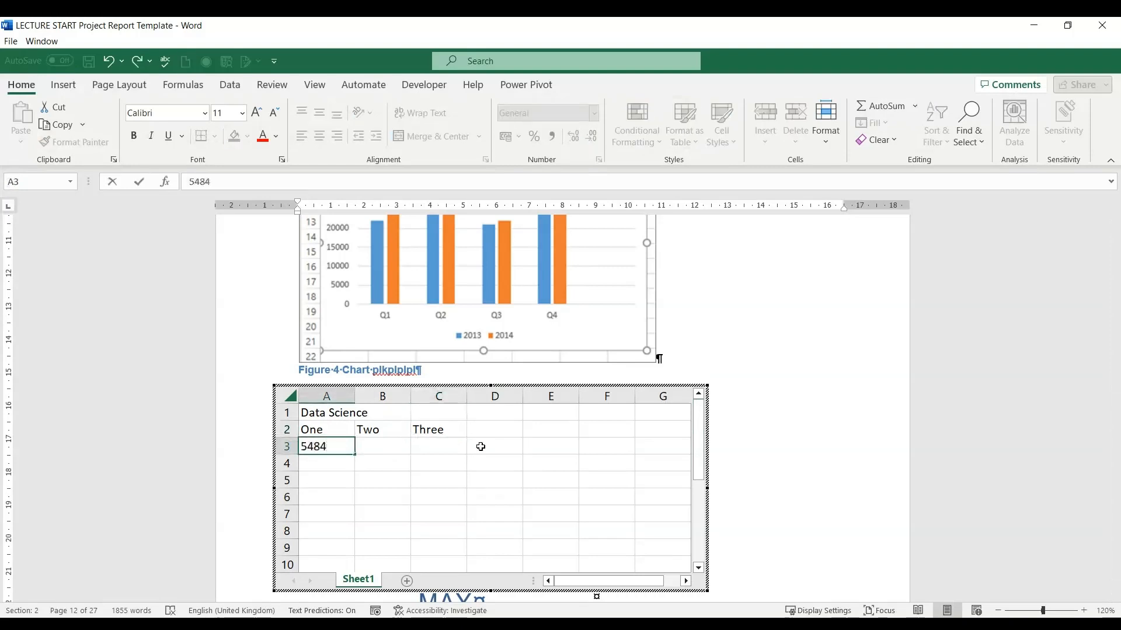
click(408, 448)
text(6565)
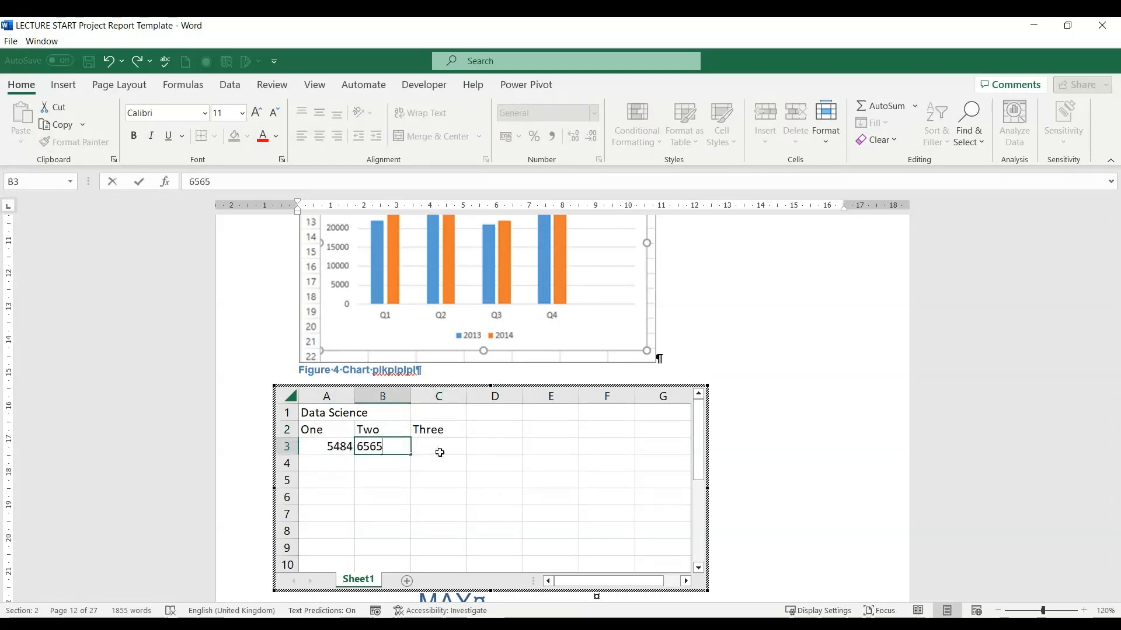
click(440, 452)
text(5484)
Step: Fill row 4 with 51584, 494 and 84884 in columns A to C
click(338, 465)
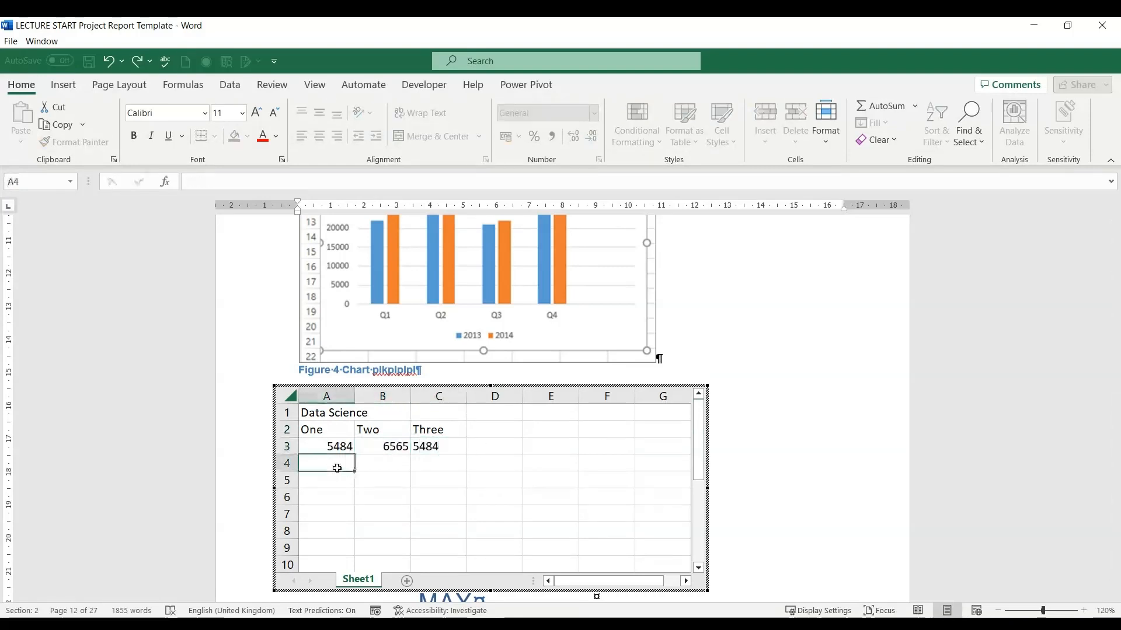
text(51584)
click(409, 462)
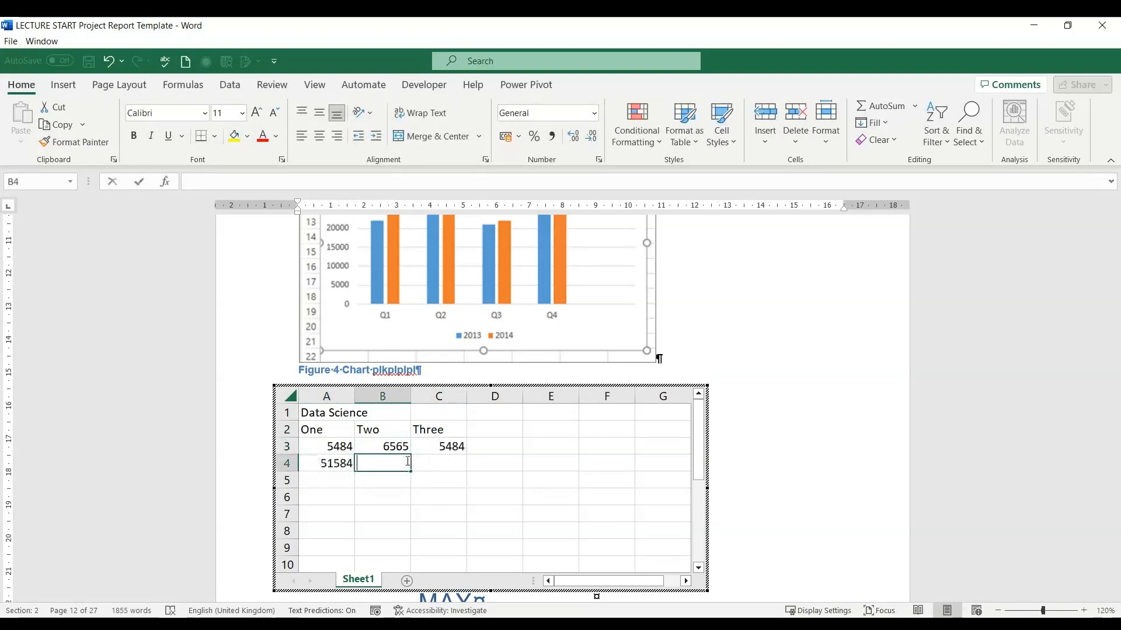
key(Tab)
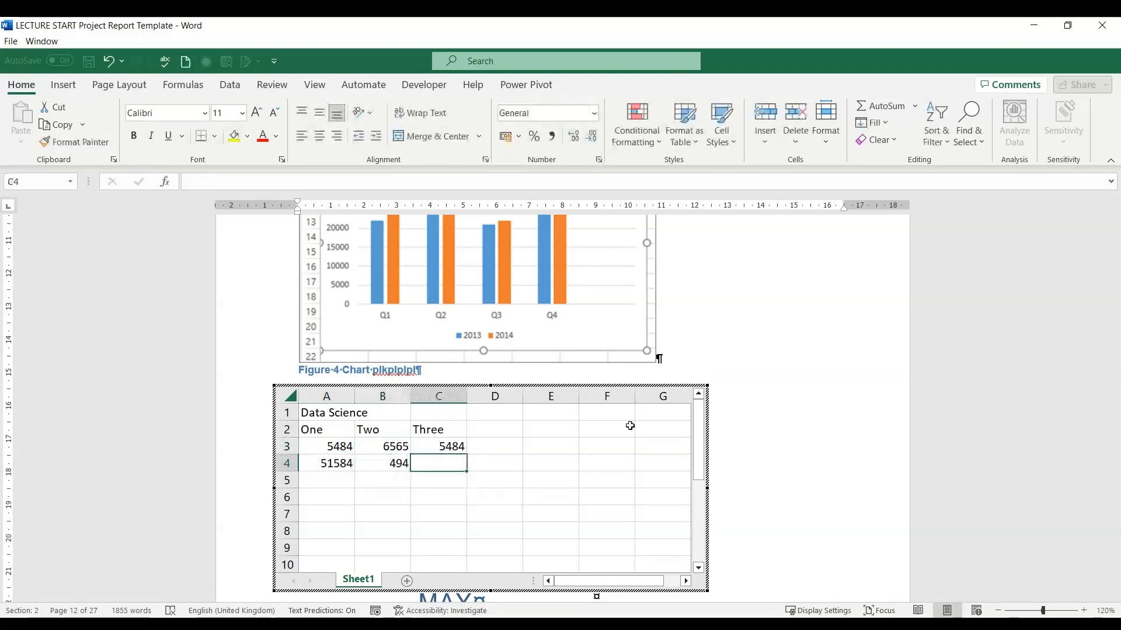
text(84884)
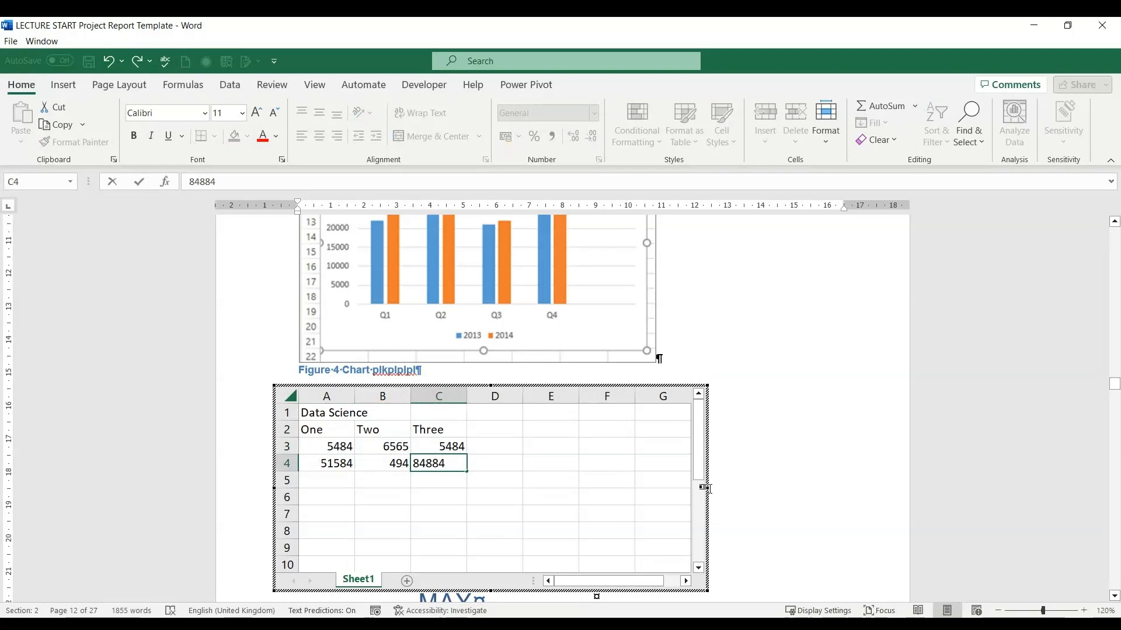
click(507, 460)
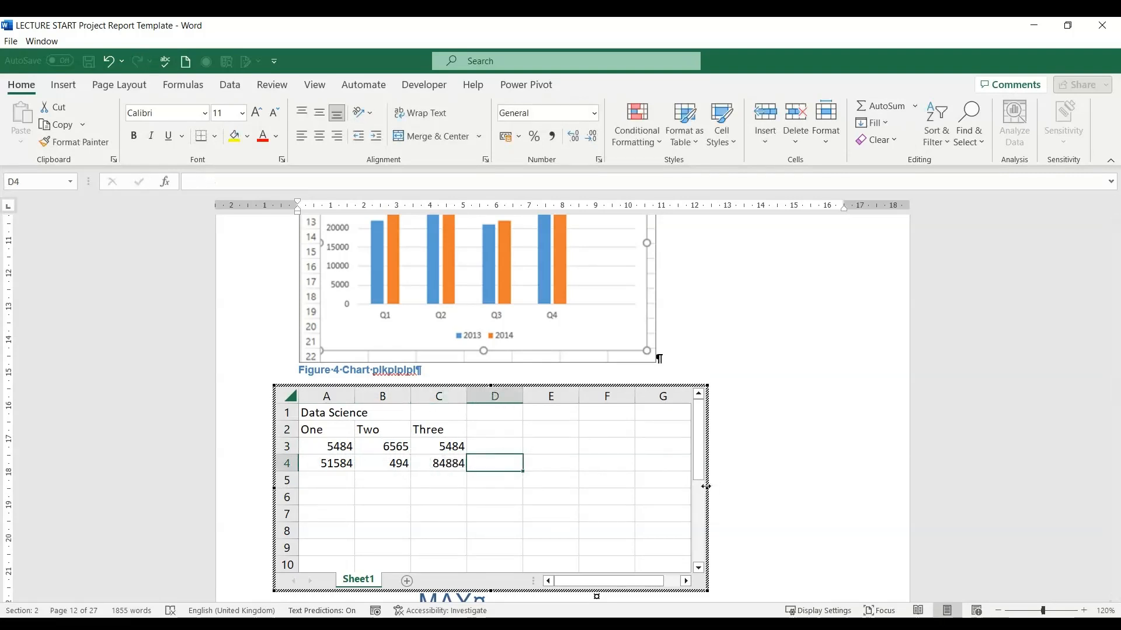
Step: Crop the embedded worksheet to cells A1:C4 and enlarge the resulting table in the document to about 9 cm wide
drag(580, 483, 498, 490)
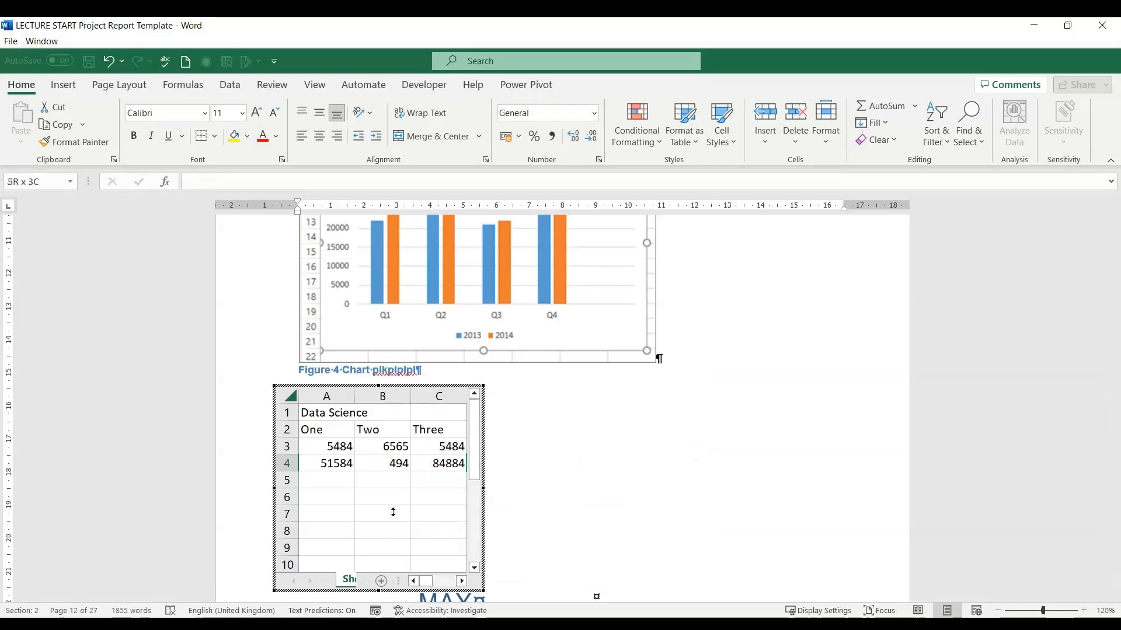
drag(391, 486, 392, 487)
click(610, 409)
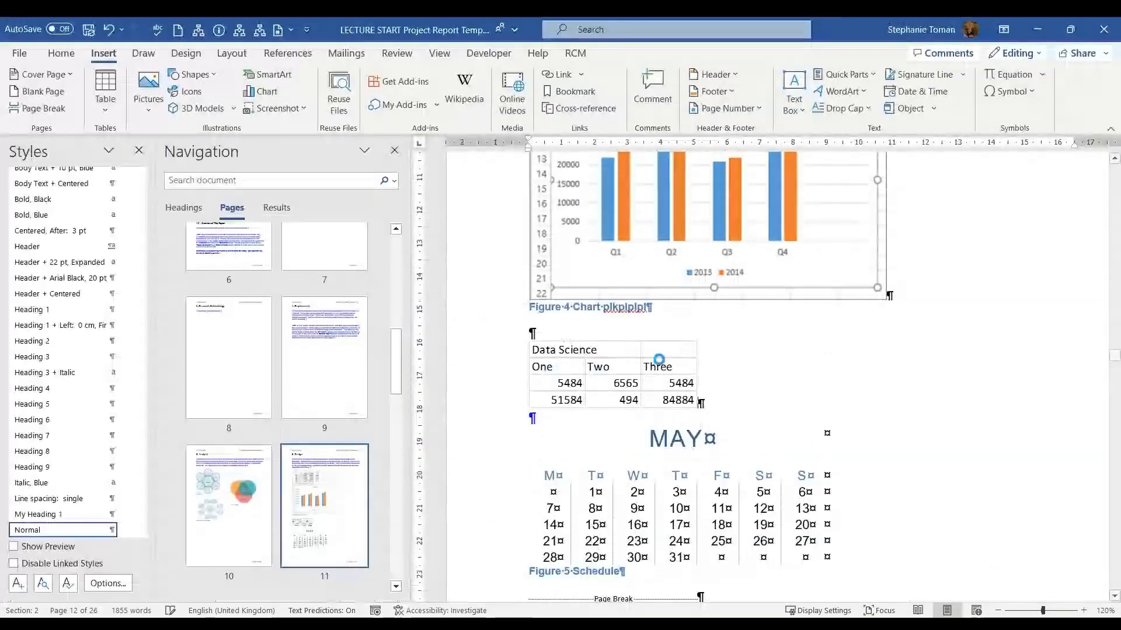
click(660, 360)
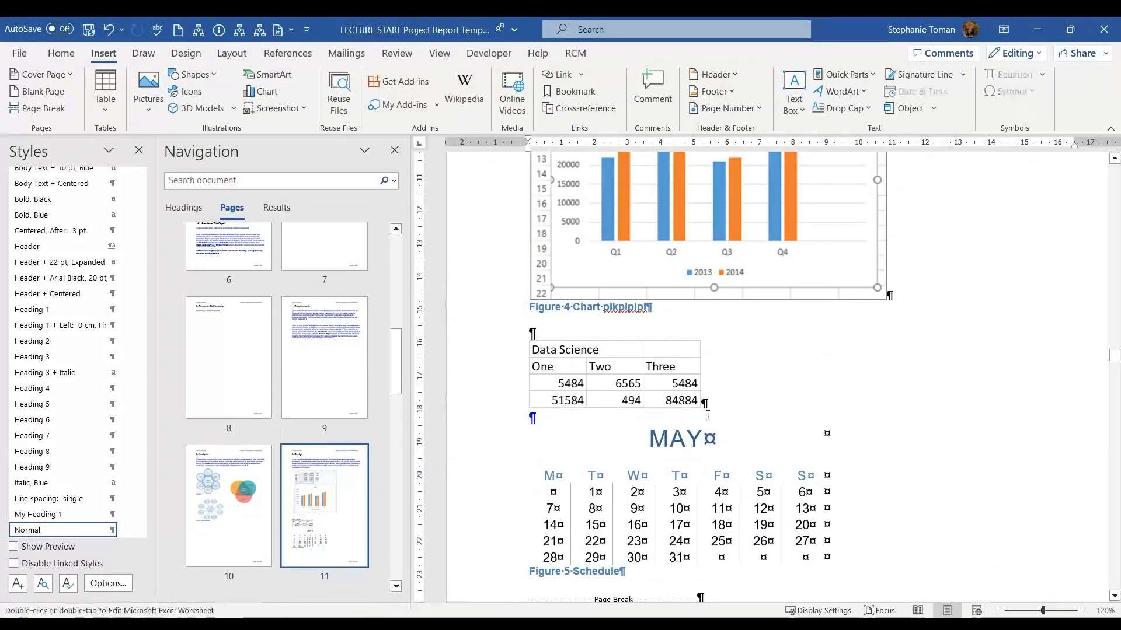
drag(698, 407, 830, 458)
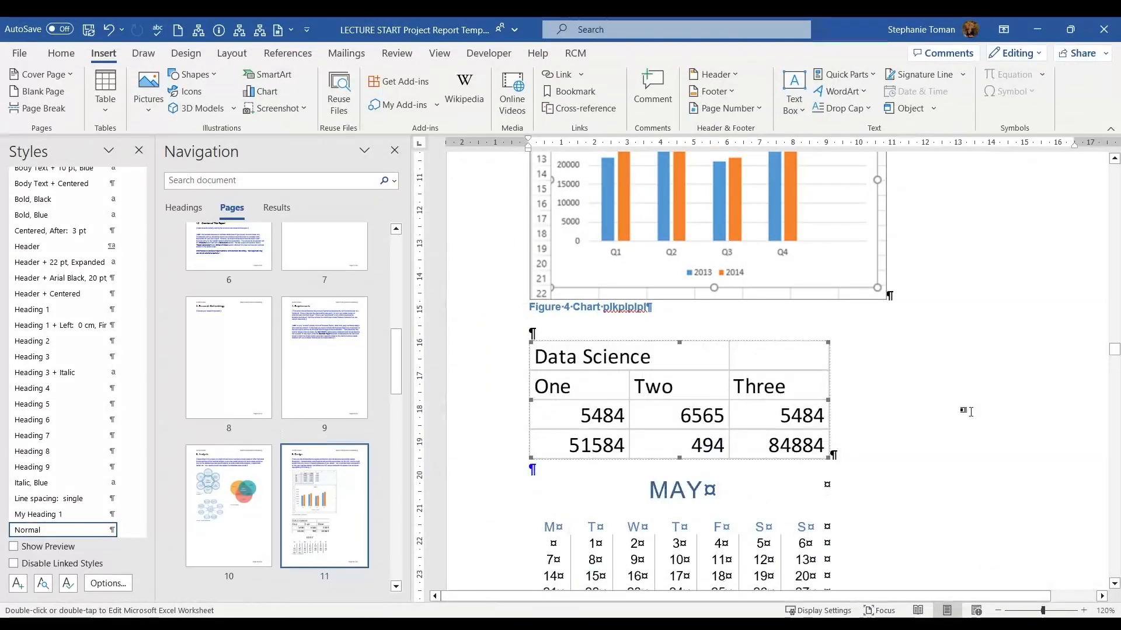
Step: Insert a Figure caption below the Data Science worksheet table with the text uhuhuhuh
click(896, 408)
right_click(666, 406)
click(575, 403)
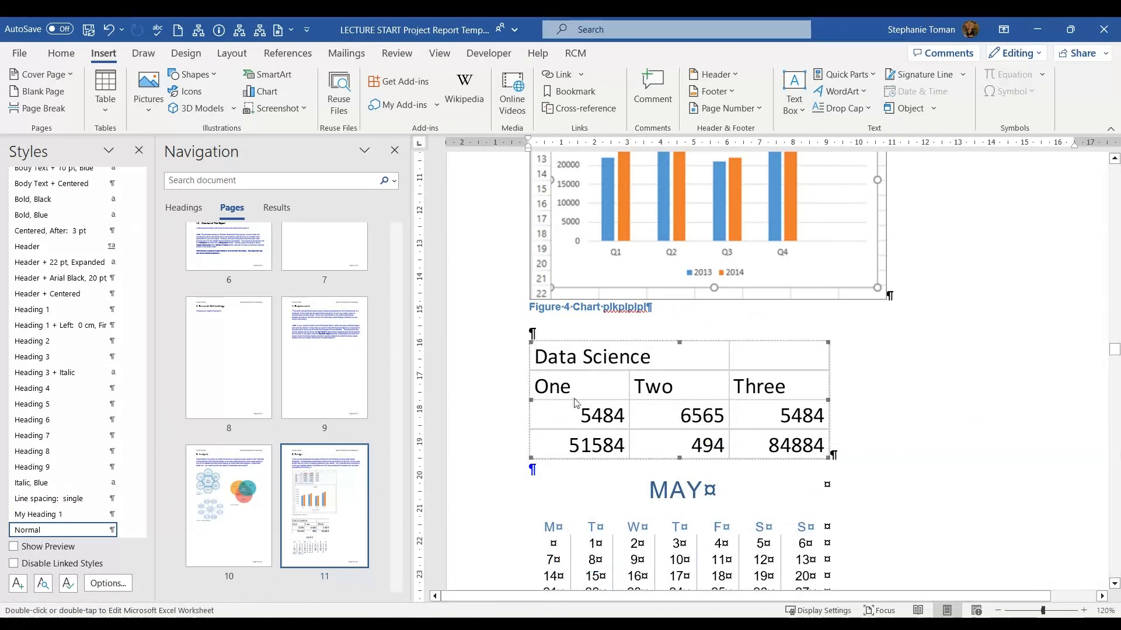
click(514, 352)
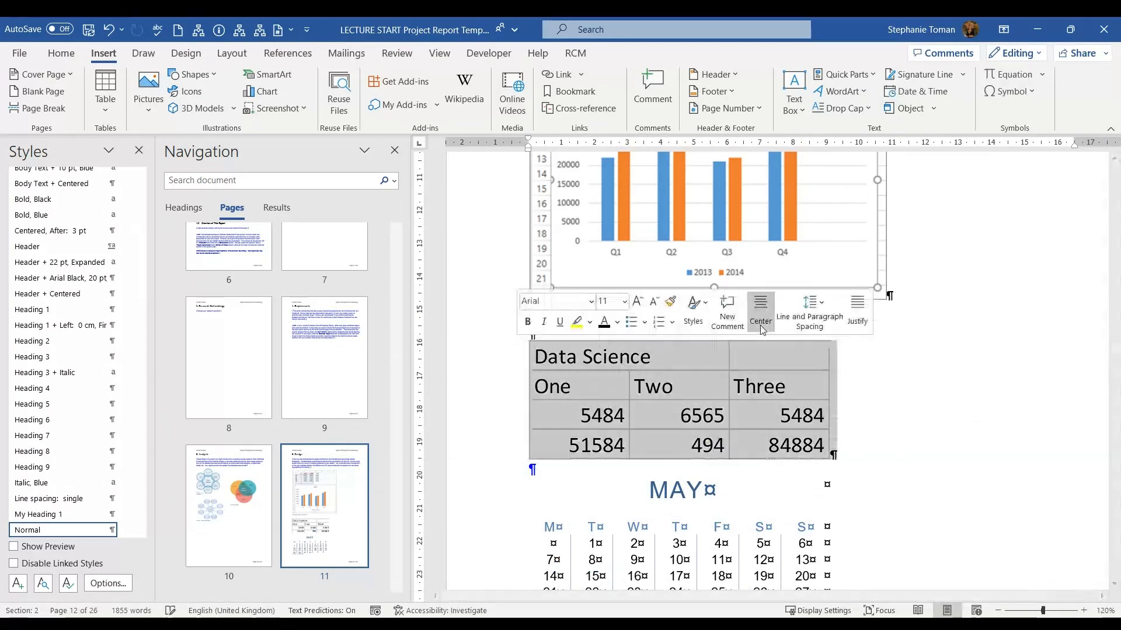
right_click(788, 393)
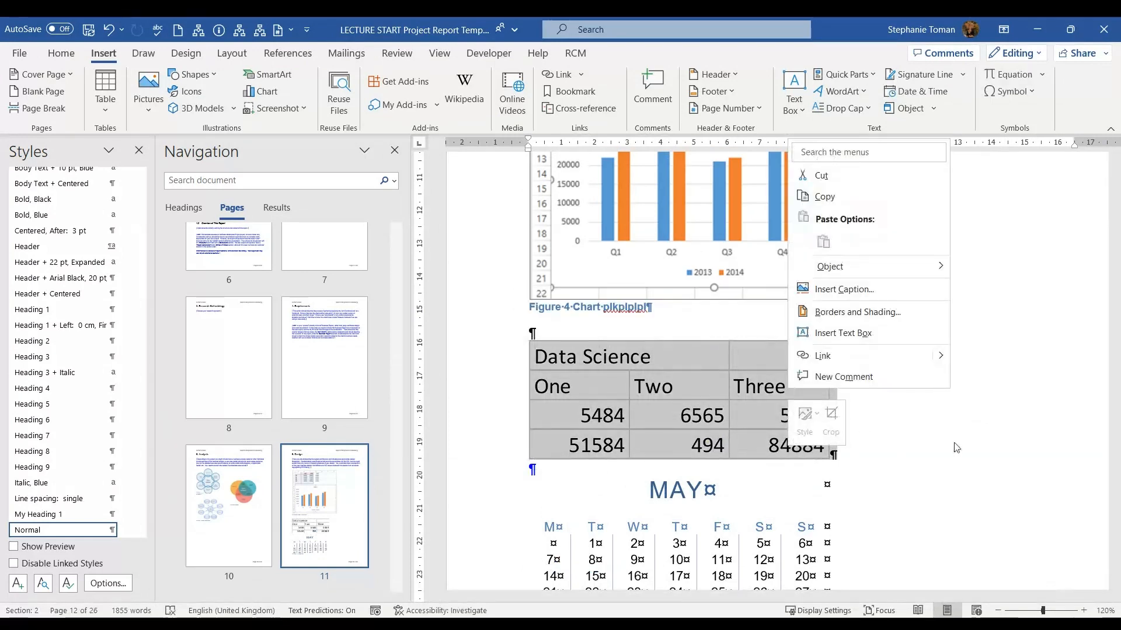
click(843, 288)
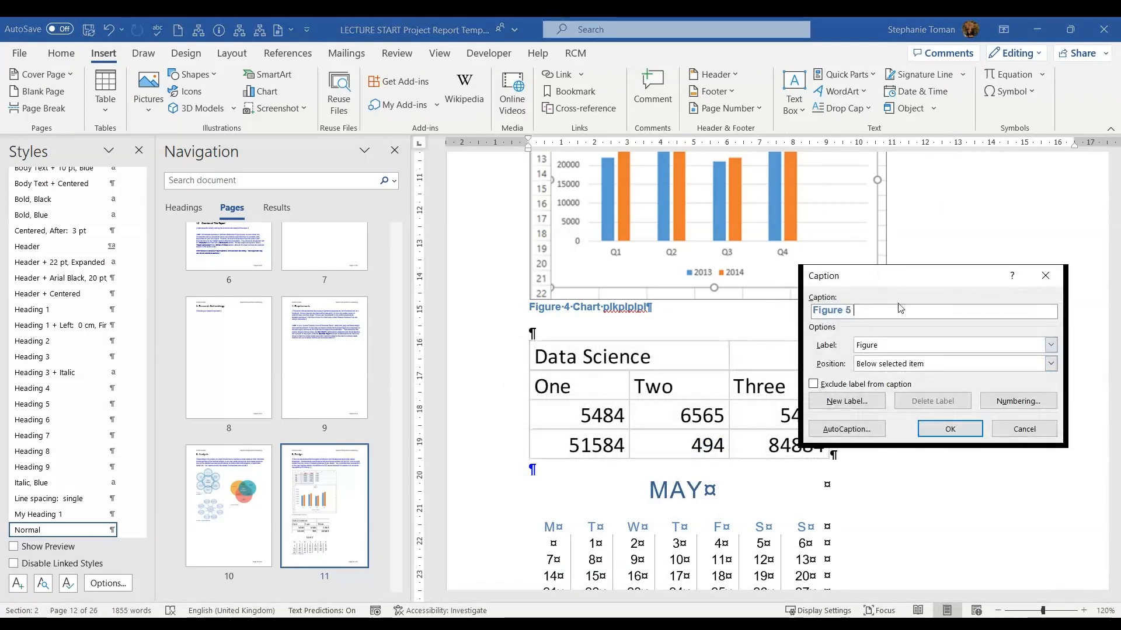
click(950, 429)
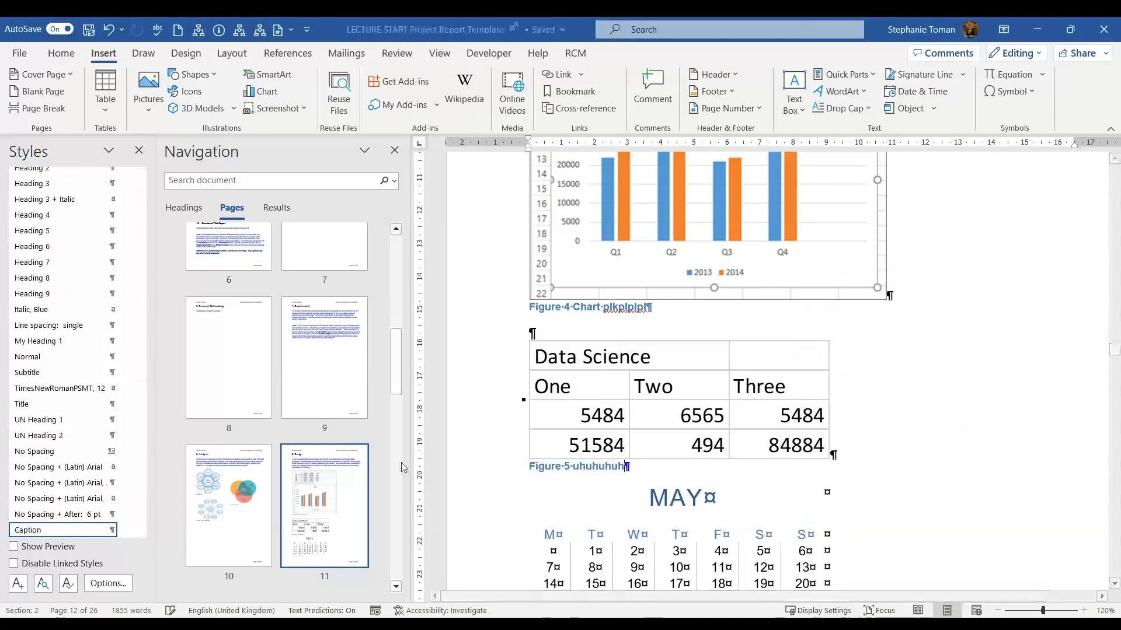
Step: Go to the Table of Figures near the document's start and update the entire table
scroll(276, 431, up, 8)
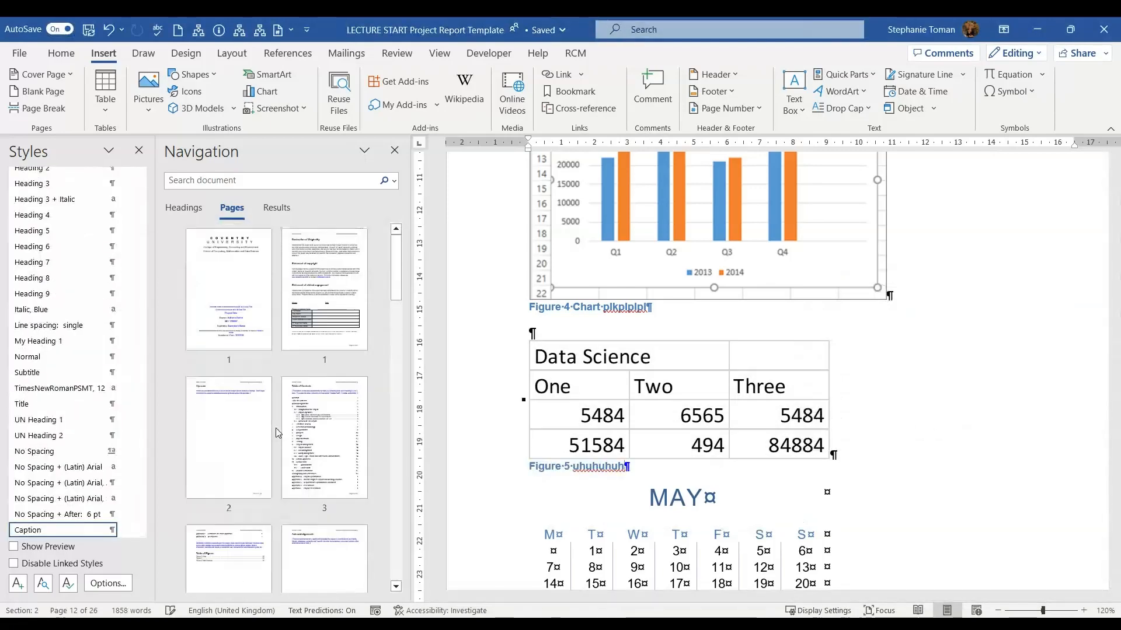
click(221, 558)
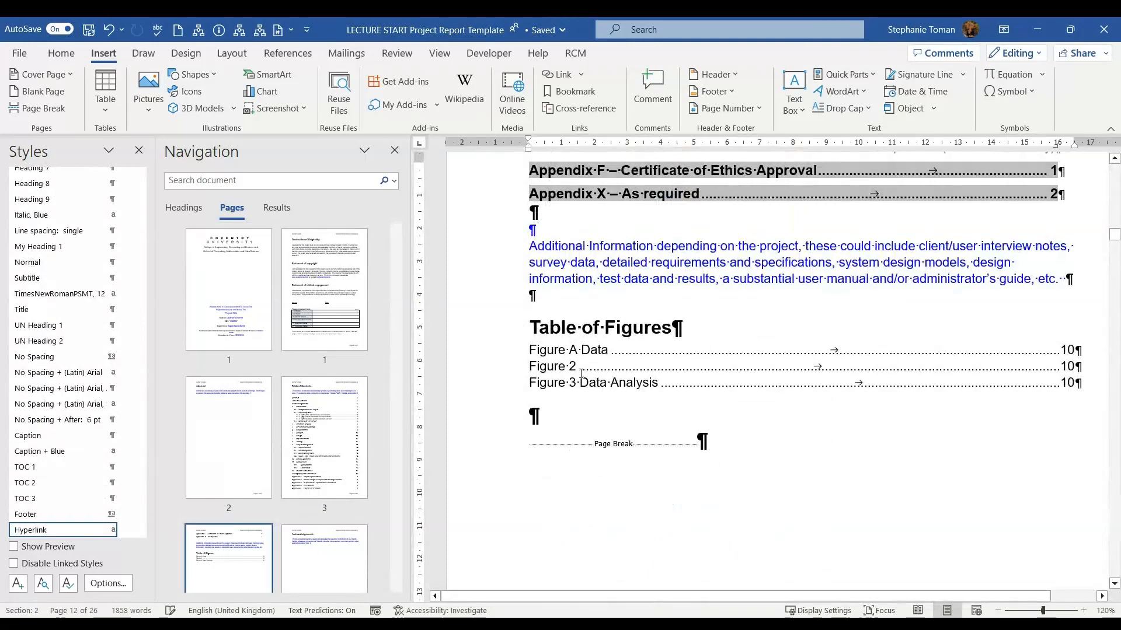
right_click(582, 373)
click(657, 254)
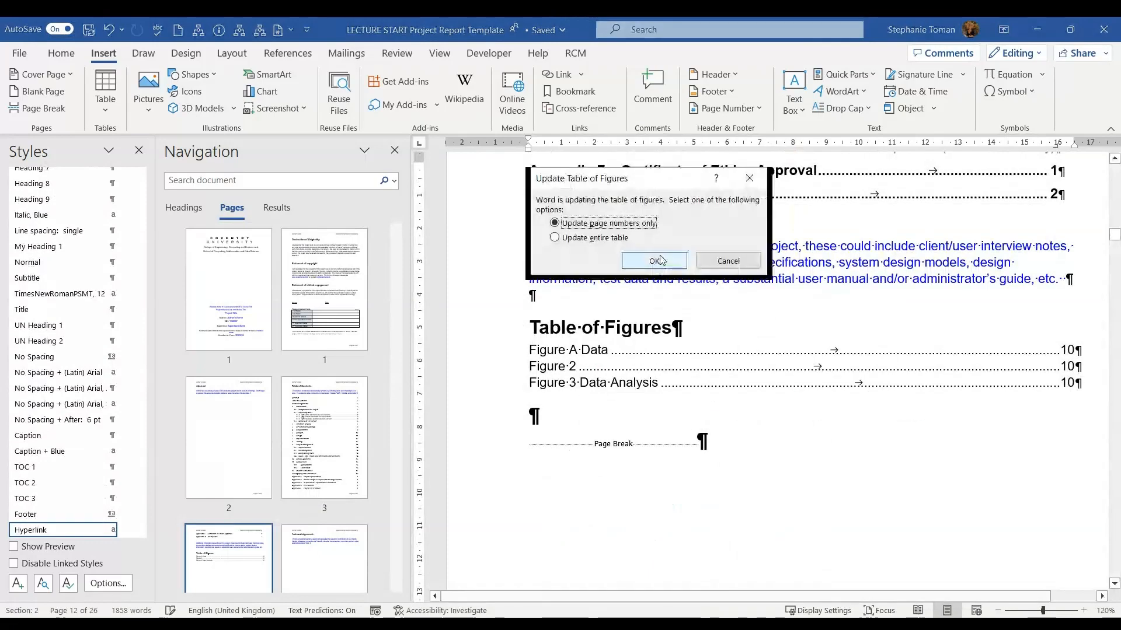
click(565, 238)
click(650, 262)
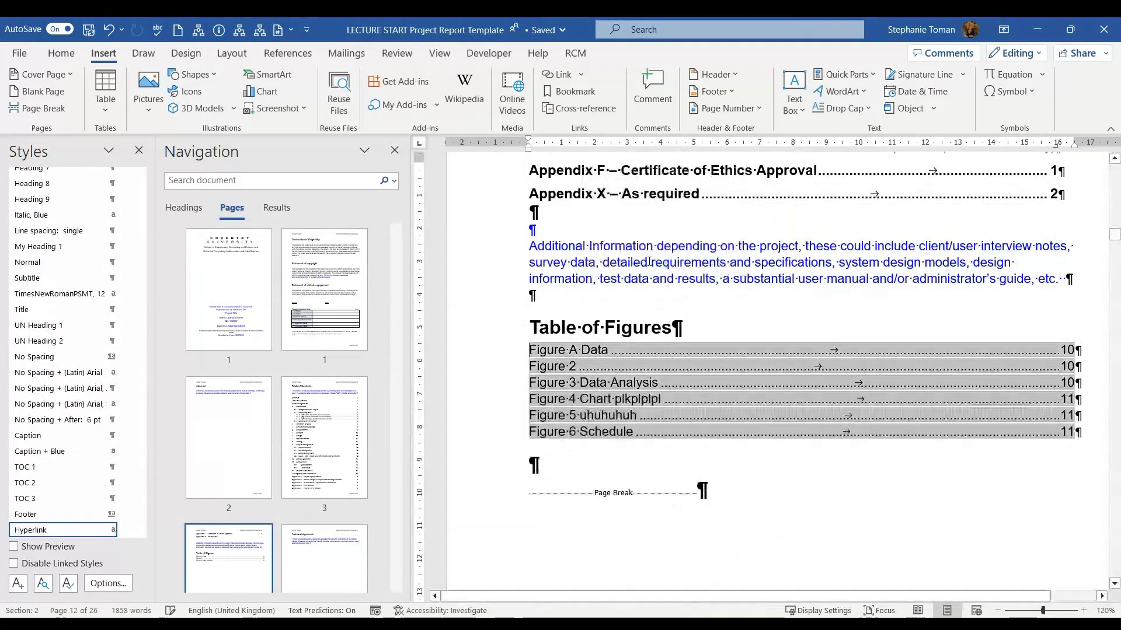
click(930, 542)
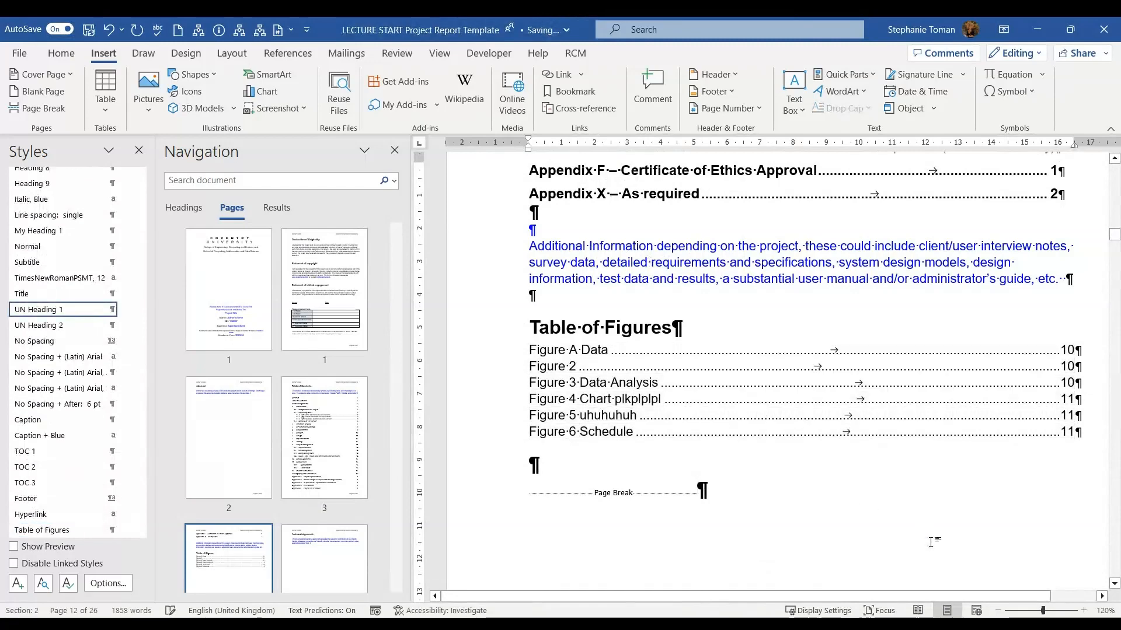
Step: Return to page 11 and delete the worksheet picture with the Sales chart above the Figure 4 caption
scroll(238, 513, down, 10)
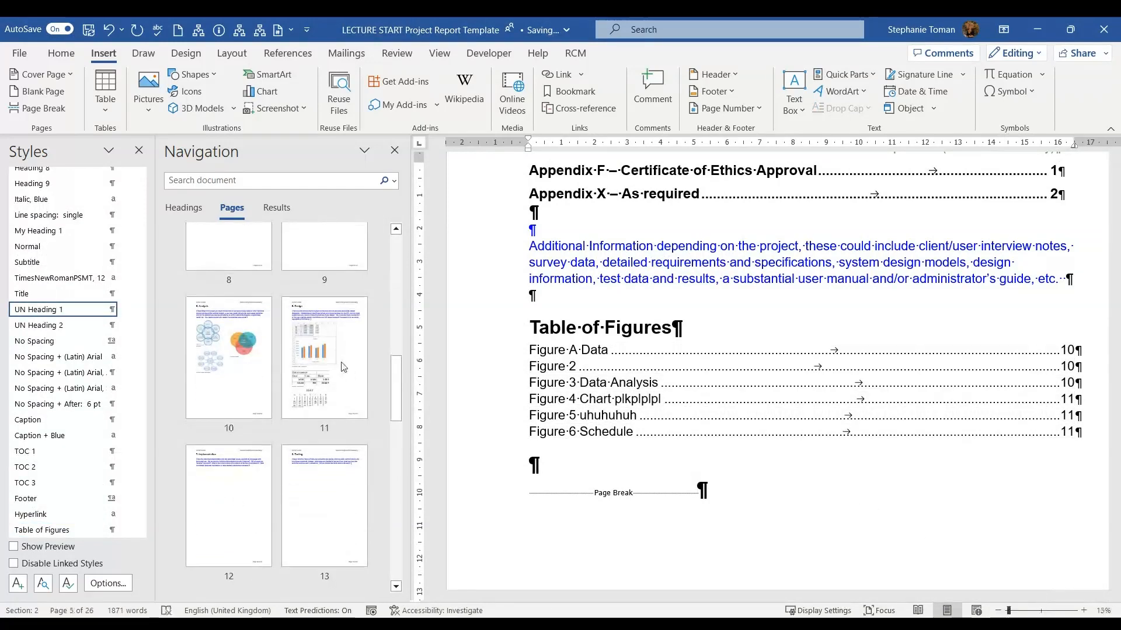
click(324, 359)
scroll(956, 429, down, 6)
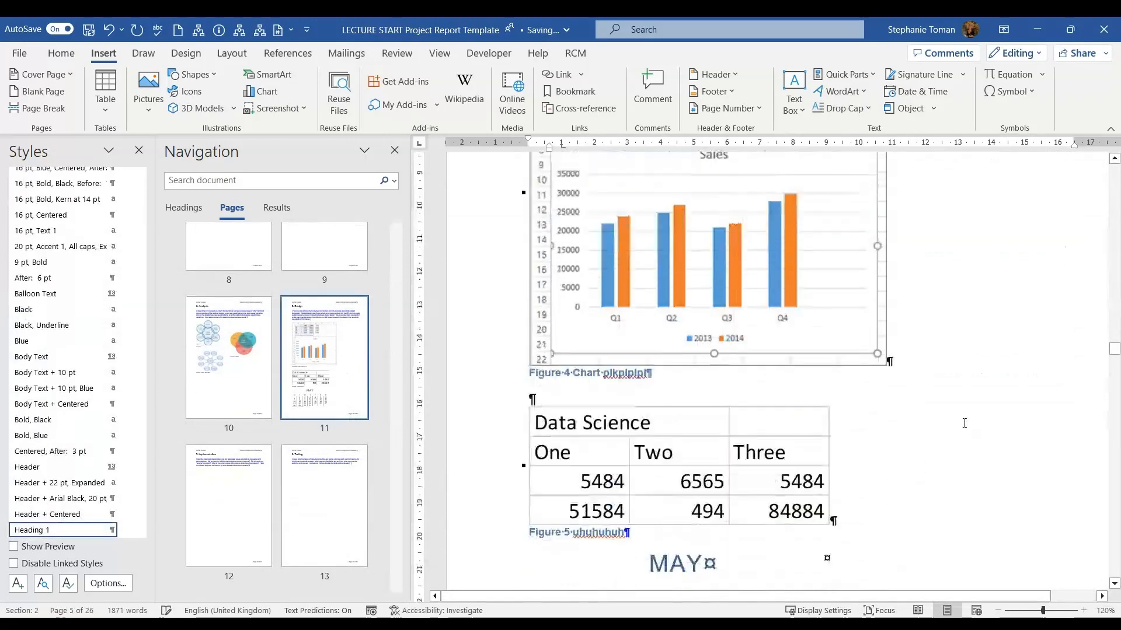
click(545, 243)
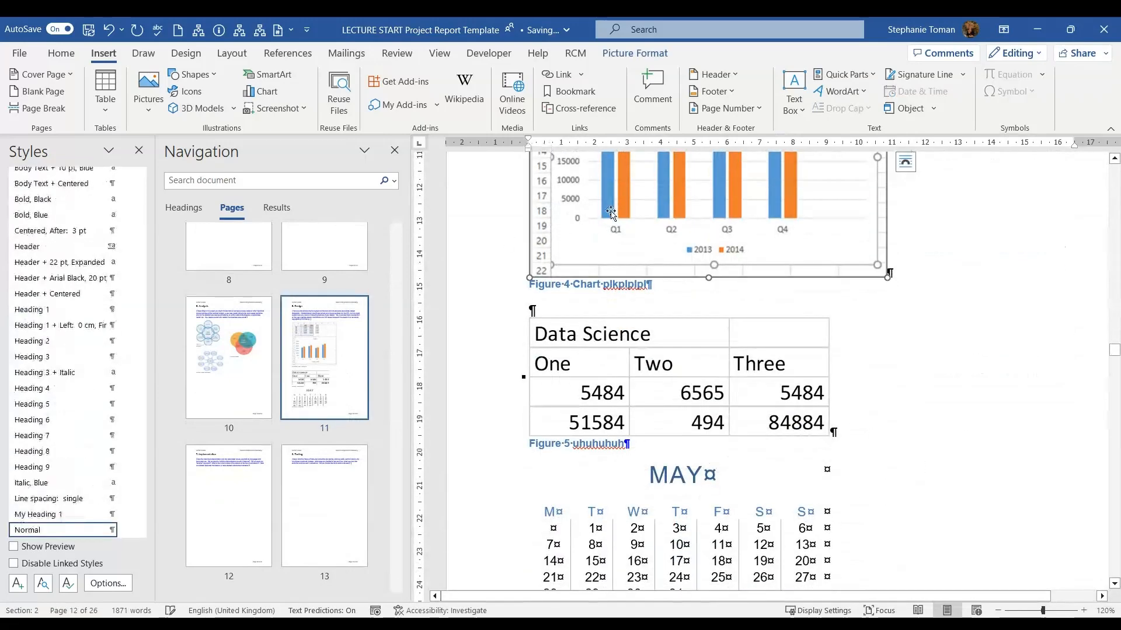
scroll(621, 204, down, 5)
click(621, 205)
scroll(623, 206, up, 5)
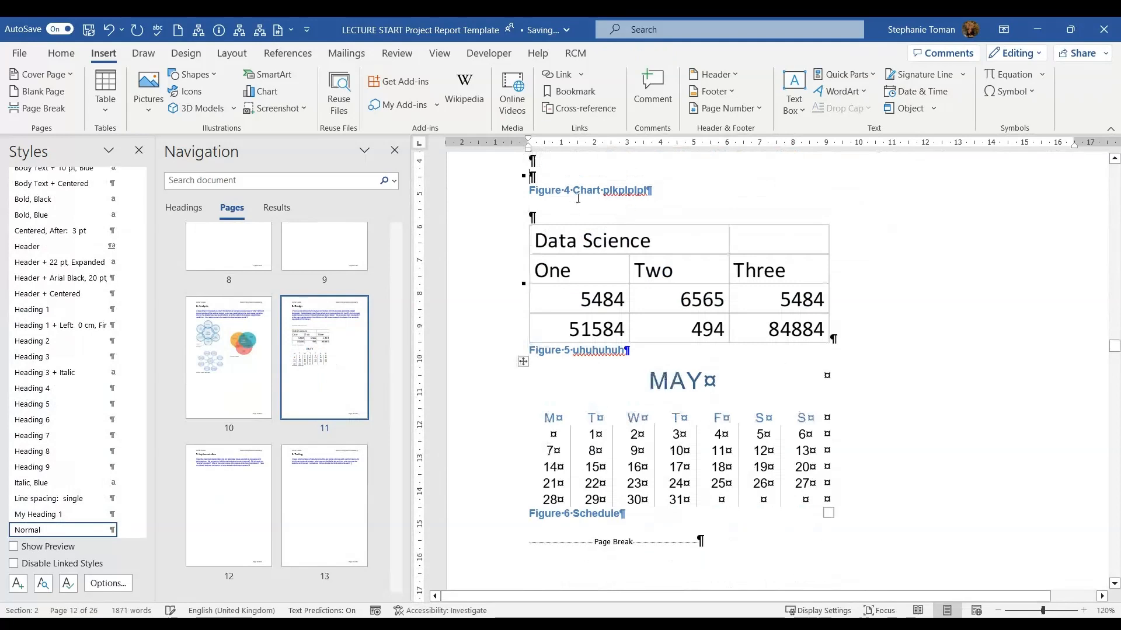
Step: Delete the Figure 4 caption line and the surplus empty paragraph above the Data Science table
drag(530, 188, 664, 188)
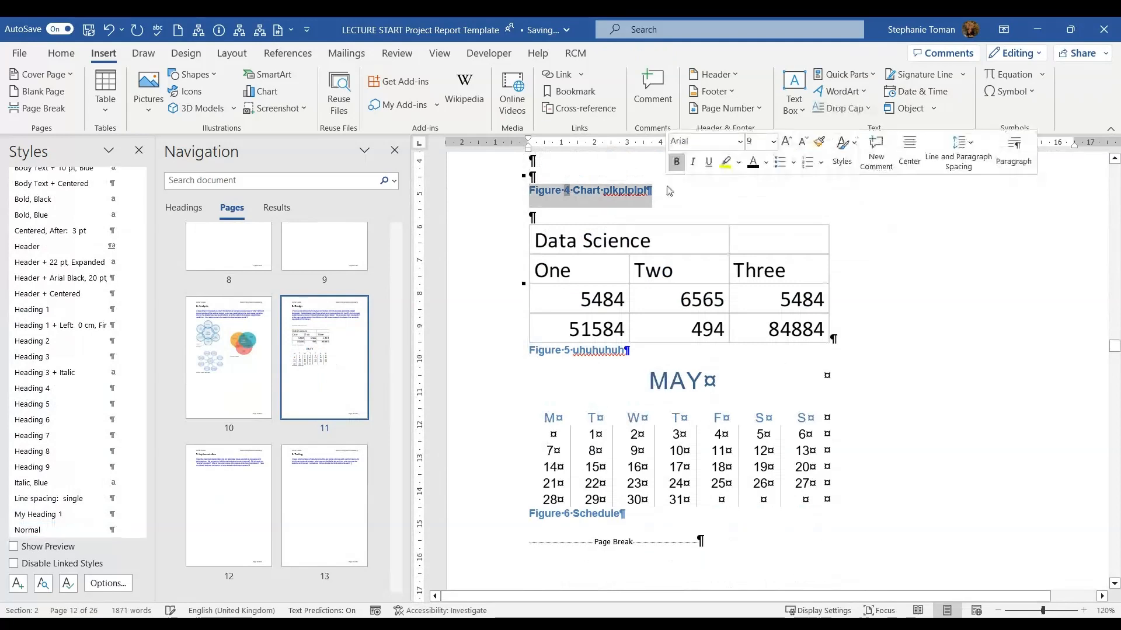
key(Delete)
key(BackSpace)
key(BackSpace)
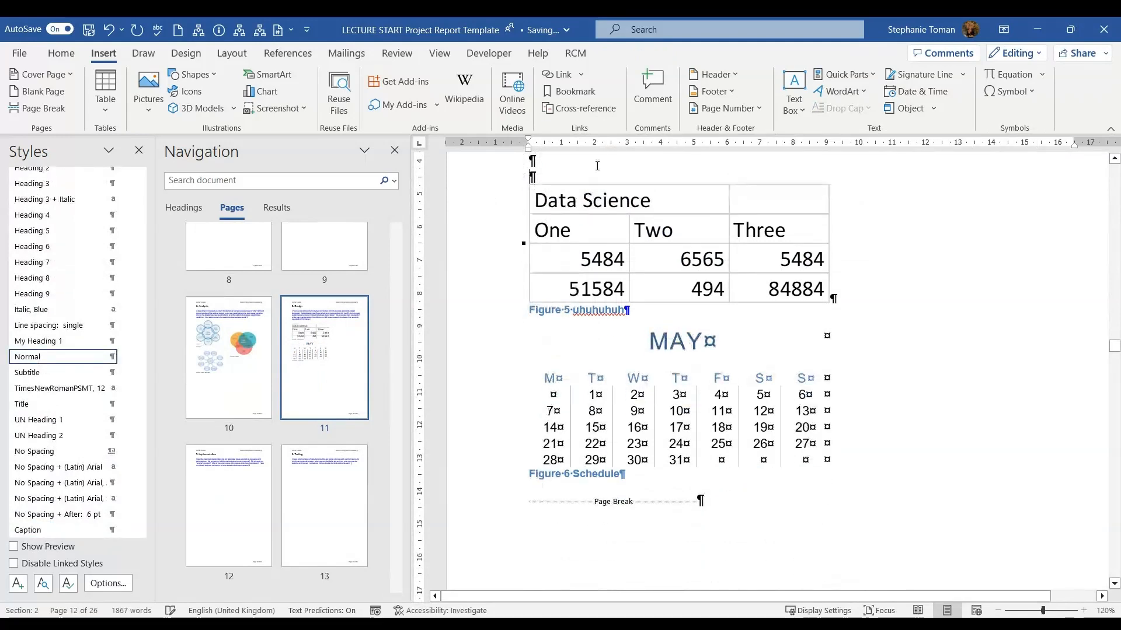
Step: Go to the Table of Figures near the document's start and update the entire table after the caption deletion
click(952, 342)
scroll(957, 348, up, 3)
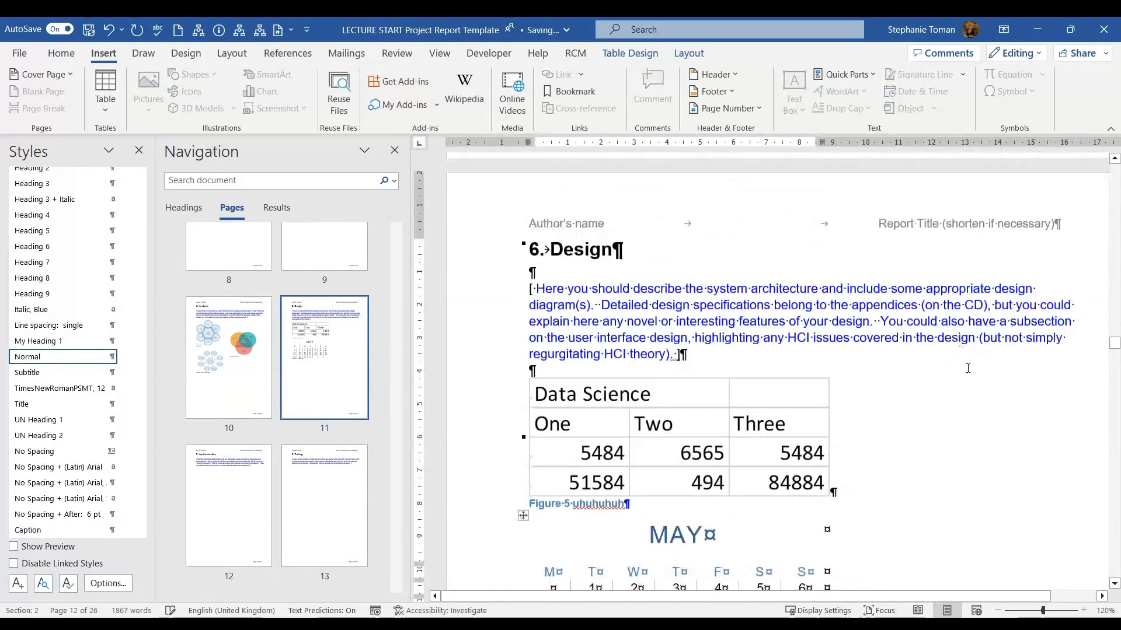
click(1067, 446)
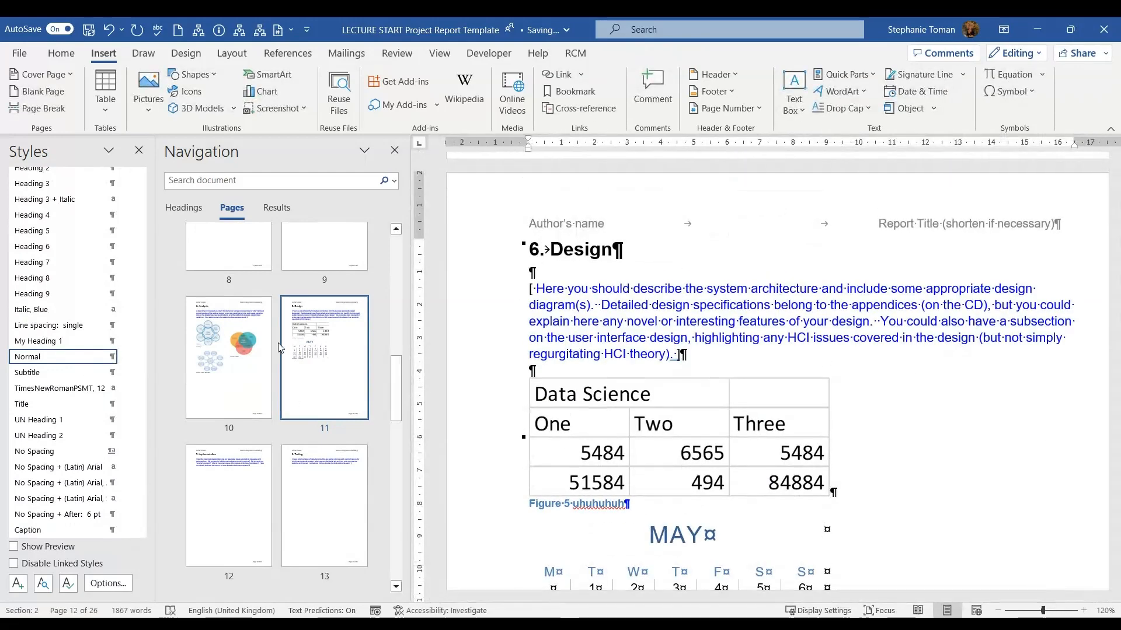
scroll(239, 467, up, 10)
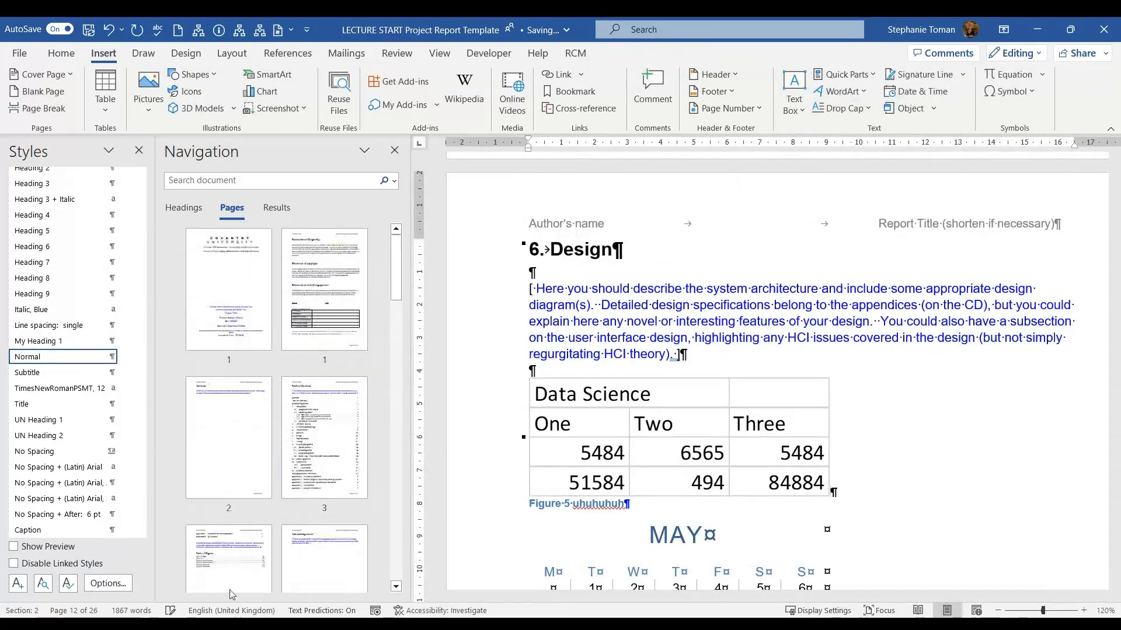
click(225, 565)
right_click(572, 416)
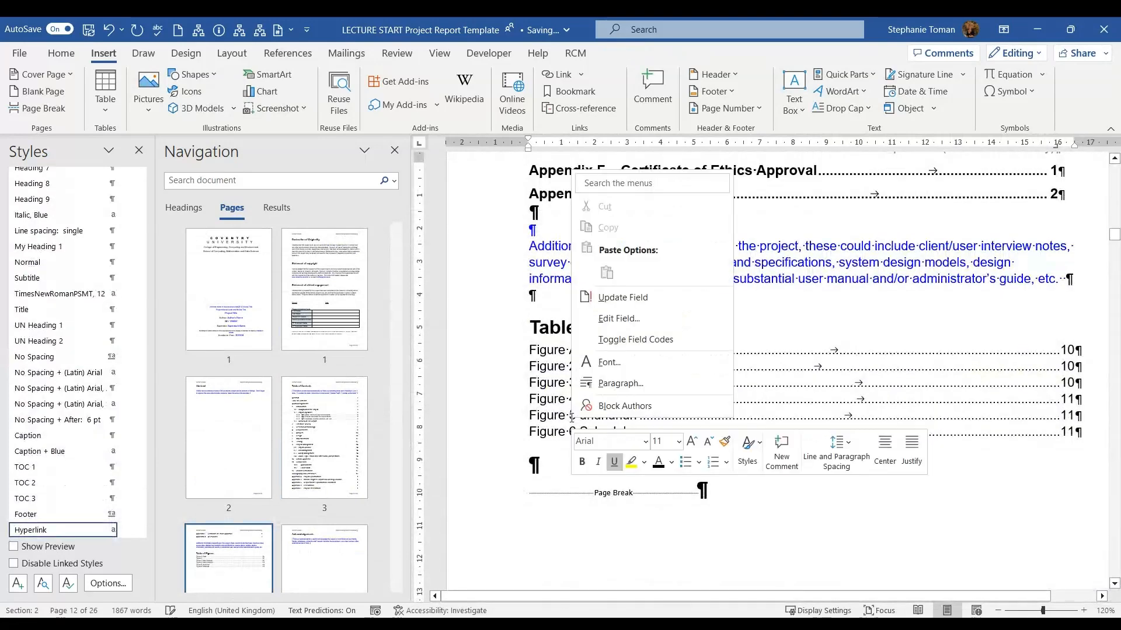
click(623, 298)
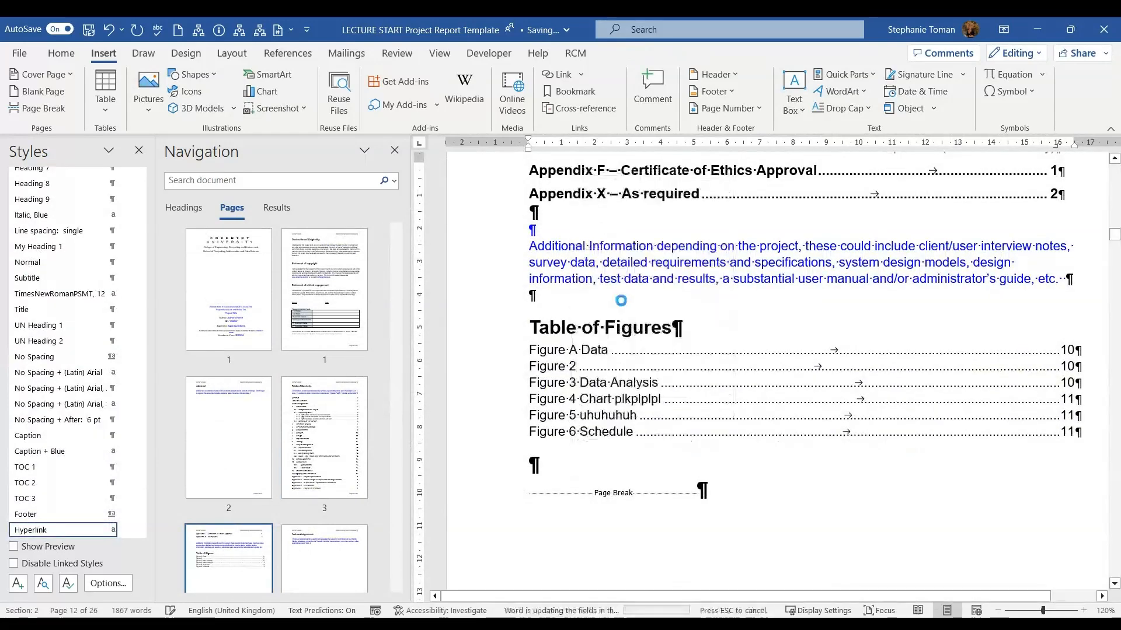
click(925, 490)
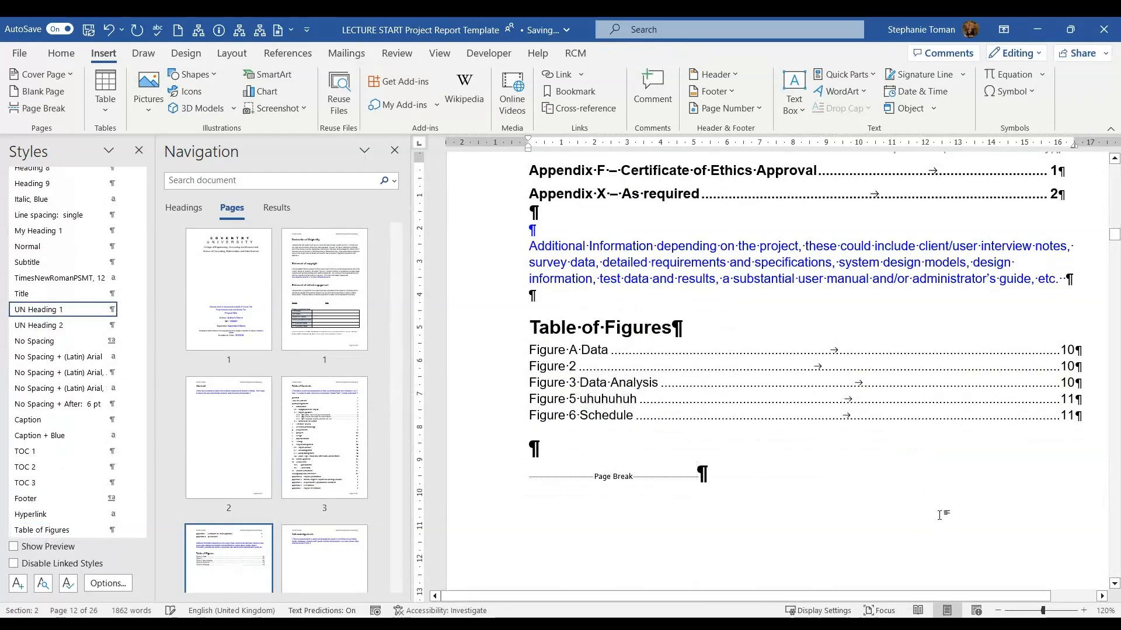
Step: Update the Table of Figures field once more from its Figure 2 entry
right_click(572, 368)
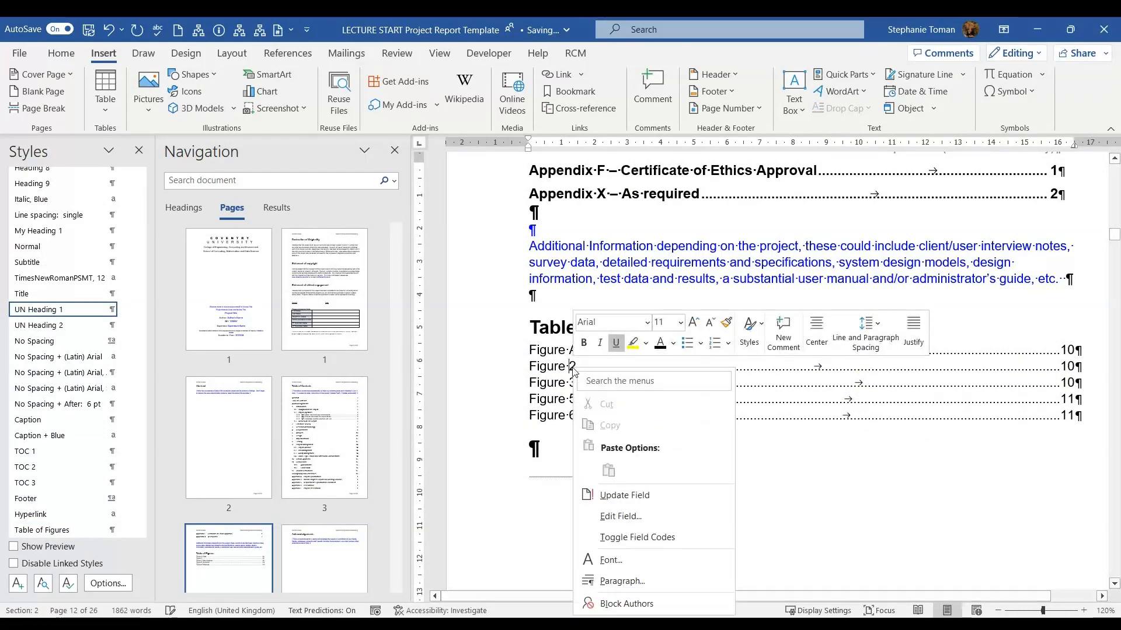
click(624, 495)
click(554, 238)
click(642, 264)
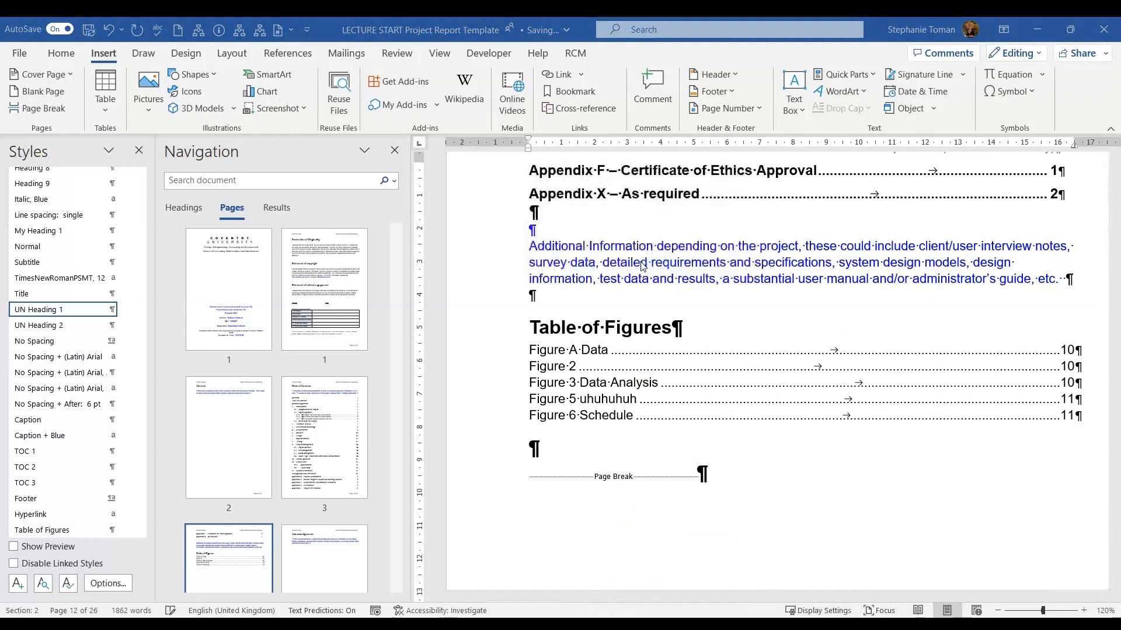
click(876, 517)
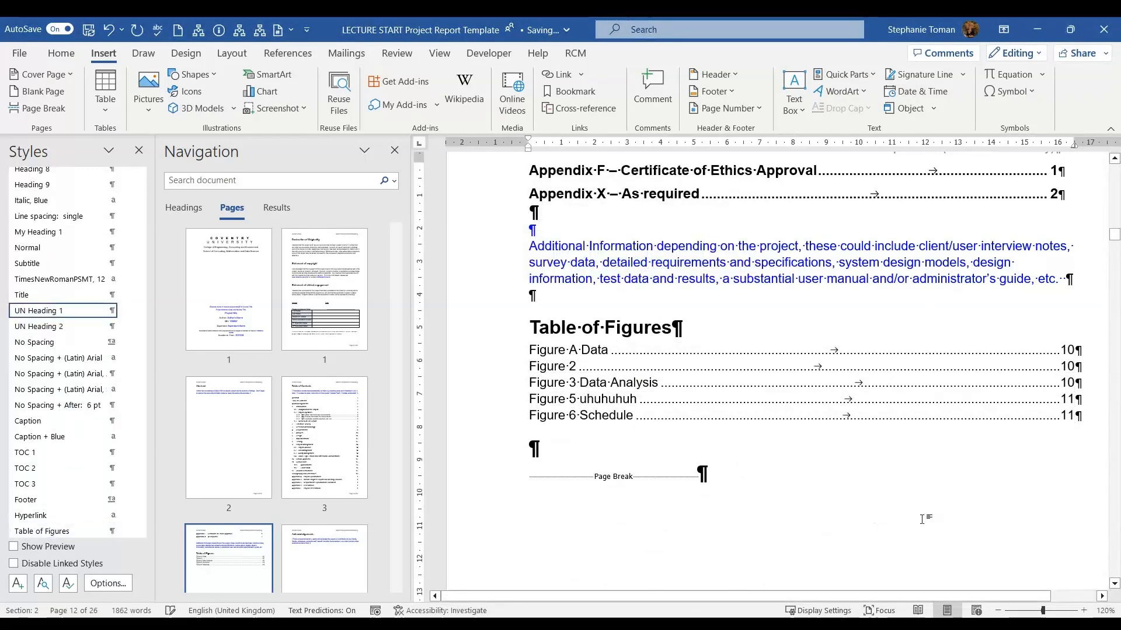
scroll(807, 463, down, 3)
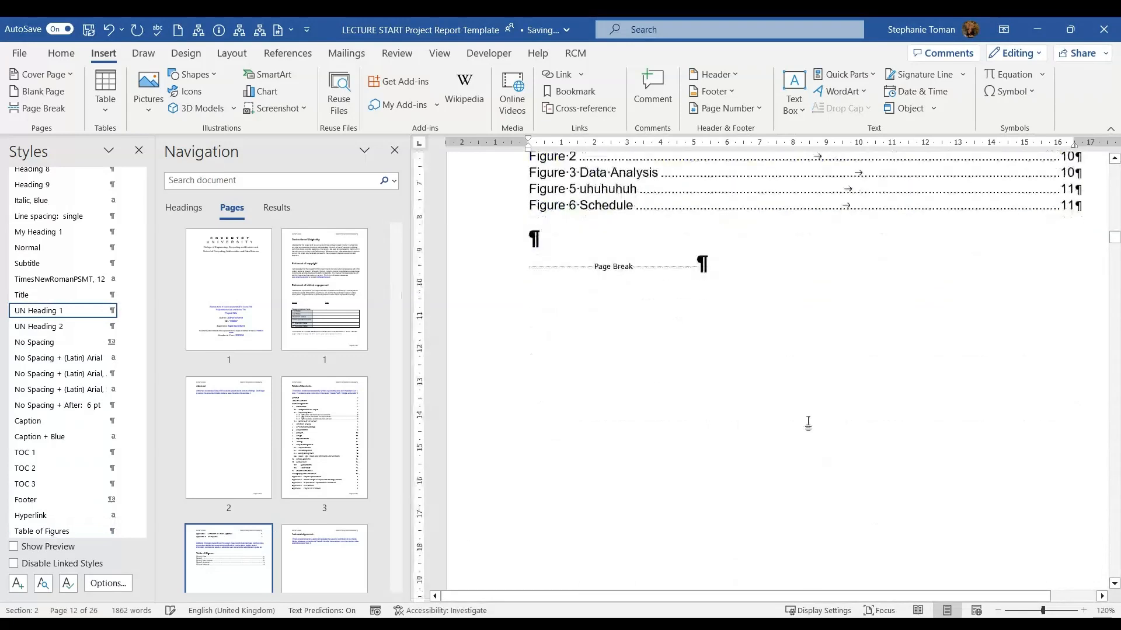
click(530, 238)
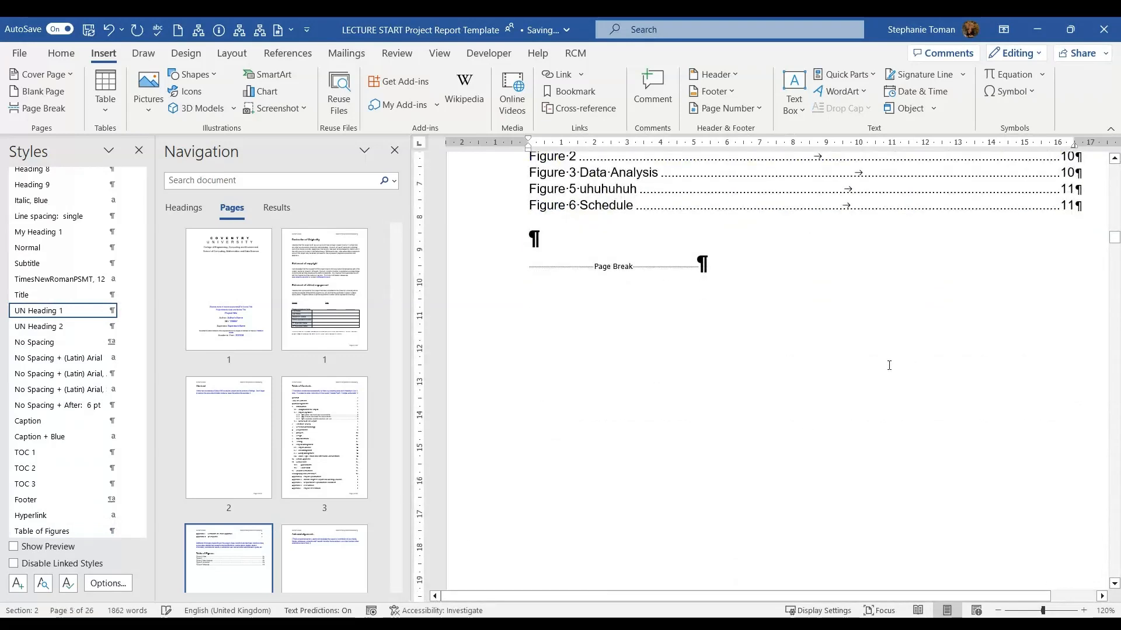
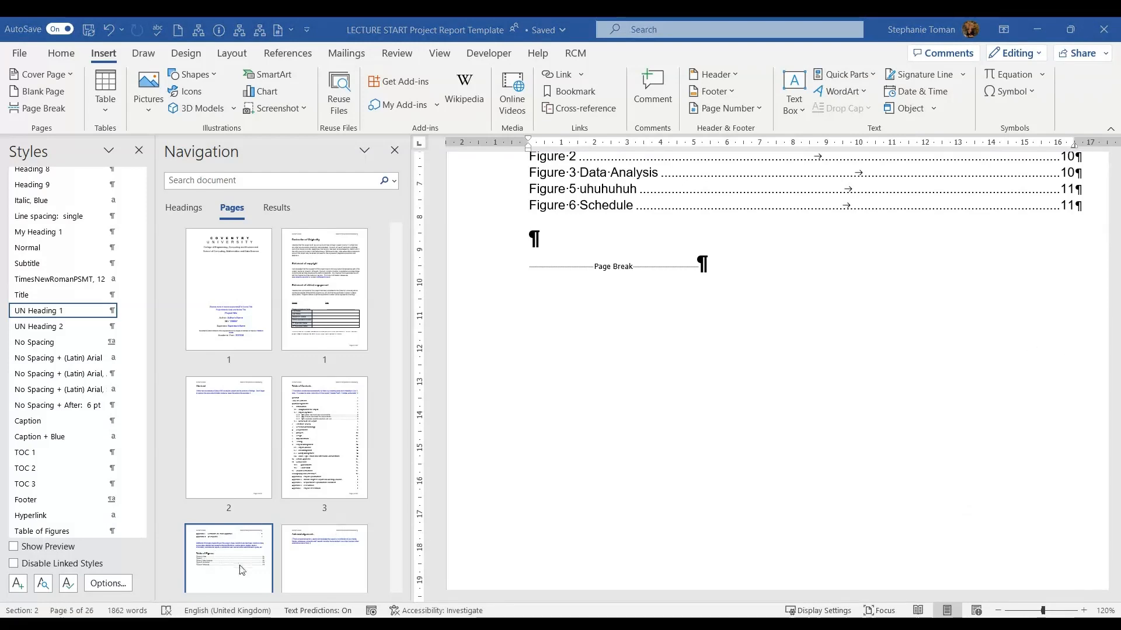
Step: Go to the Testing section on page 13 and insert a table of six columns and three rows below its text
scroll(314, 439, down, 15)
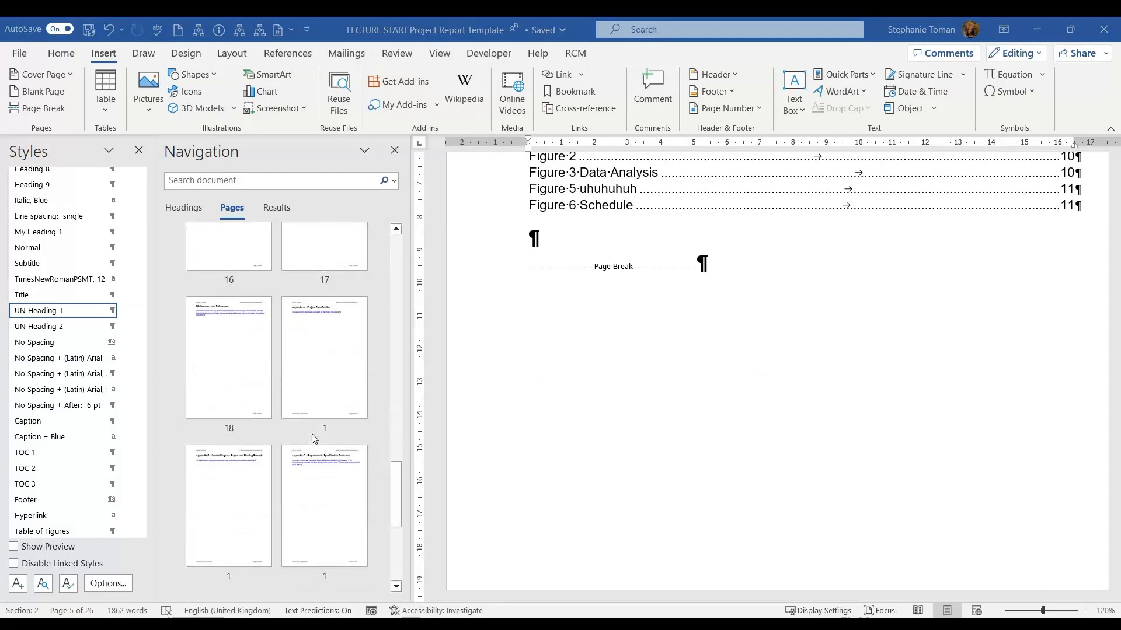
click(205, 325)
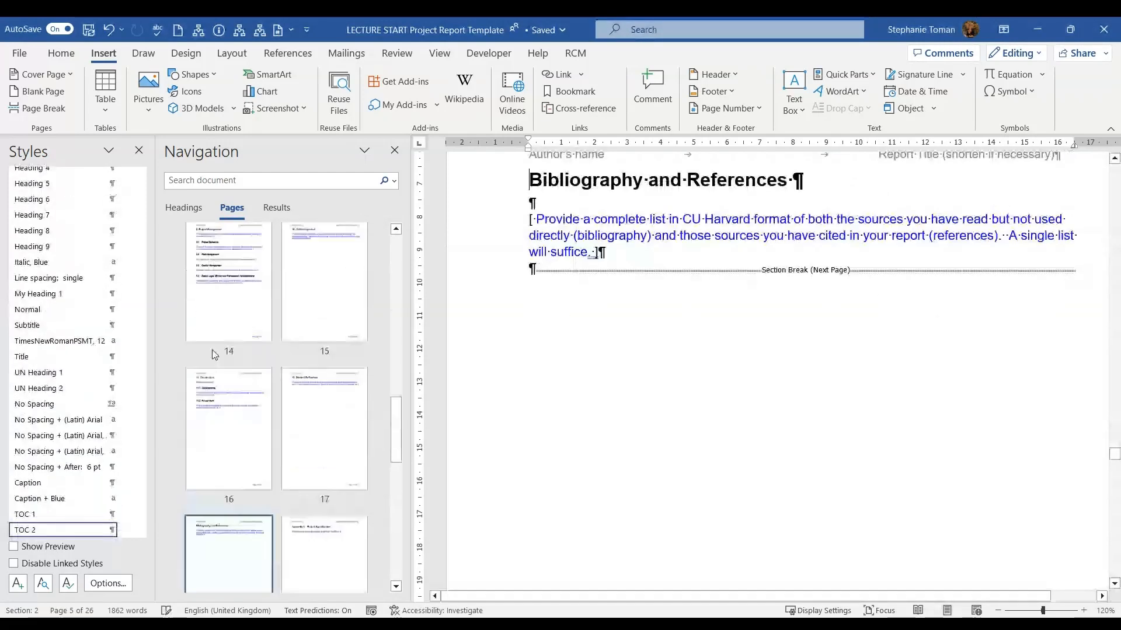
scroll(241, 437, up, 5)
click(339, 475)
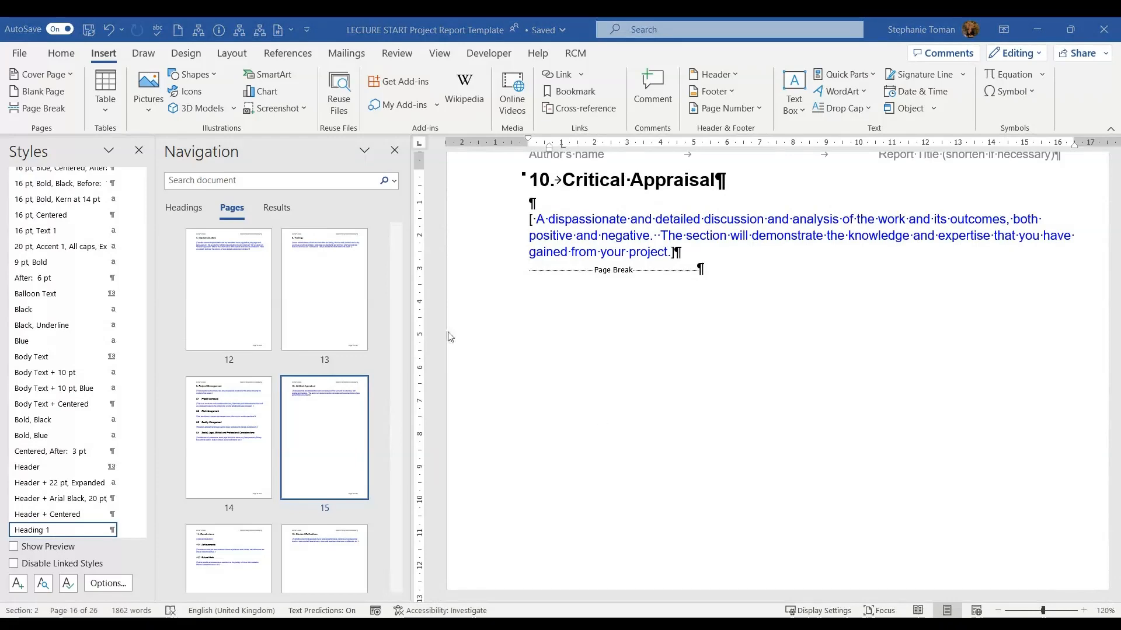
click(299, 330)
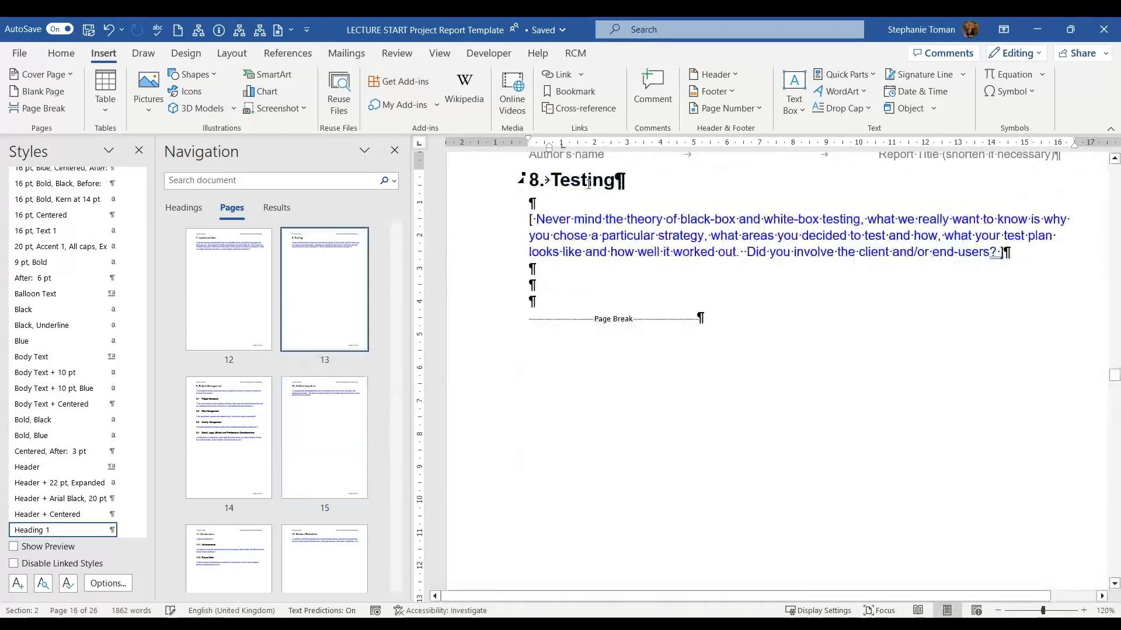
click(882, 362)
scroll(759, 420, up, 2)
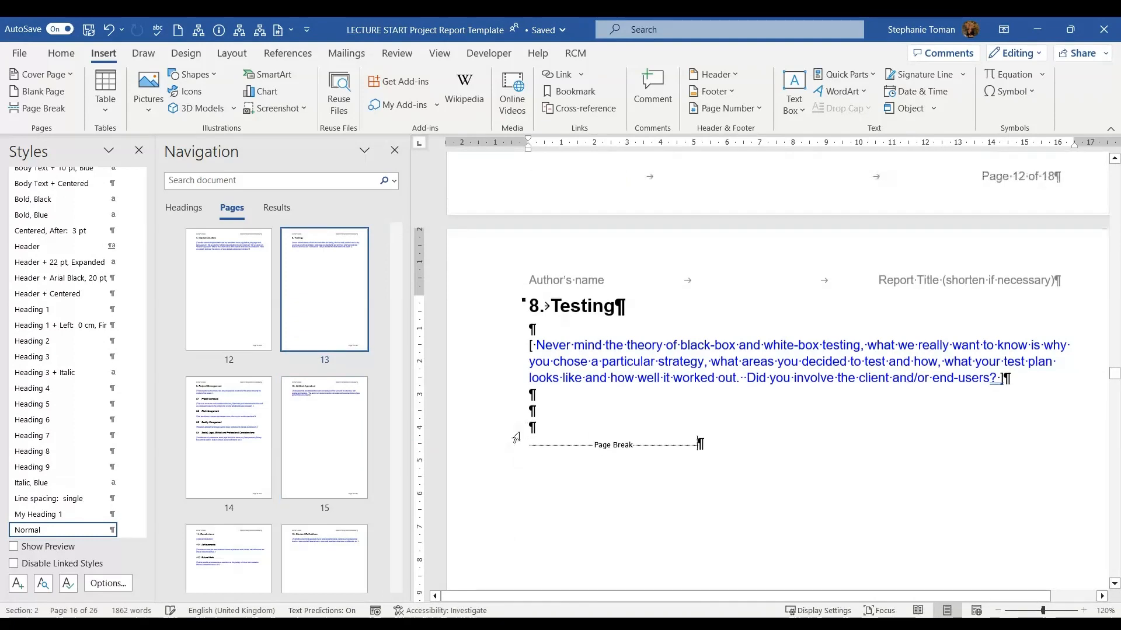
double_click(533, 426)
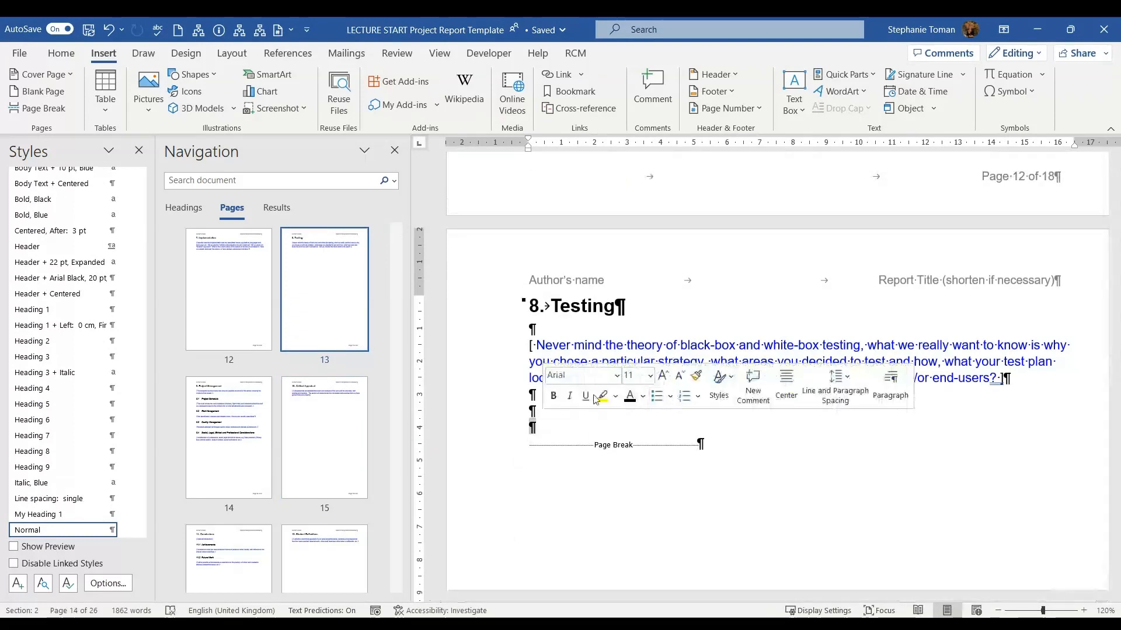
click(106, 92)
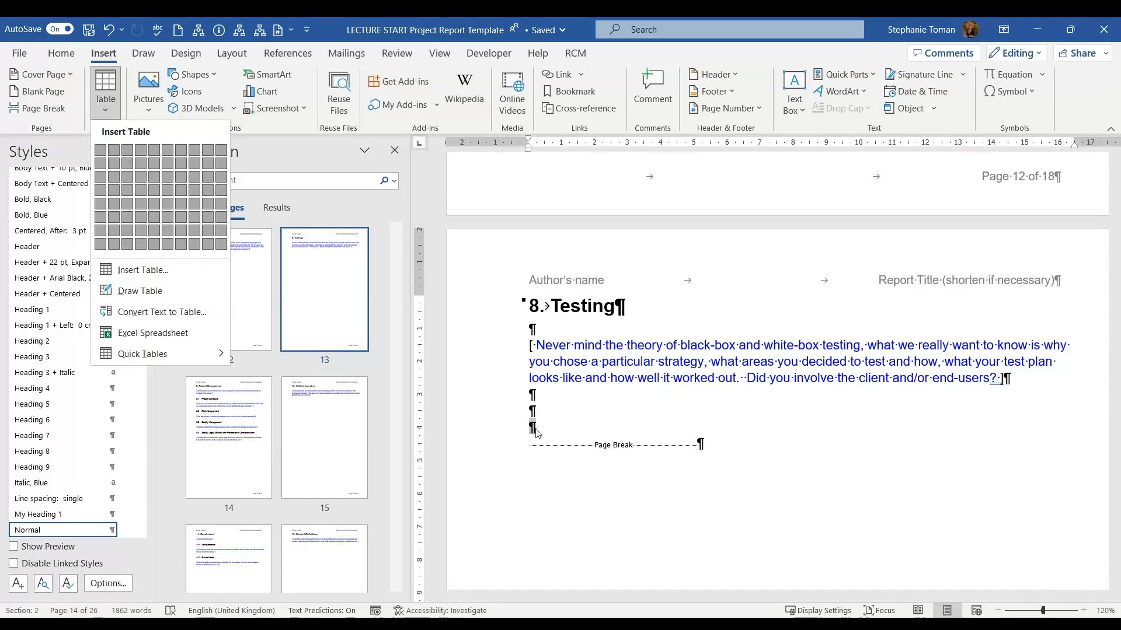
click(611, 434)
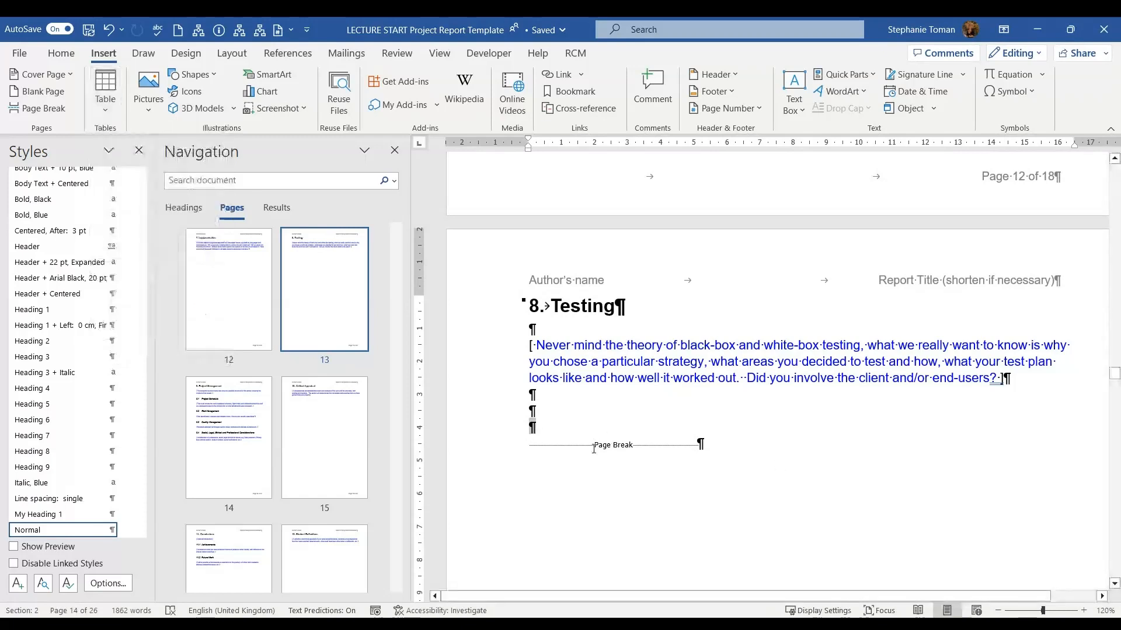
click(105, 93)
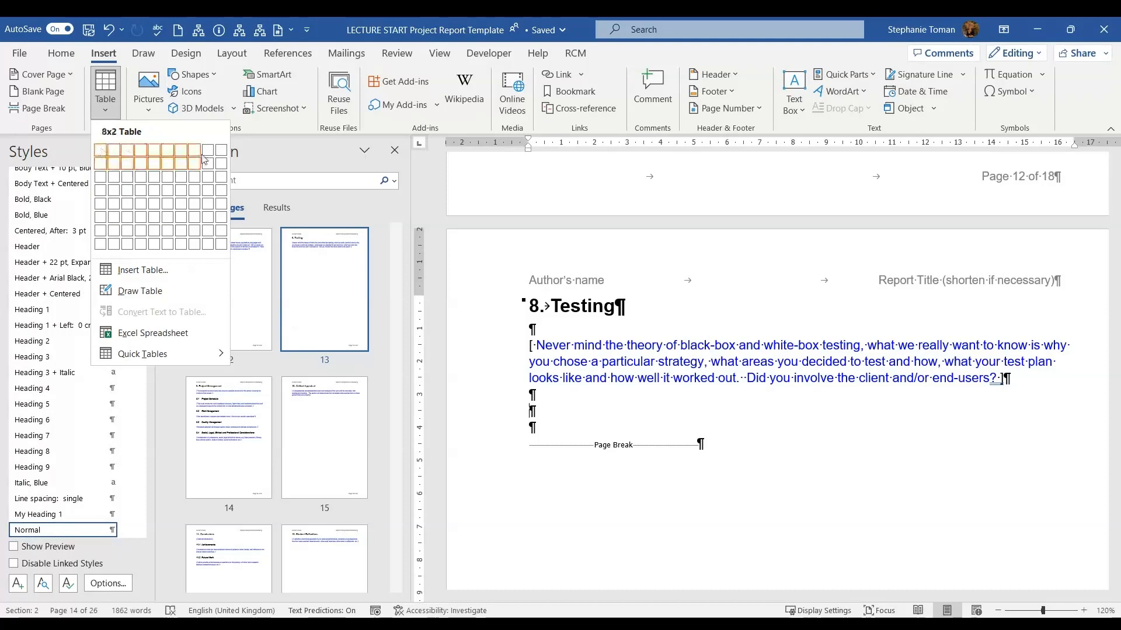
click(167, 176)
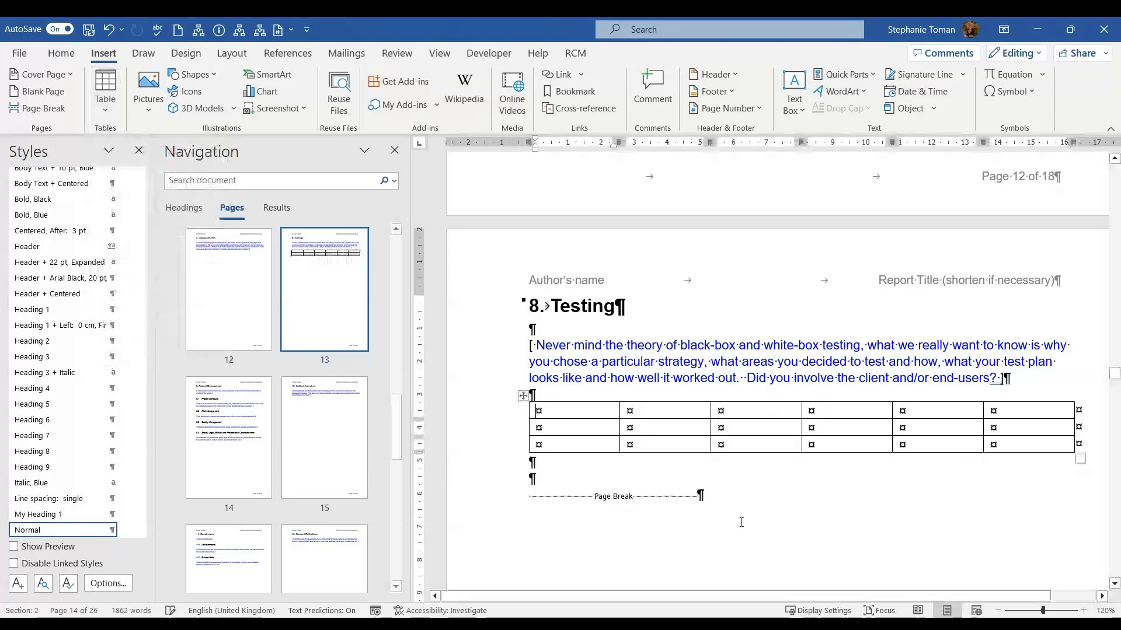
Step: Enter Test 1 in the first cell of the new table in the Testing section
click(544, 397)
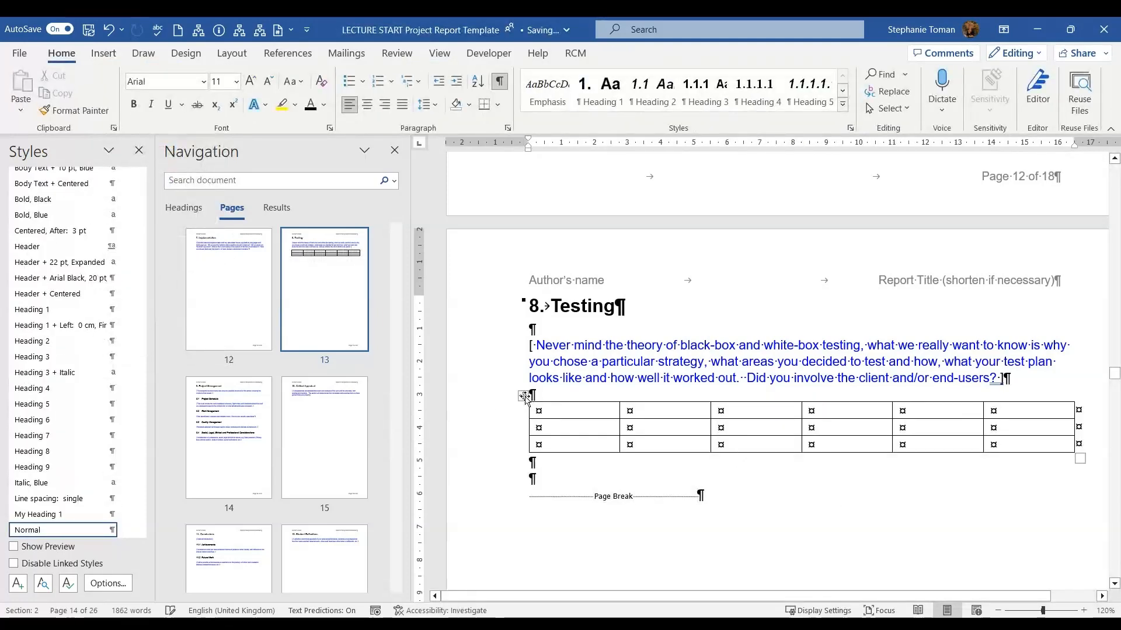
click(555, 410)
text(T)
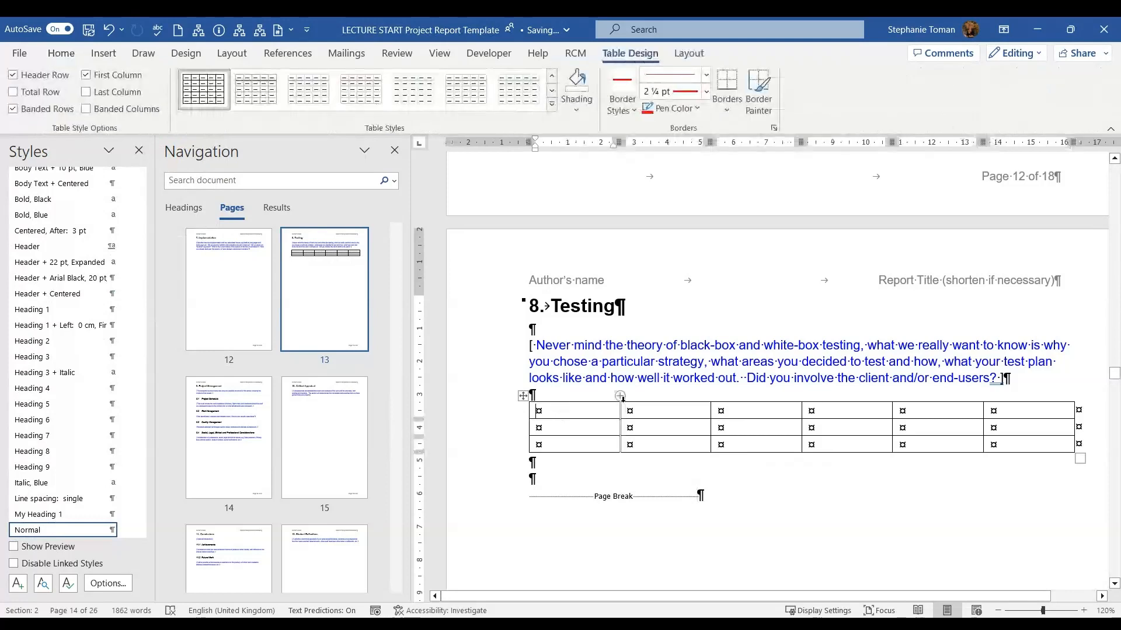
text(est 1)
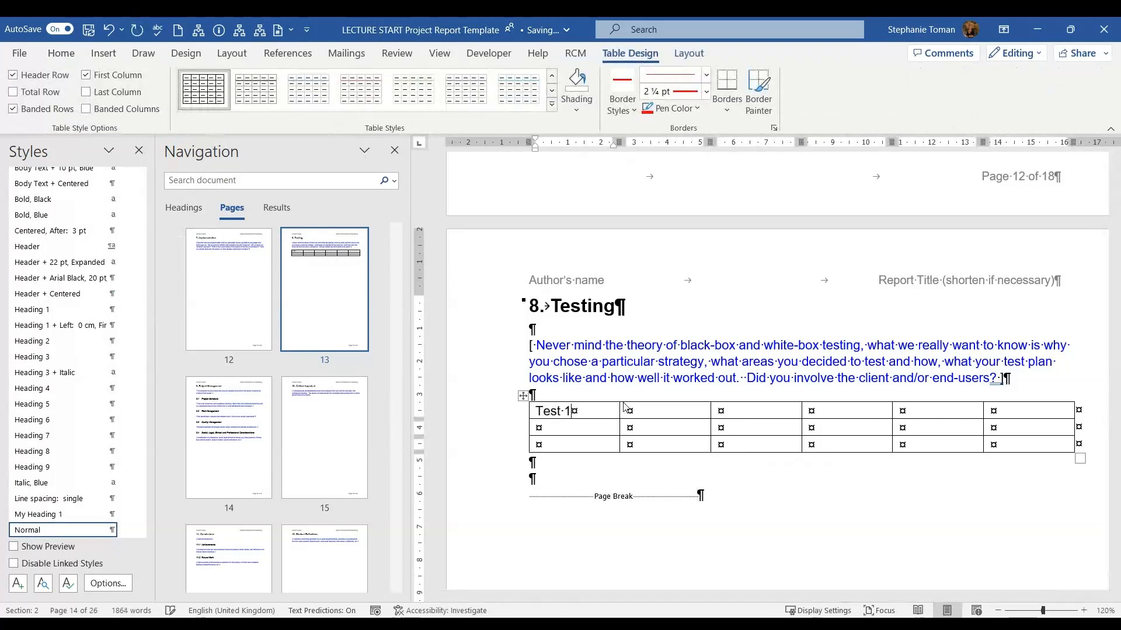
Step: Copy the Test 1 table into the empty paragraph below it and delete the pasted copy
click(521, 398)
right_click(521, 399)
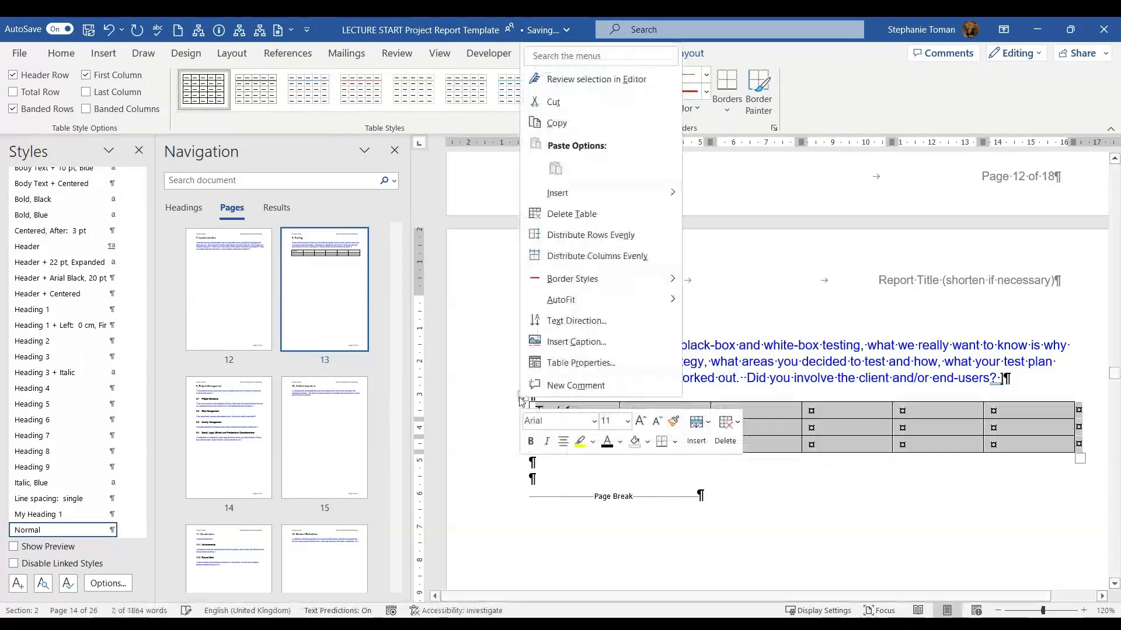
click(562, 123)
click(581, 477)
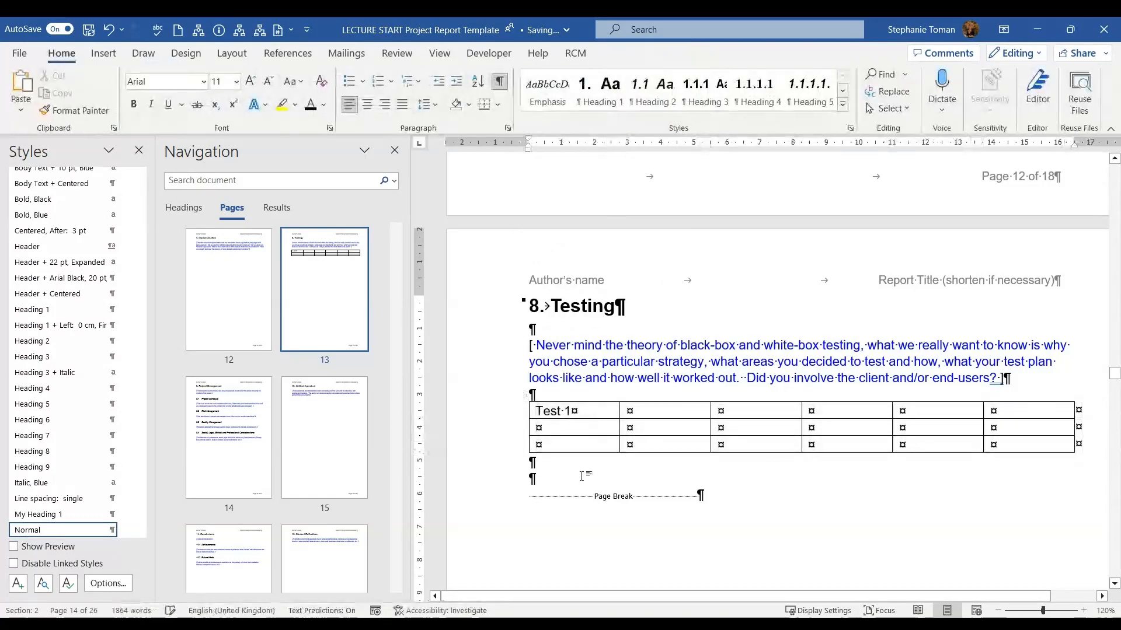
key(ctrl+v)
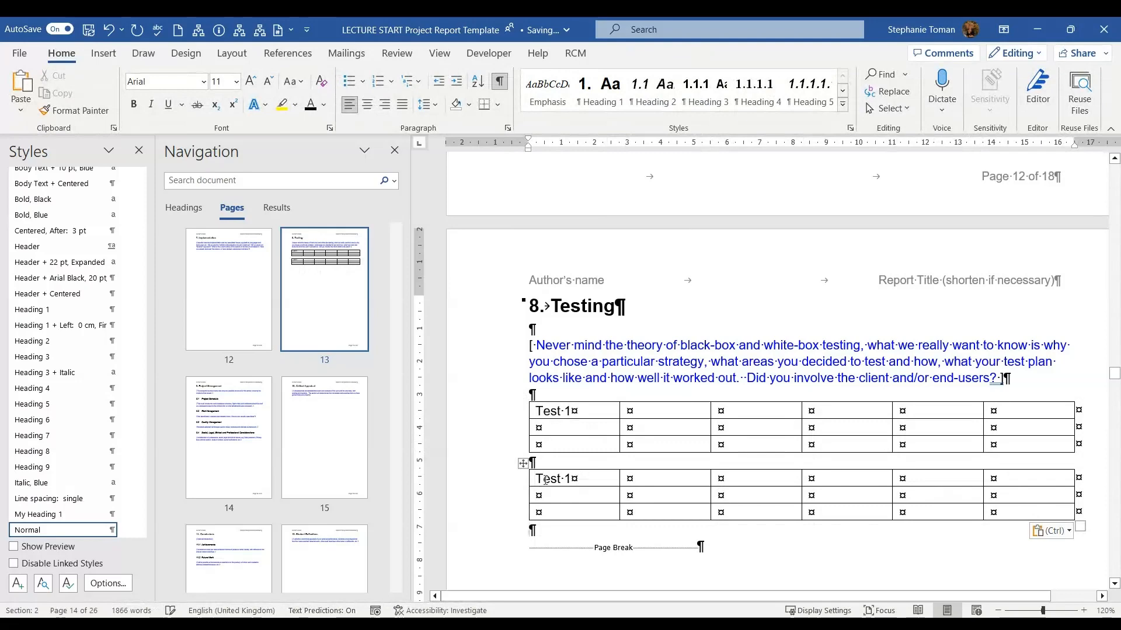
right_click(521, 464)
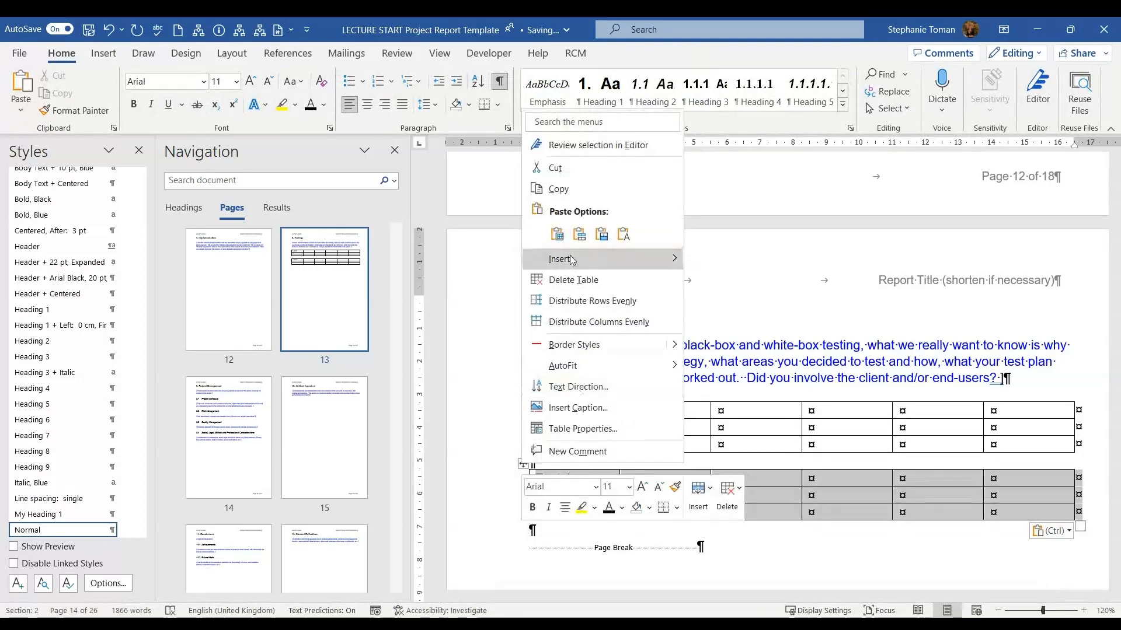
click(572, 285)
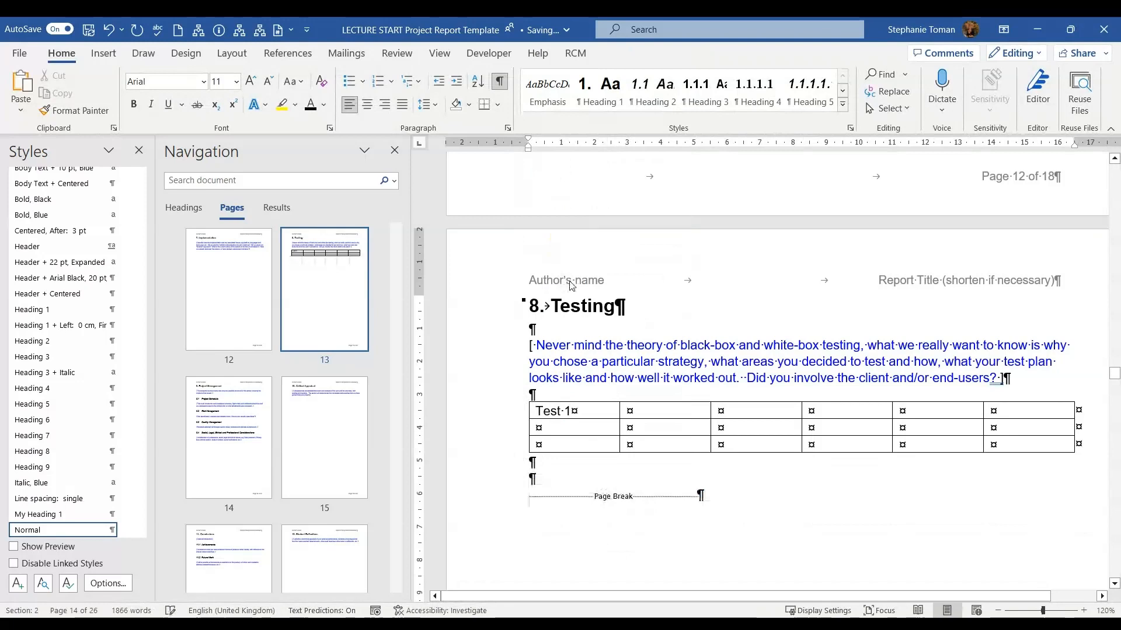
Step: Turn on AutoCaption for Microsoft Word Table with the label Table, positioned below the item
right_click(521, 397)
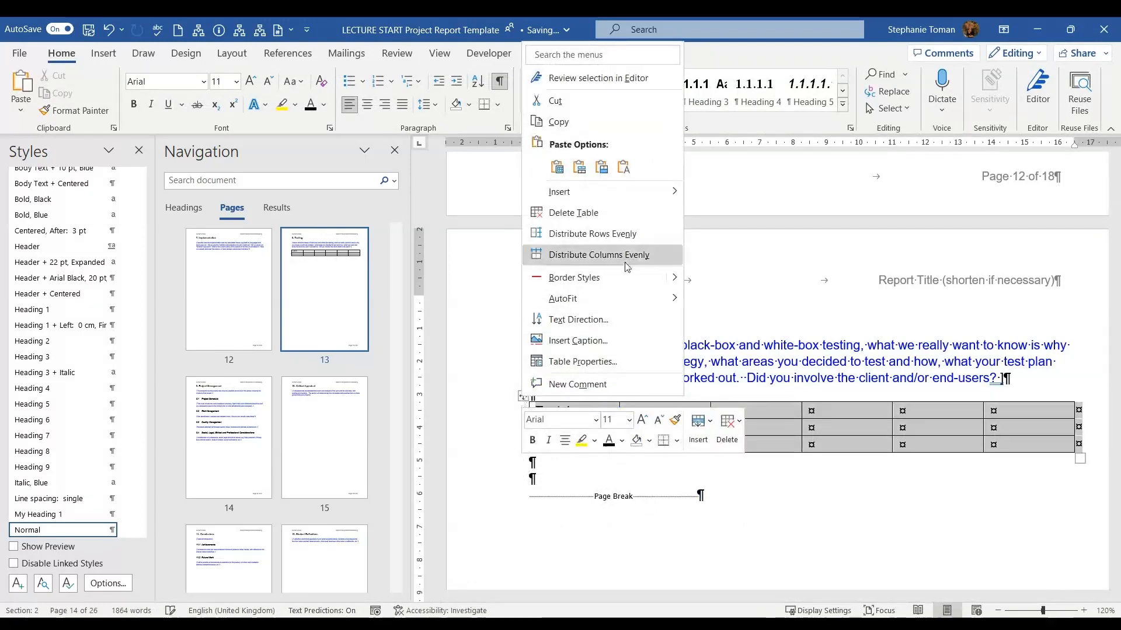
click(602, 346)
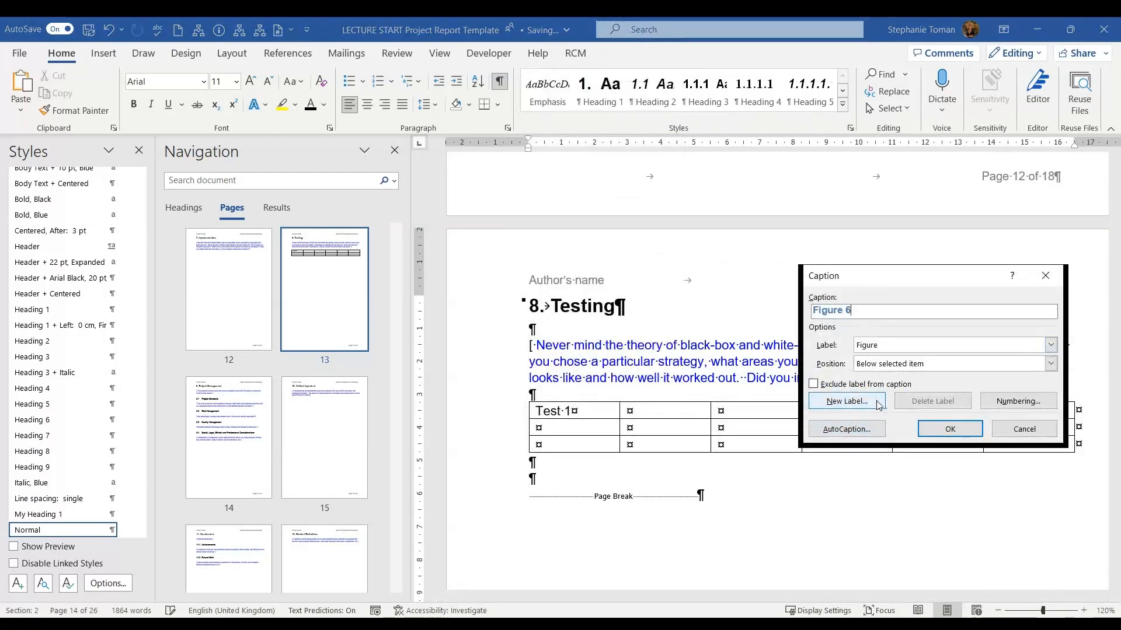
click(818, 431)
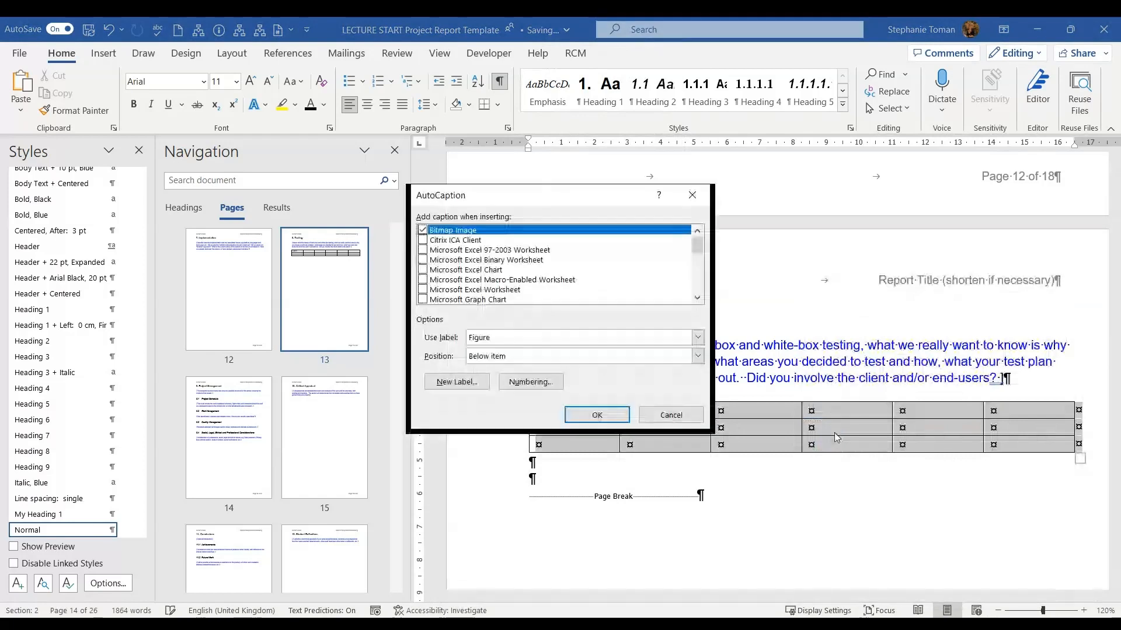
click(698, 297)
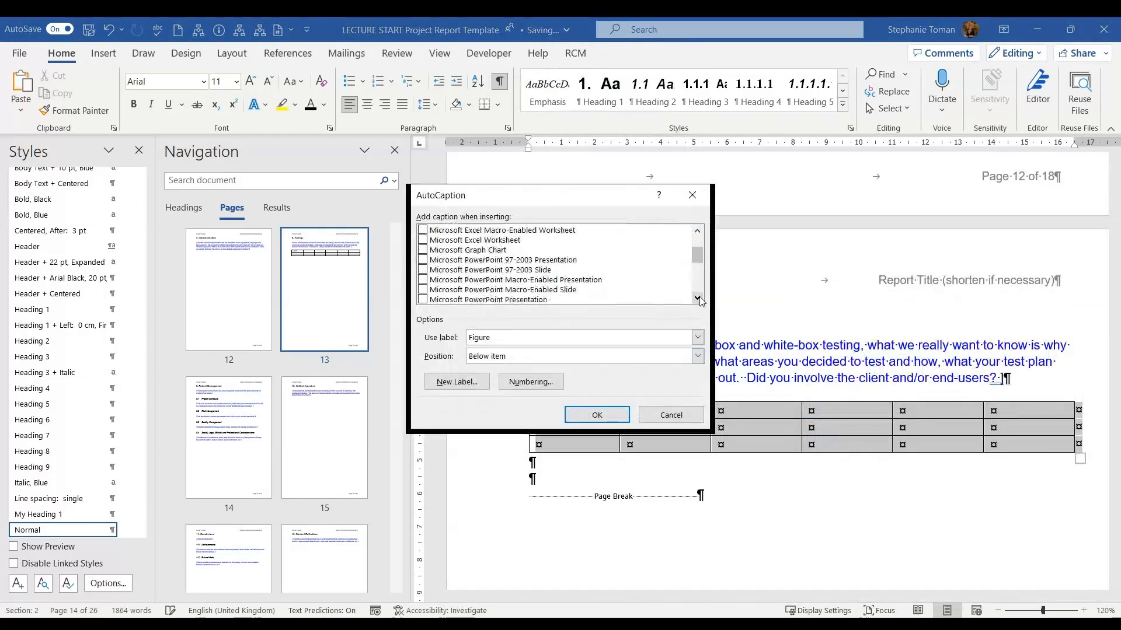
click(698, 299)
click(698, 298)
click(697, 298)
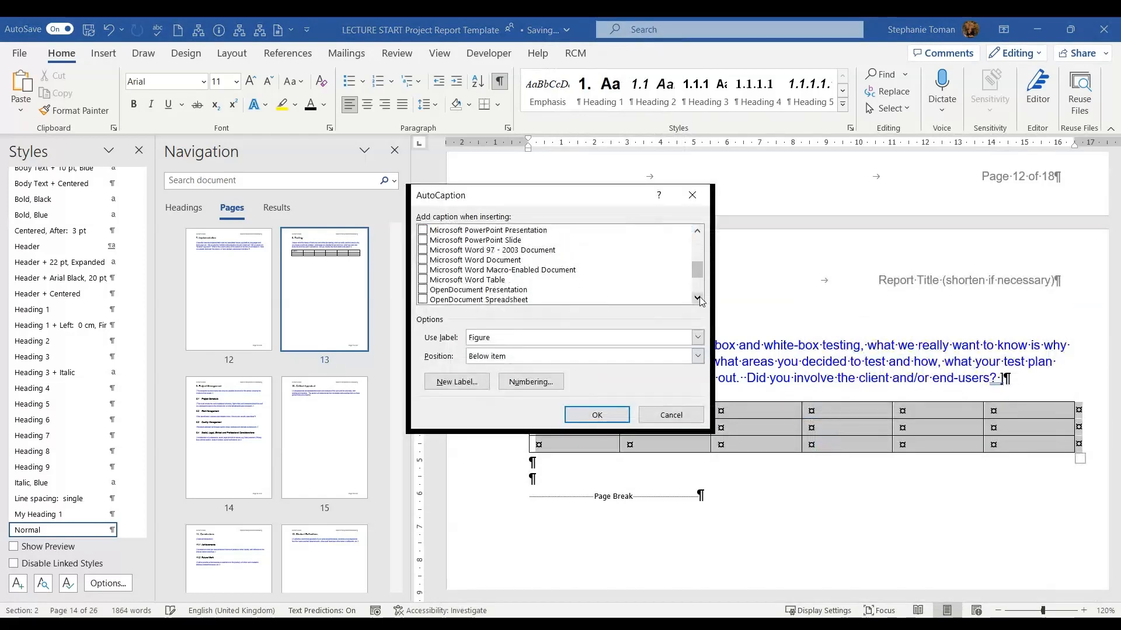
click(423, 280)
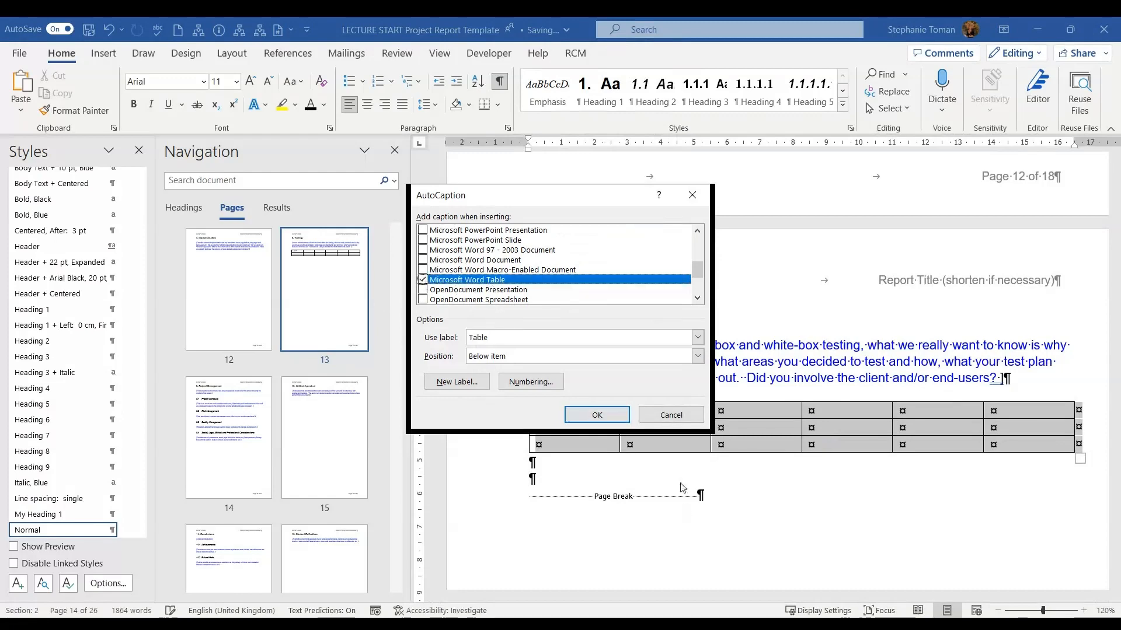
click(596, 416)
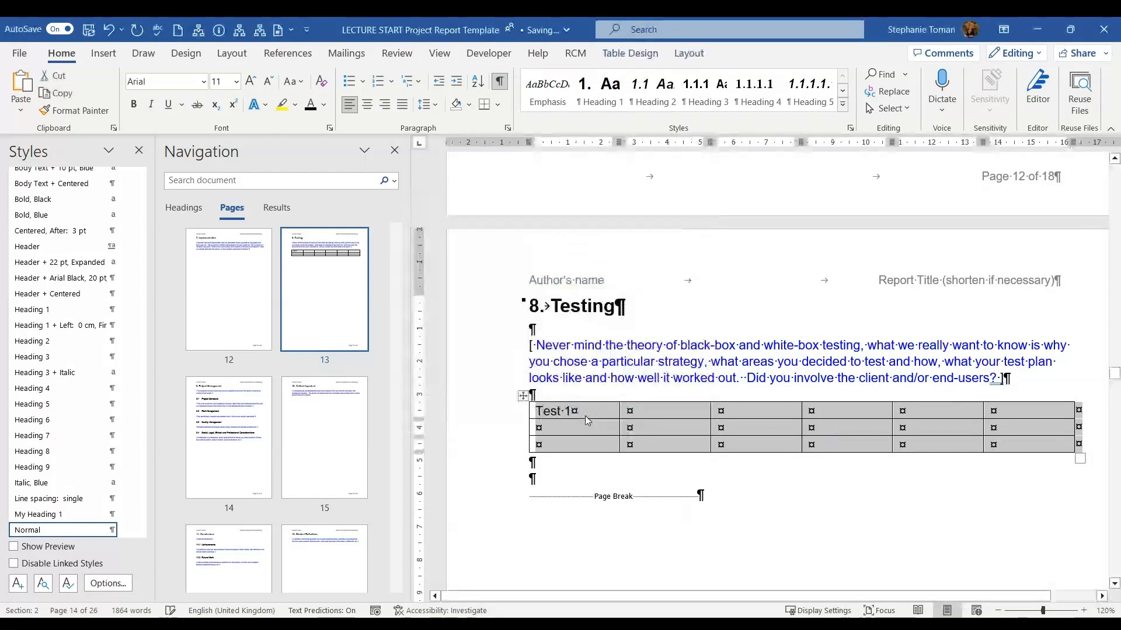
Step: Insert a caption below the Test 1 table in the Testing section, using the label Table and A, B, C numbering
right_click(556, 436)
click(613, 373)
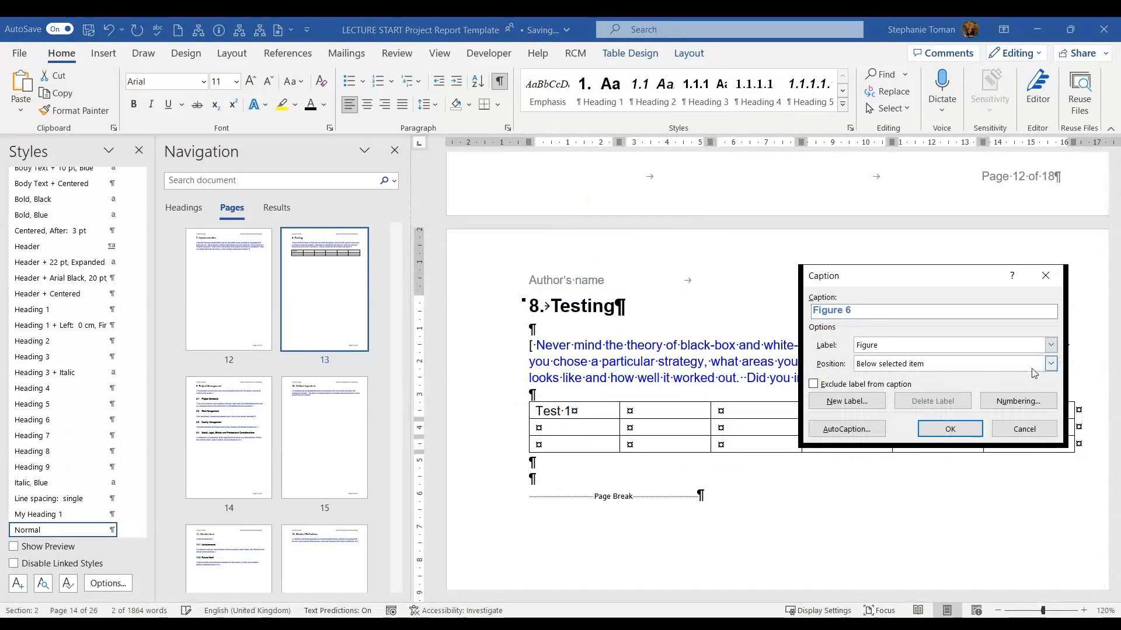
click(898, 379)
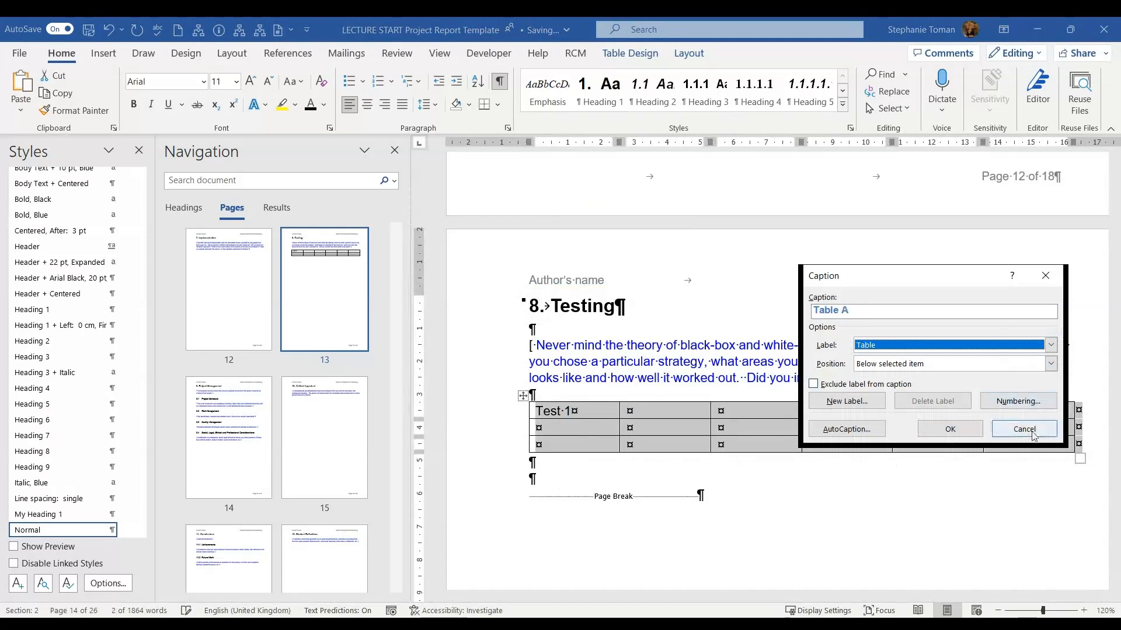
click(1022, 402)
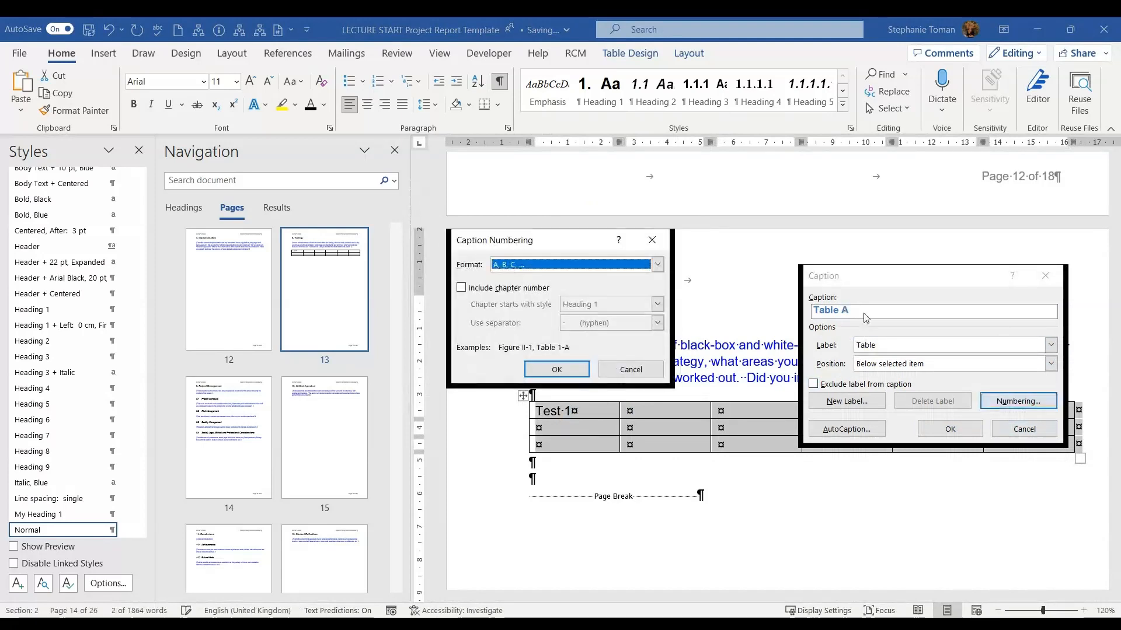
click(562, 369)
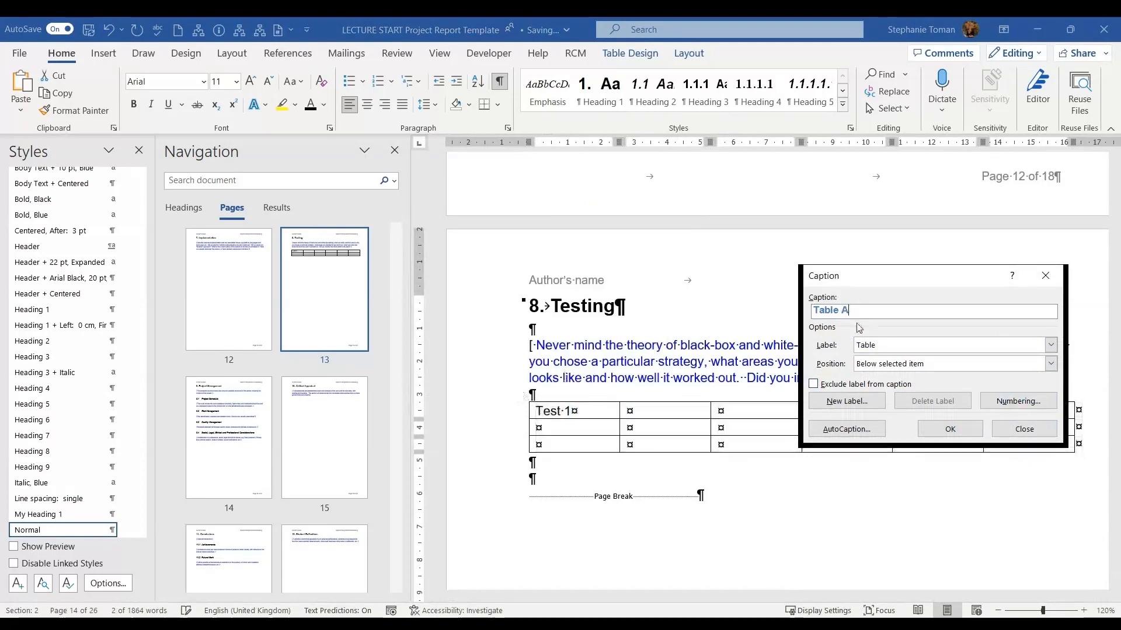
click(950, 430)
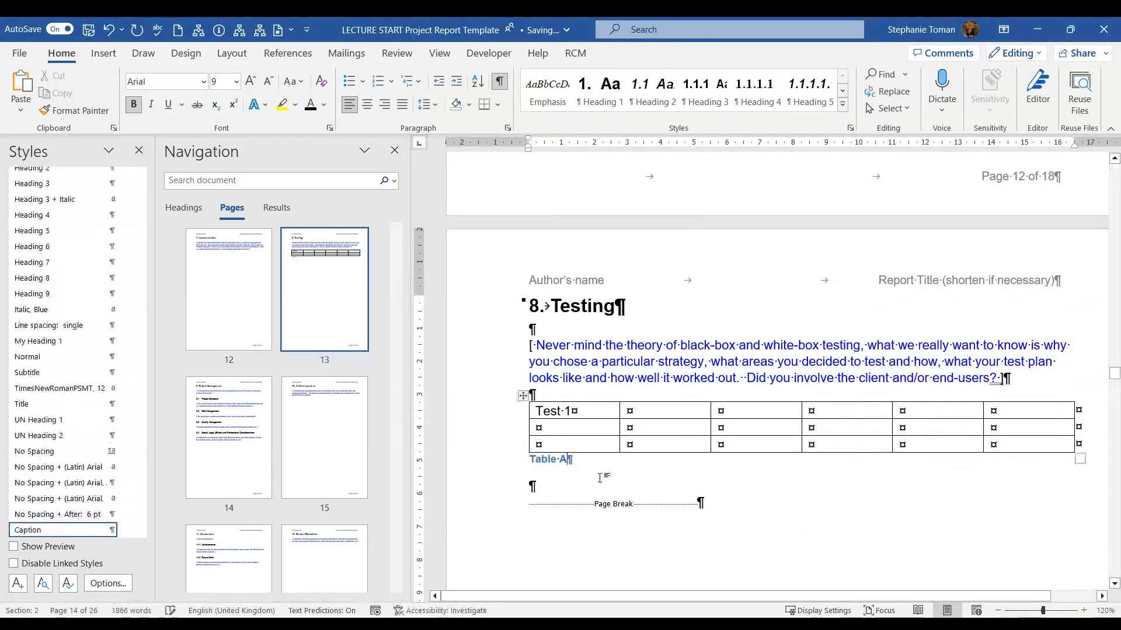
Step: Copy the Test 1 table and paste two copies beneath its Table A caption, one below the other
right_click(523, 399)
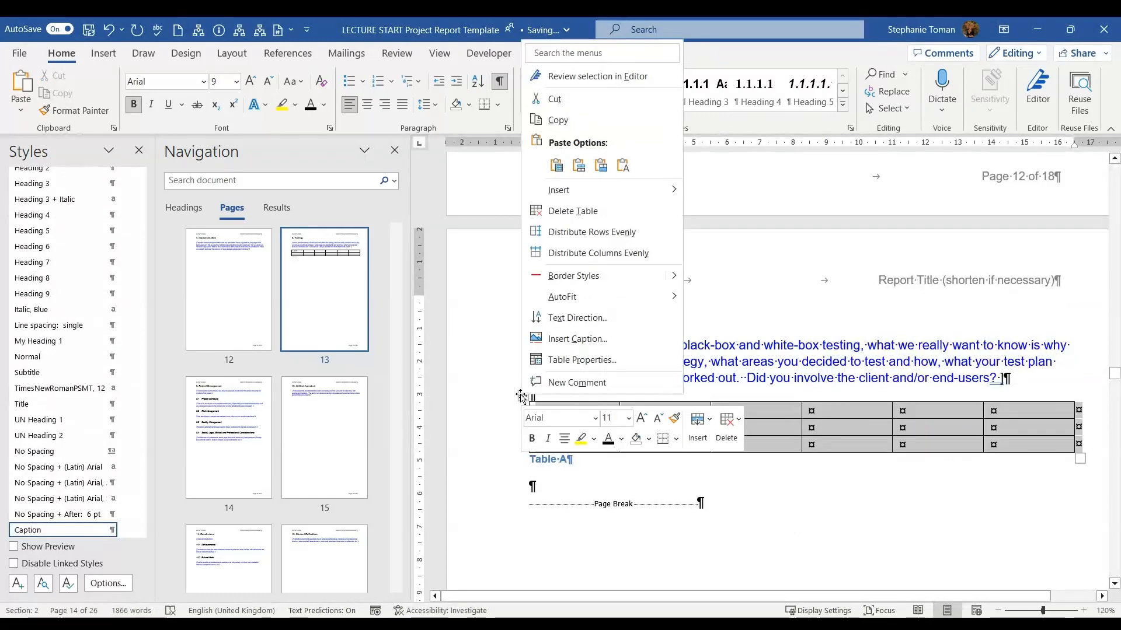
click(572, 120)
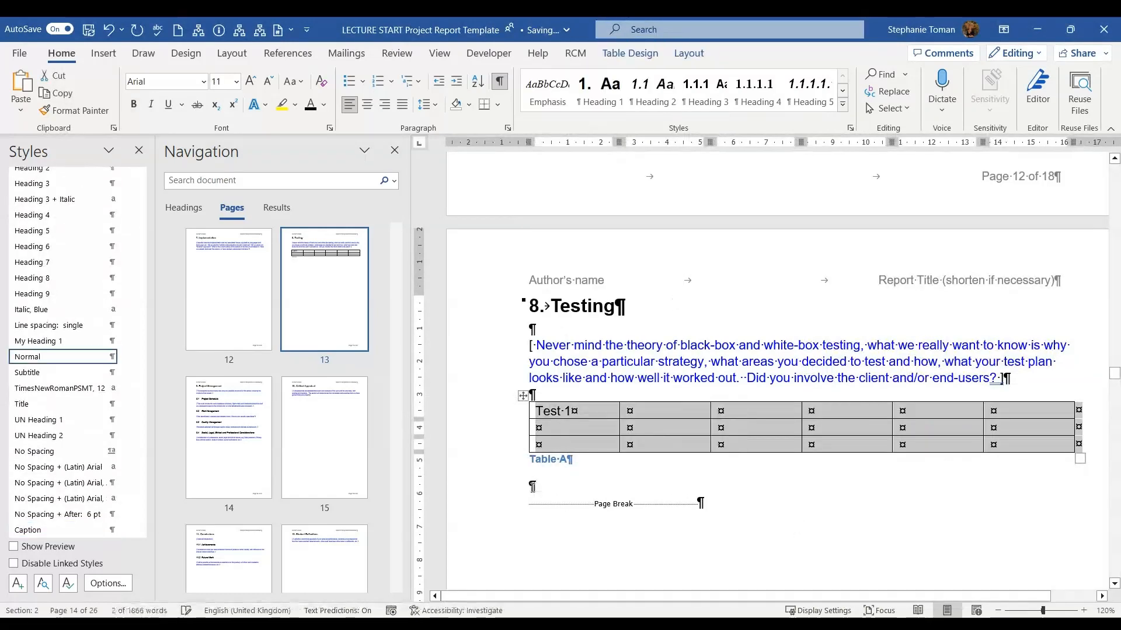
click(736, 304)
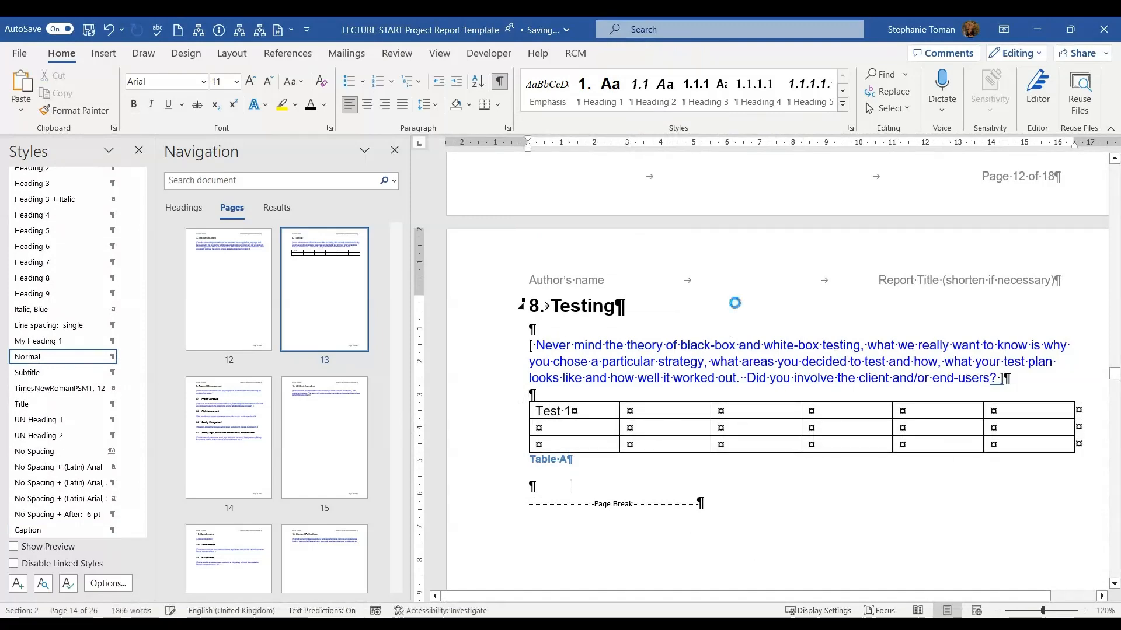
key(ctrl+v)
scroll(760, 387, down, 3)
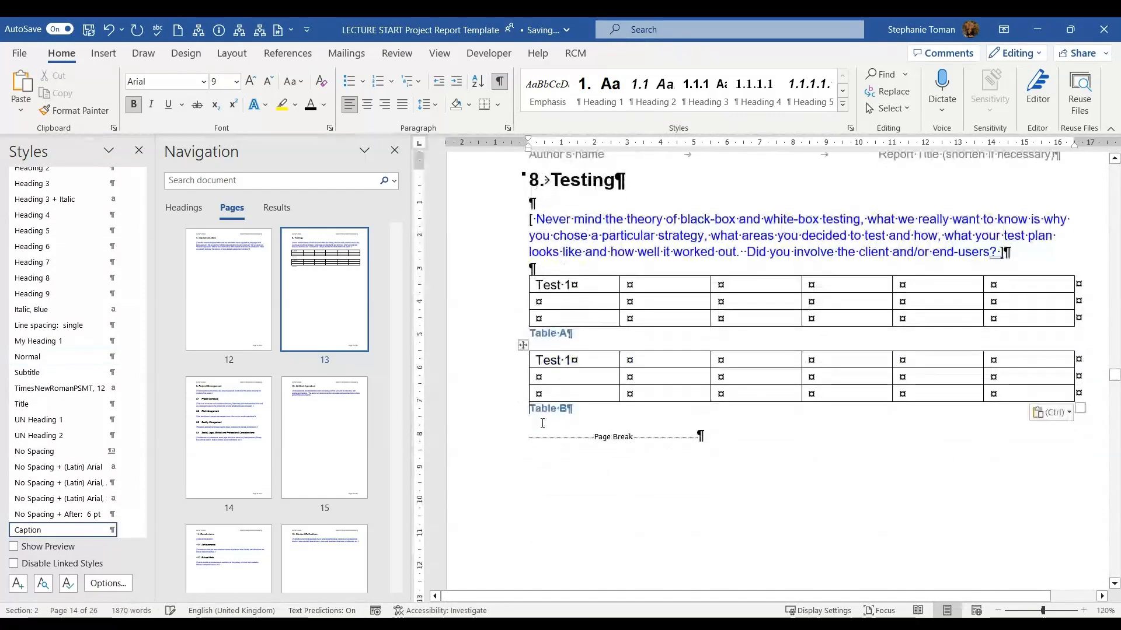
key(Return)
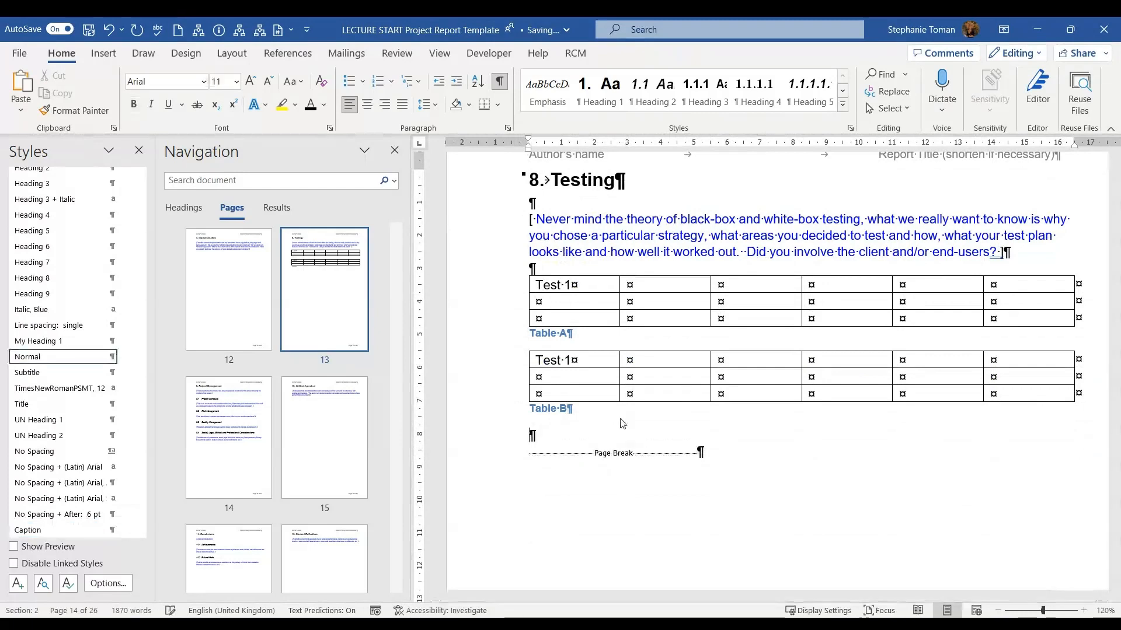
key(ctrl+v)
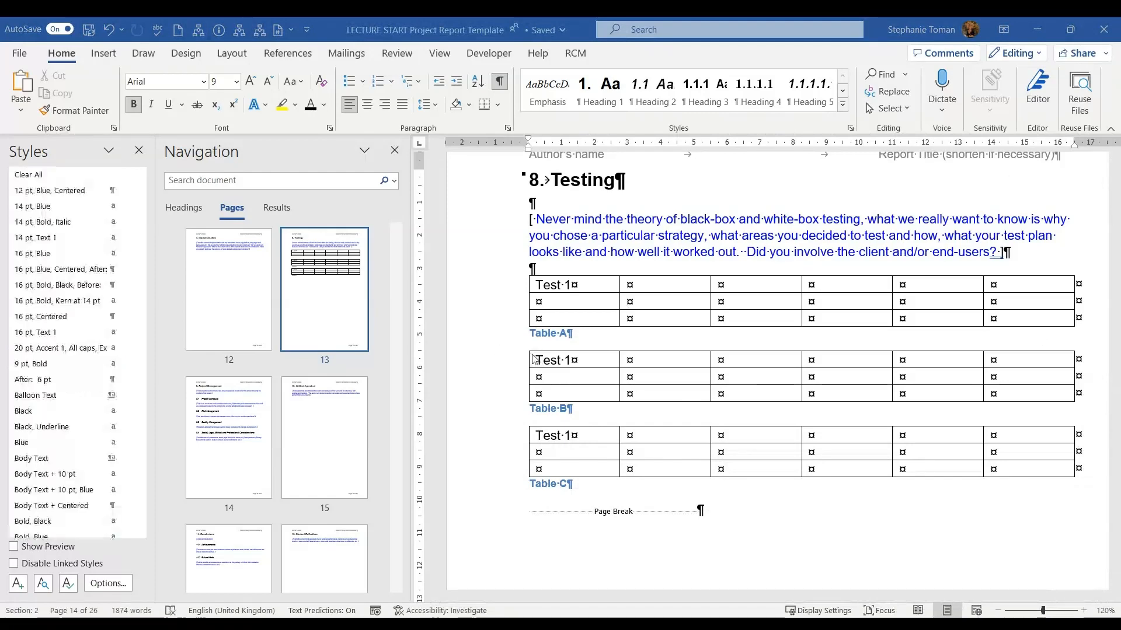
Step: Delete the middle table together with its Table B caption and the empty paragraph left behind
drag(510, 362, 515, 419)
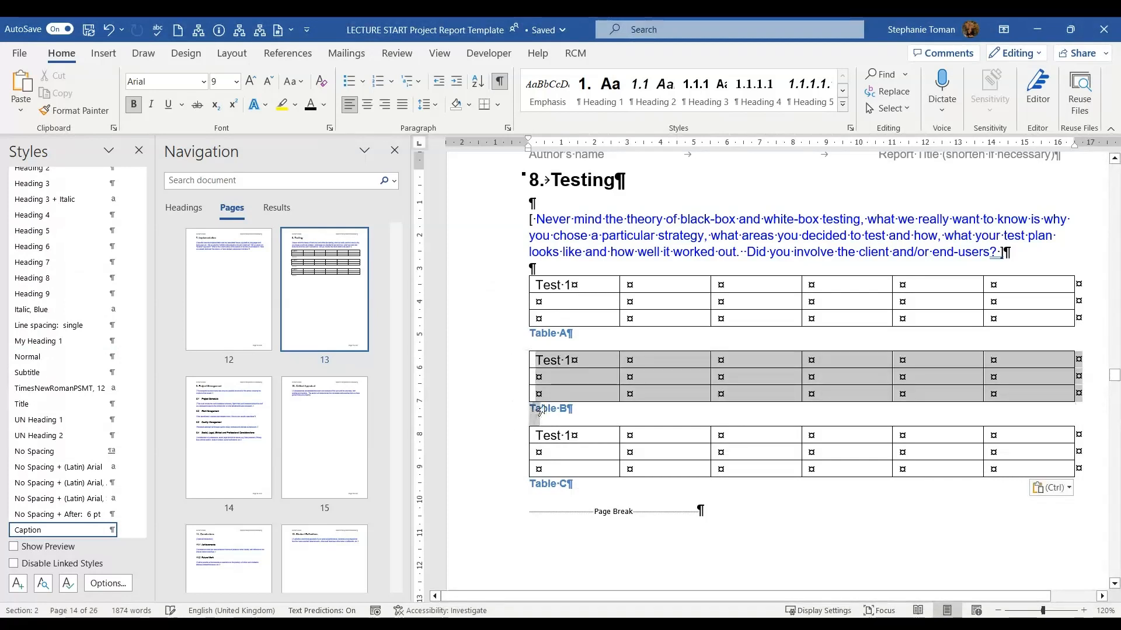
shift+click(596, 410)
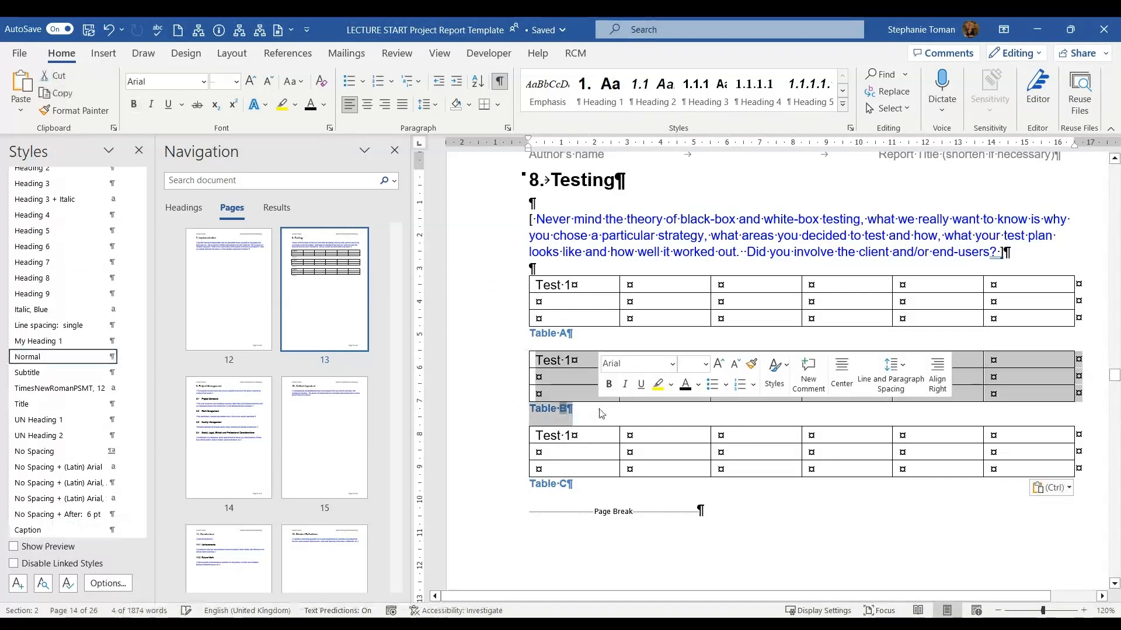
key(Delete)
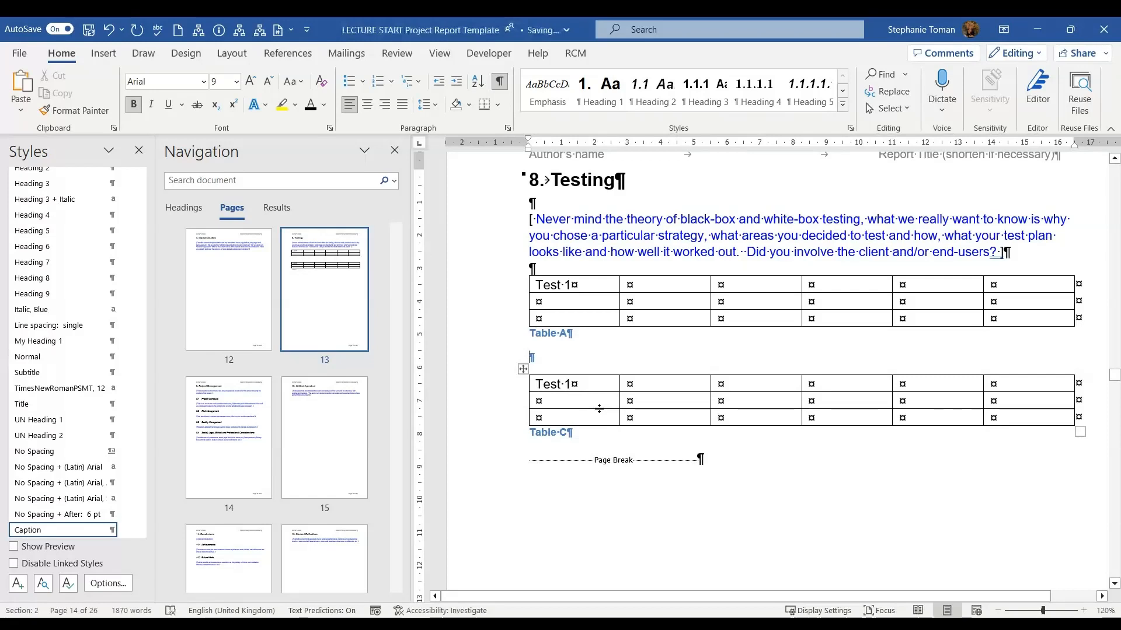
key(Delete)
Step: Go back to the Table of Figures page and enter the heading Table of Tables in the empty paragraph below the list
scroll(290, 350, up, 10)
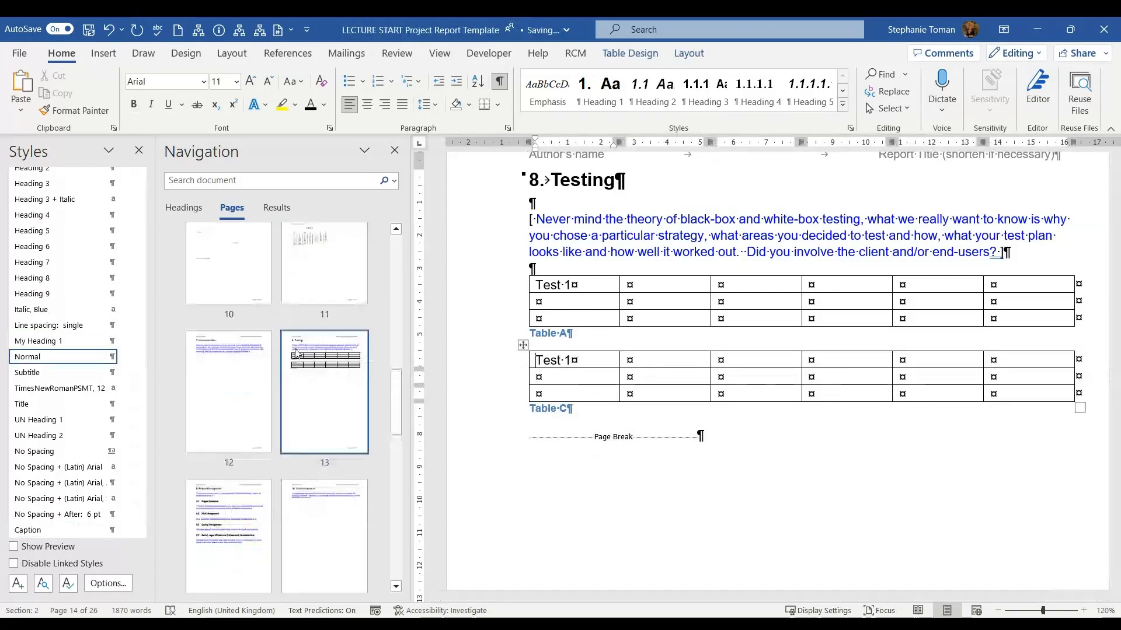
scroll(290, 350, up, 3)
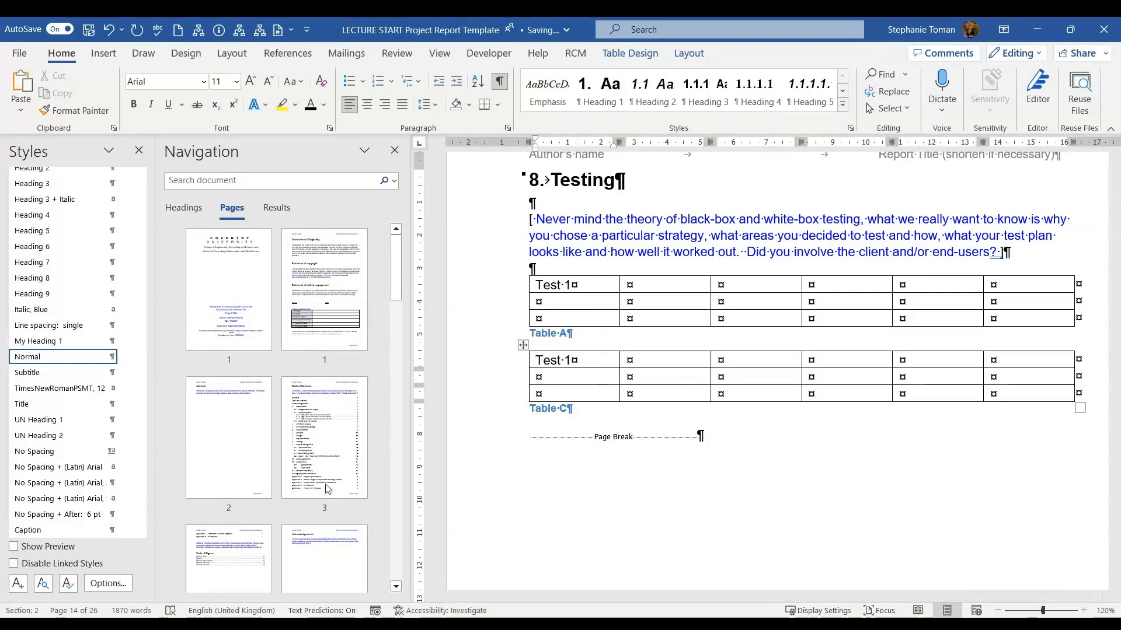
click(234, 570)
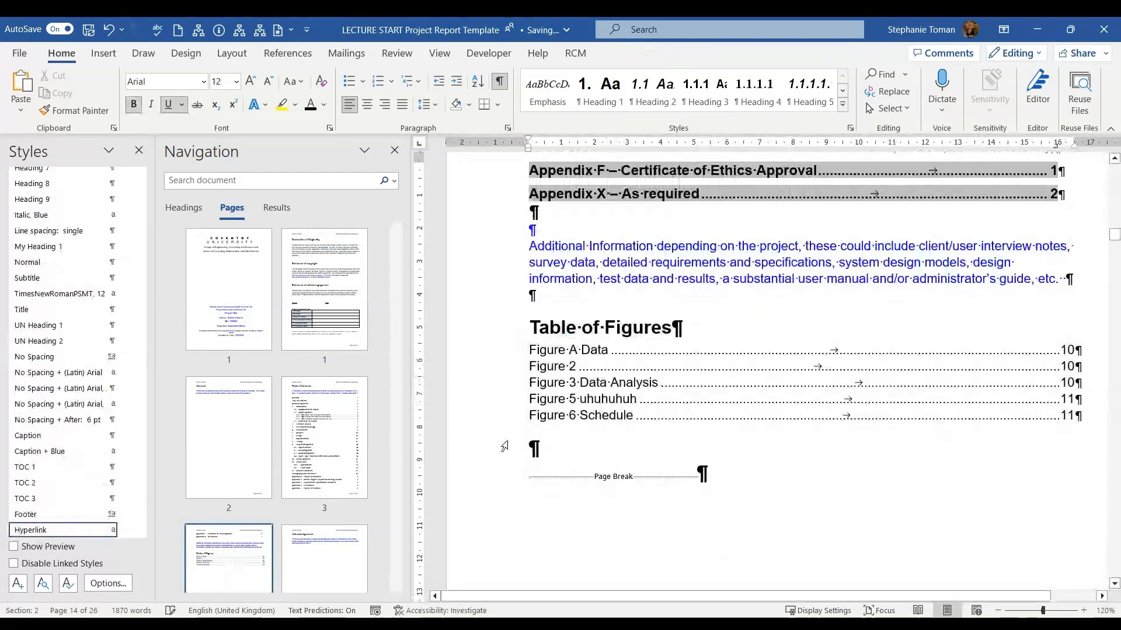
click(536, 450)
text(Tab)
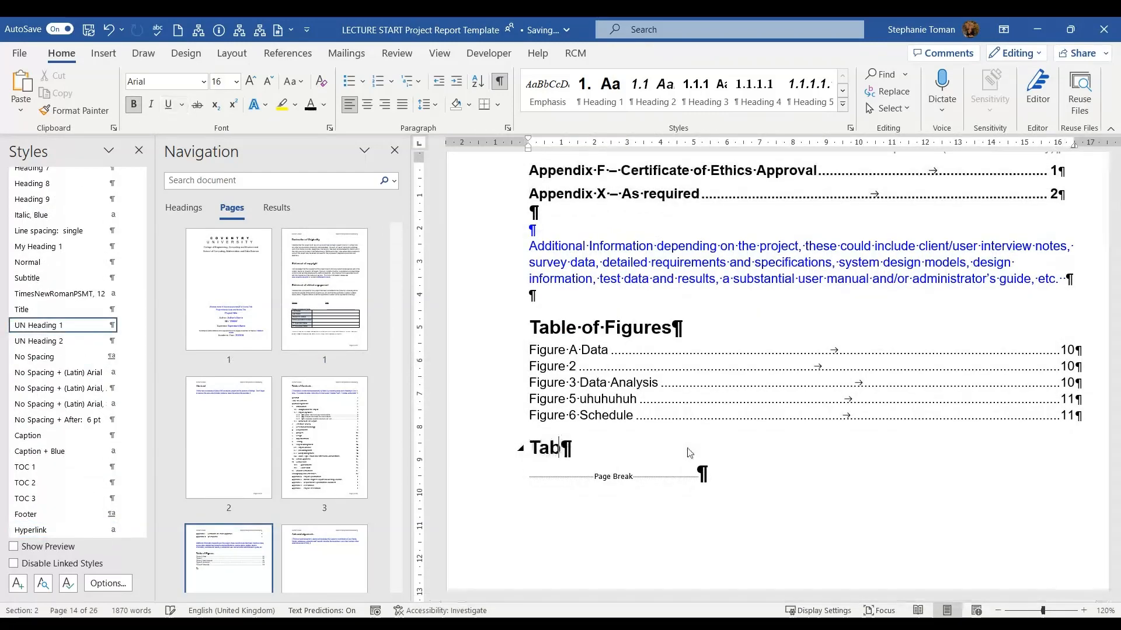
text(le of Ta)
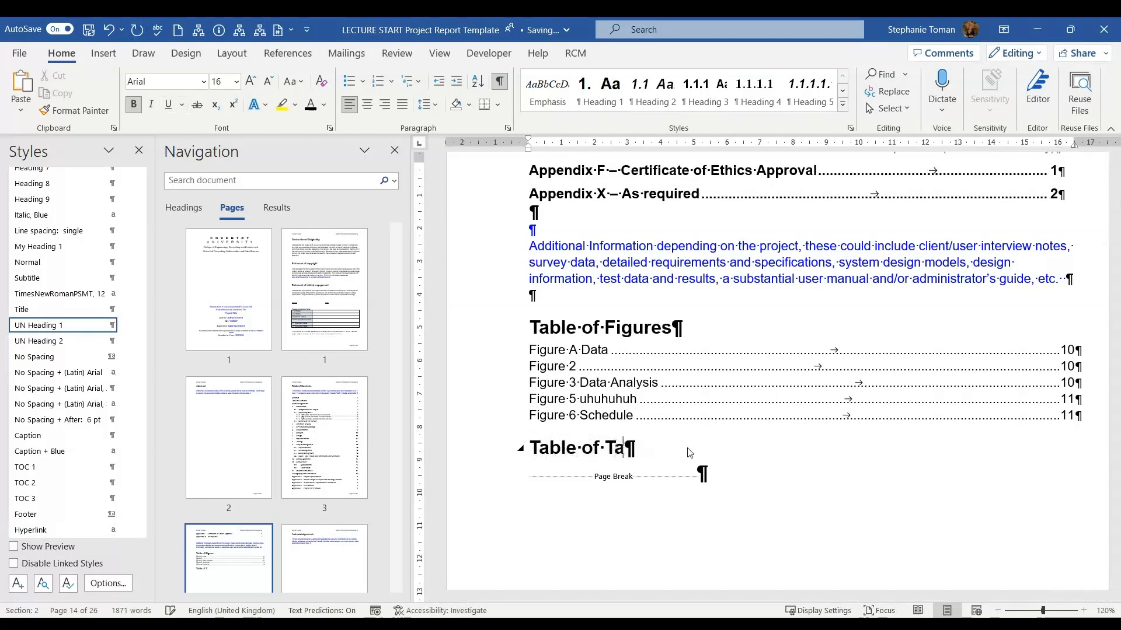
text(bles)
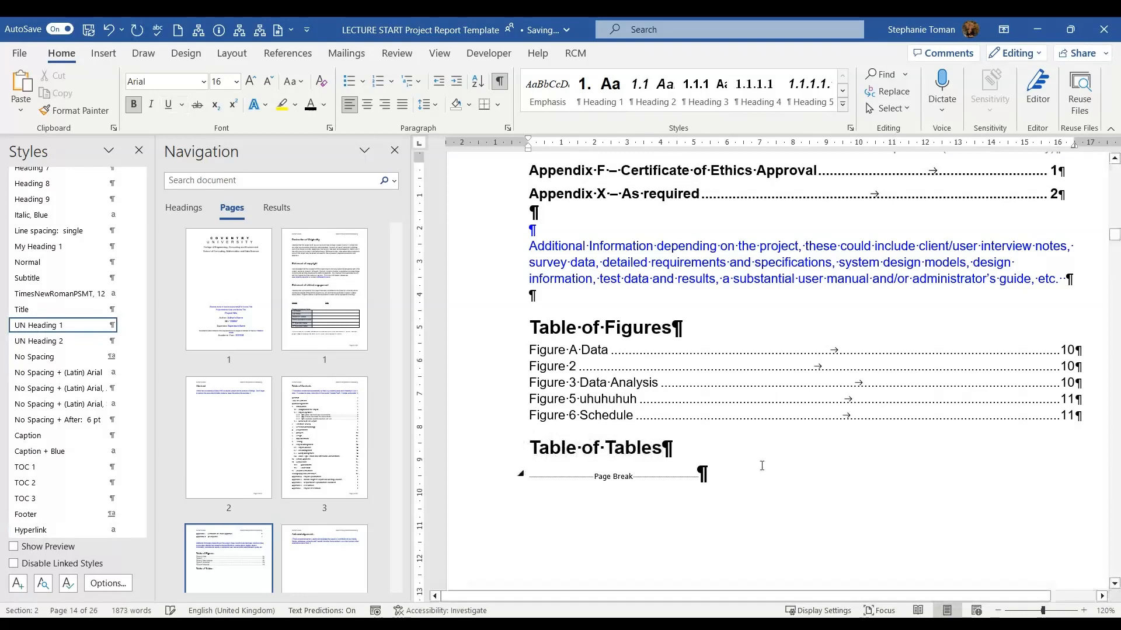
Step: Insert a table of figures with the caption label Table on a new line beneath the Table of Tables heading
key(Return)
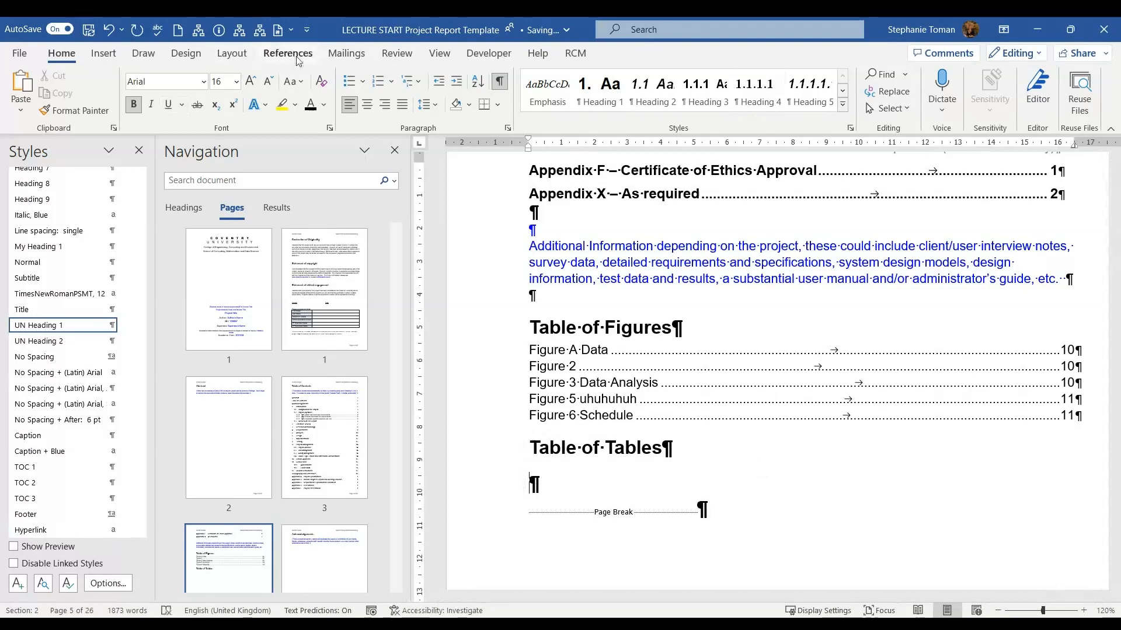
click(299, 60)
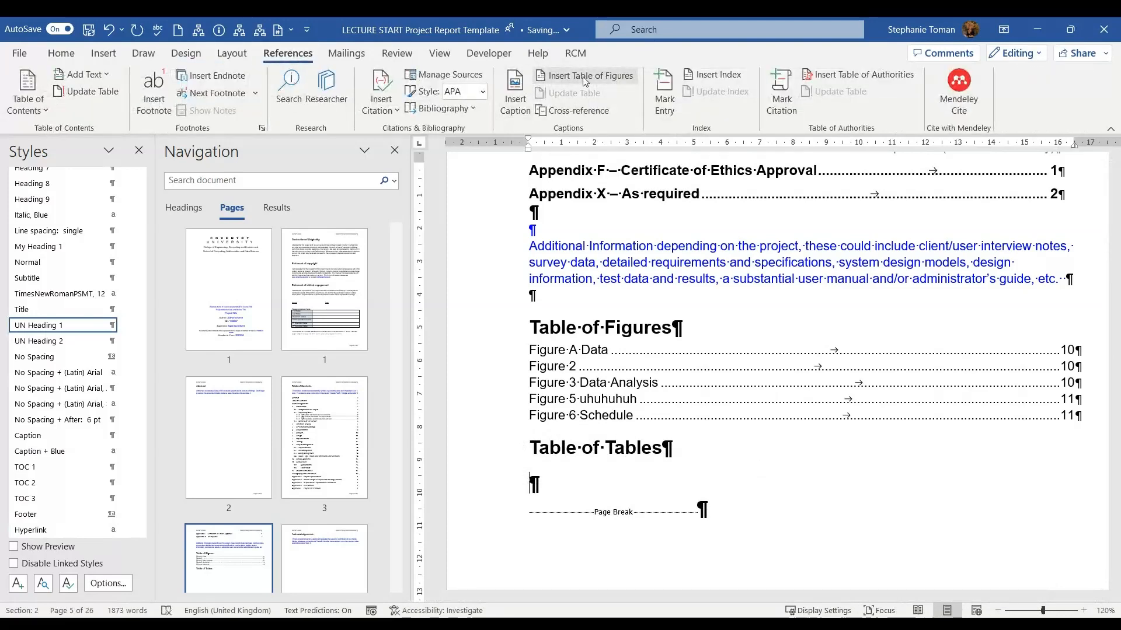
click(607, 77)
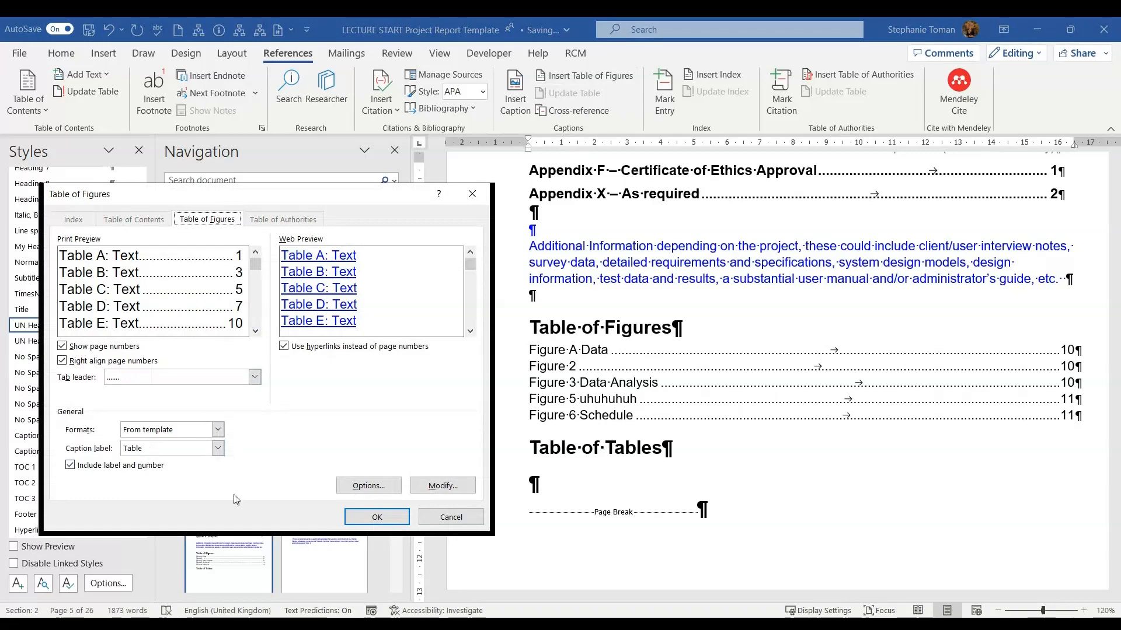
click(376, 518)
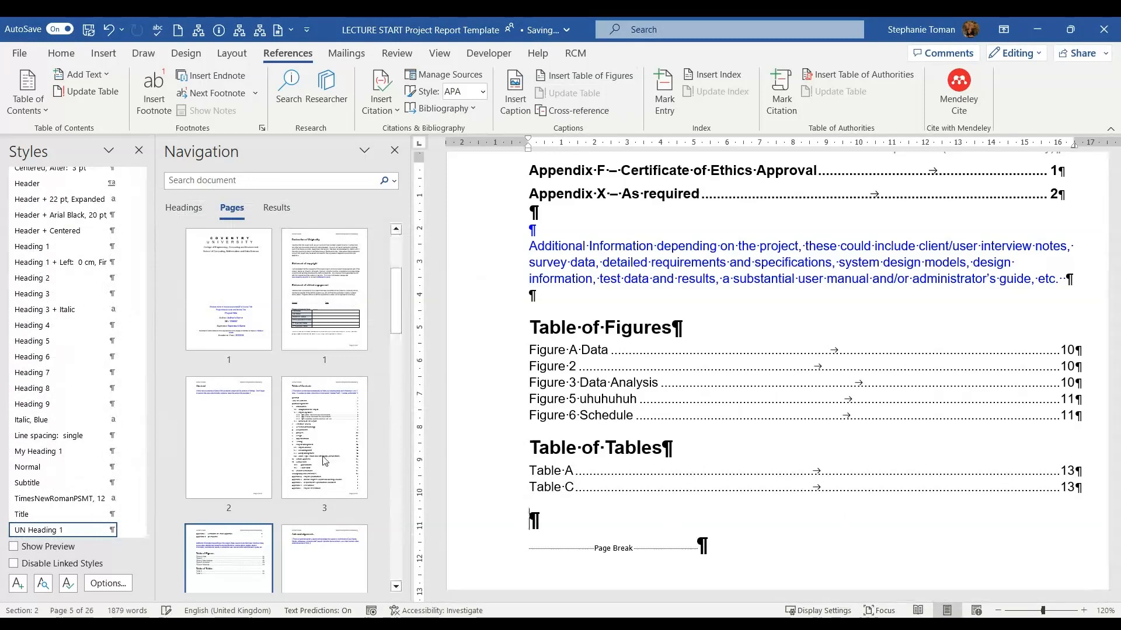
Step: Return to the Testing section on page 13 and paste another copy of the Test 1 table below the last table's caption
scroll(323, 460, down, 5)
scroll(322, 460, down, 5)
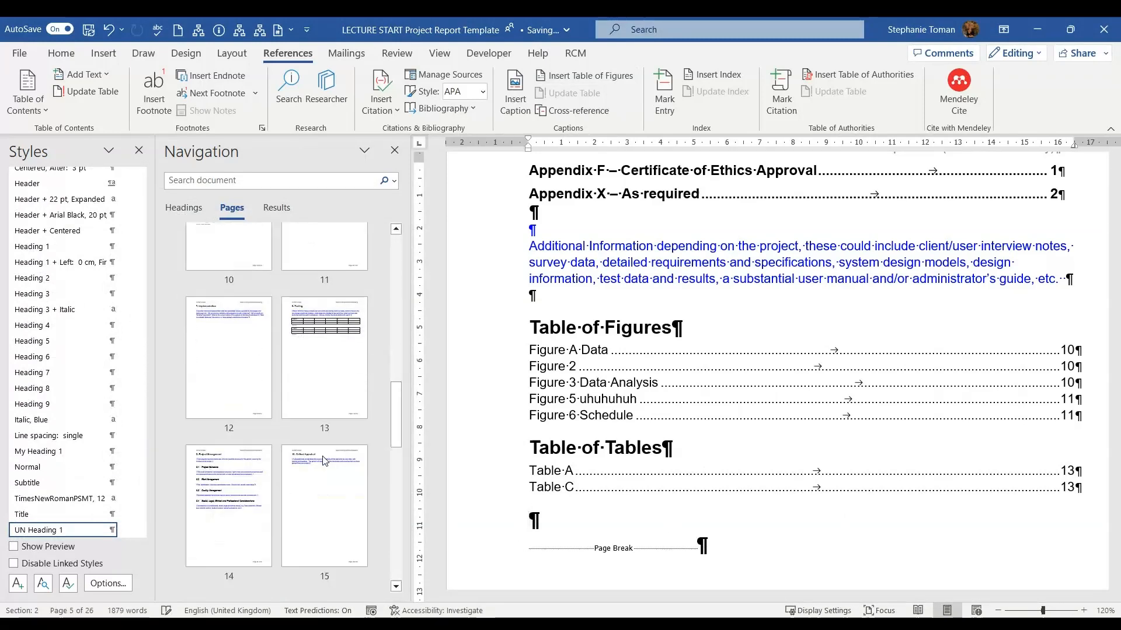
click(338, 390)
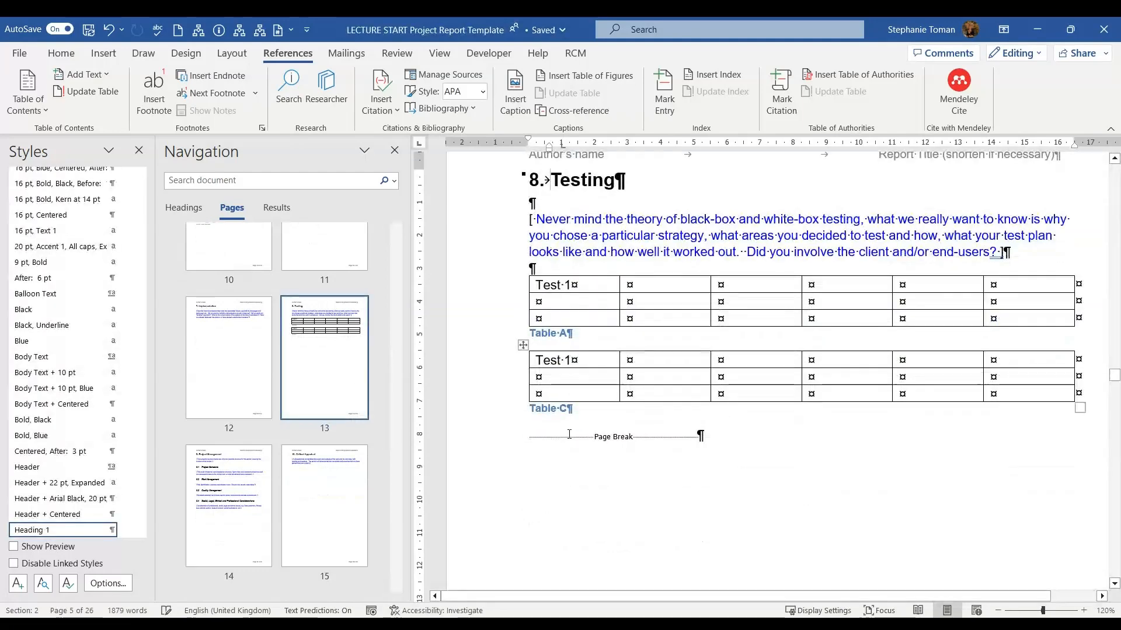
click(548, 417)
key(Return)
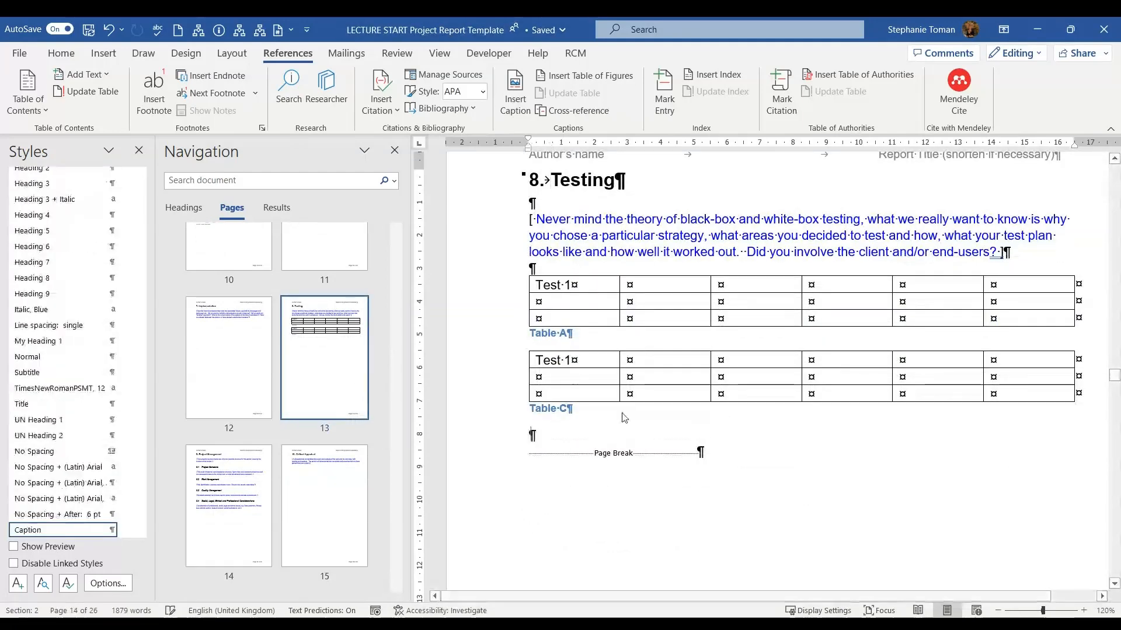
key(ctrl+v)
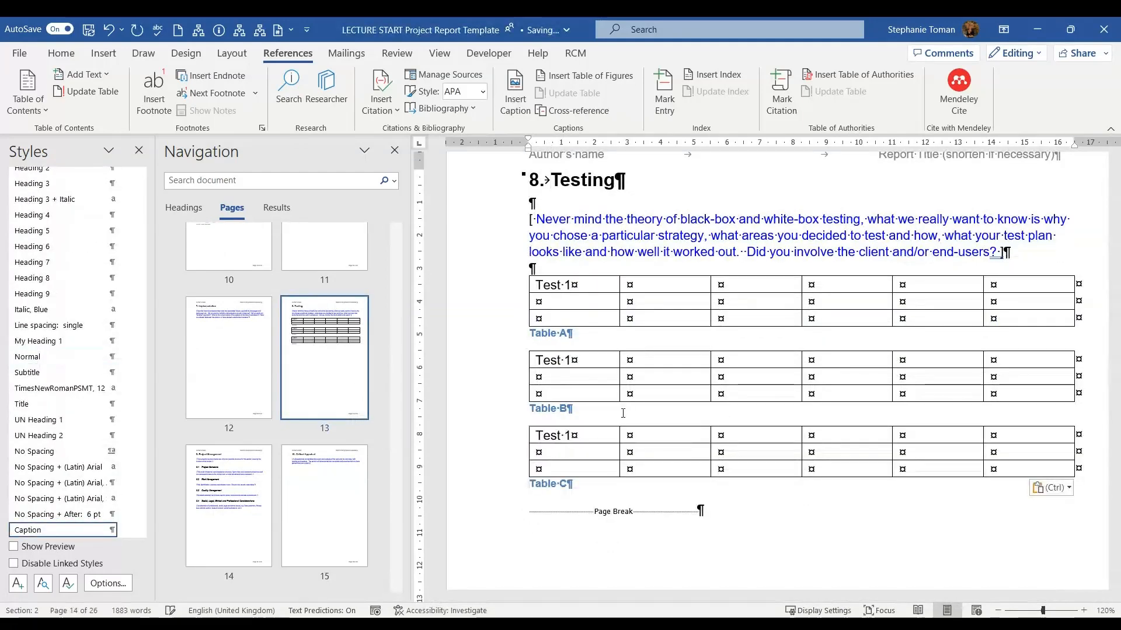
Step: Paste another copy of the Test 1 table on a new line below the Table C caption
click(579, 484)
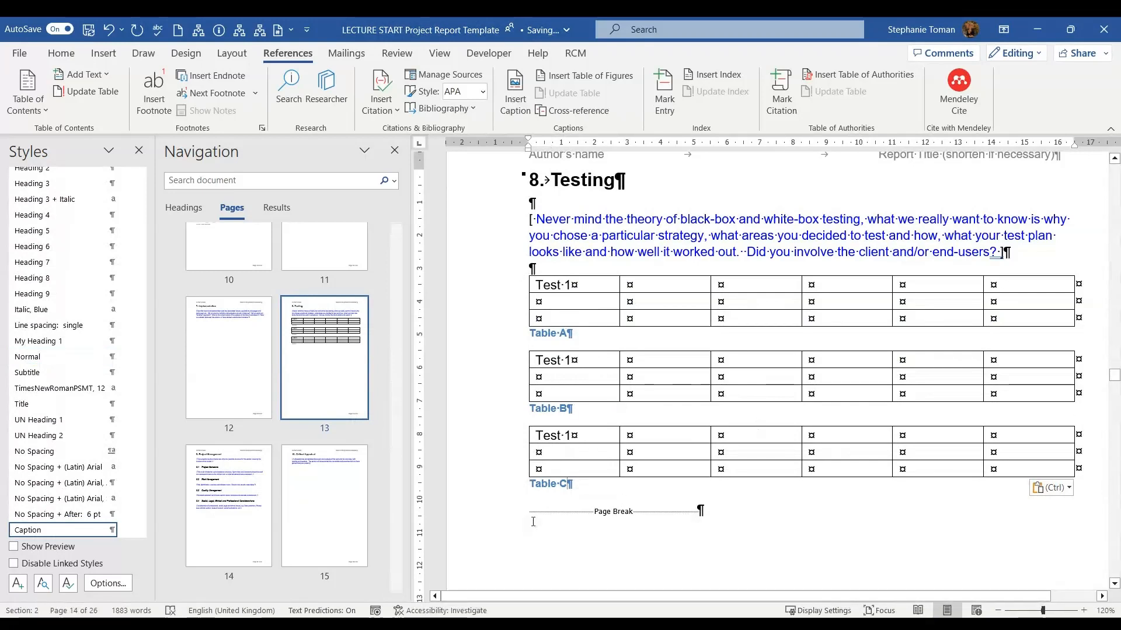
key(Return)
key(ctrl+v)
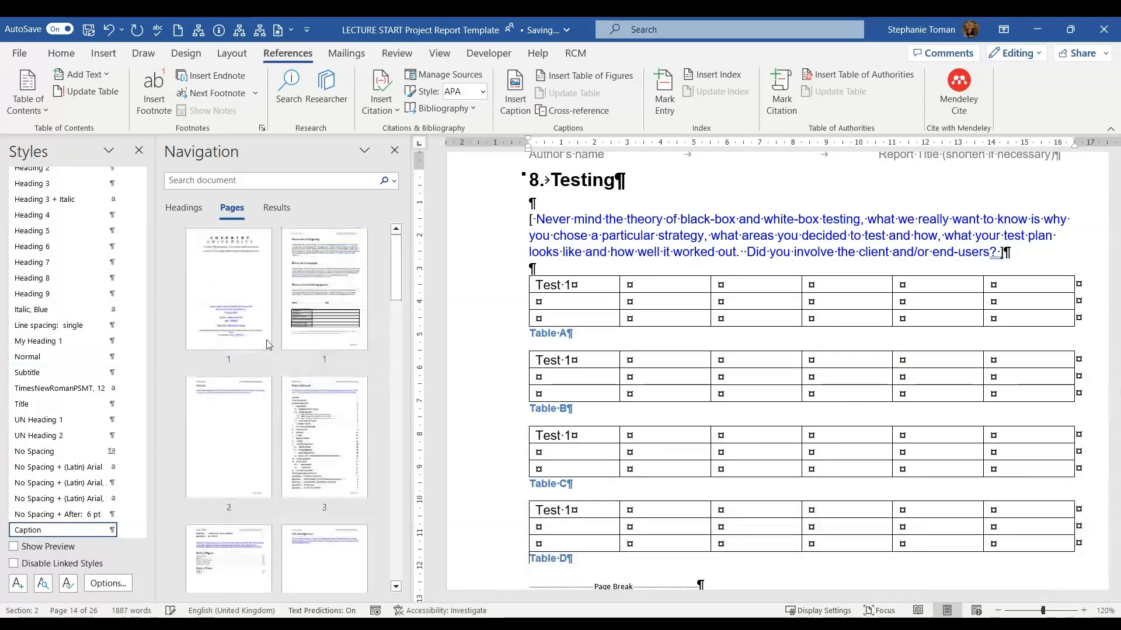
Step: Go back to the Table of Tables on page 4 and update the entire table
click(238, 561)
right_click(557, 478)
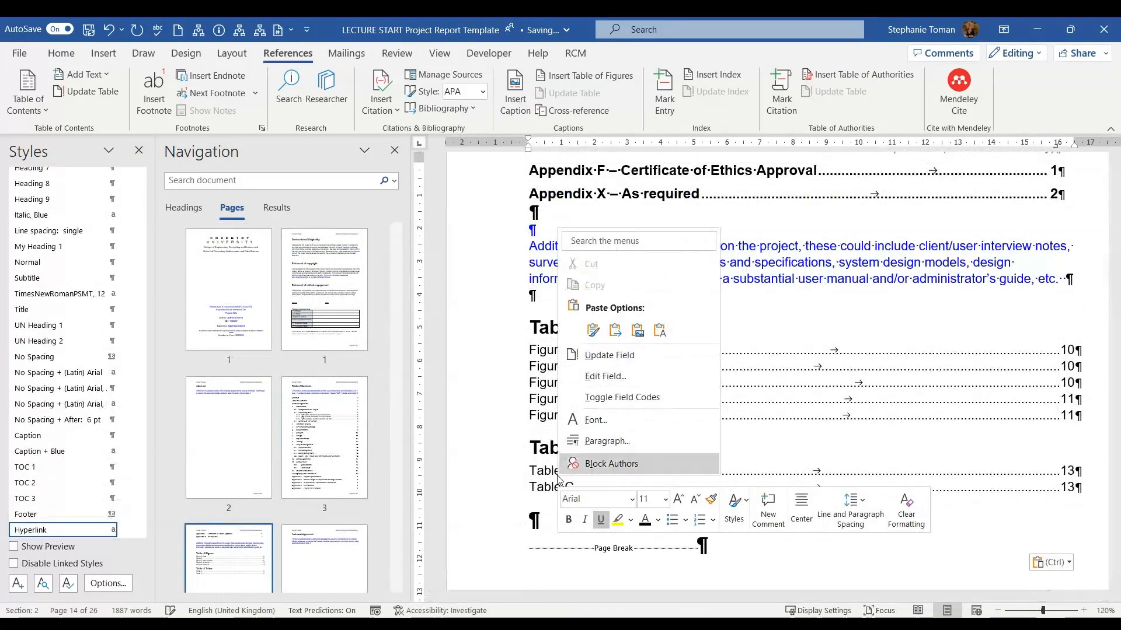
click(622, 357)
click(564, 238)
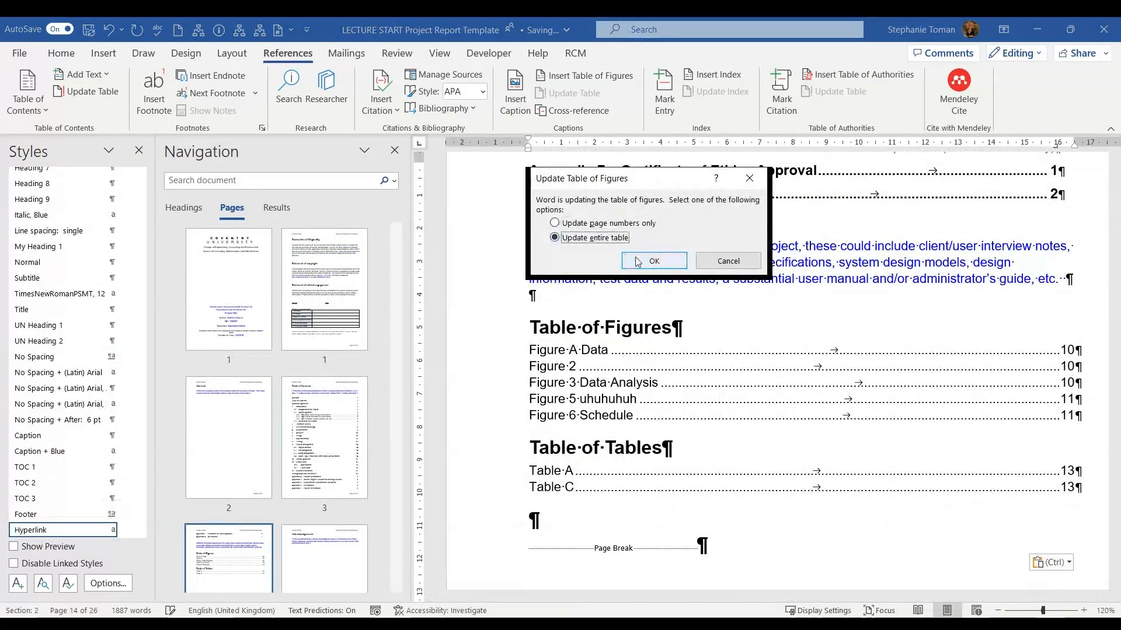
click(638, 262)
scroll(829, 501, down, 3)
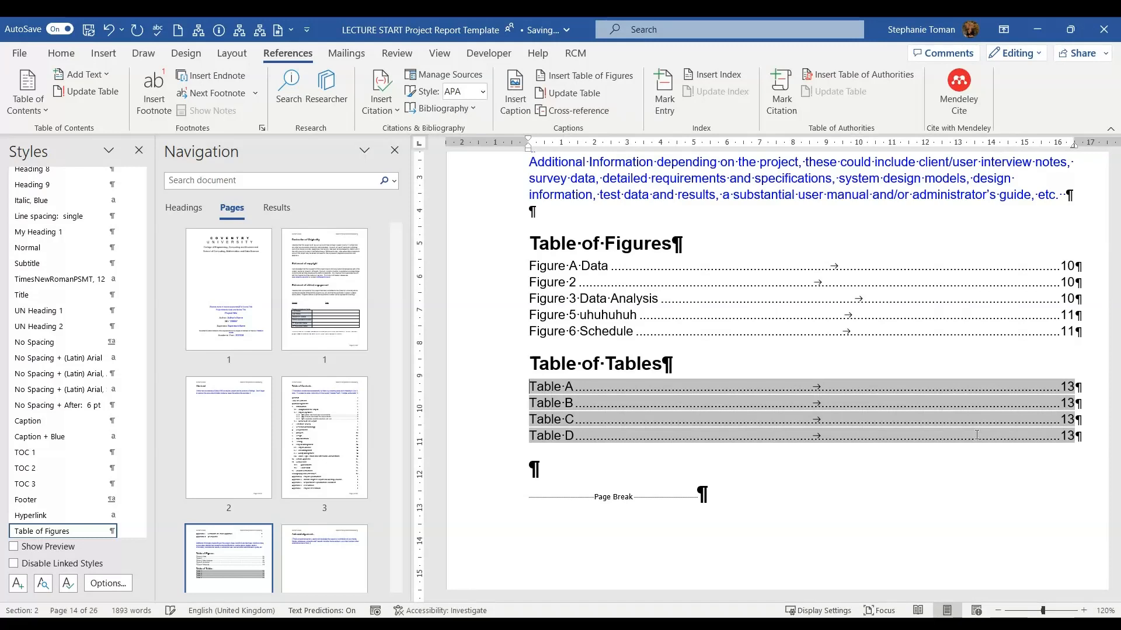
click(818, 549)
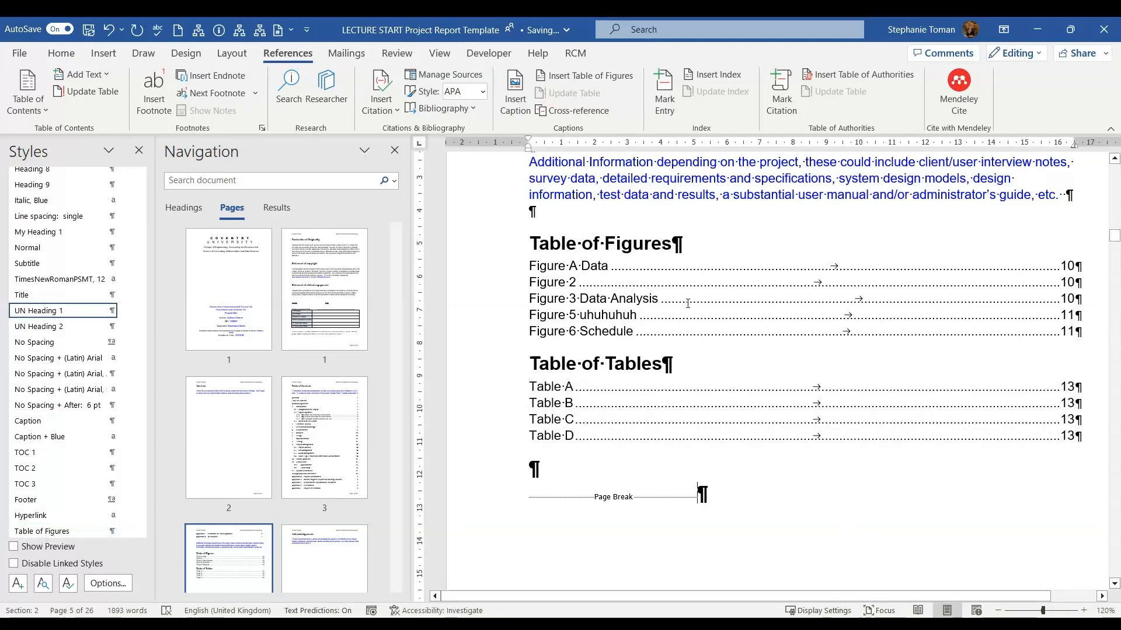
Step: Look over the table of contents, and follow the Table A entry in the Table of Tables to its caption
scroll(696, 294, up, 10)
scroll(696, 295, up, 2)
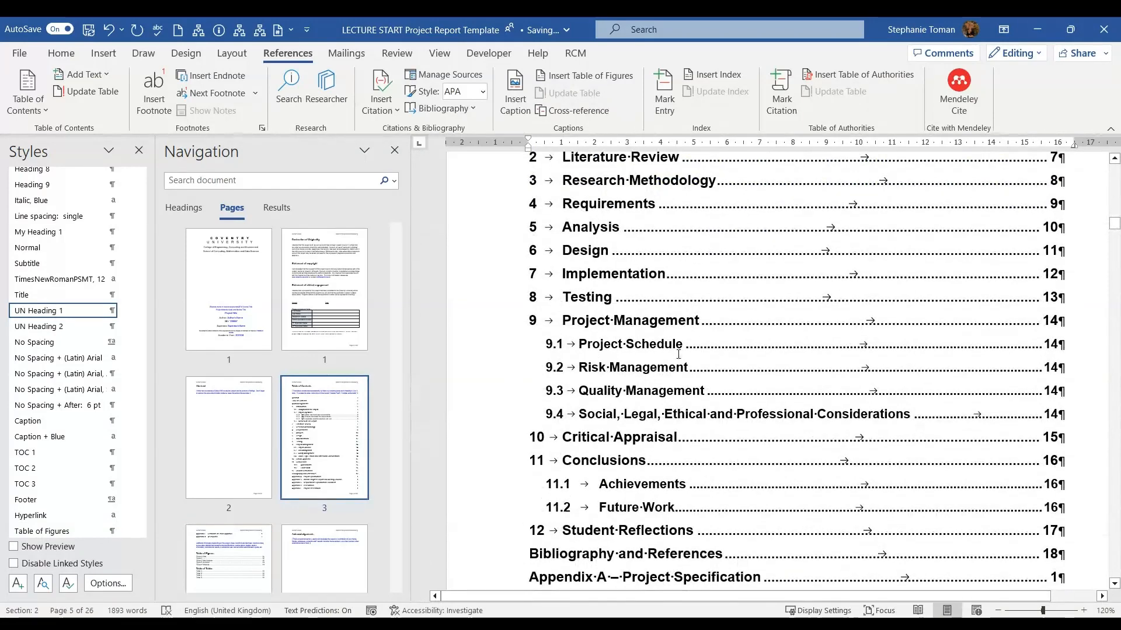
scroll(708, 338, up, 4)
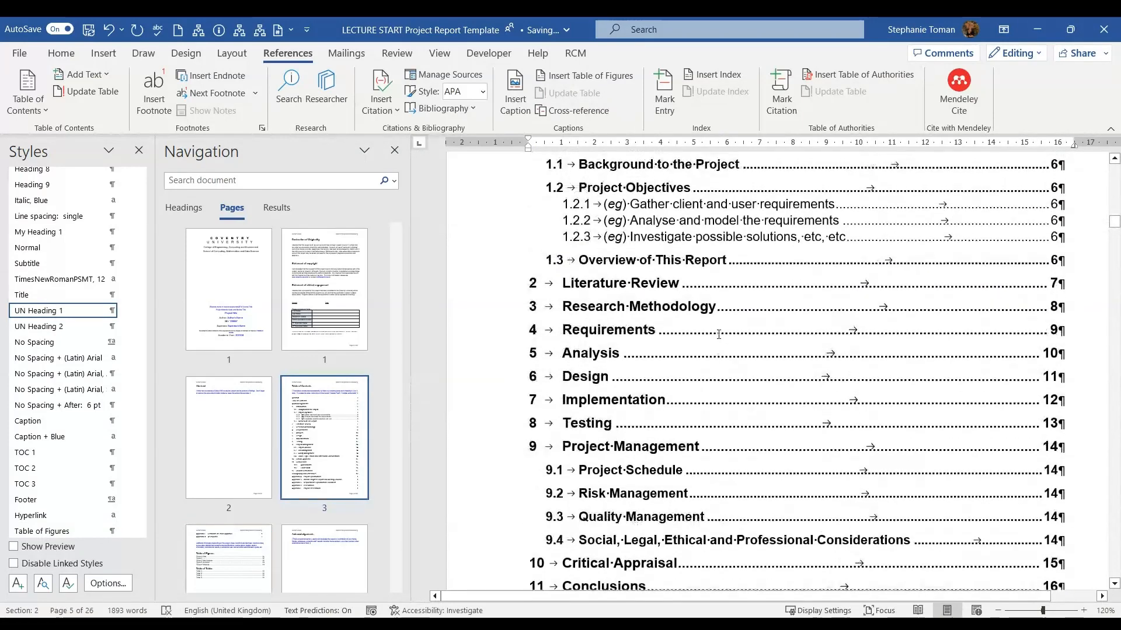
scroll(718, 334, down, 10)
scroll(719, 334, down, 8)
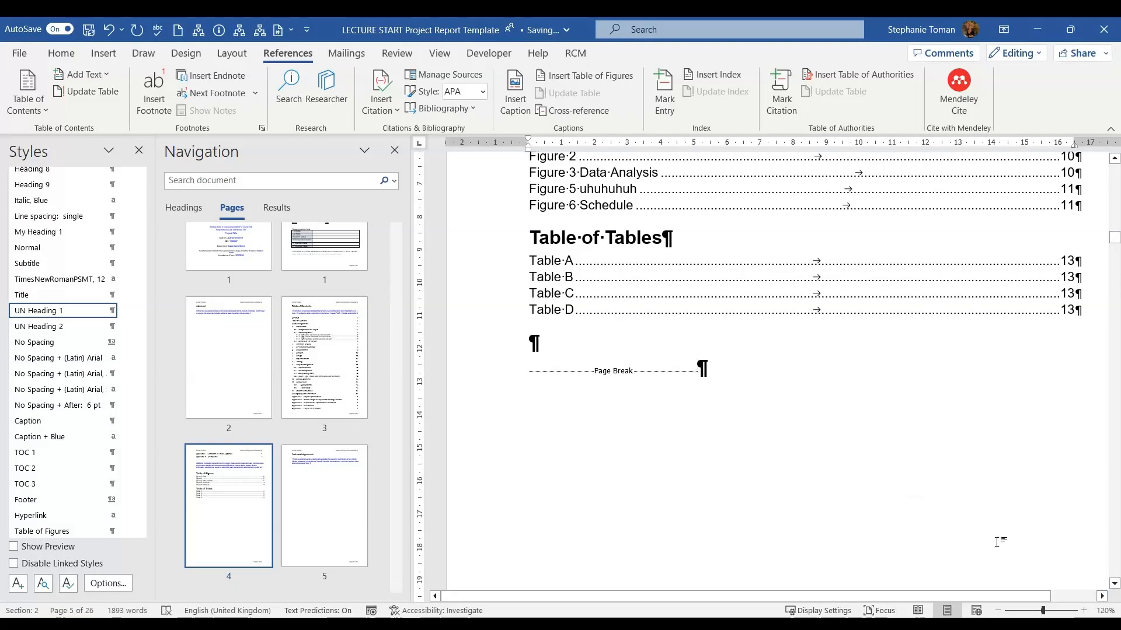
triple_click(1071, 261)
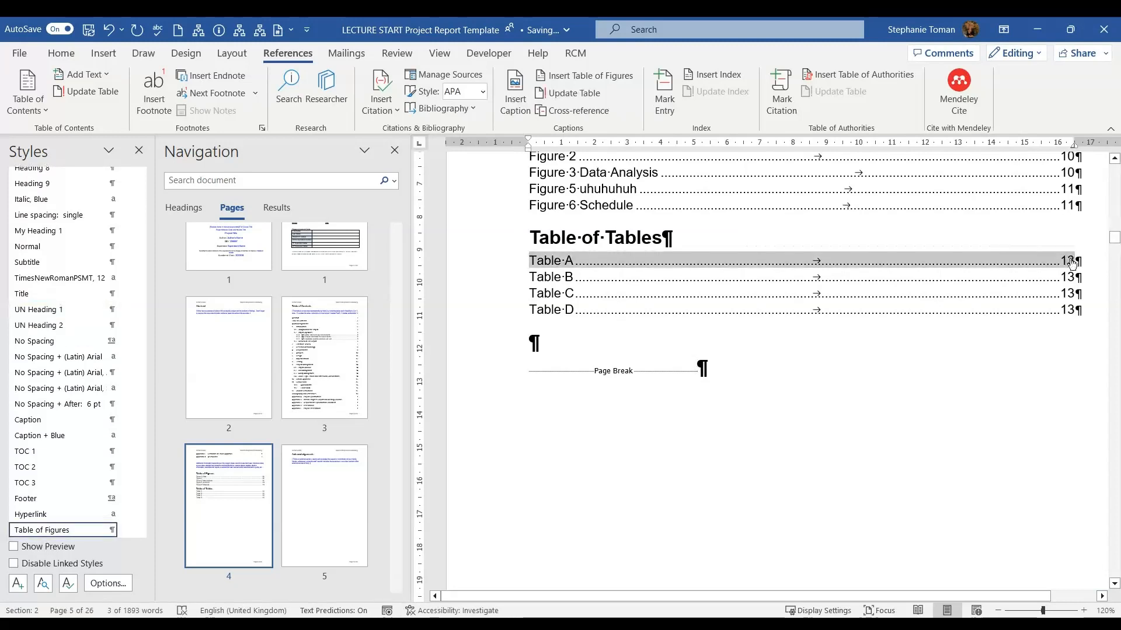
ctrl+click(1072, 261)
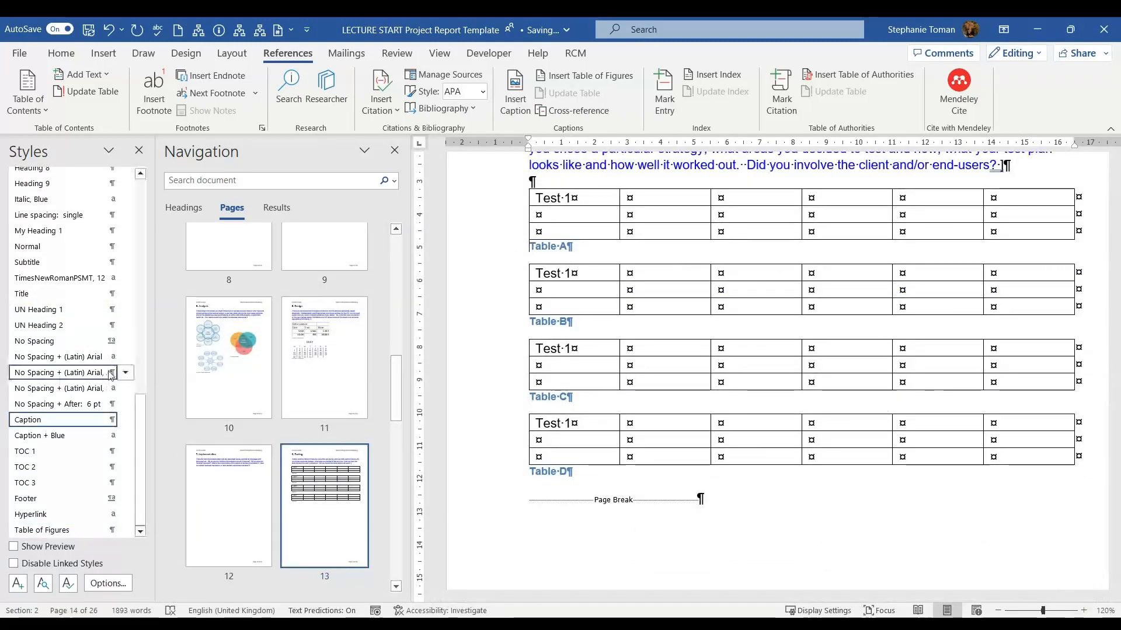
Step: Close the Styles pane and go to the Appendix A – Project Specification page
click(138, 149)
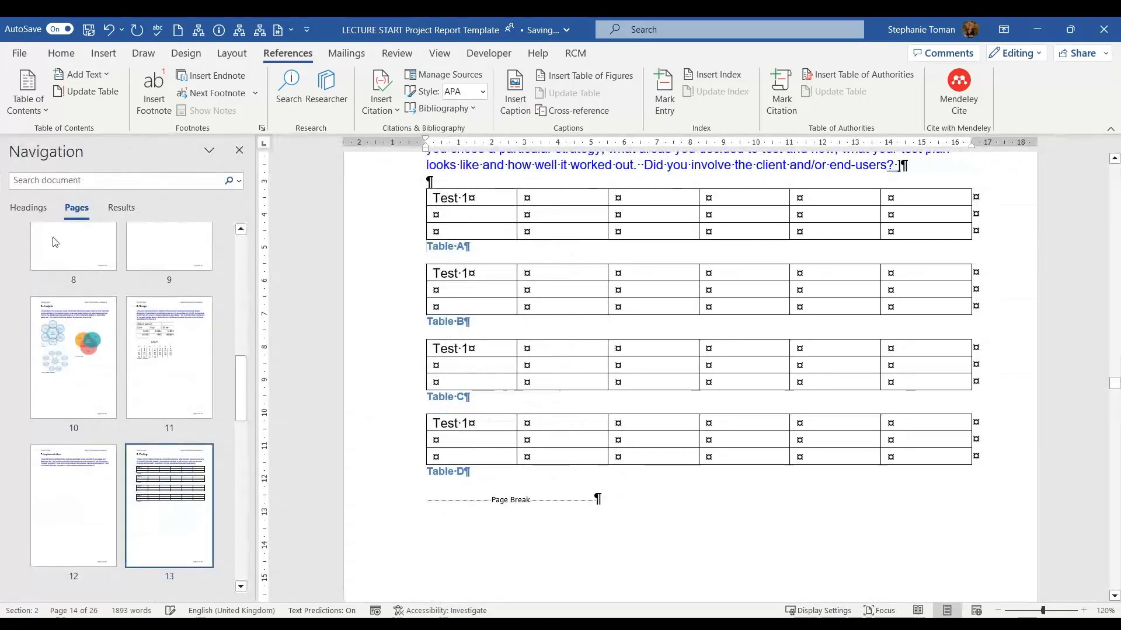
scroll(137, 362, down, 5)
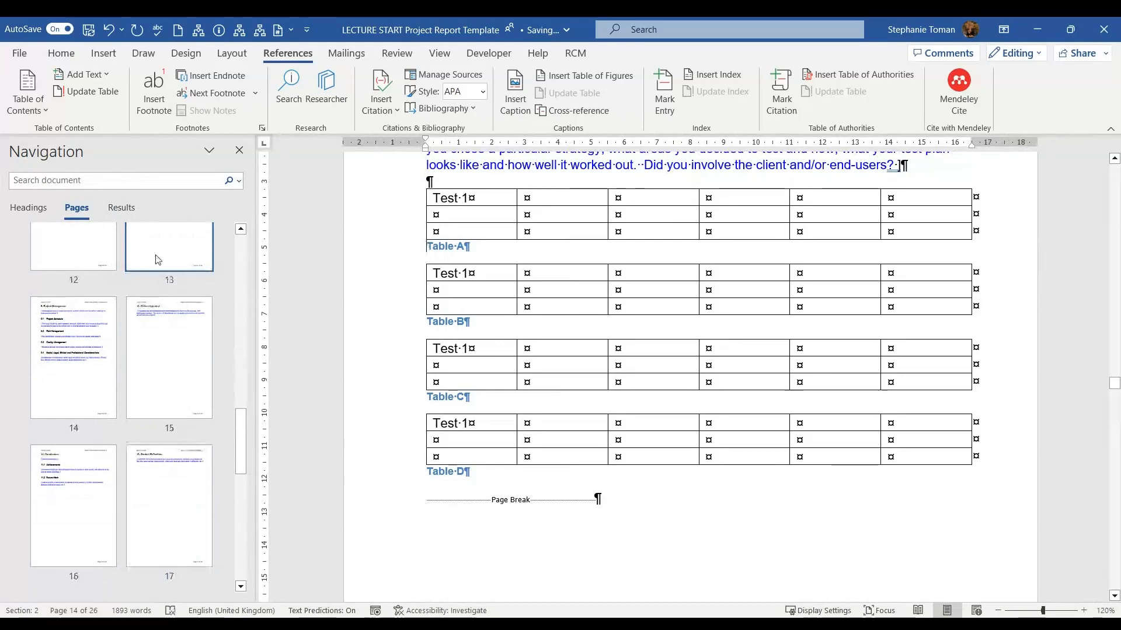
scroll(157, 514, down, 5)
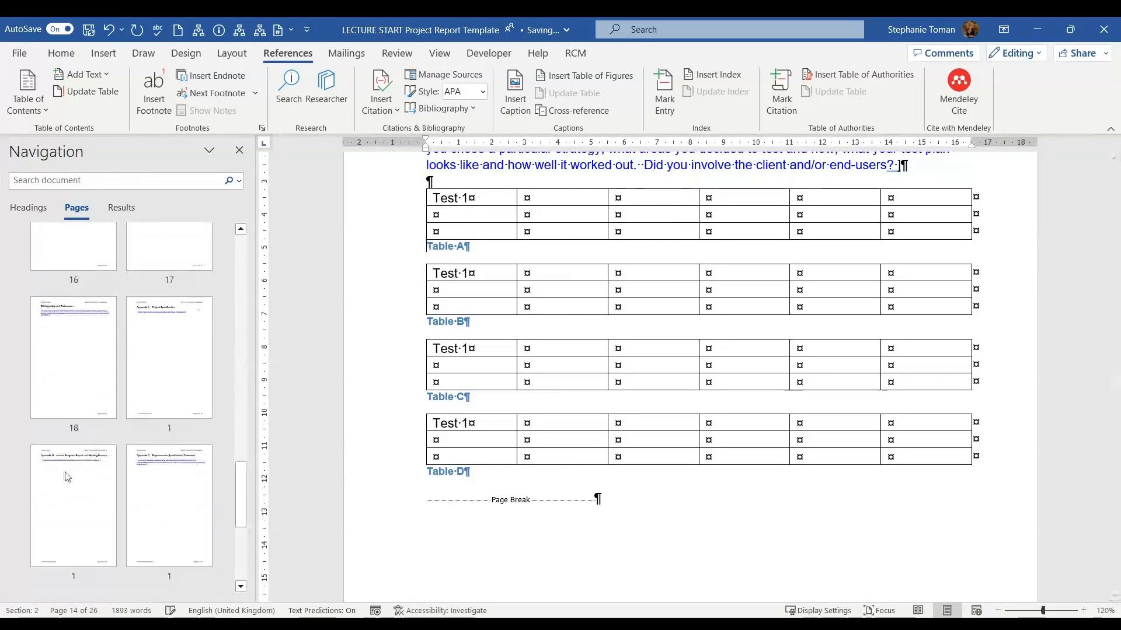
click(81, 400)
click(174, 388)
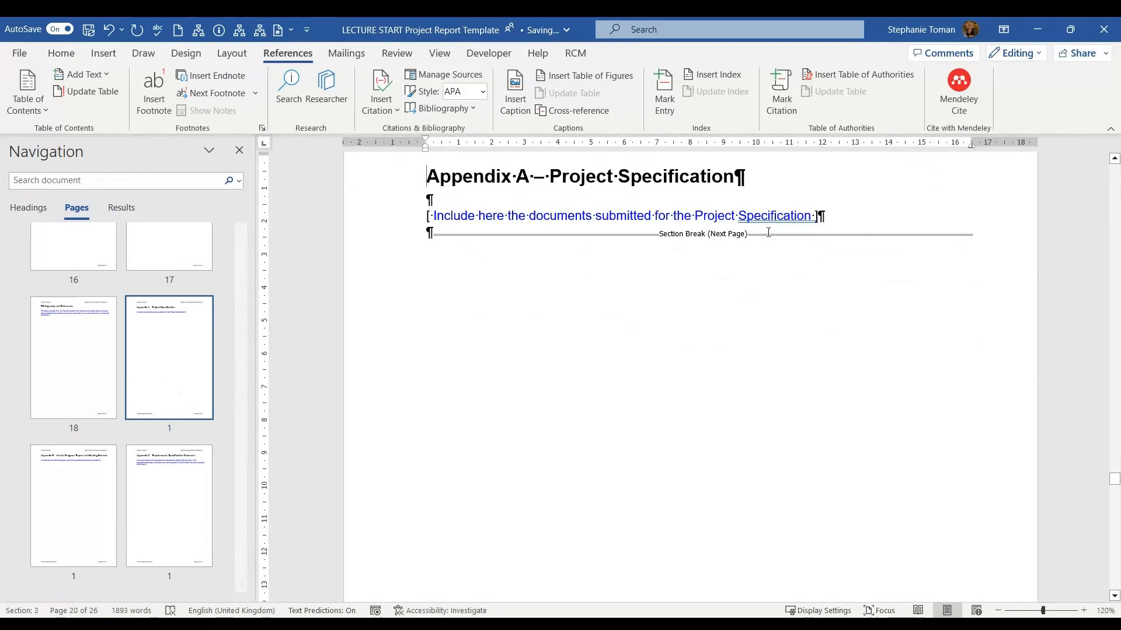
Step: Examine the page numbering in the Appendix A footer and the section break that ends Appendix B
scroll(846, 407, down, 10)
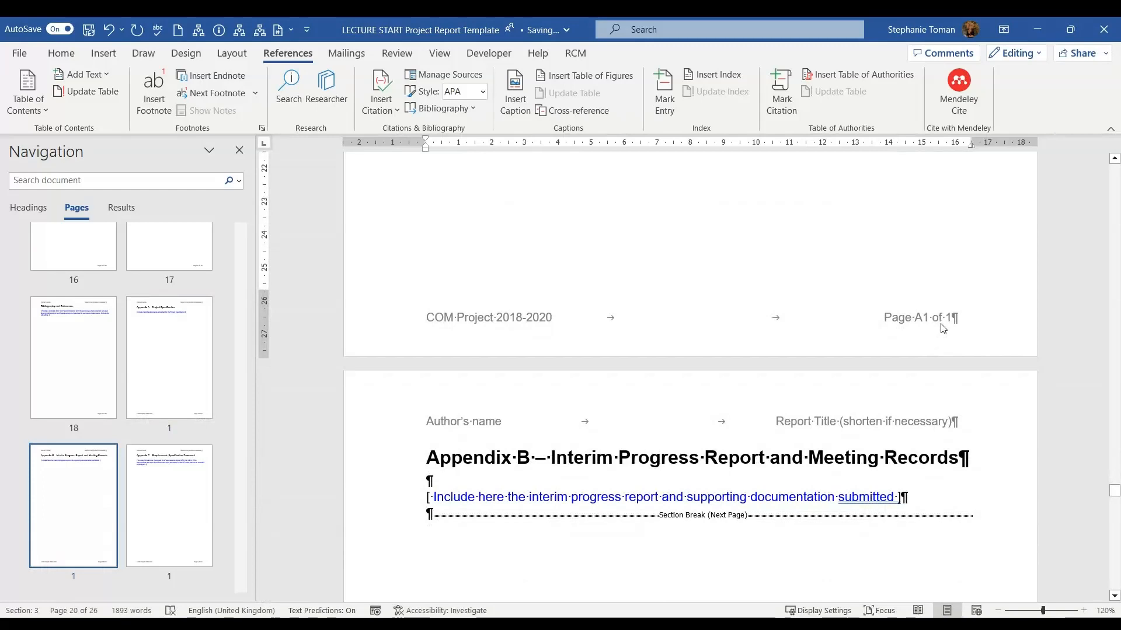
scroll(943, 329, down, 2)
scroll(926, 476, down, 3)
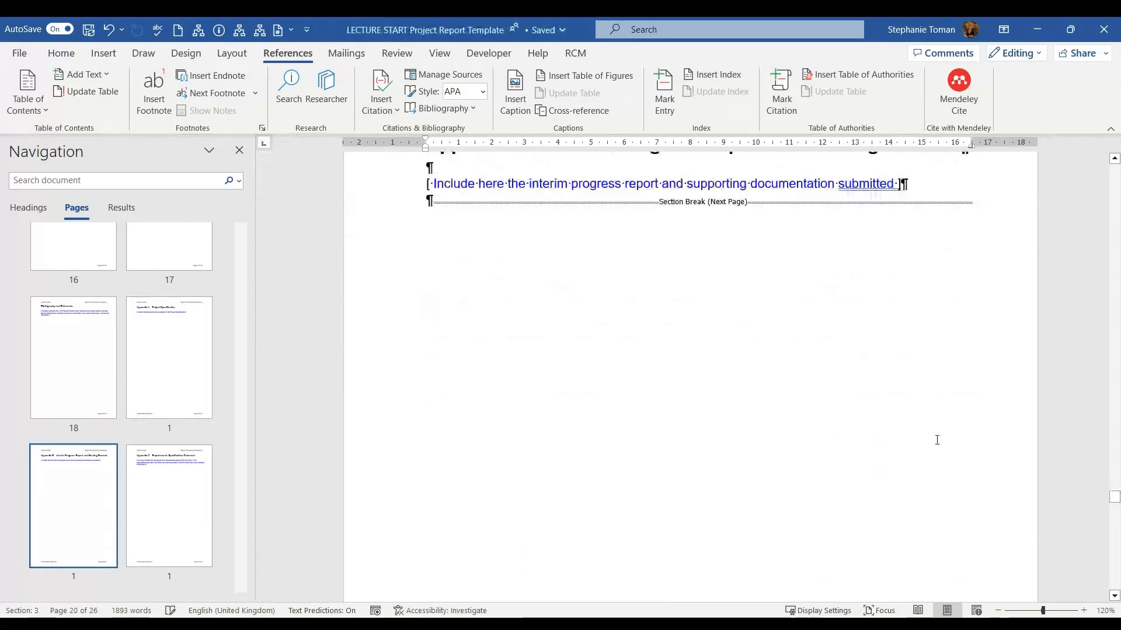
scroll(936, 441, down, 5)
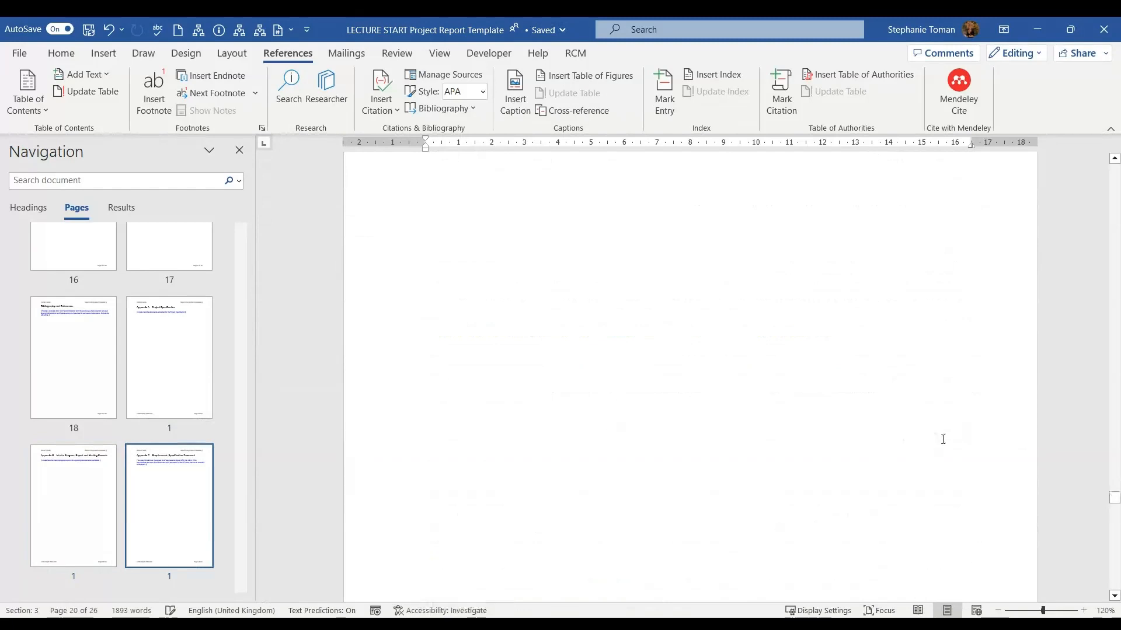
scroll(517, 396, up, 5)
click(396, 311)
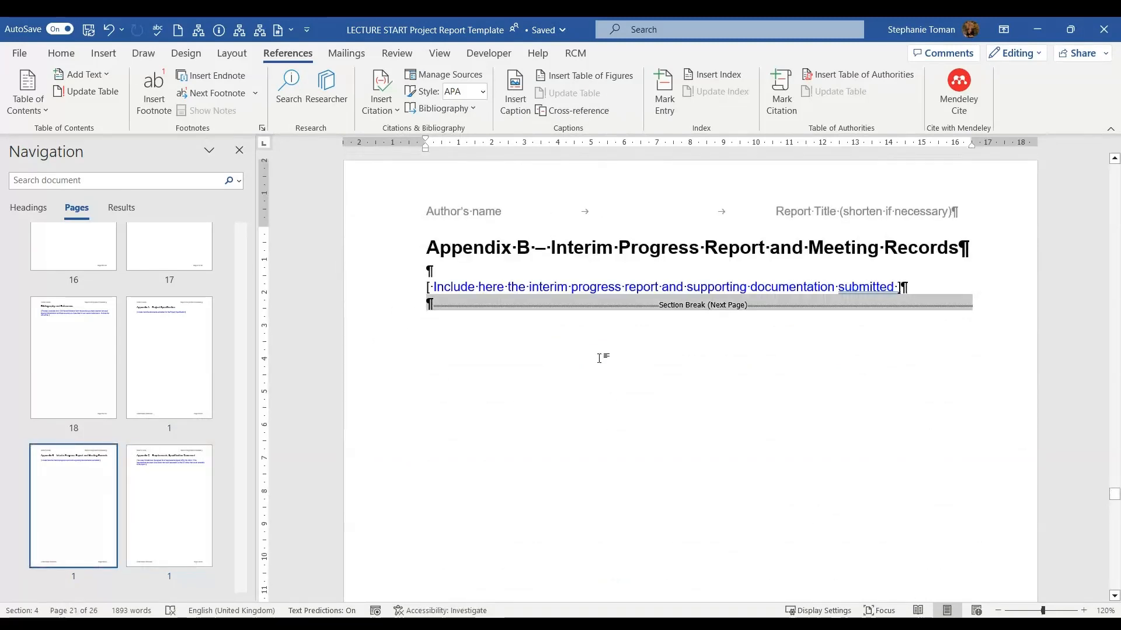
scroll(148, 374, up, 5)
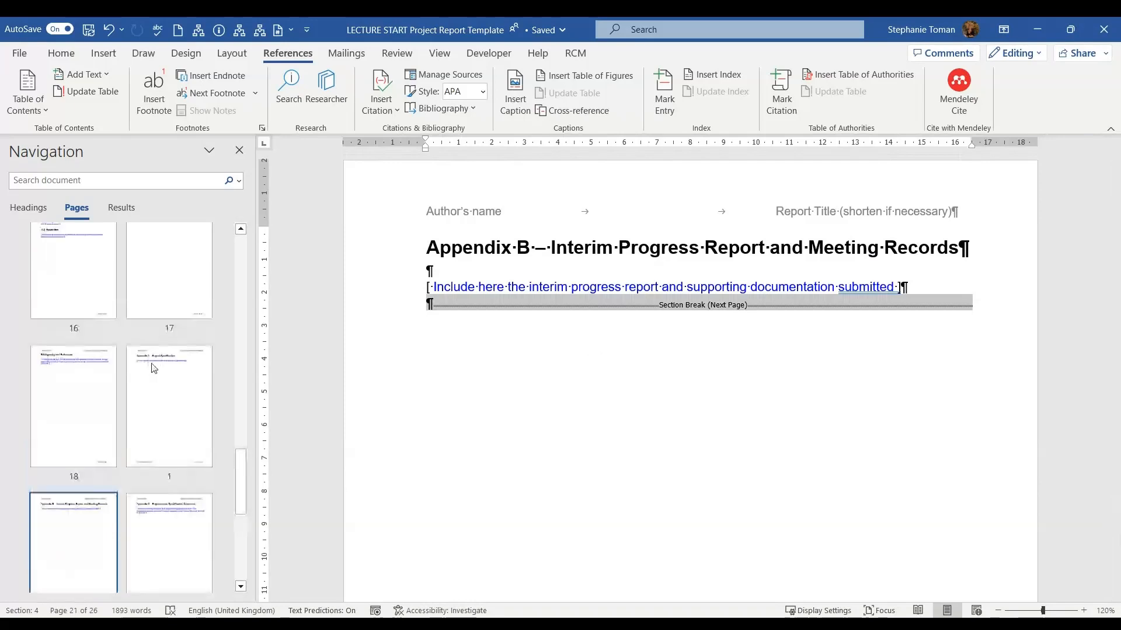
Step: Go to the Critical Appraisal page and examine the footer page numbers from page 14 through page 17
click(181, 453)
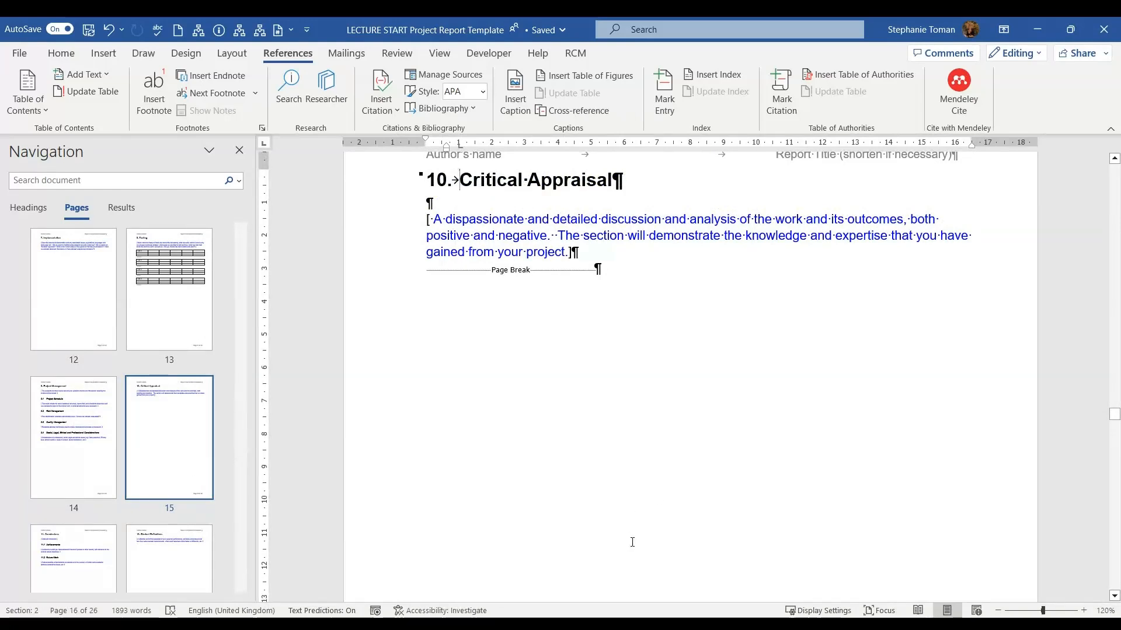
scroll(632, 542, up, 4)
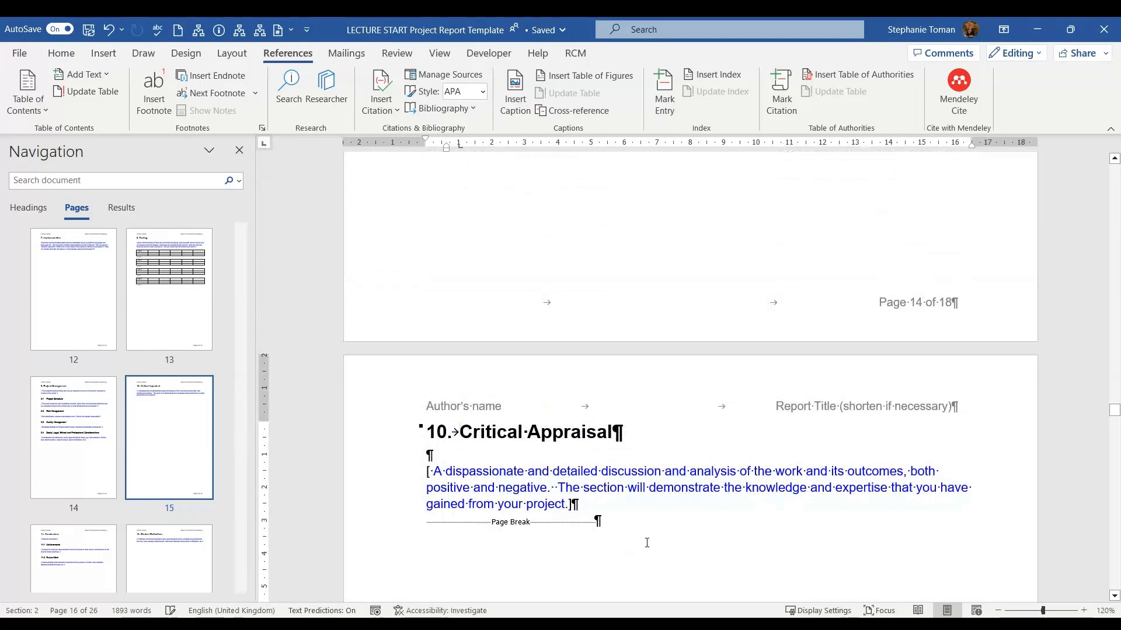
scroll(646, 542, down, 2)
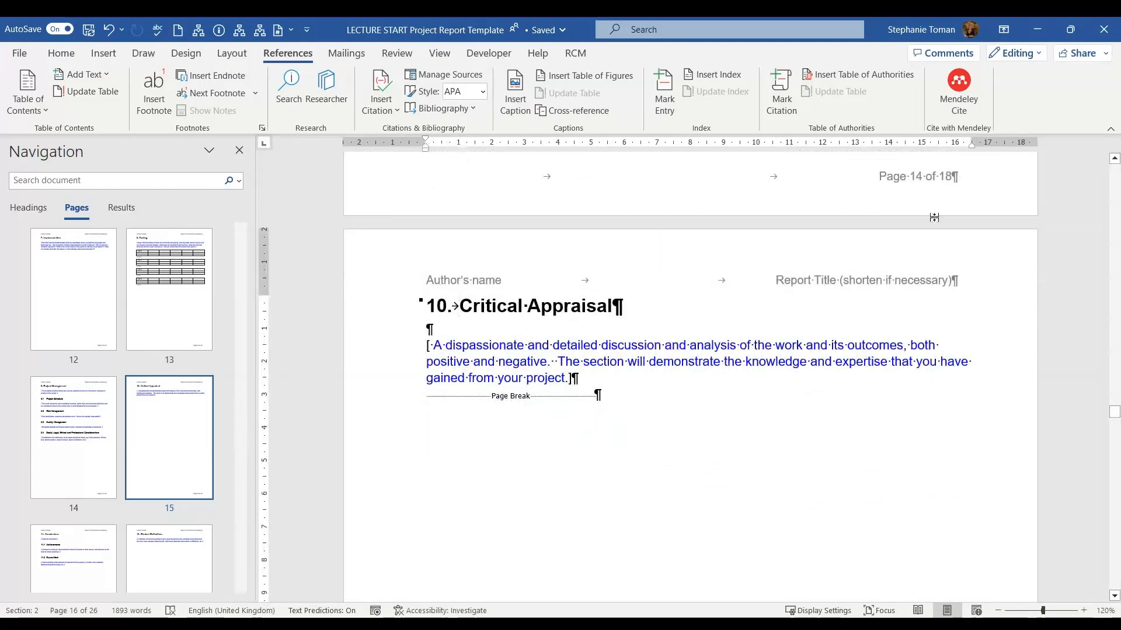
scroll(920, 423, down, 7)
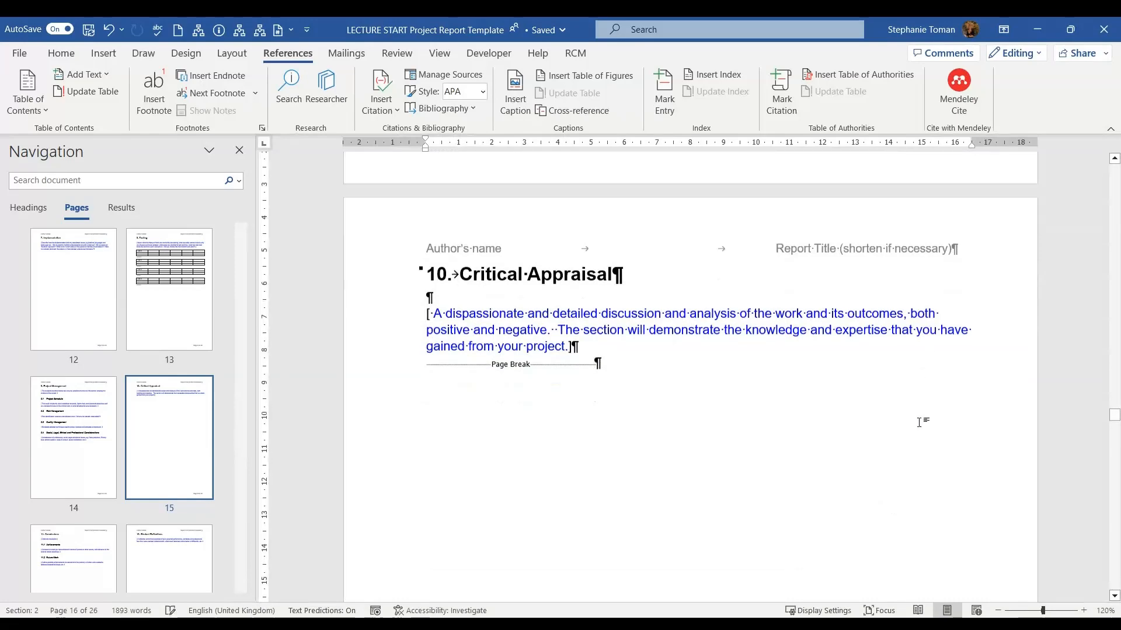
scroll(920, 422, down, 6)
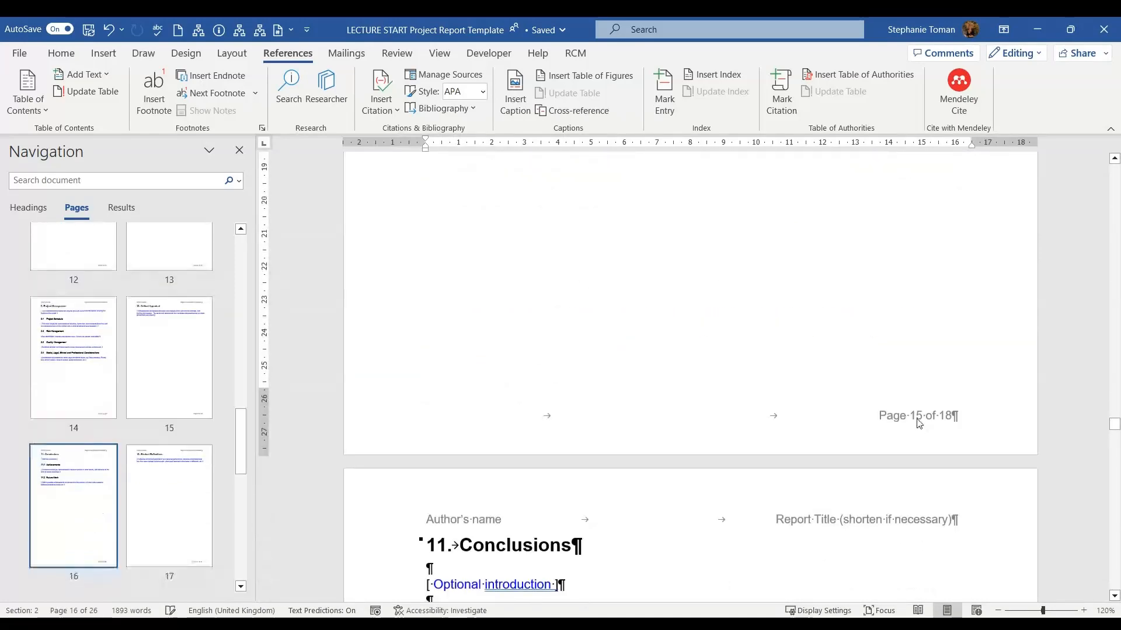
scroll(915, 415, down, 13)
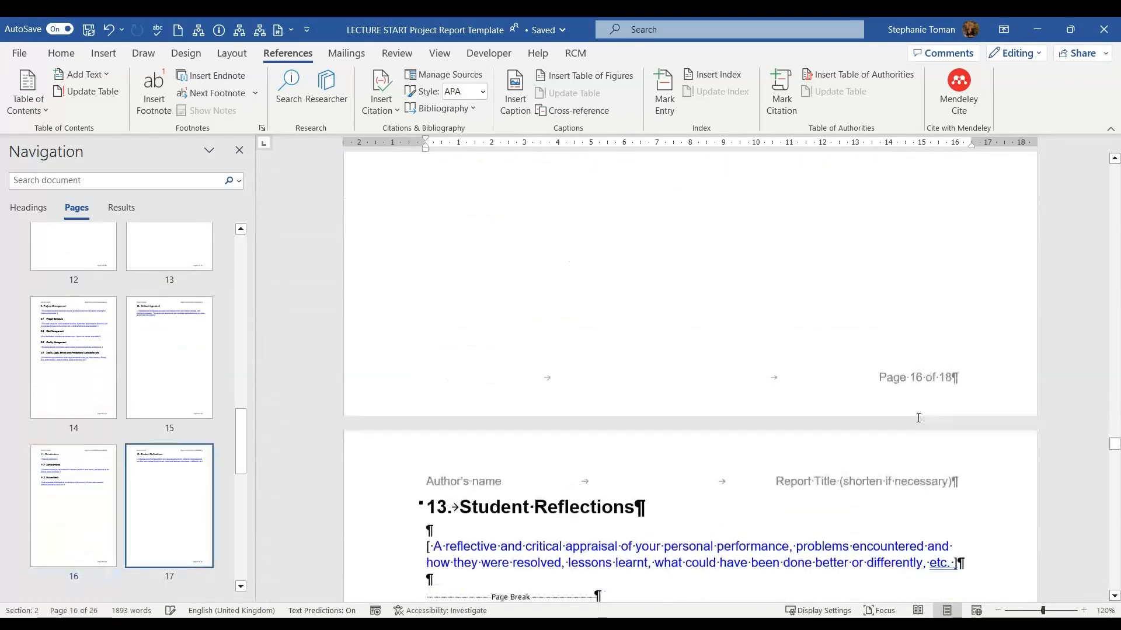
scroll(918, 418, up, 1)
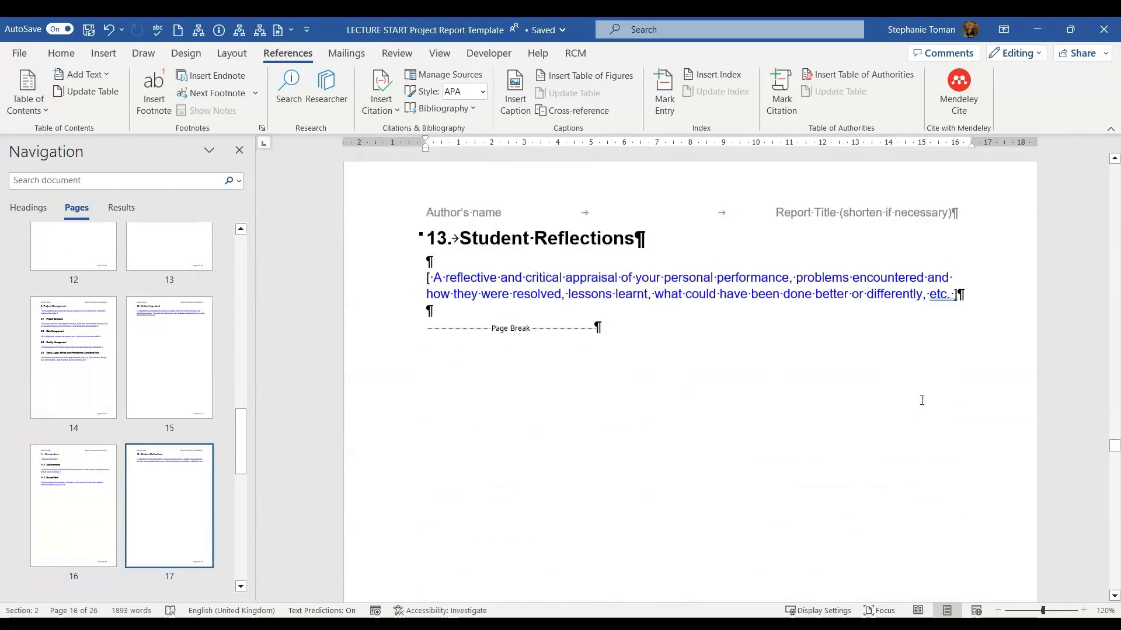
scroll(922, 400, down, 8)
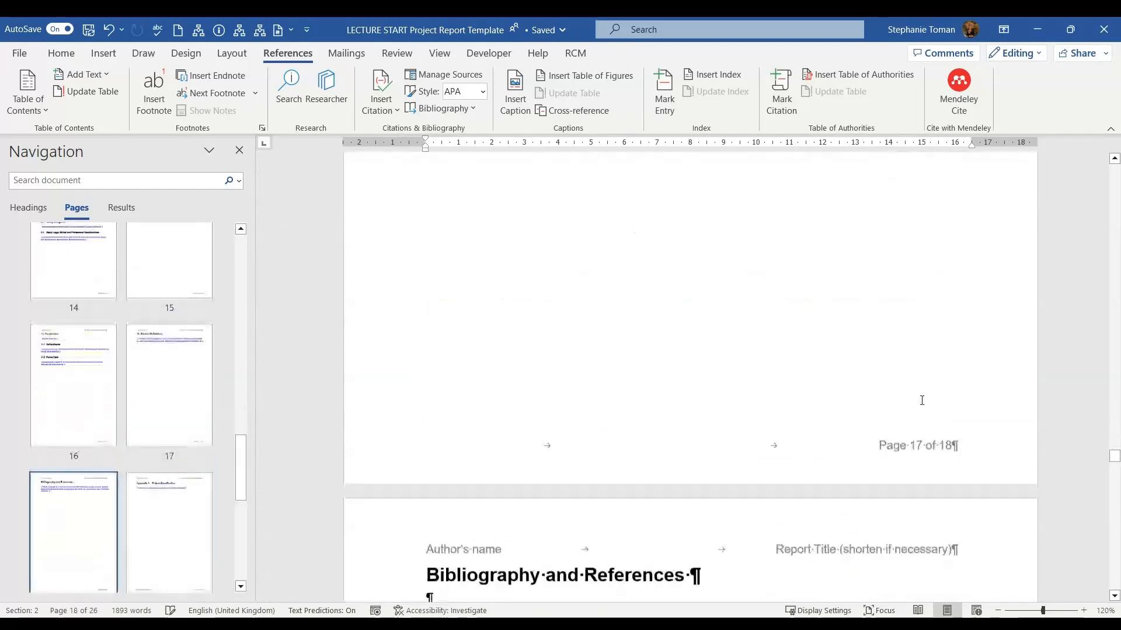
scroll(922, 401, up, 8)
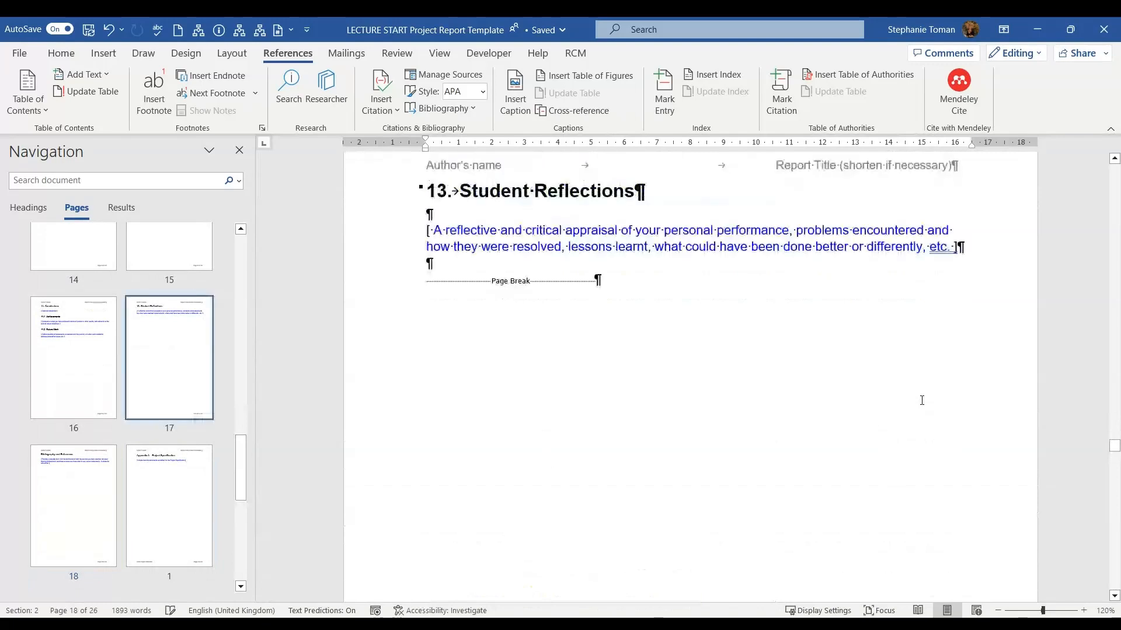
Step: Insert a page break before the Student Reflections heading and check the footer page numbering around the added page
click(484, 239)
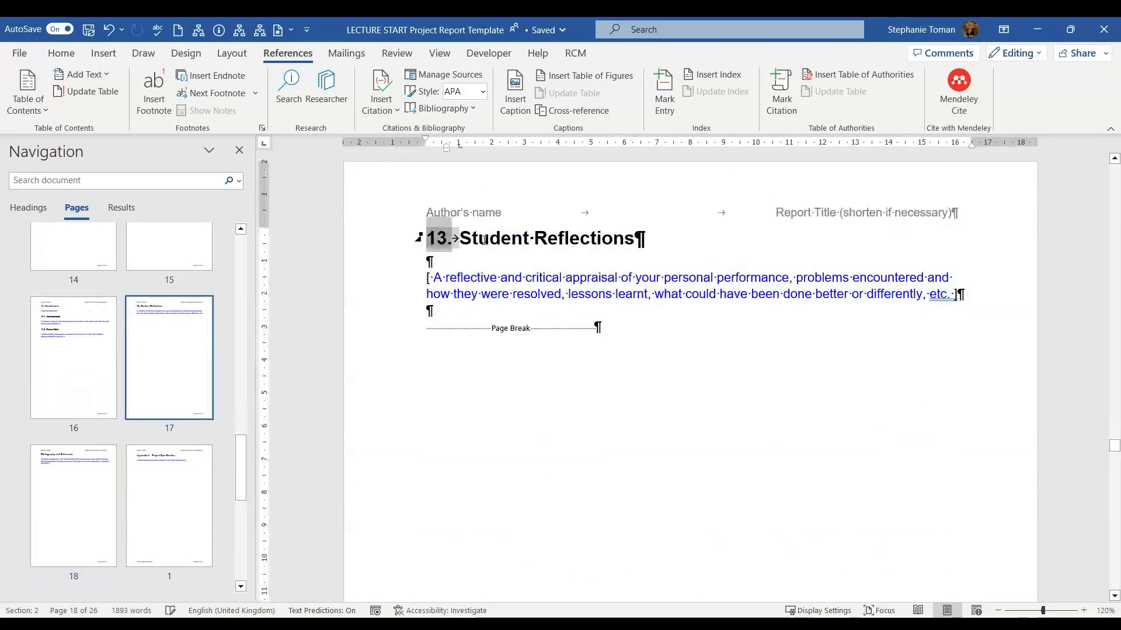
click(749, 238)
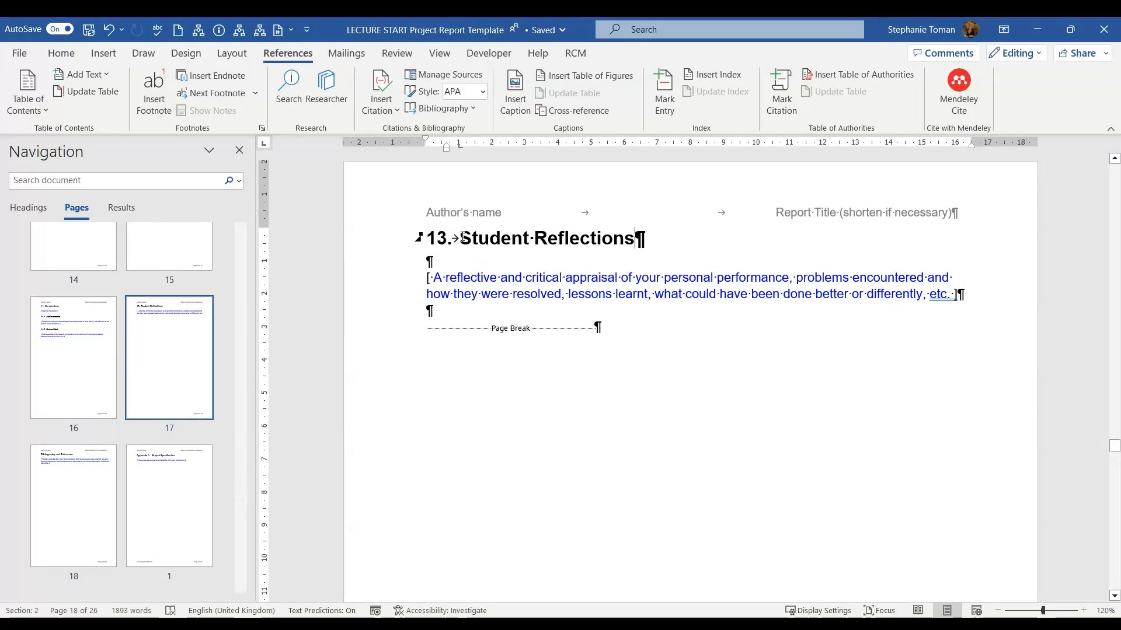
key(ctrl+Return)
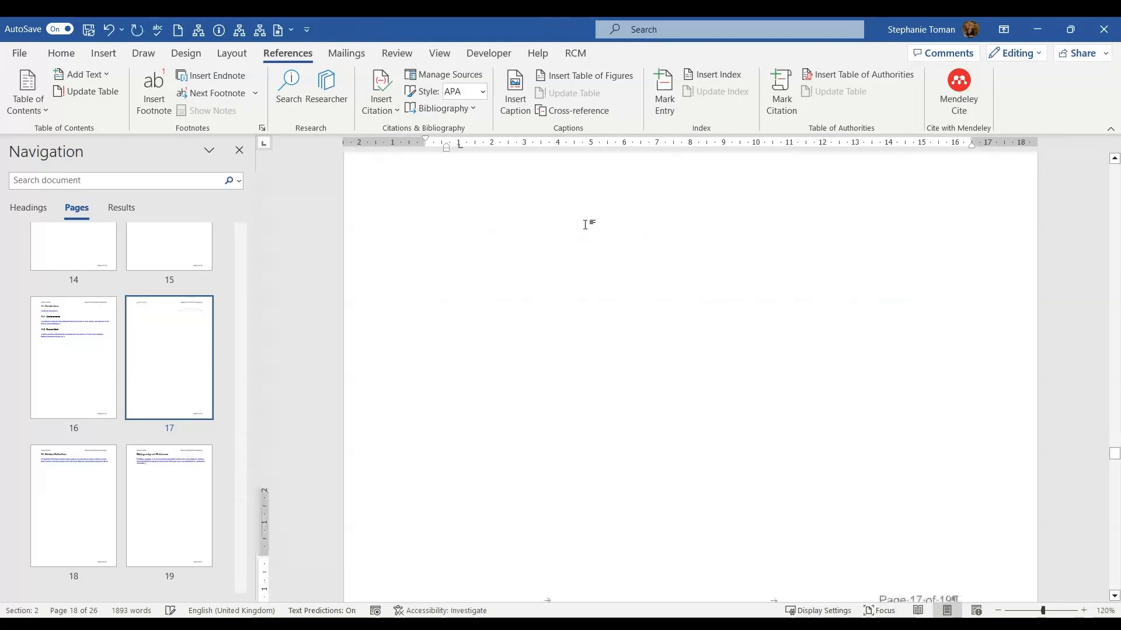
scroll(613, 233, down, 10)
scroll(638, 245, down, 1)
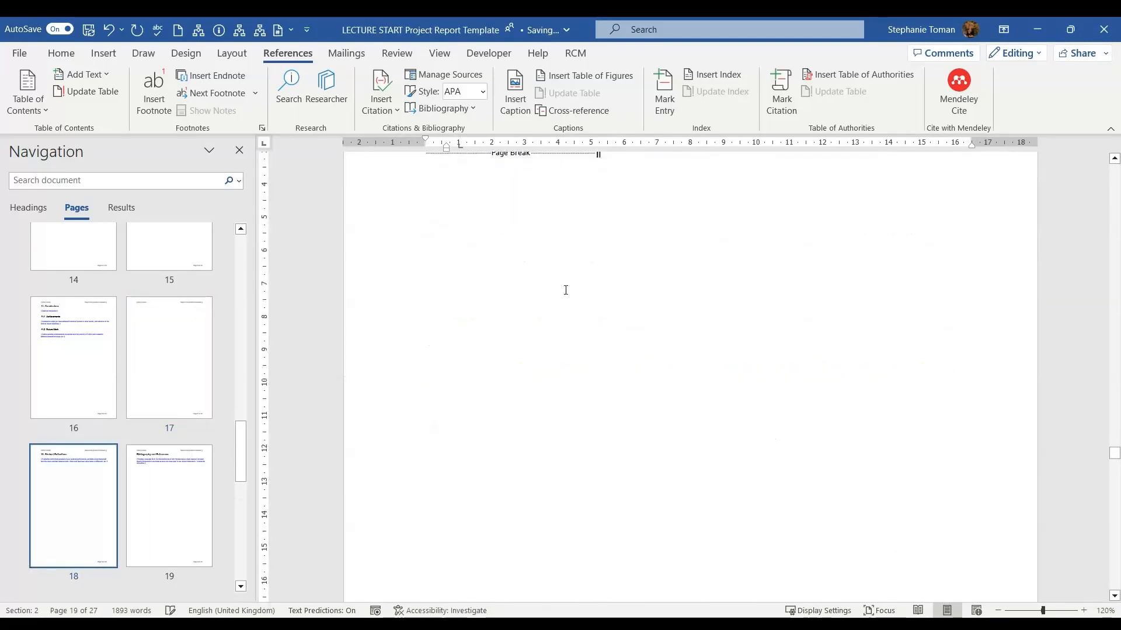
scroll(567, 288, up, 3)
scroll(692, 323, down, 12)
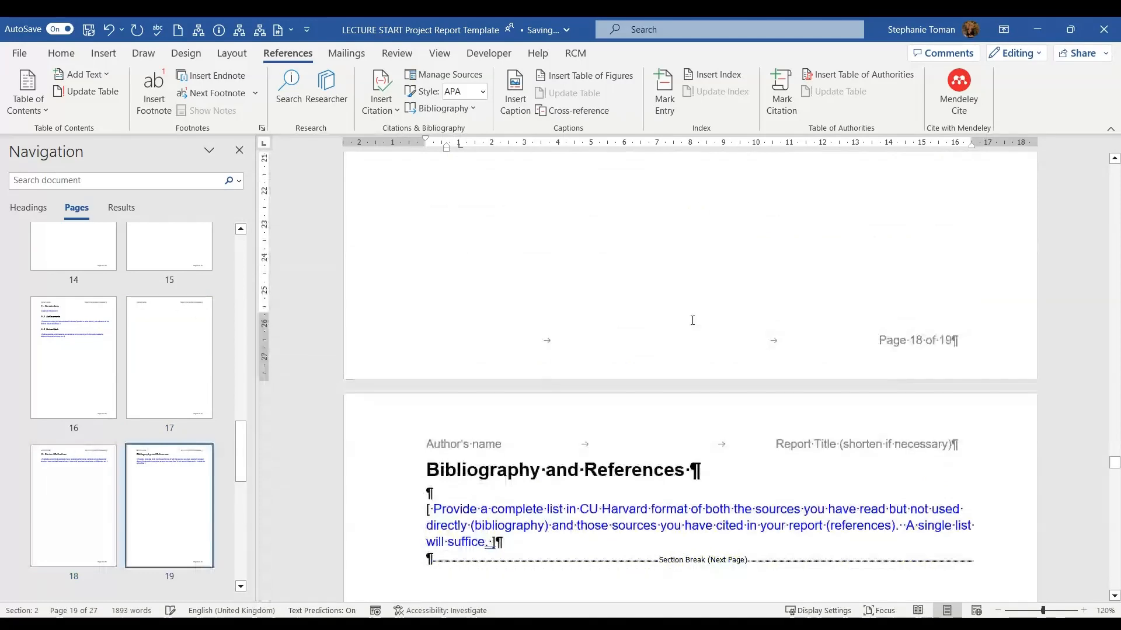
scroll(692, 320, up, 15)
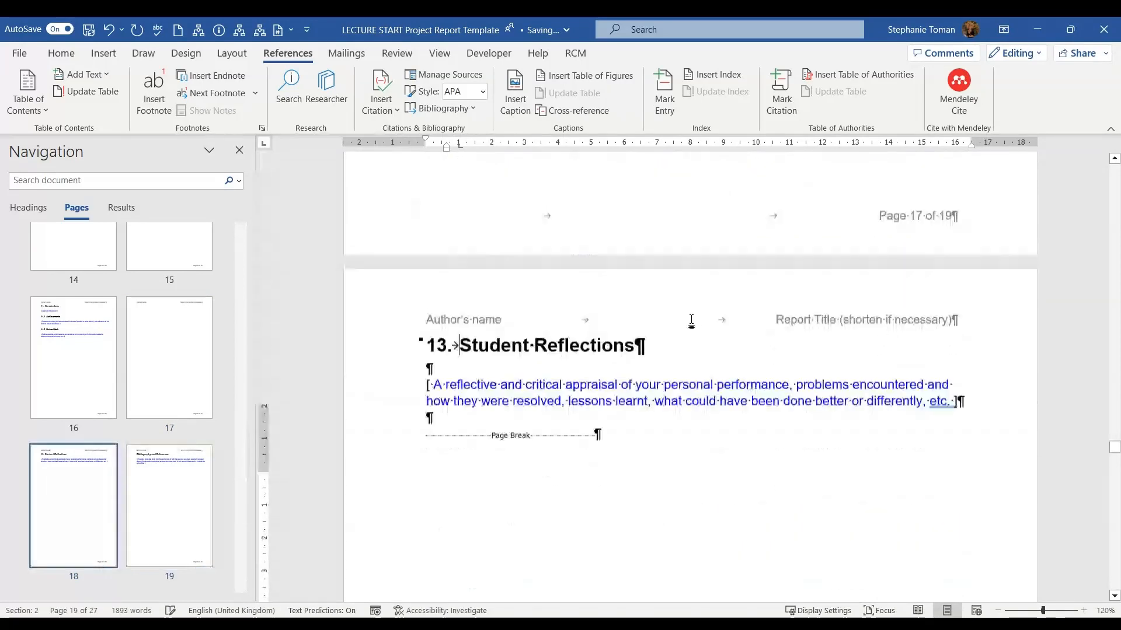
Step: Insert a continuous section break directly after the page break on the blank page before Student Reflections
scroll(692, 322, up, 10)
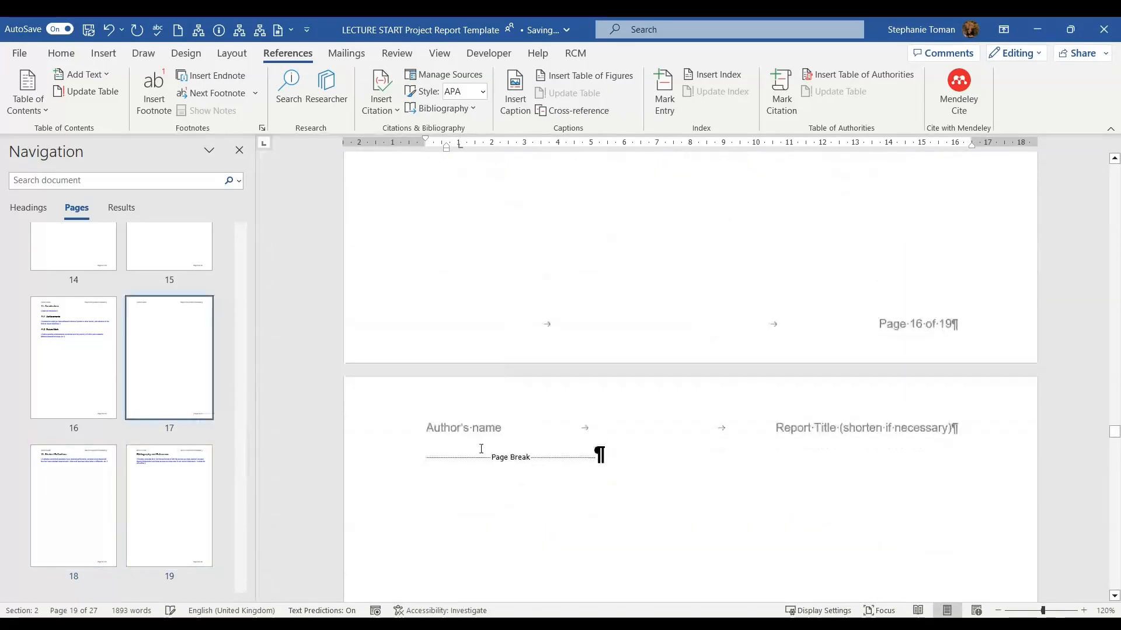
click(428, 453)
scroll(684, 366, up, 8)
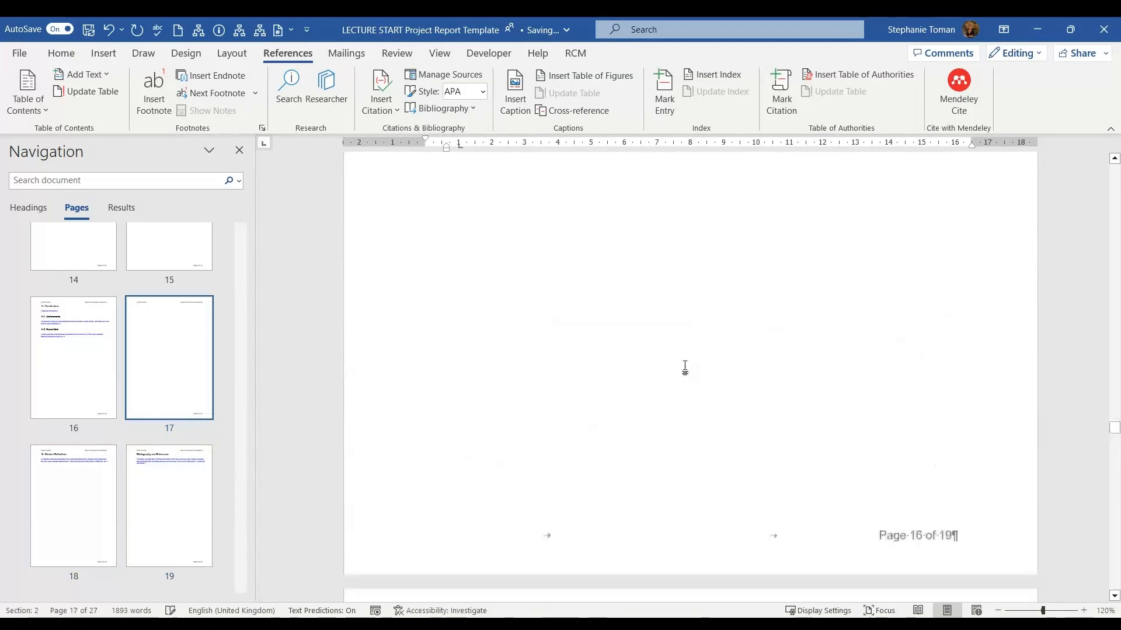
scroll(780, 462, down, 8)
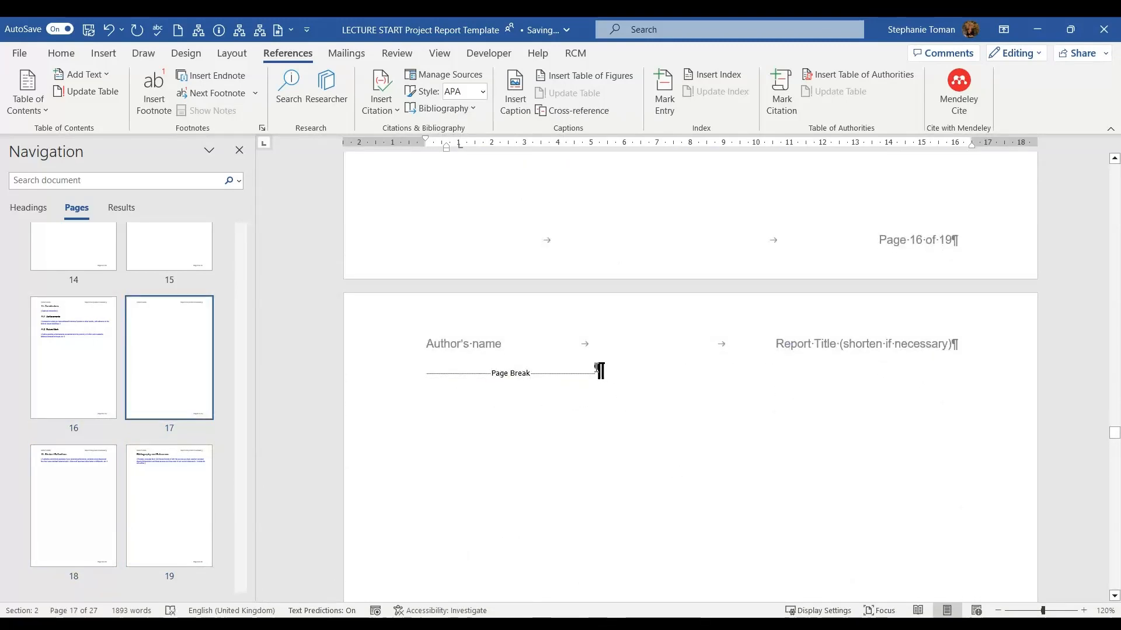
click(596, 368)
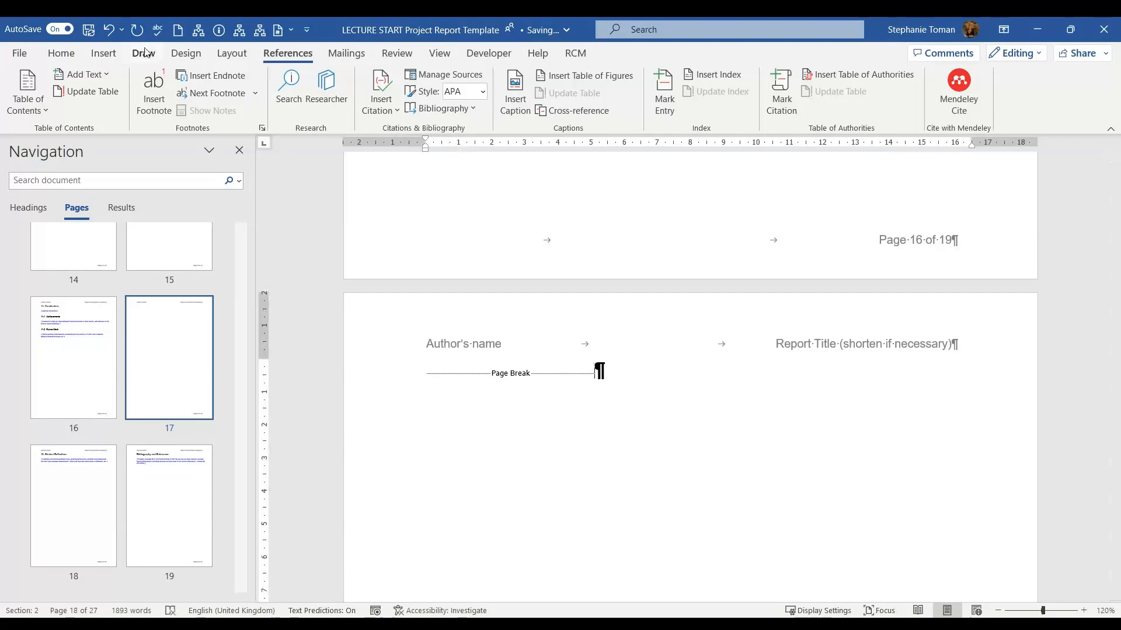
click(228, 55)
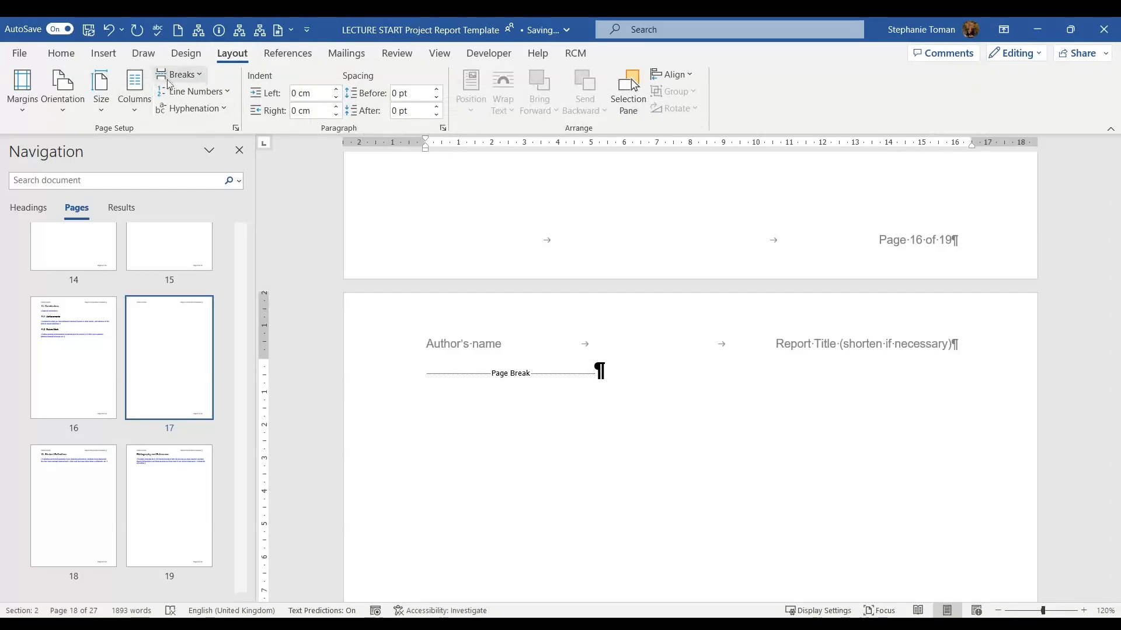
click(184, 75)
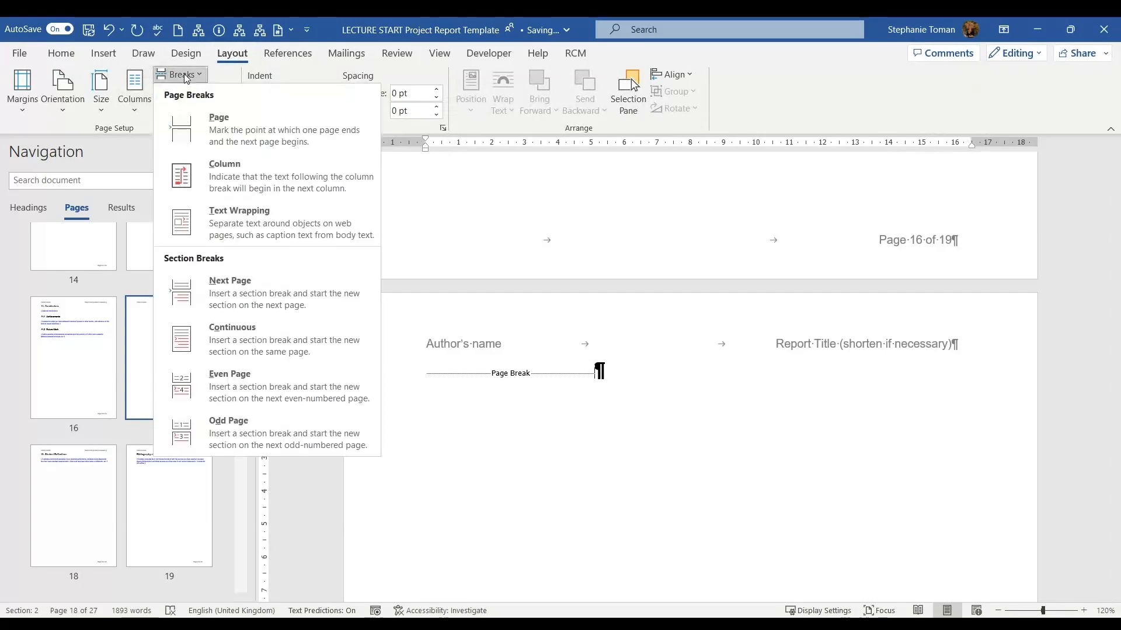
click(268, 344)
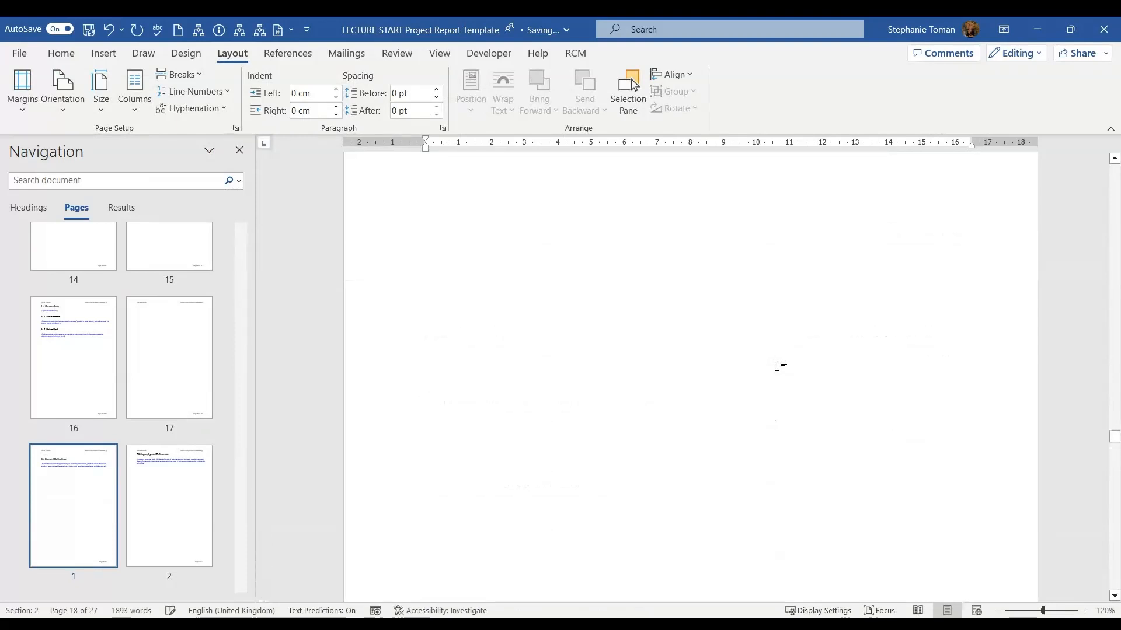
Step: Examine the footer page numbers and the page and section breaks on pages 16 and 17
scroll(776, 366, up, 6)
scroll(717, 457, up, 2)
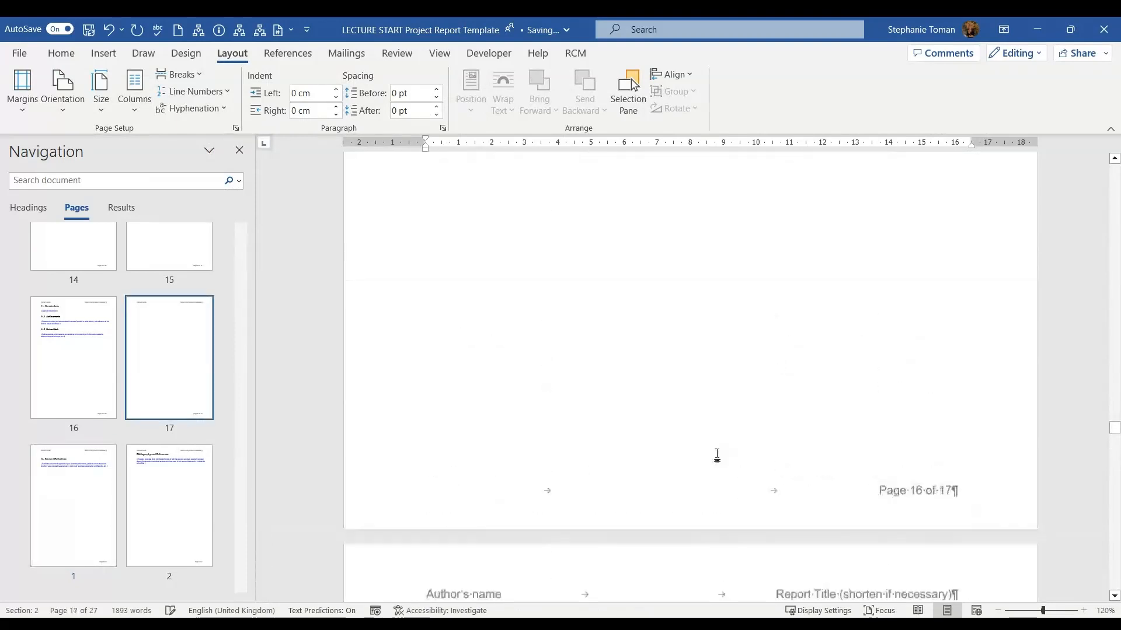
scroll(717, 457, up, 5)
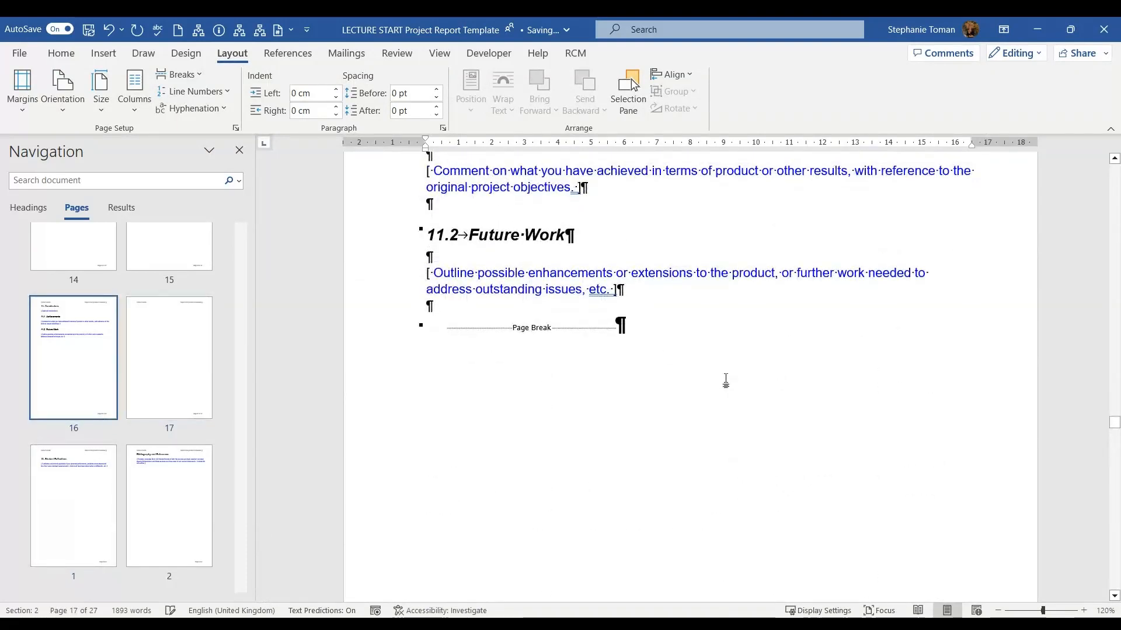
scroll(735, 362, down, 6)
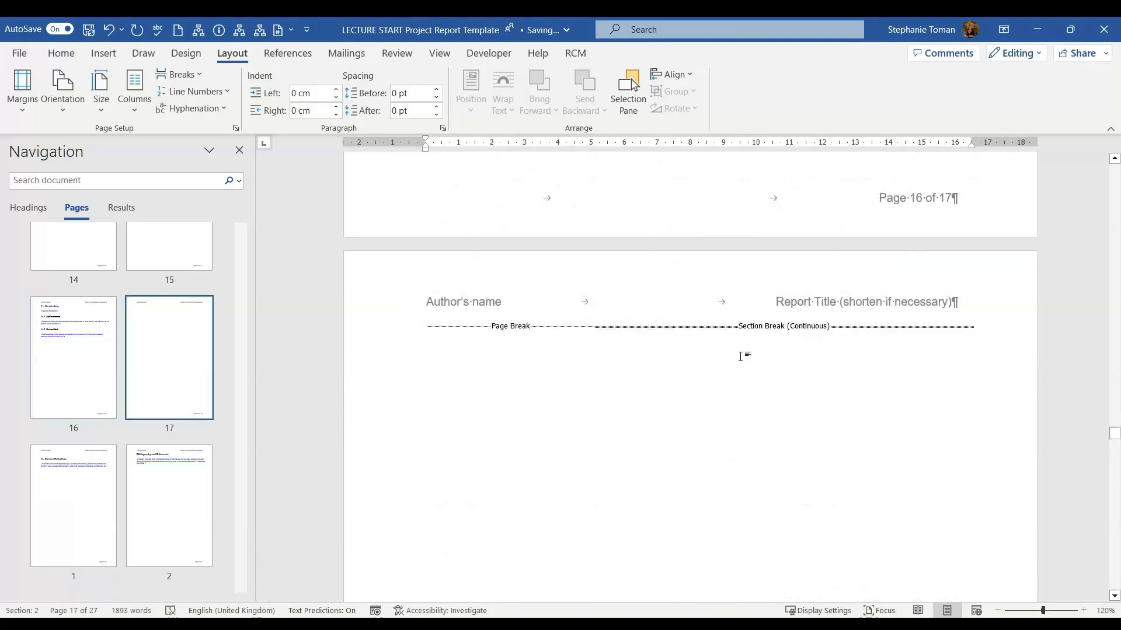
scroll(742, 354, down, 1)
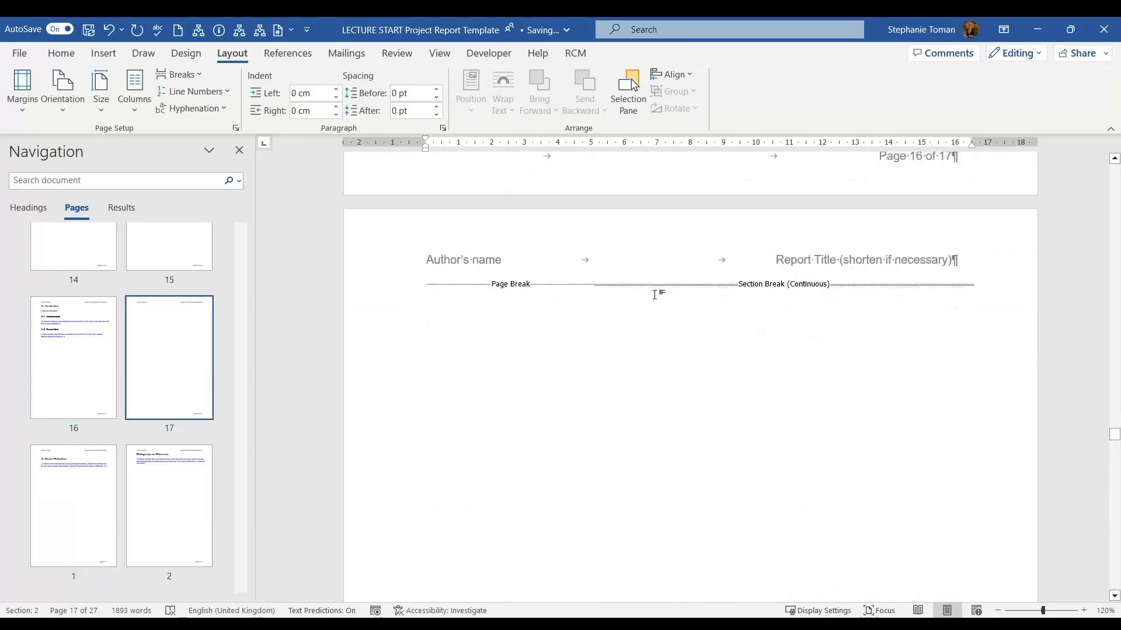
click(448, 320)
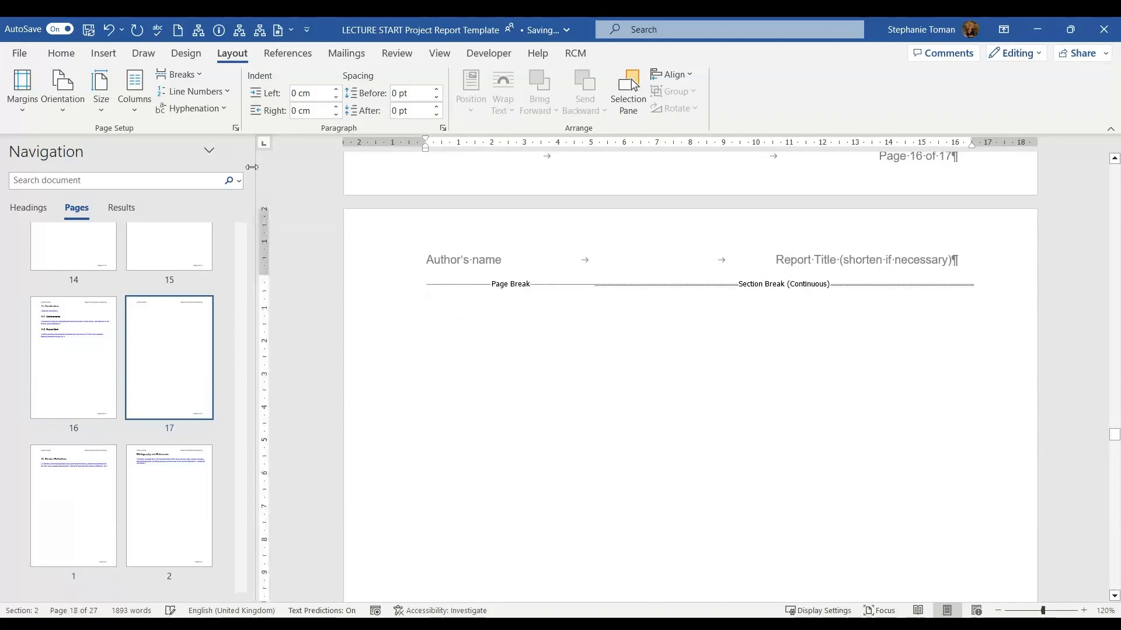
click(65, 110)
click(671, 427)
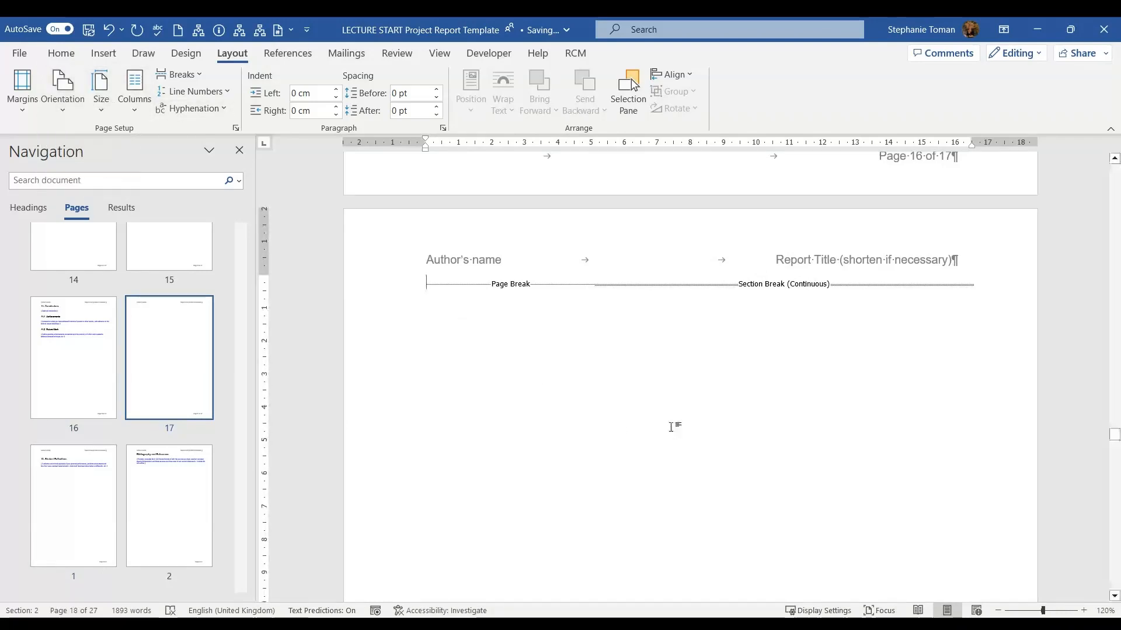
scroll(744, 409, down, 4)
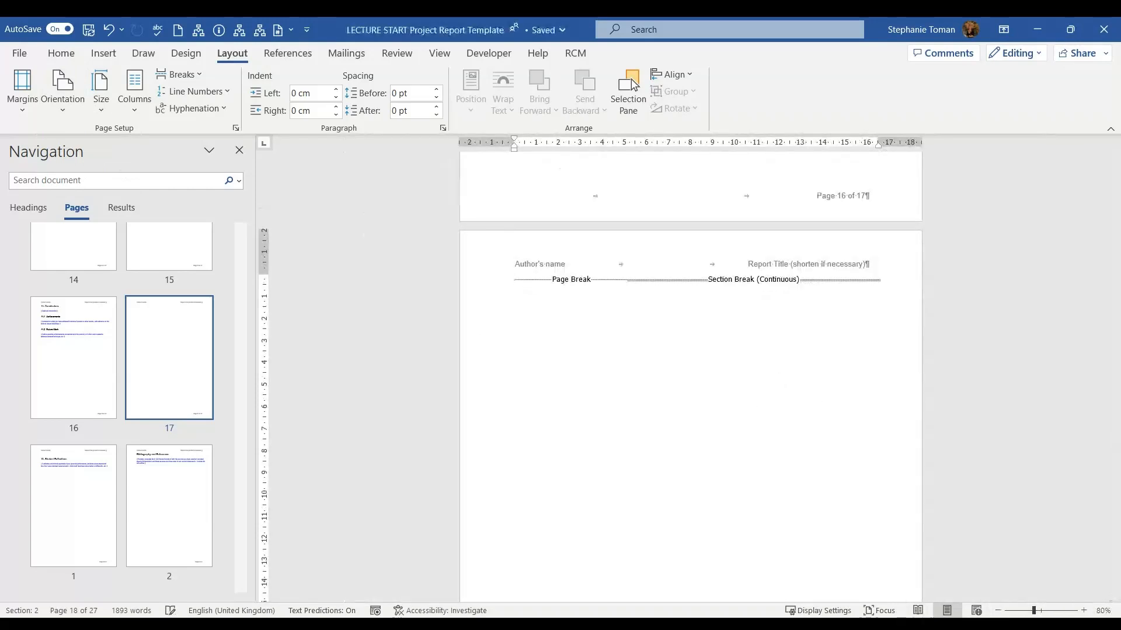
click(998, 611)
click(998, 610)
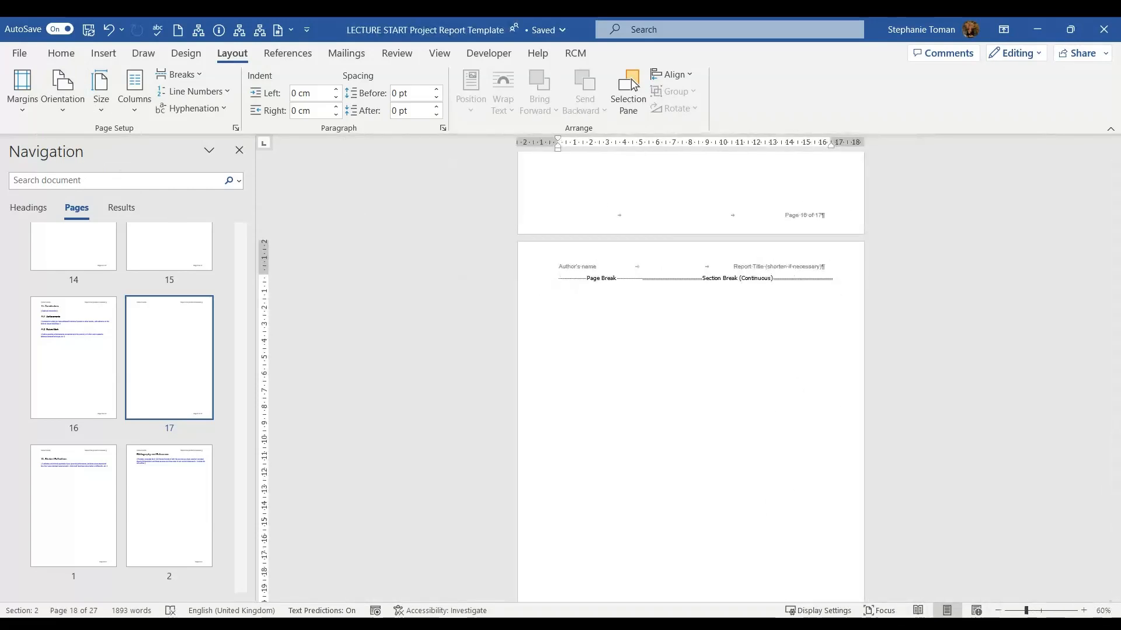
Step: Try landscape orientation from the blank page 17, check its effect on the preceding chapters, and undo it
click(62, 92)
click(89, 170)
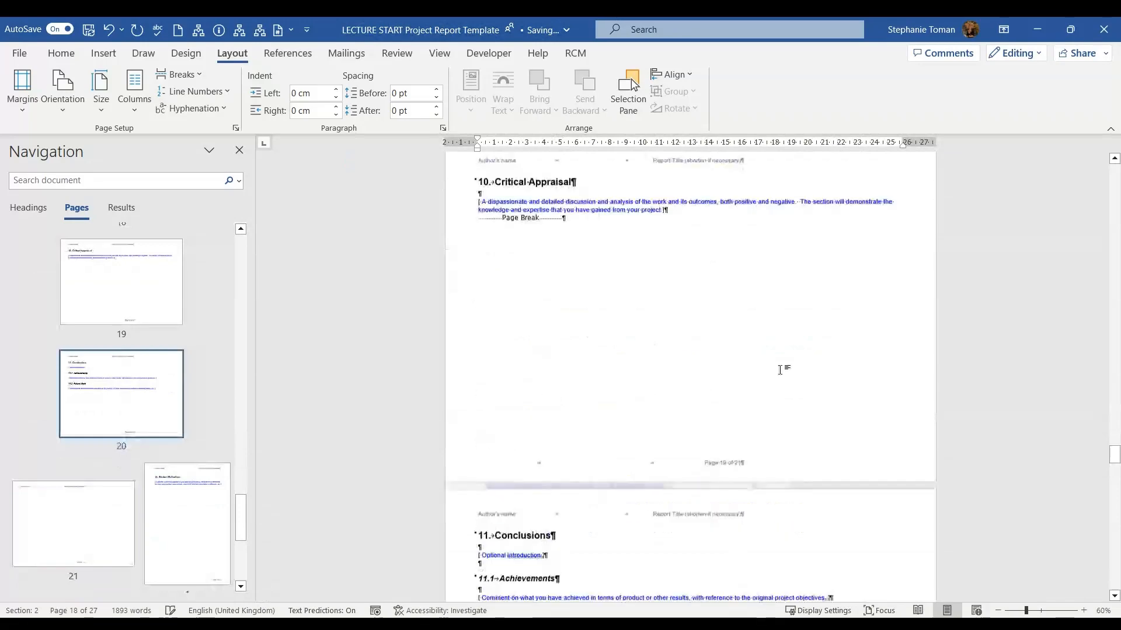
scroll(781, 368, up, 5)
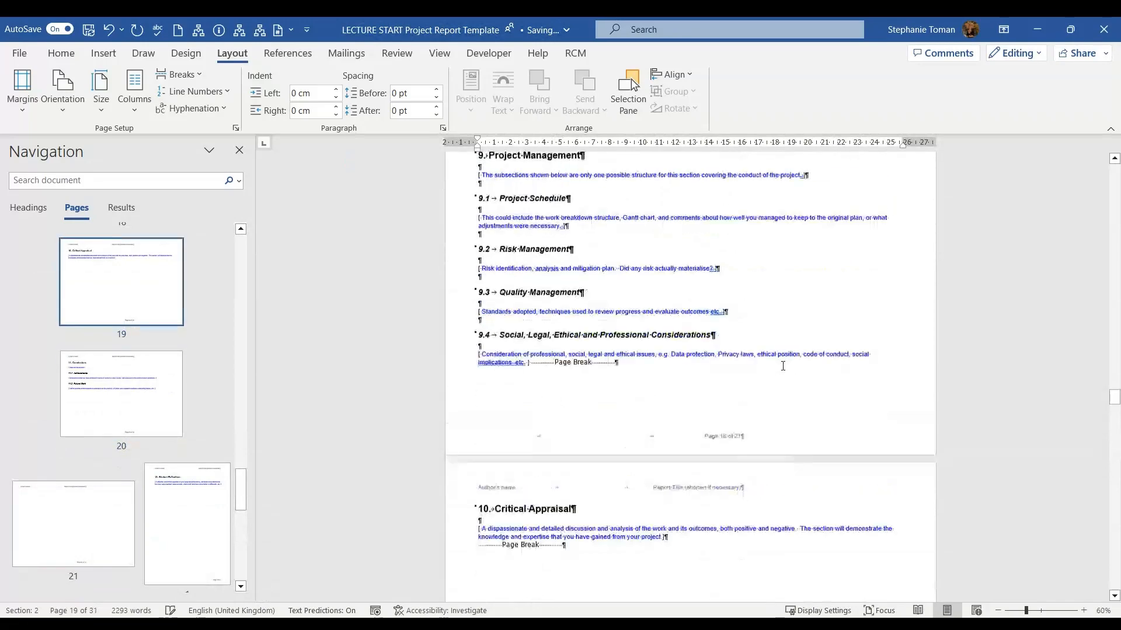
scroll(783, 365, up, 6)
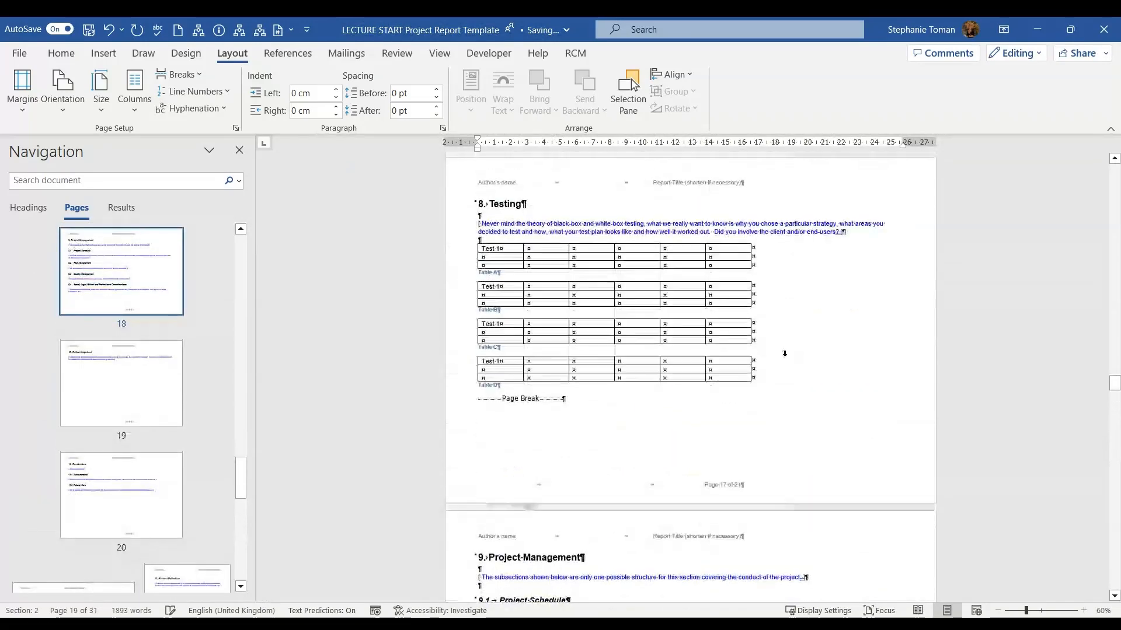
key(ctrl+z)
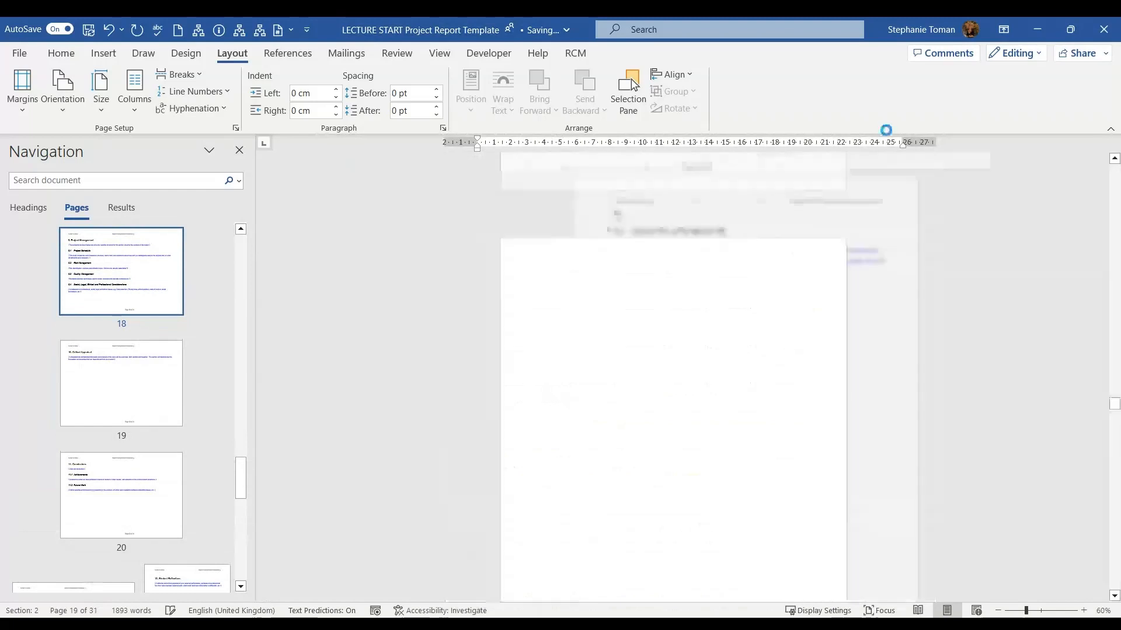
Step: Delete the empty paragraph above the Student Reflections heading
scroll(726, 301, down, 4)
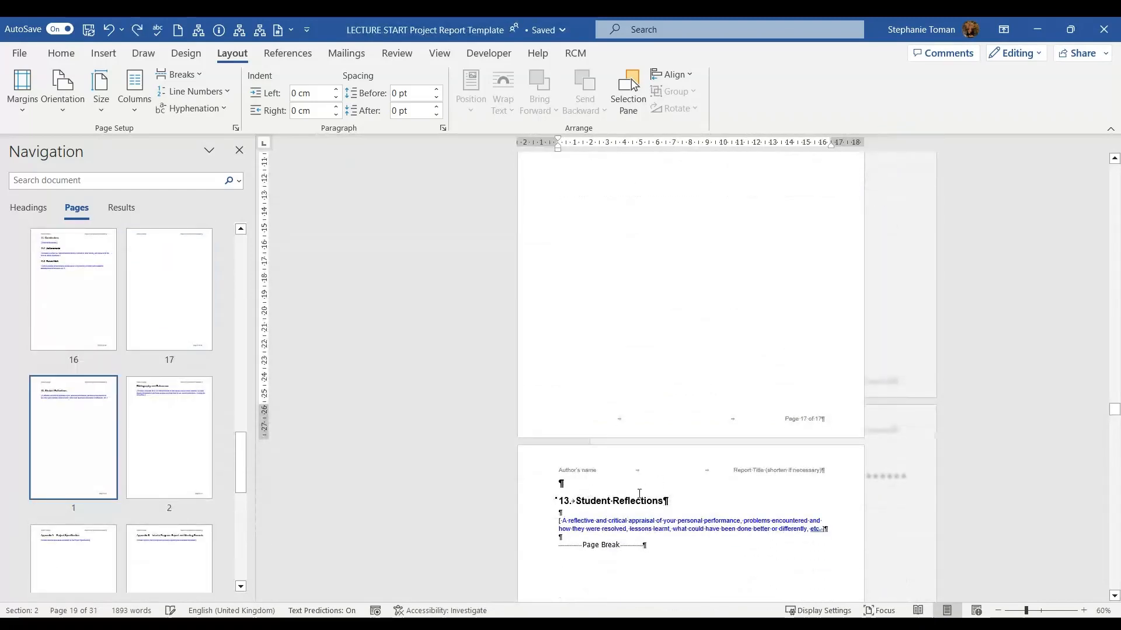
click(562, 484)
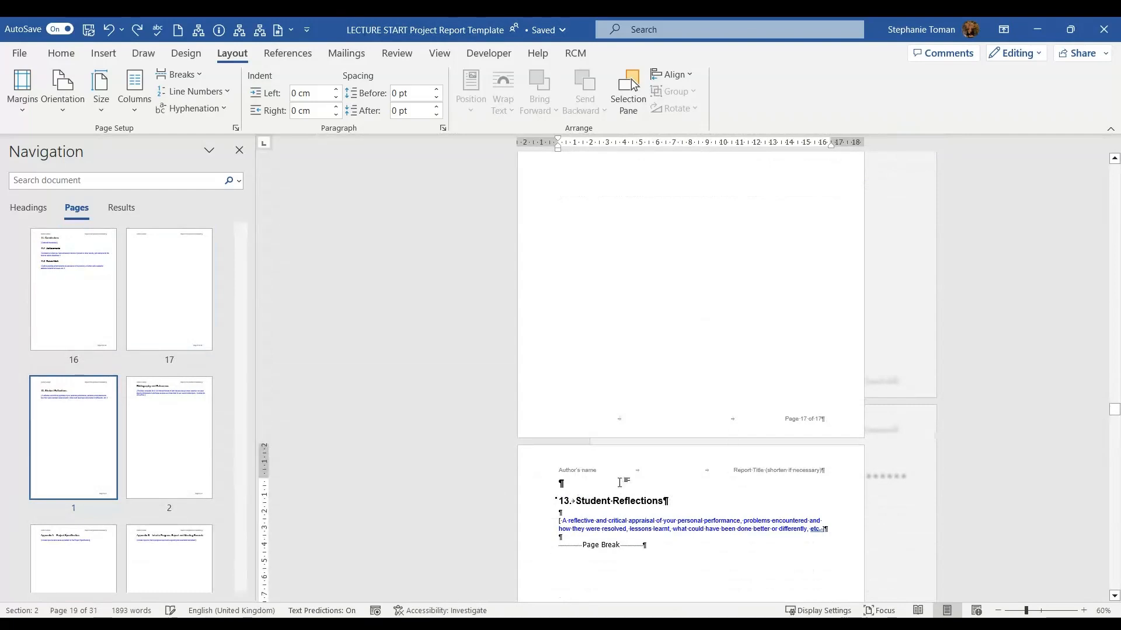
key(Delete)
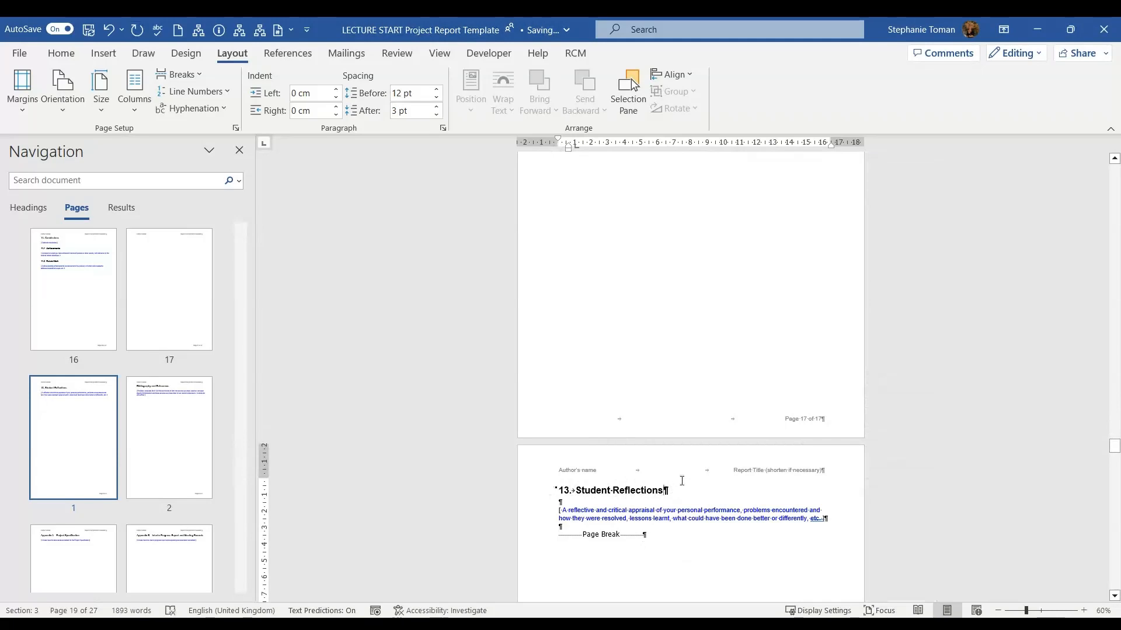
Step: Insert a continuous section break at the end of the Student Reflections heading and remove the extra numbered heading line beneath it
scroll(682, 481, up, 2)
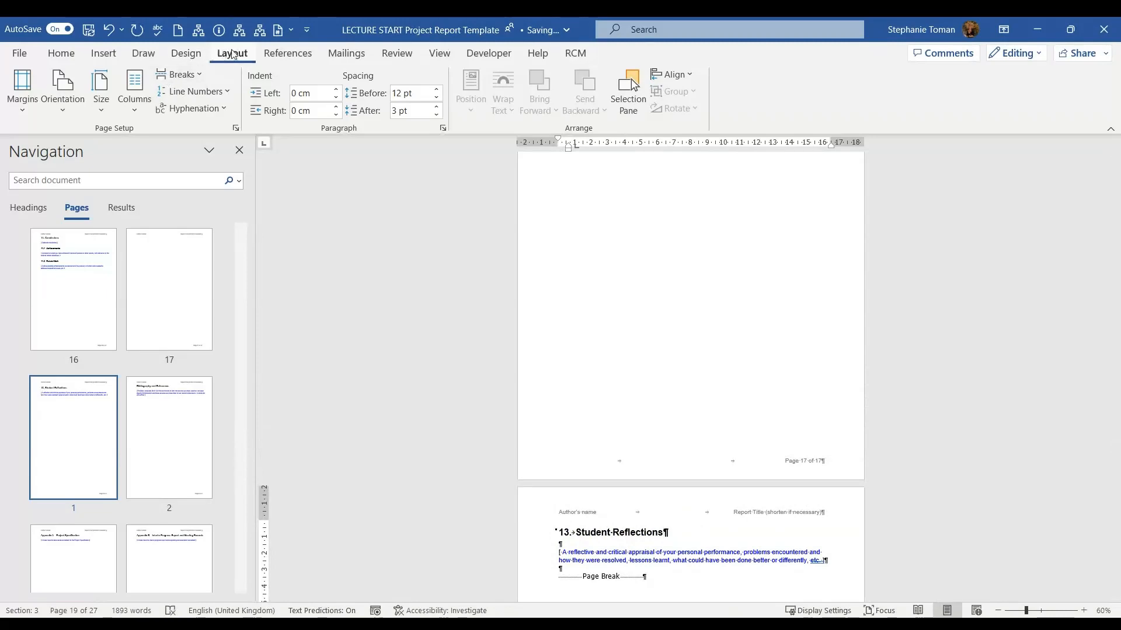
click(180, 74)
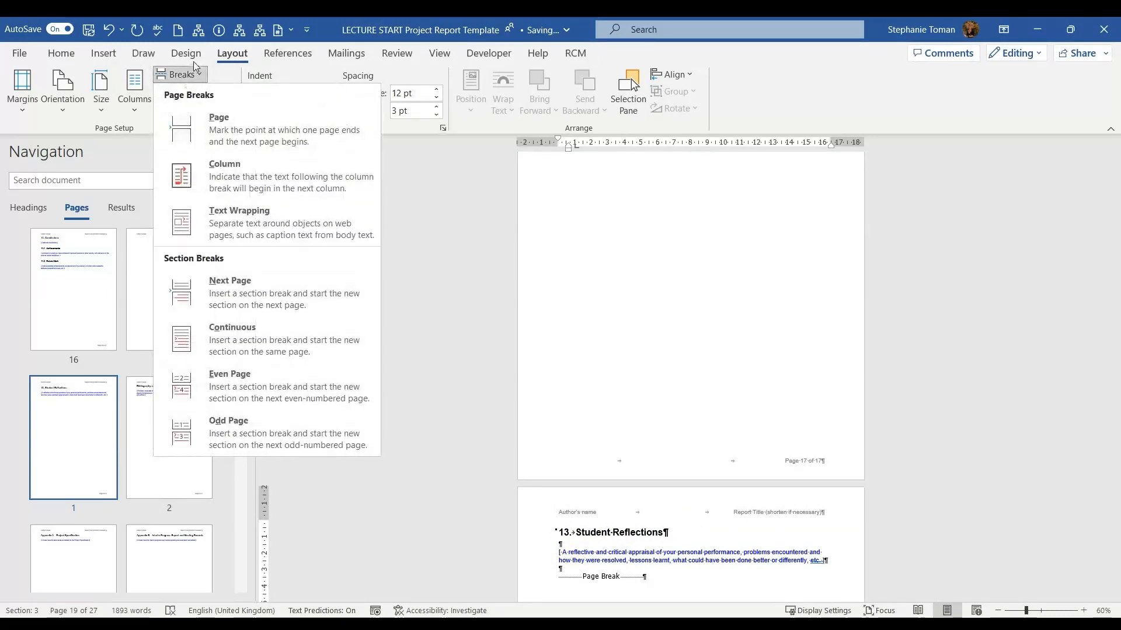
click(256, 340)
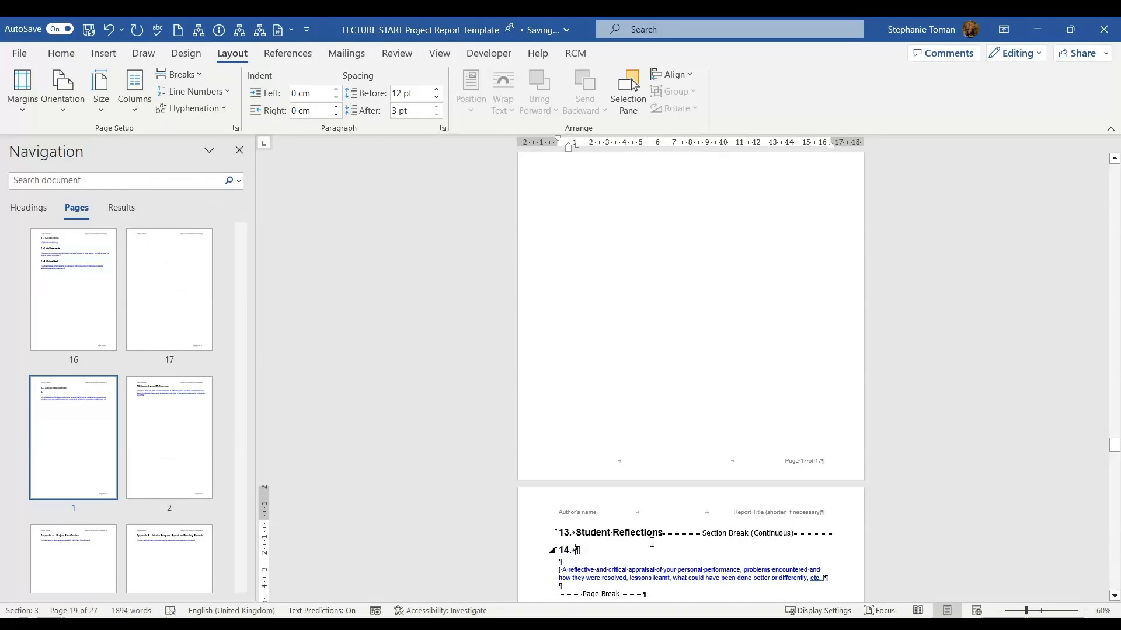
key(BackSpace)
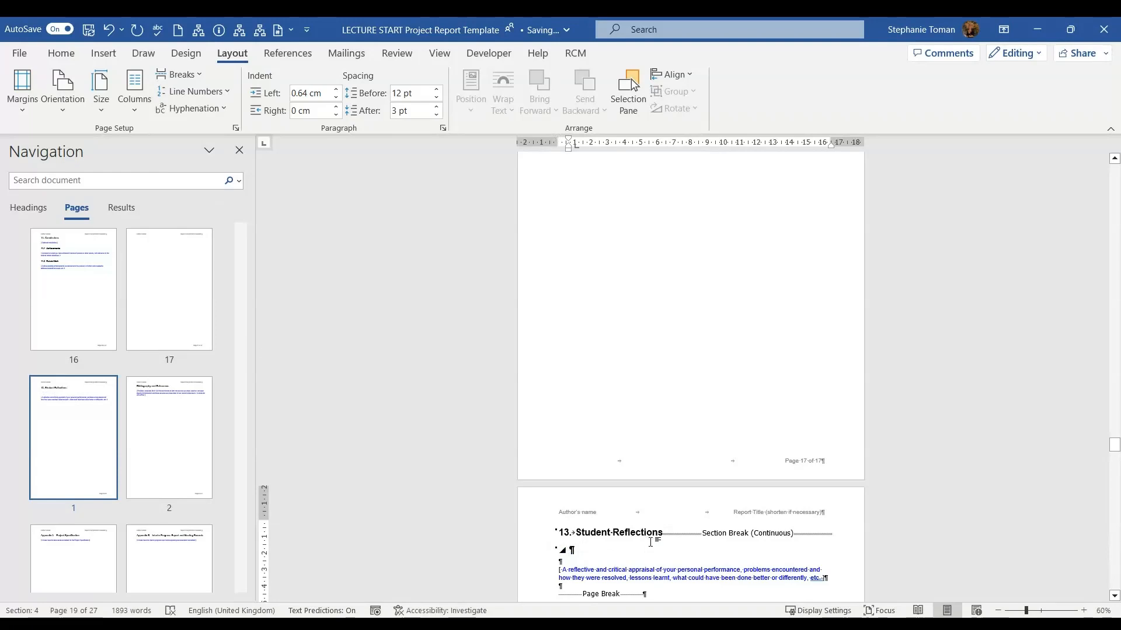
key(BackSpace)
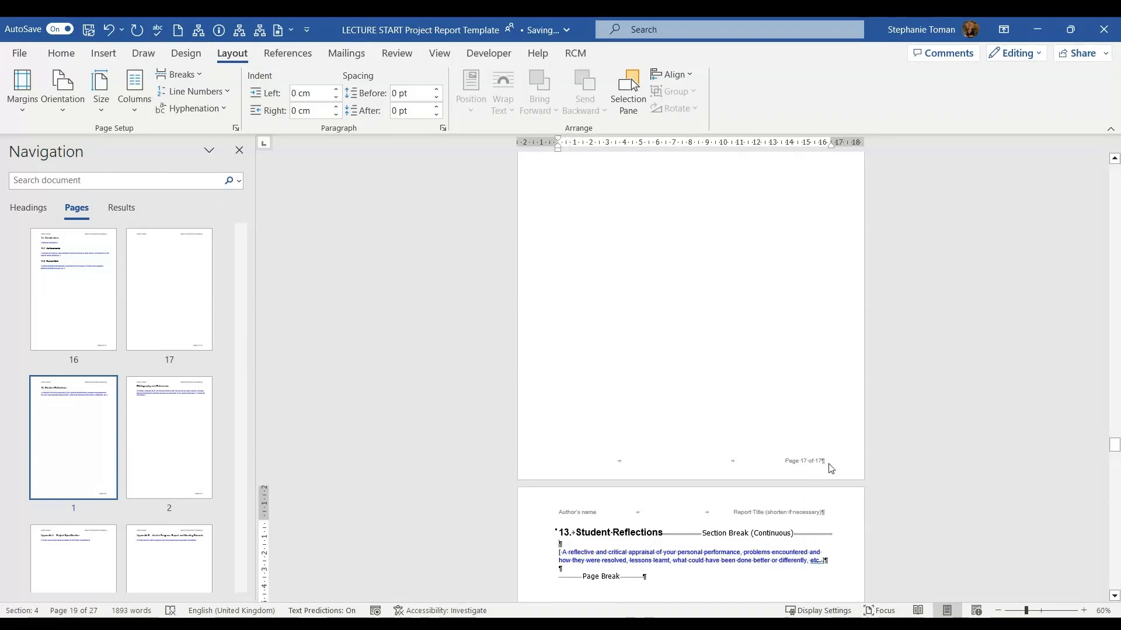
Step: Retry landscape orientation from before the page break on page 17, check the preceding chapters, and undo the change
scroll(825, 452, down, 10)
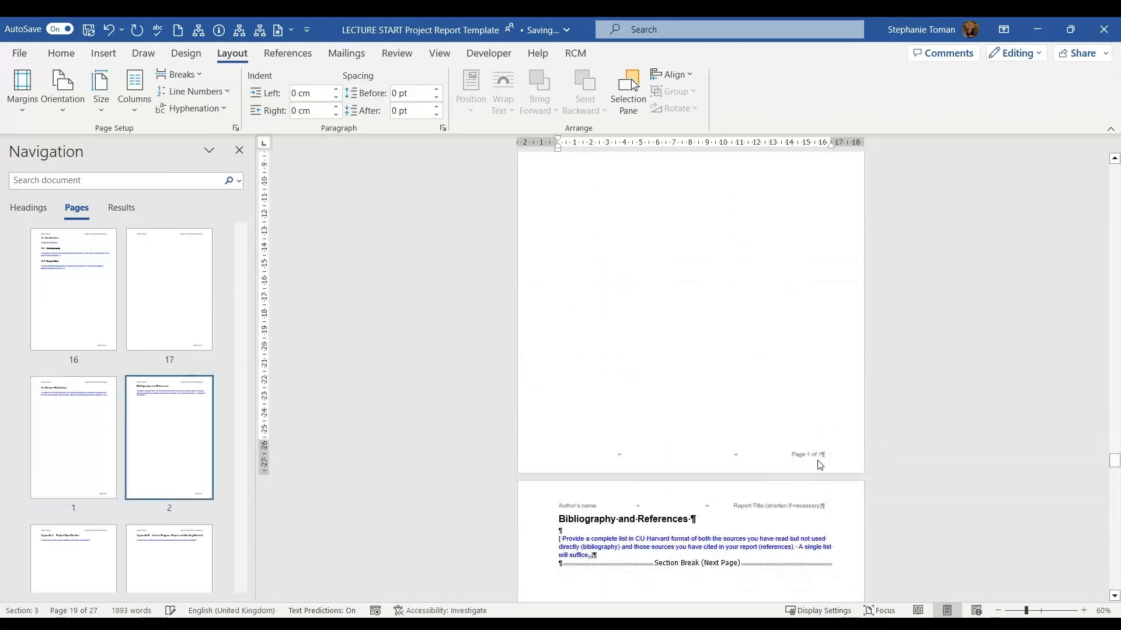
scroll(819, 464, up, 10)
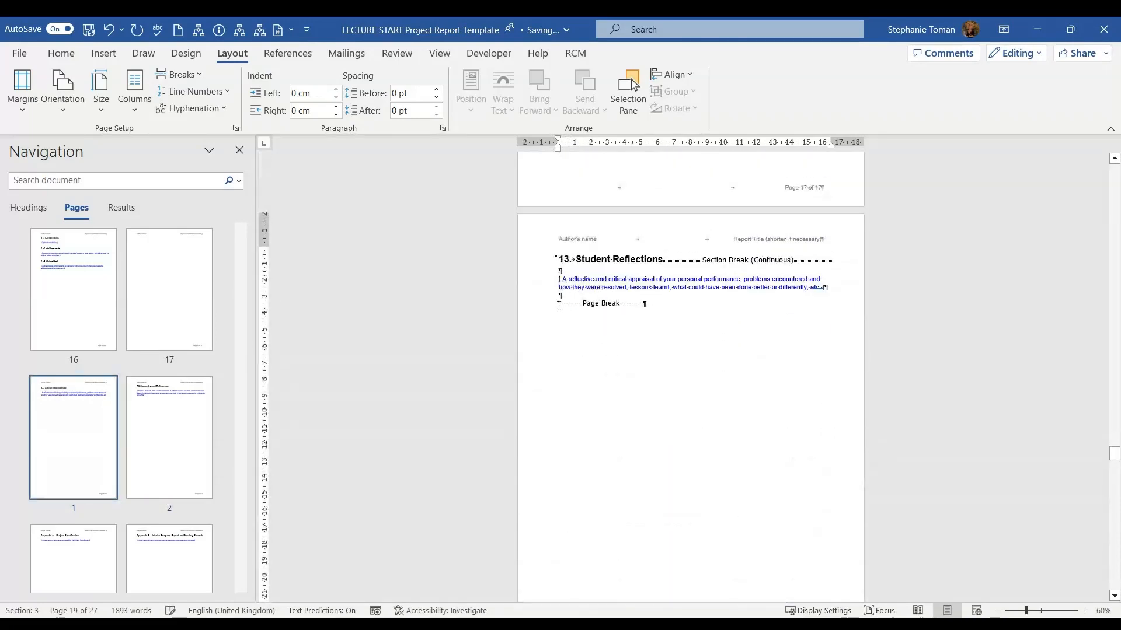
click(669, 264)
scroll(775, 354, up, 8)
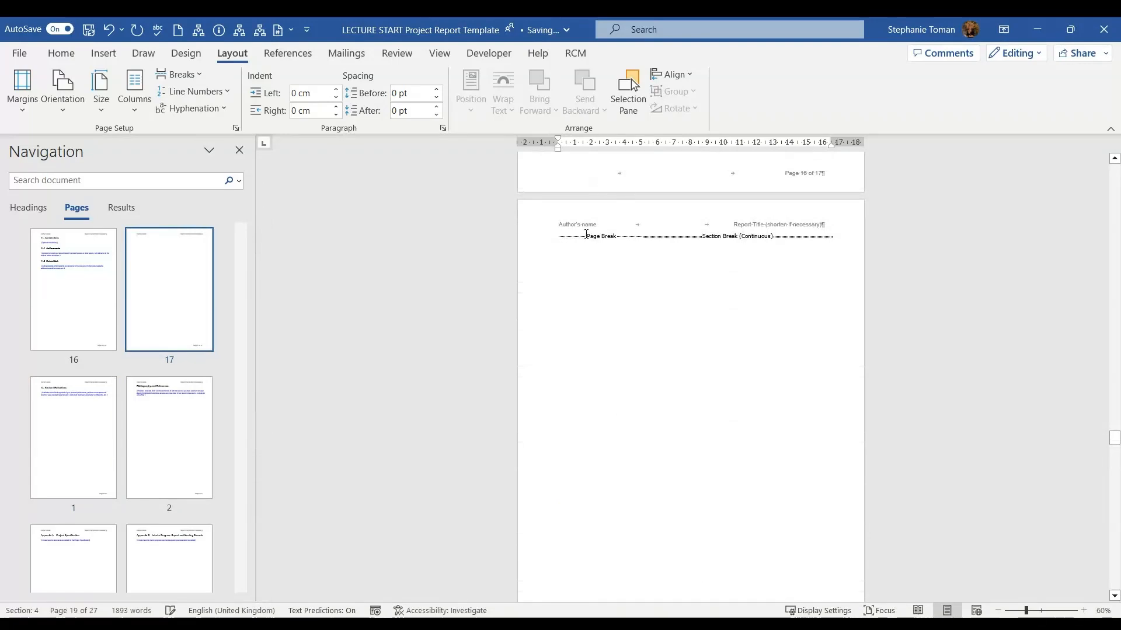
click(556, 236)
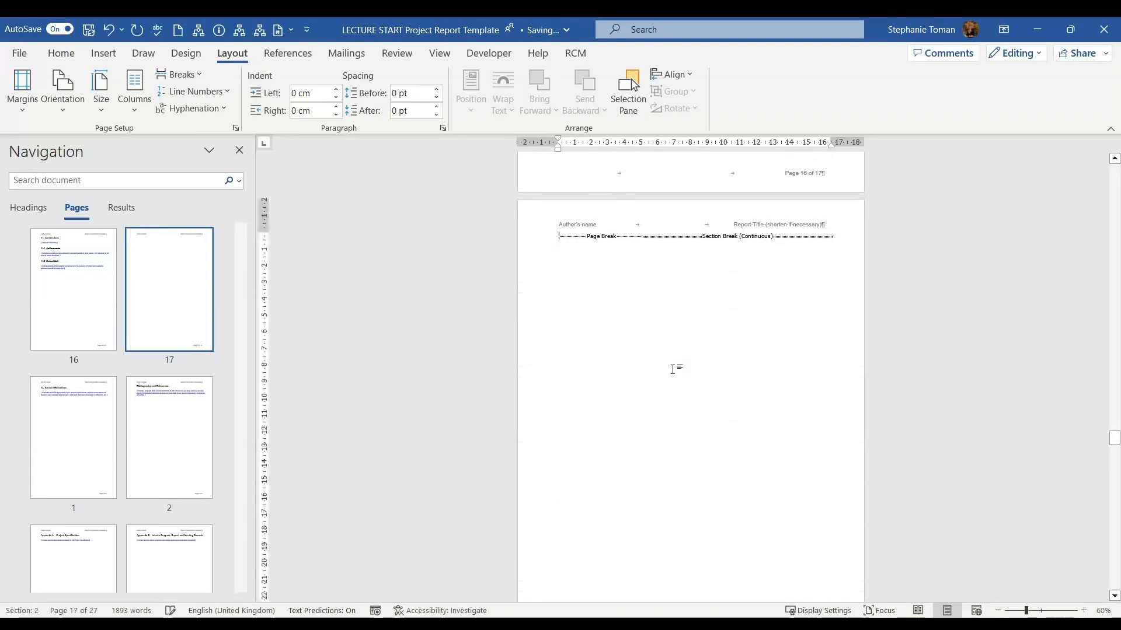
click(61, 112)
click(98, 174)
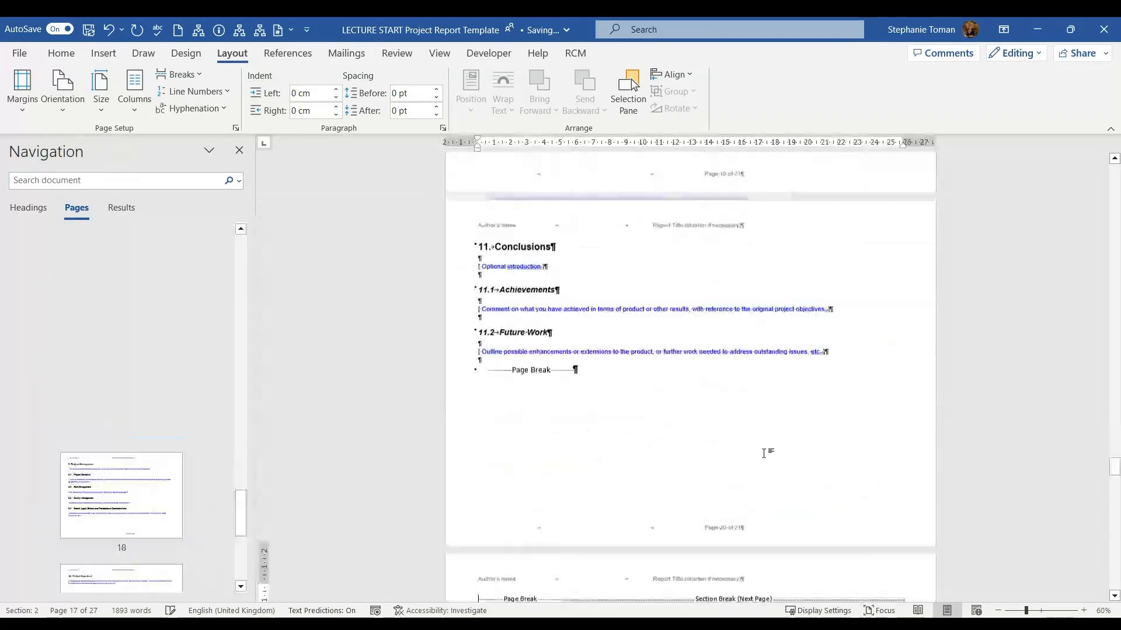
scroll(788, 430, up, 15)
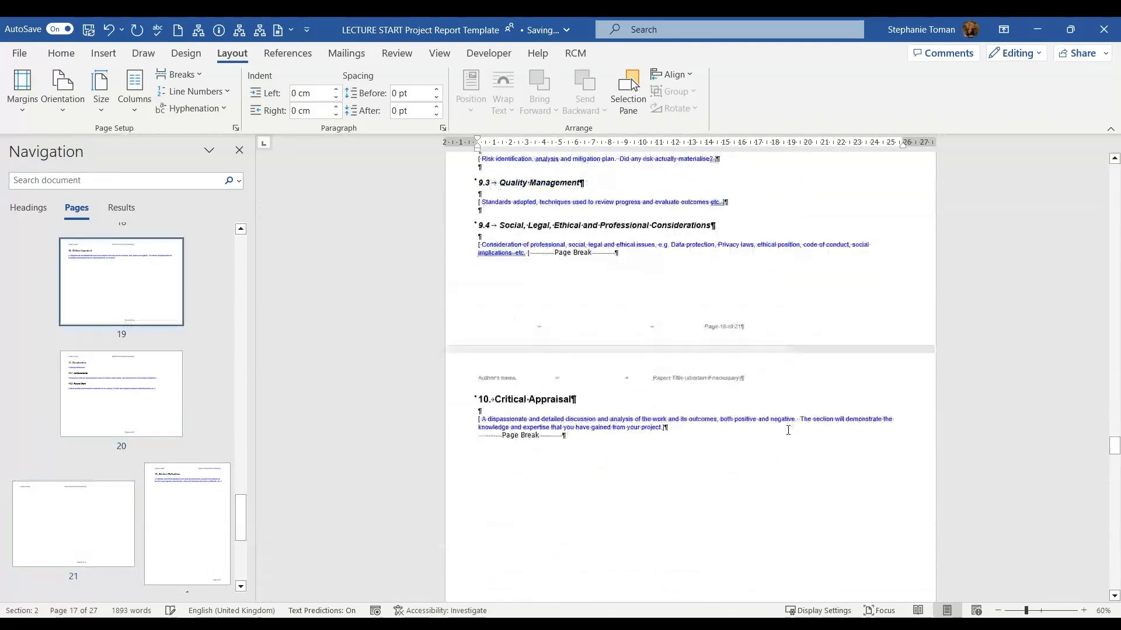
scroll(787, 430, up, 6)
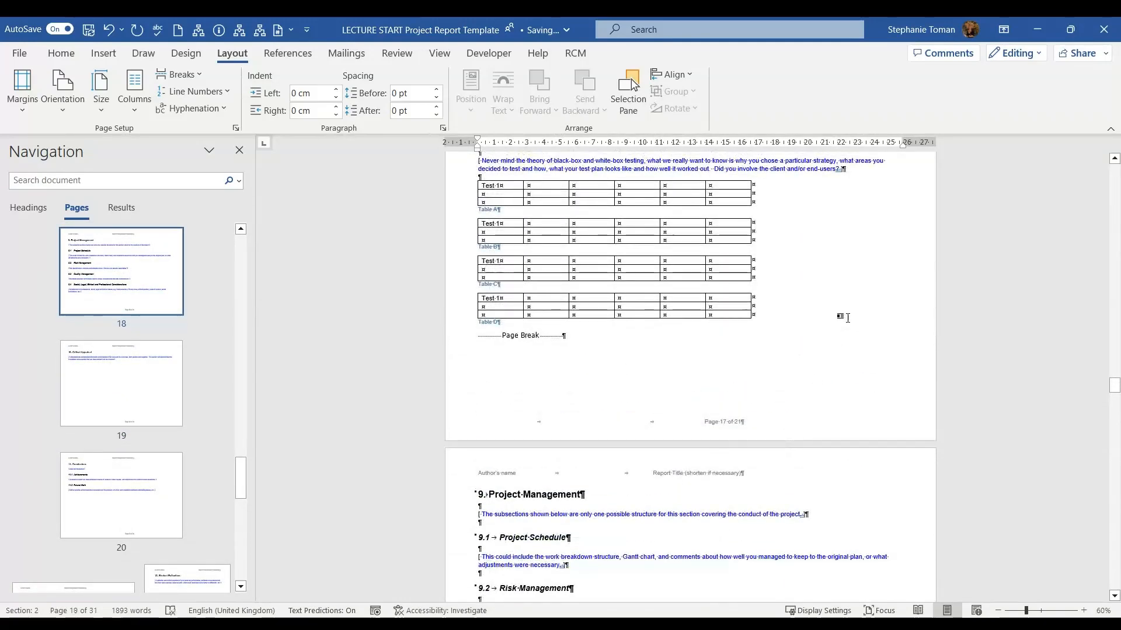
key(ctrl+z)
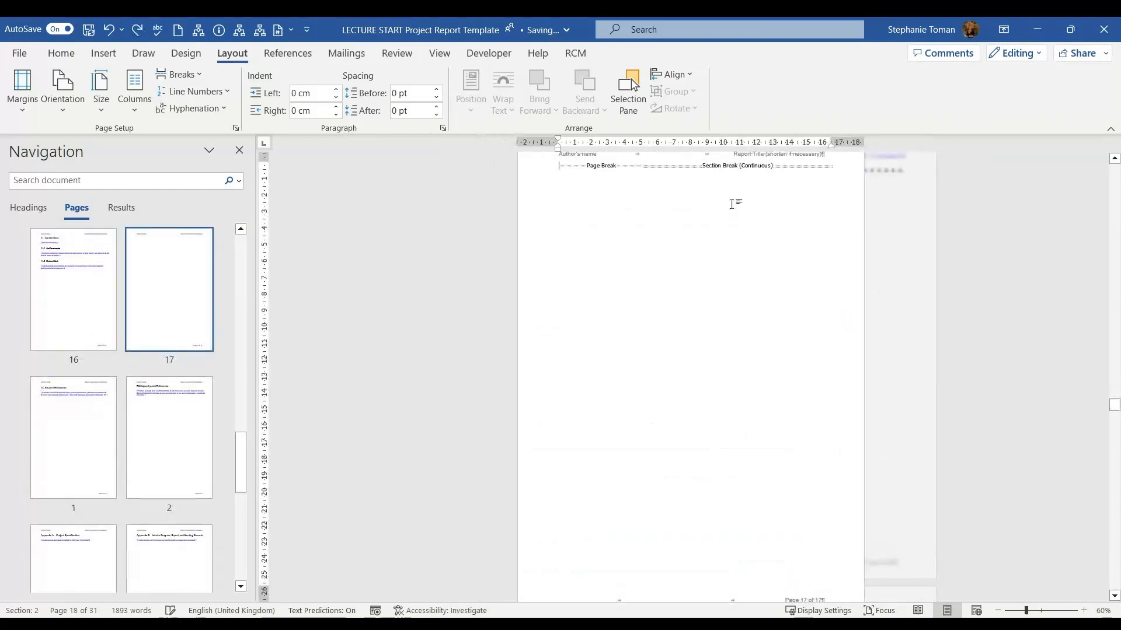
Step: Add three empty paragraphs above the page break on the blank page 17
scroll(615, 222, up, 2)
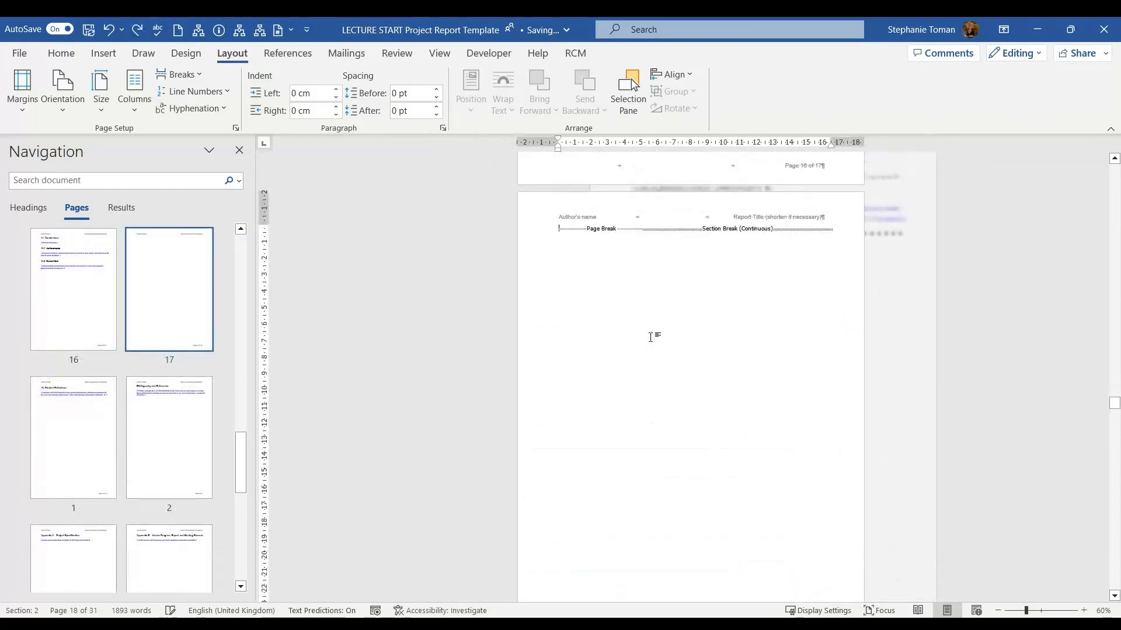
key(Return)
key(Return)
key(Return)
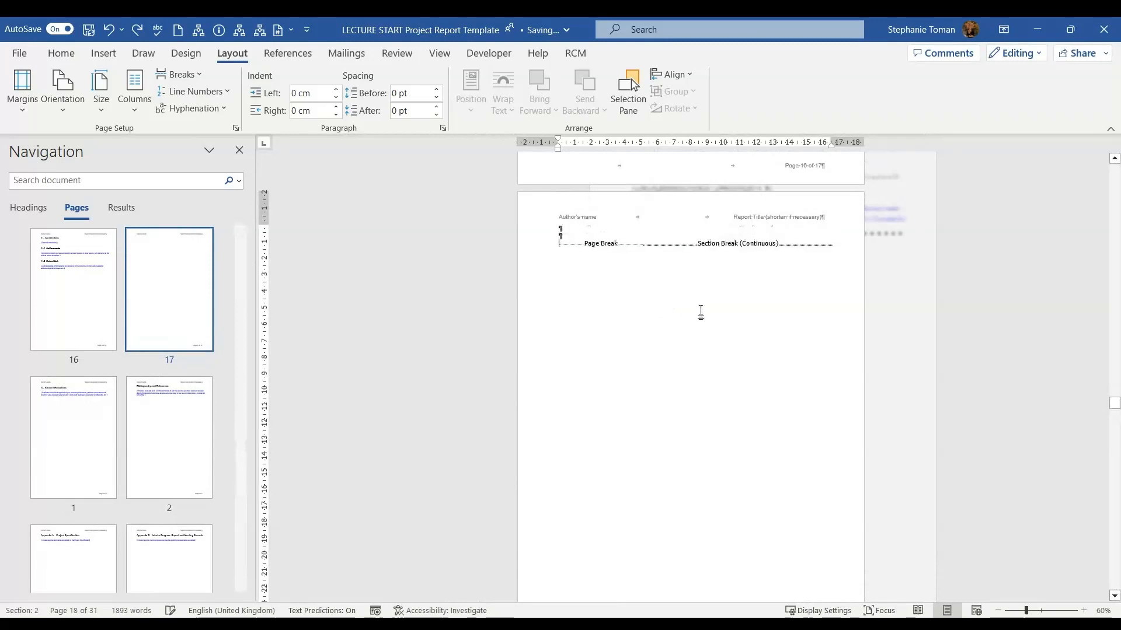
Step: Examine the breaks and footer page numbering from page 17 through Student Reflections to Bibliography and References
scroll(709, 345, down, 9)
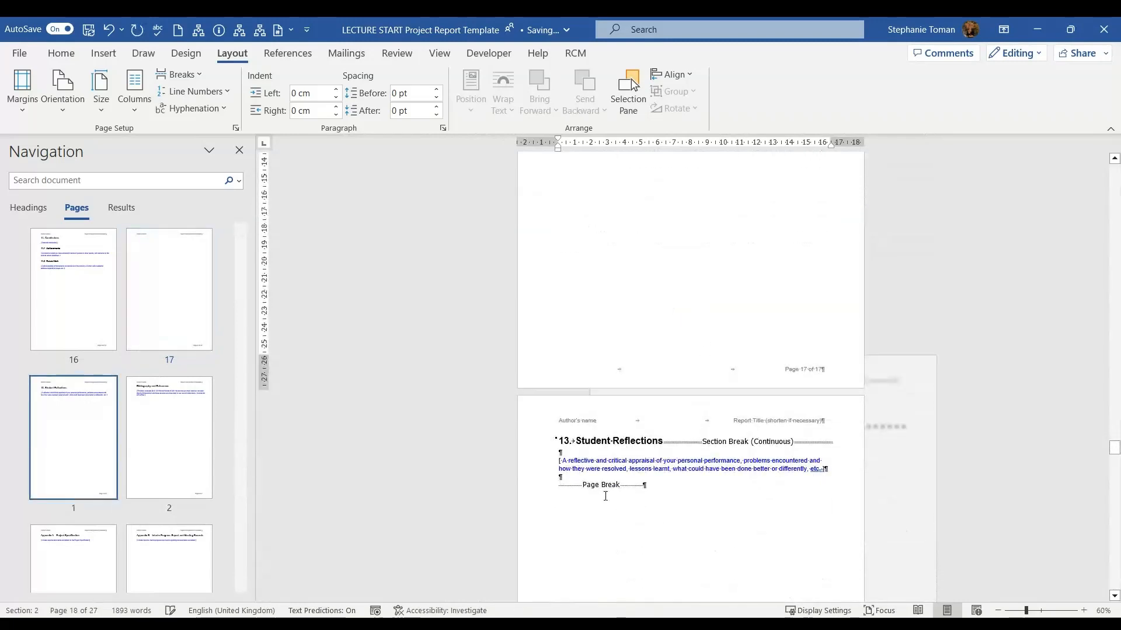
scroll(745, 490, down, 15)
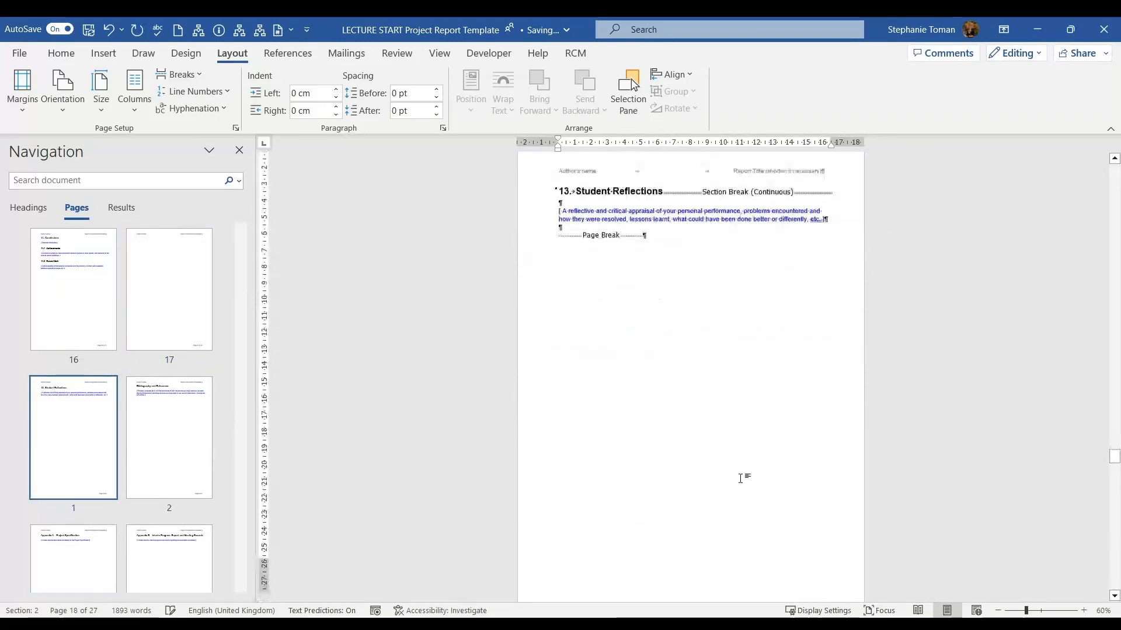
scroll(737, 472, down, 1)
click(559, 414)
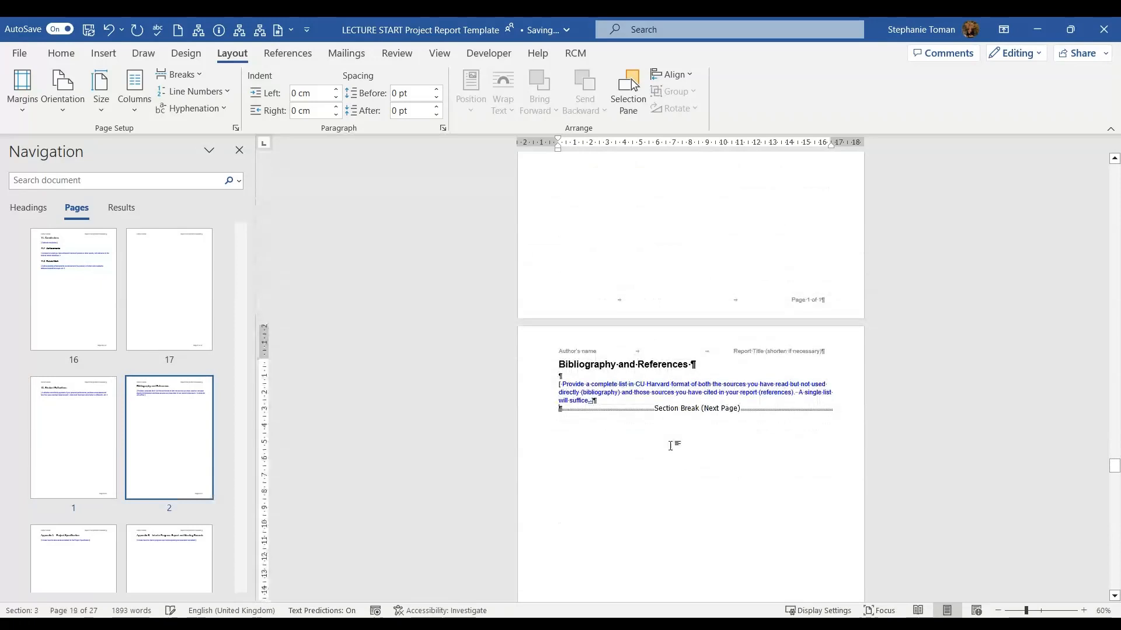
scroll(715, 460, down, 2)
scroll(717, 457, up, 10)
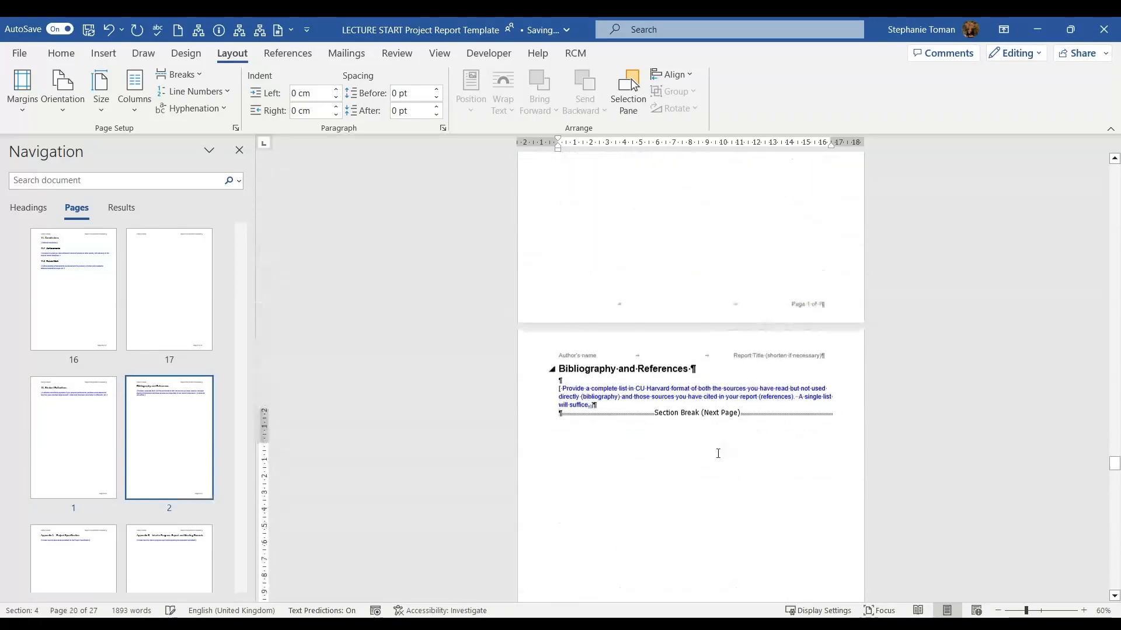
scroll(718, 454, up, 5)
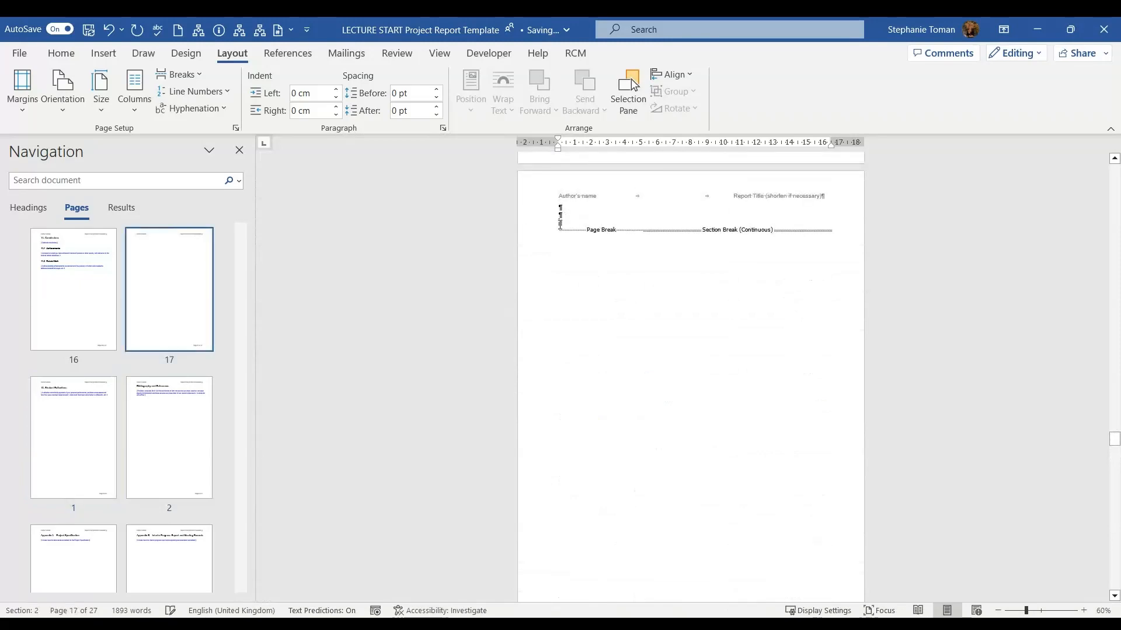
click(561, 217)
scroll(677, 263, up, 8)
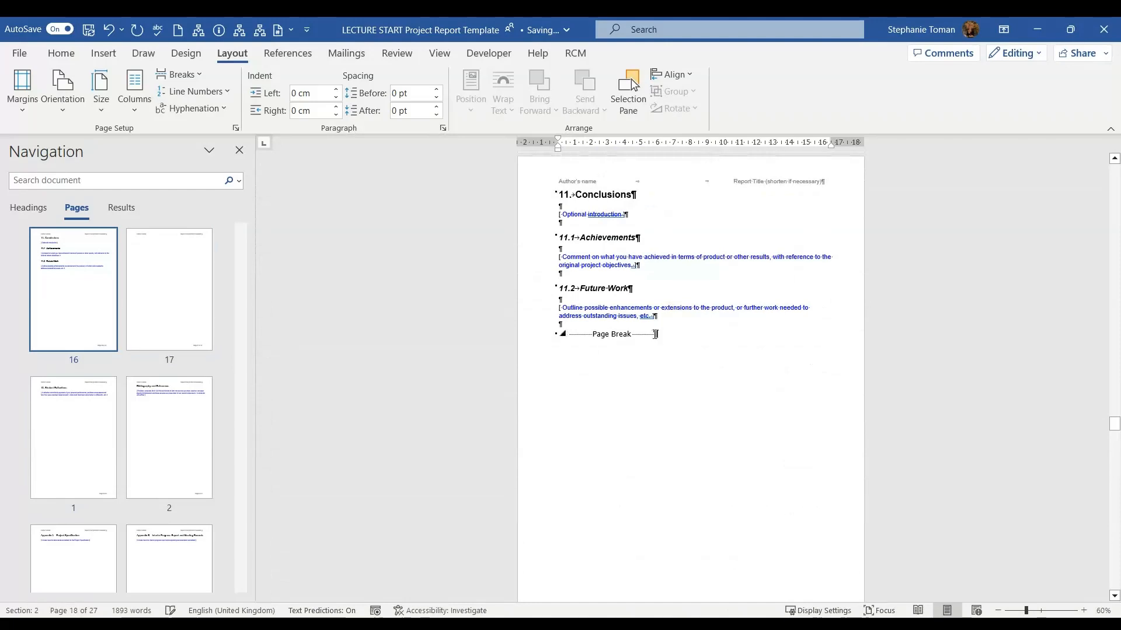
Step: Insert the Diagram 1 picture from the Captions folder after the page break that ends the Conclusions chapter
click(724, 333)
scroll(766, 335, down, 6)
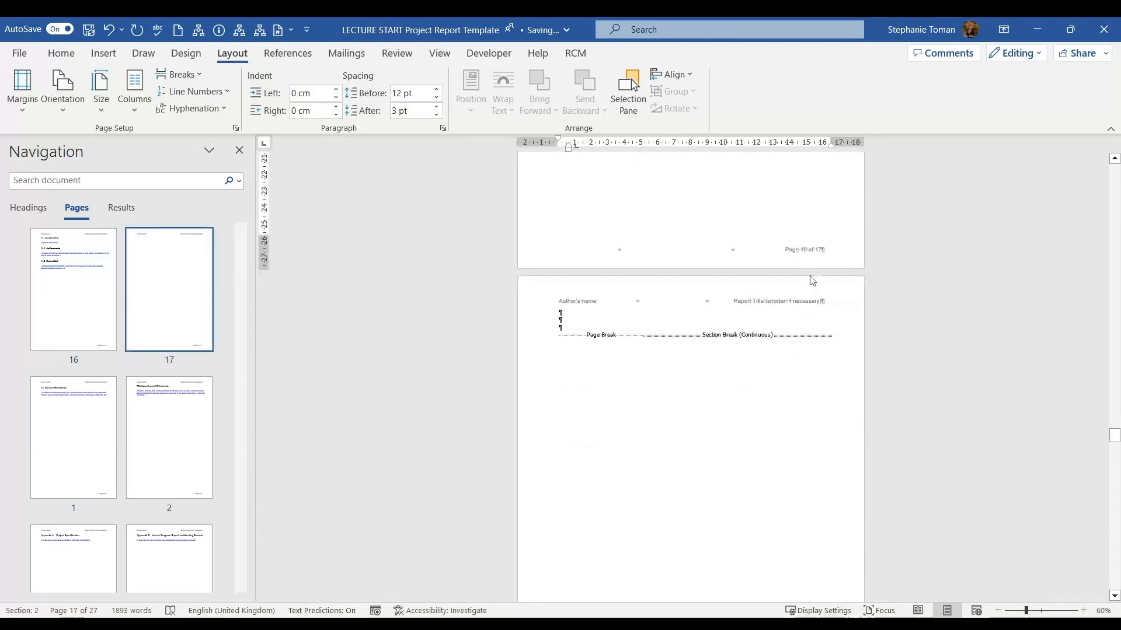
scroll(813, 280, up, 3)
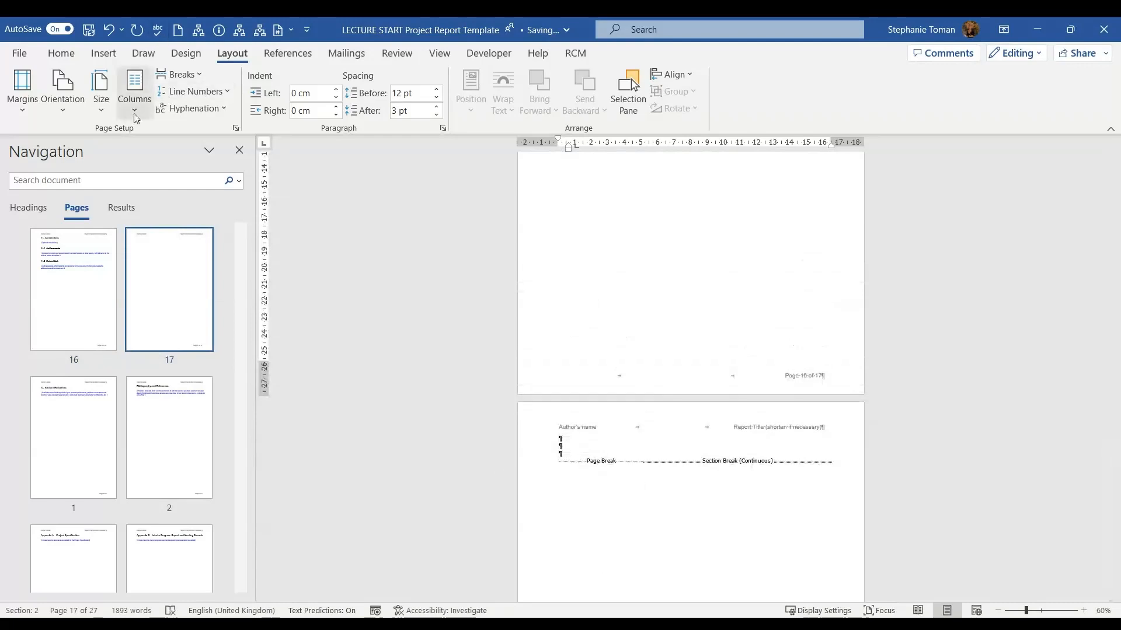
click(105, 54)
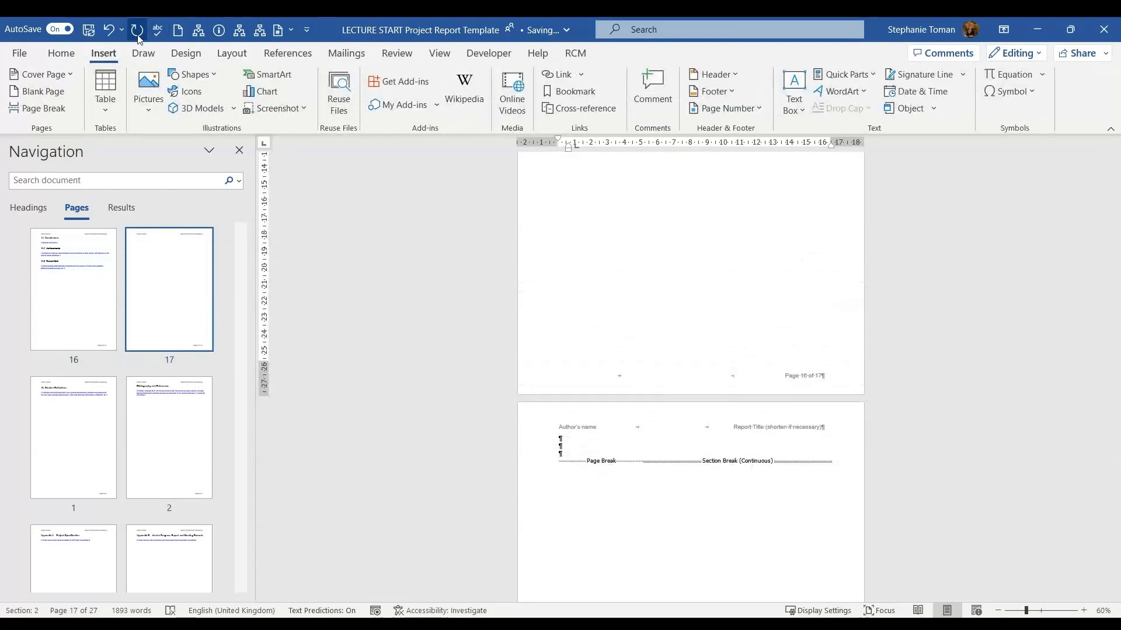
click(147, 115)
click(181, 155)
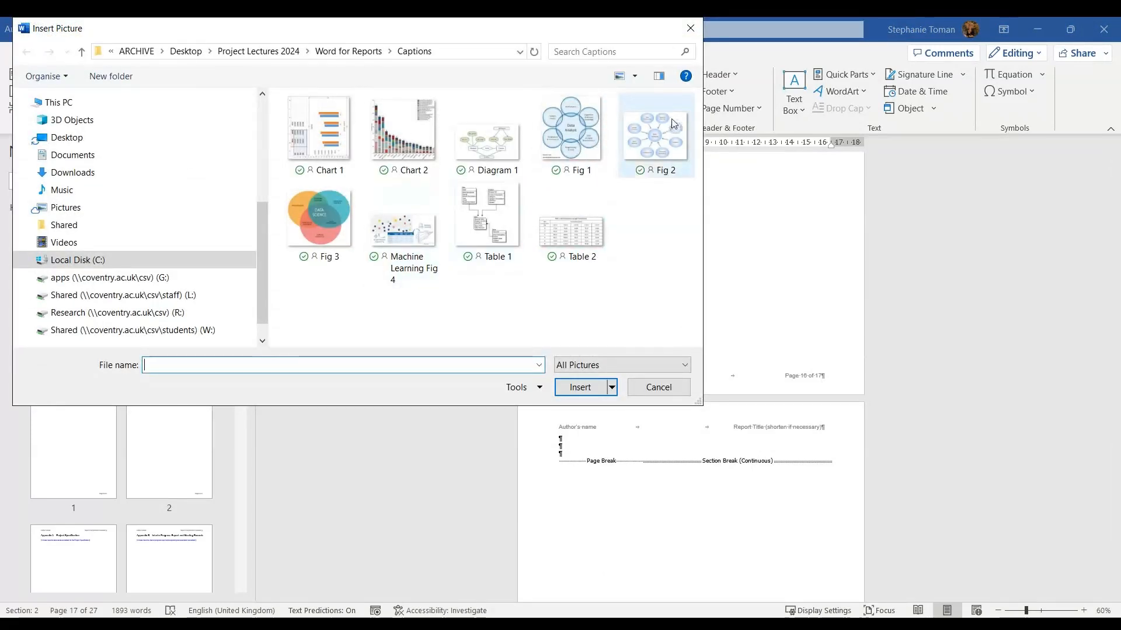
key(Escape)
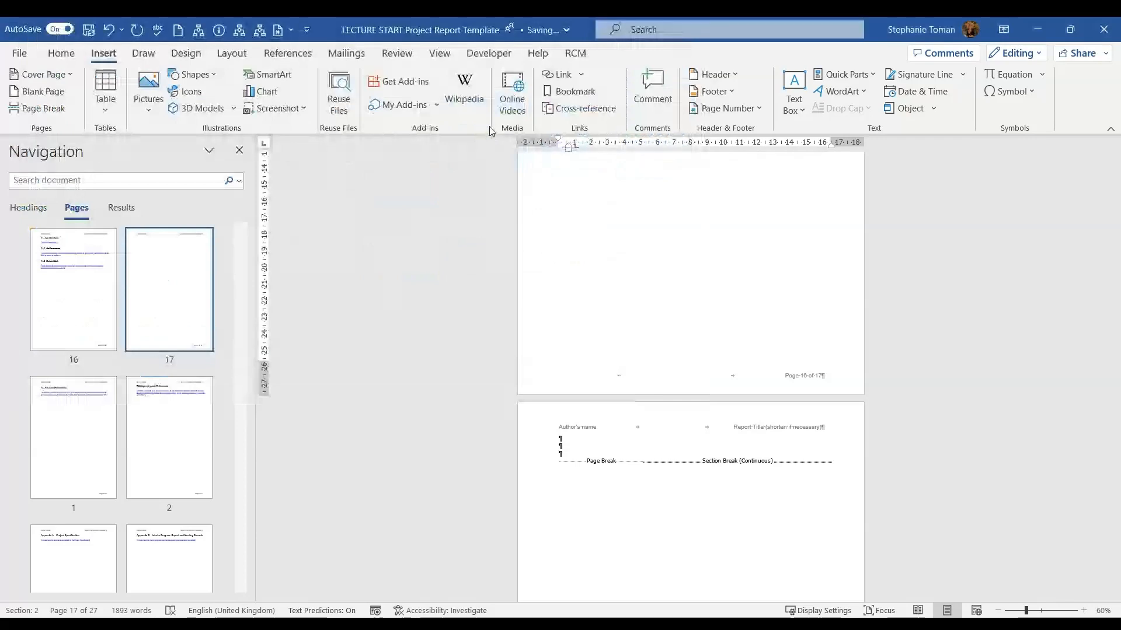
key(ctrl+v)
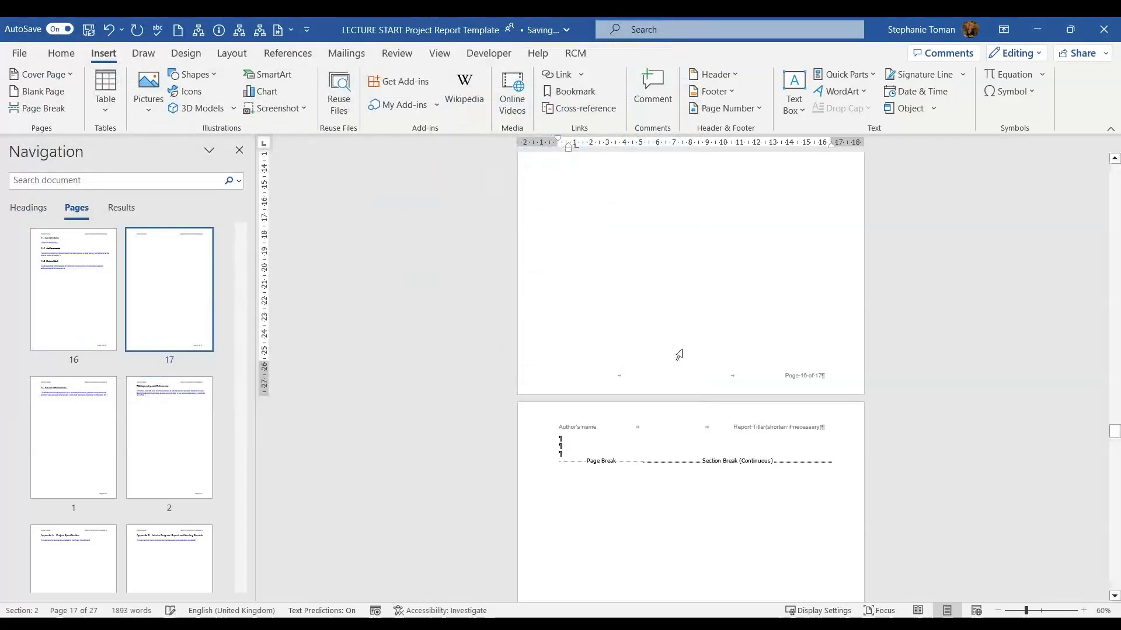
Step: Start a new paragraph above the diagram and insert a Next Page section break followed by a Continuous section break there
scroll(696, 355, up, 5)
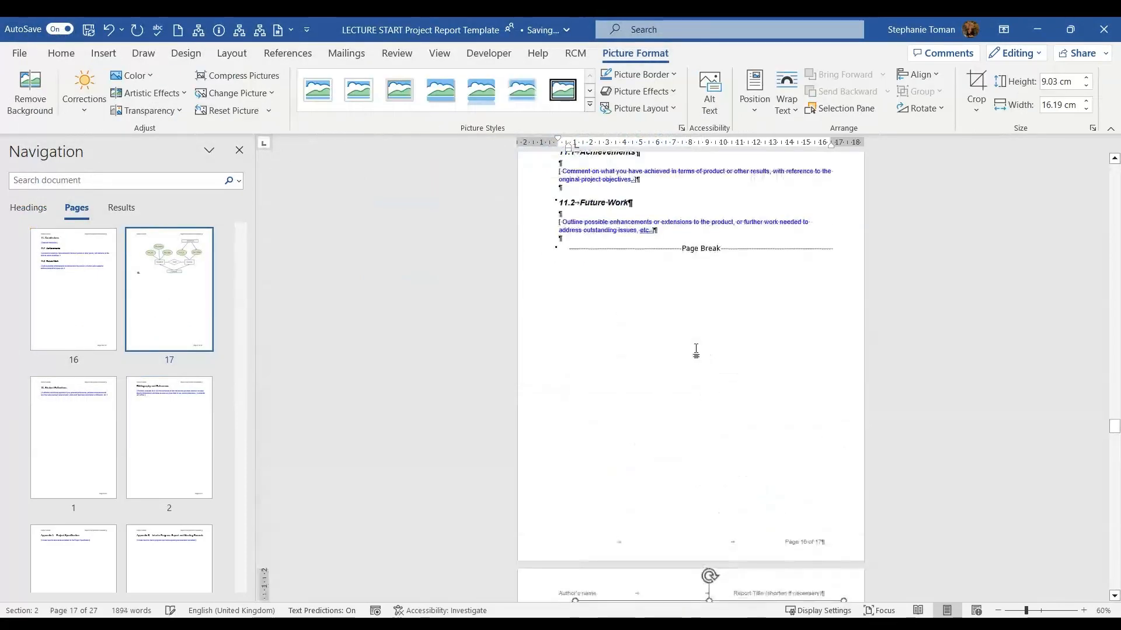
scroll(732, 400, down, 5)
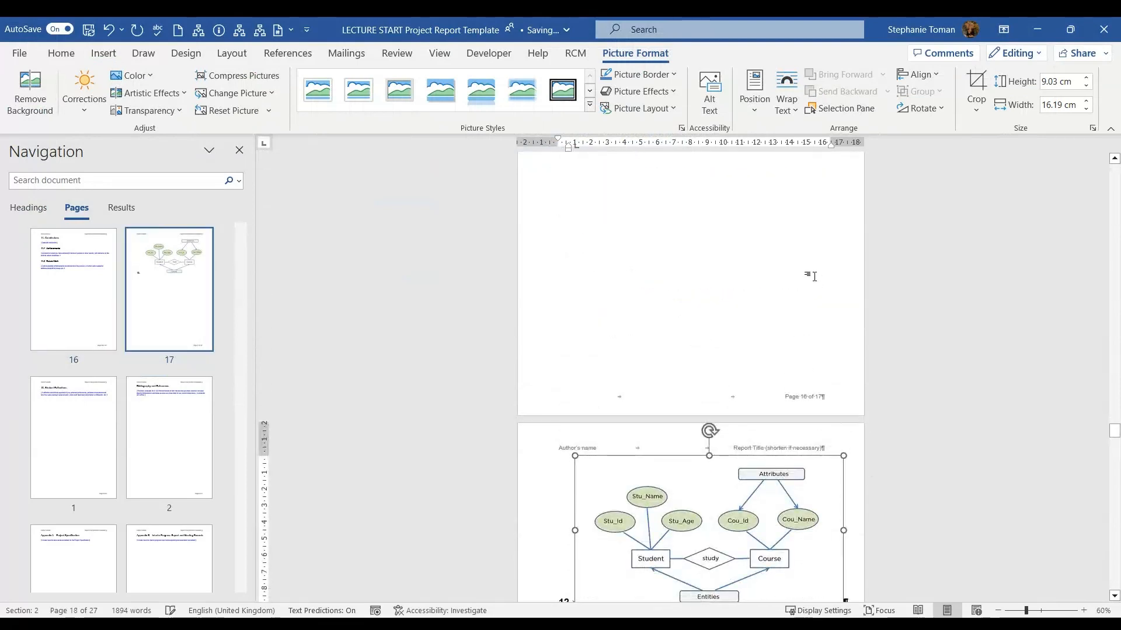
scroll(812, 277, down, 3)
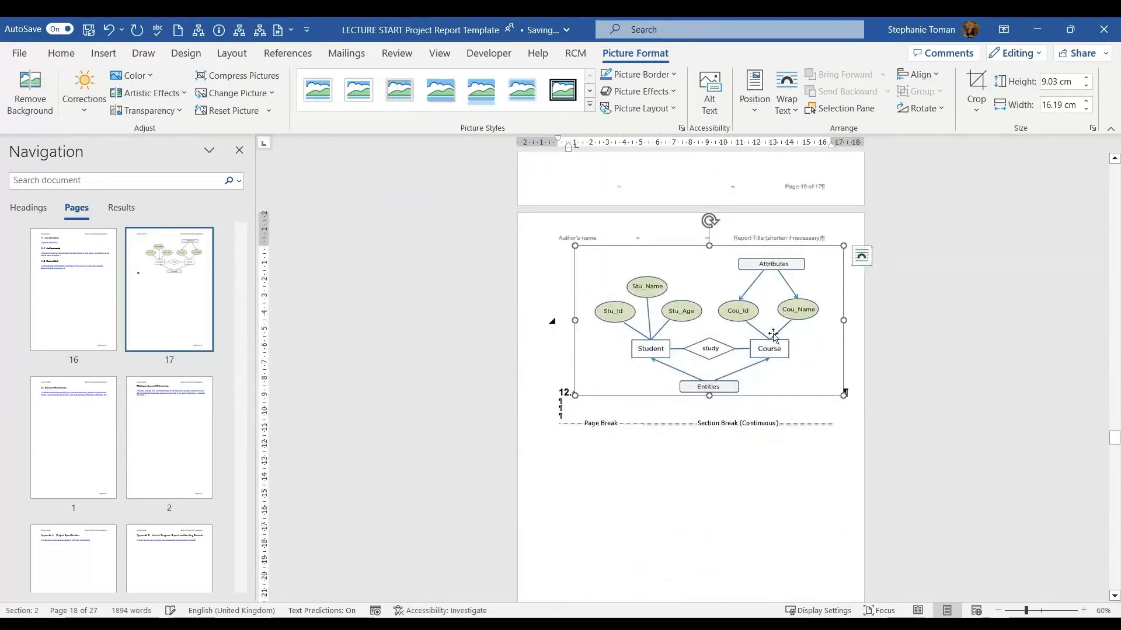
scroll(774, 335, down, 2)
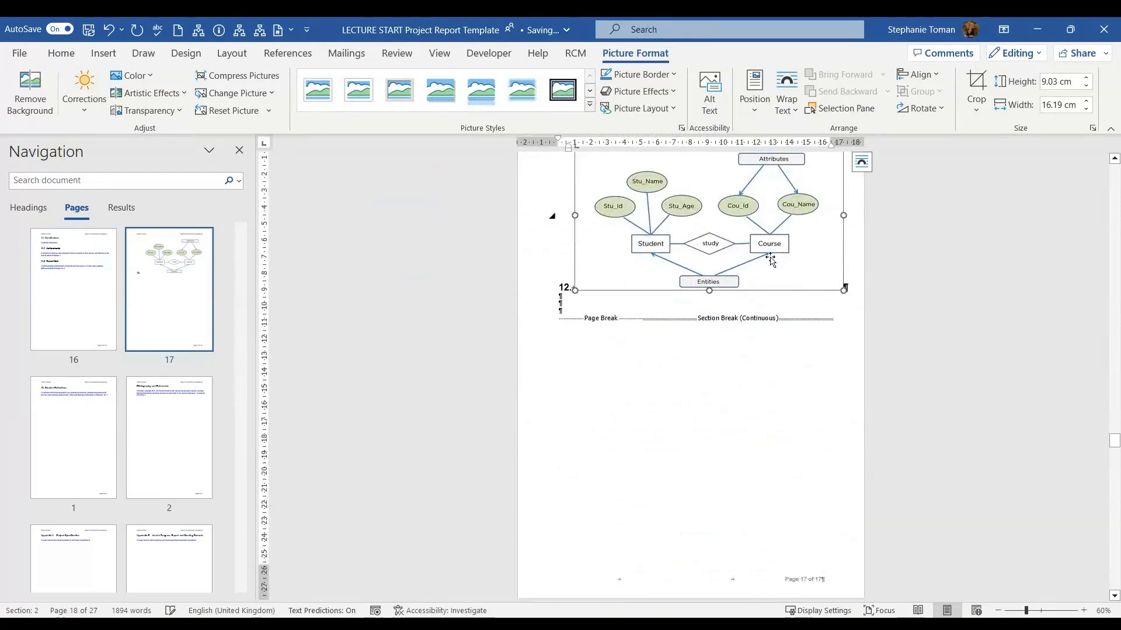
scroll(629, 274, up, 1)
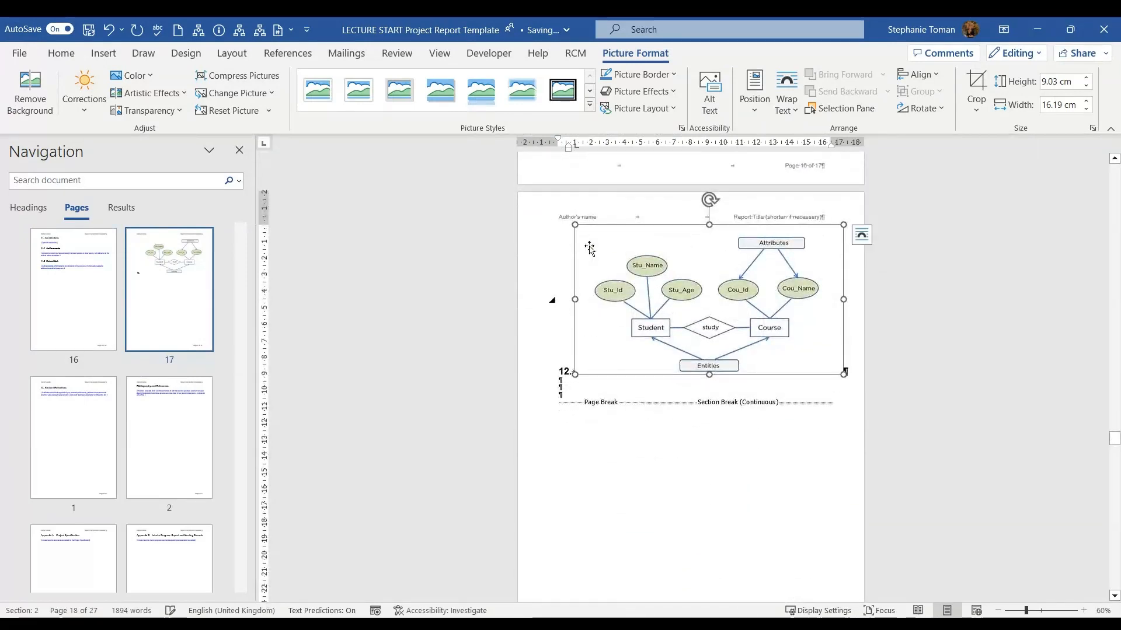
key(Return)
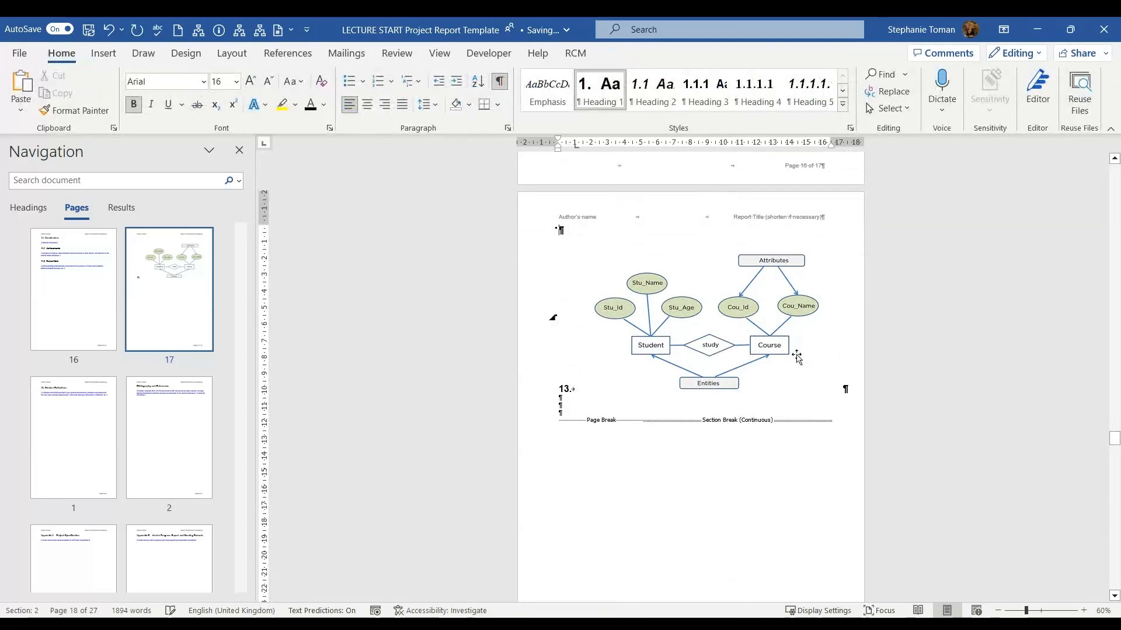
click(242, 55)
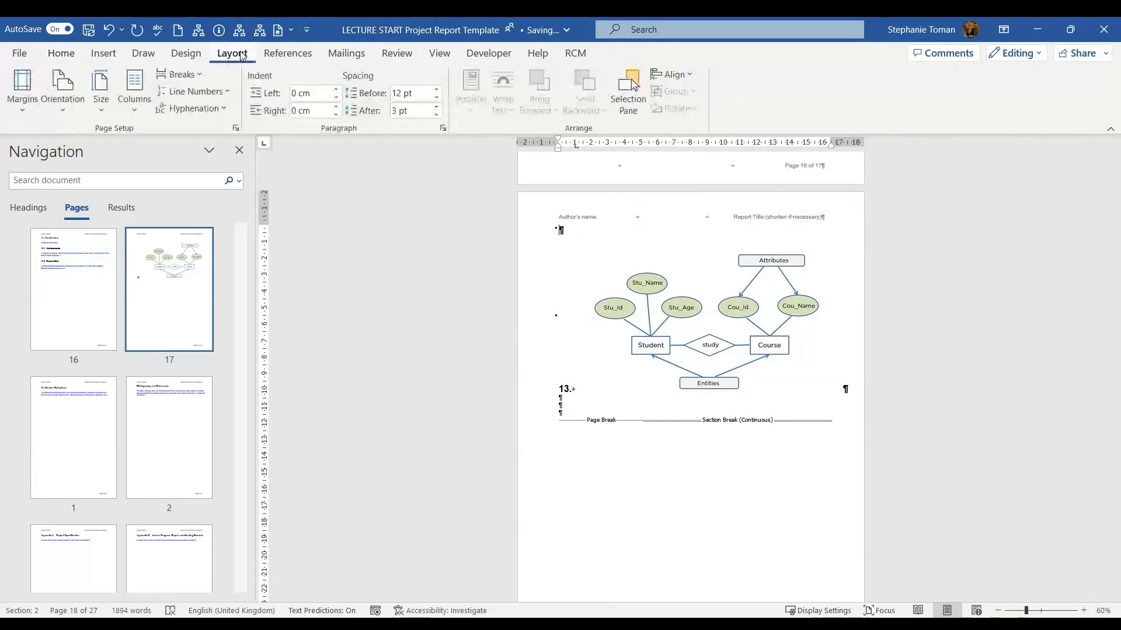
click(181, 75)
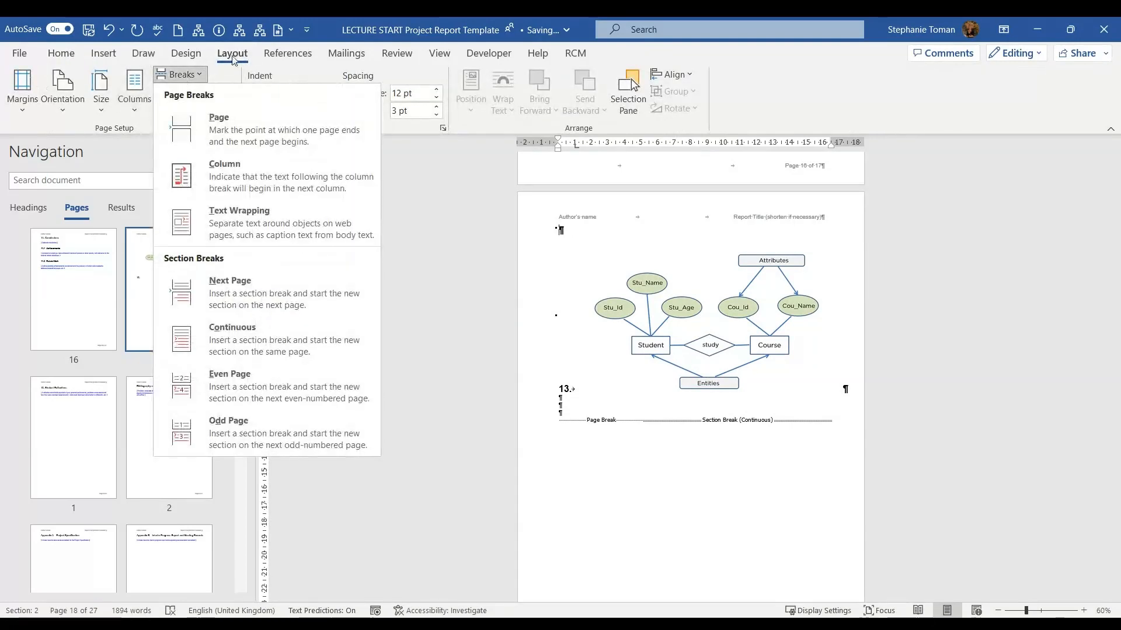
click(250, 289)
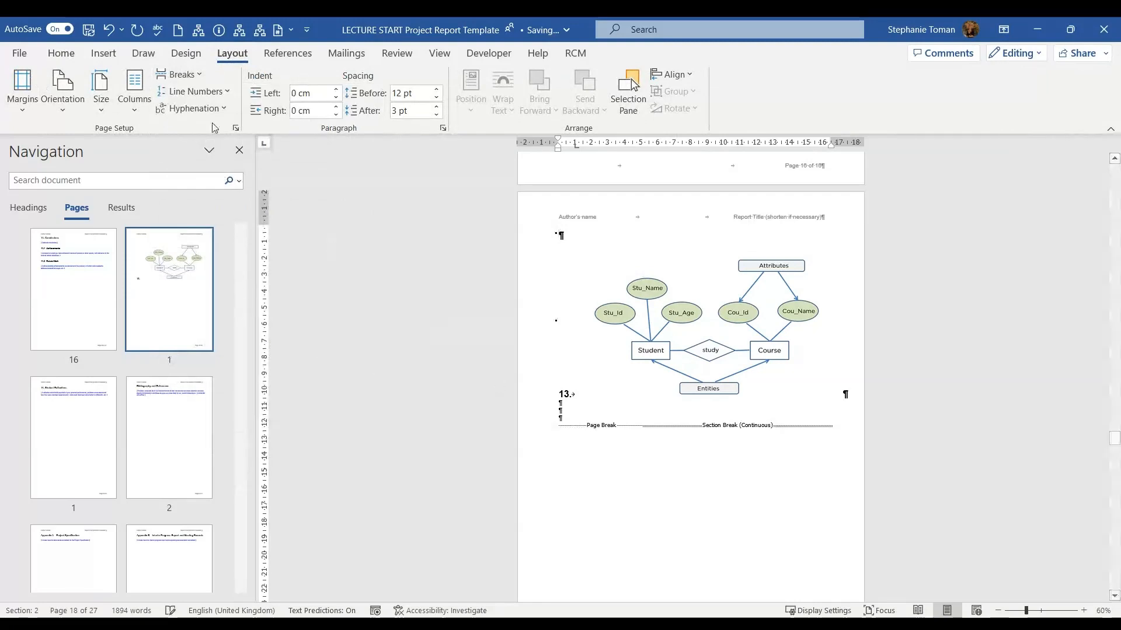
click(188, 79)
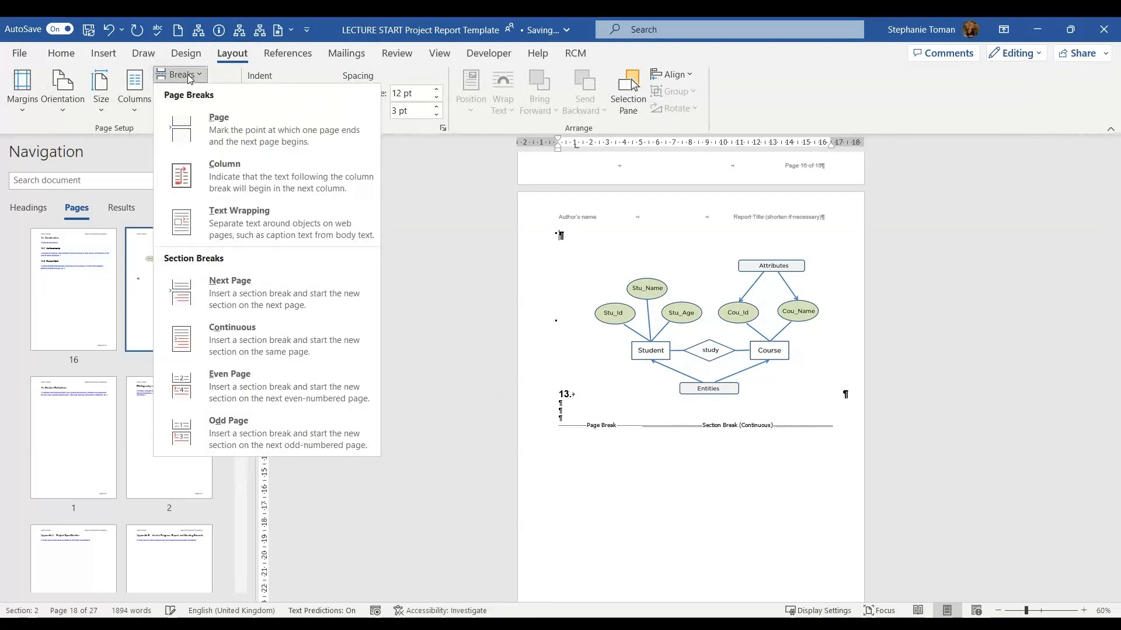
click(255, 334)
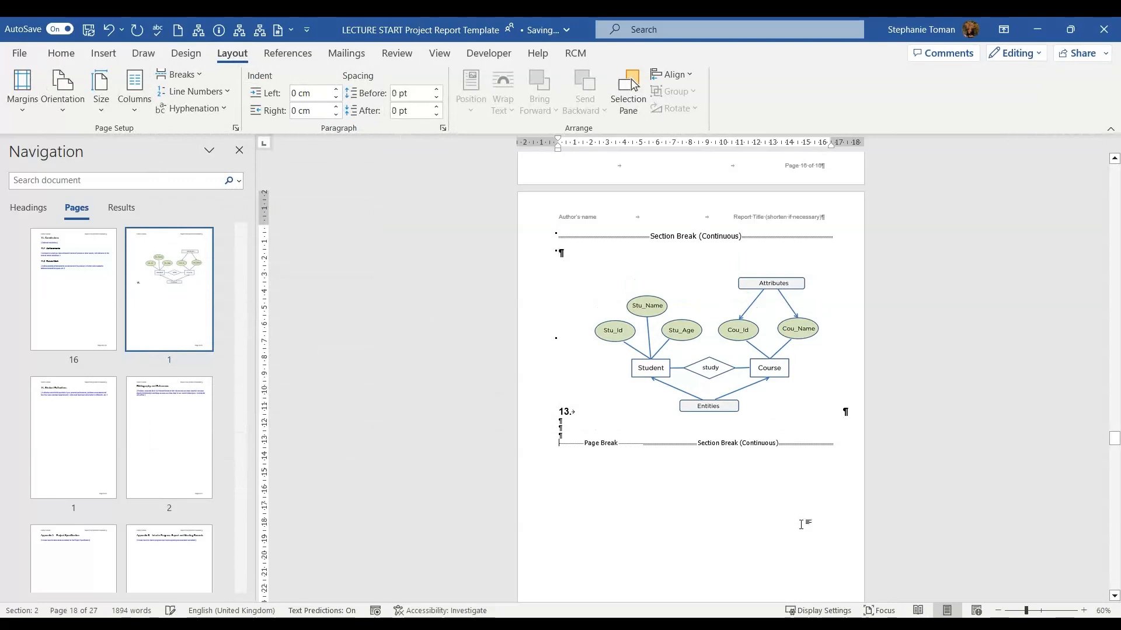
Step: Remove the automatic heading number in front of the diagram
scroll(797, 467, down, 4)
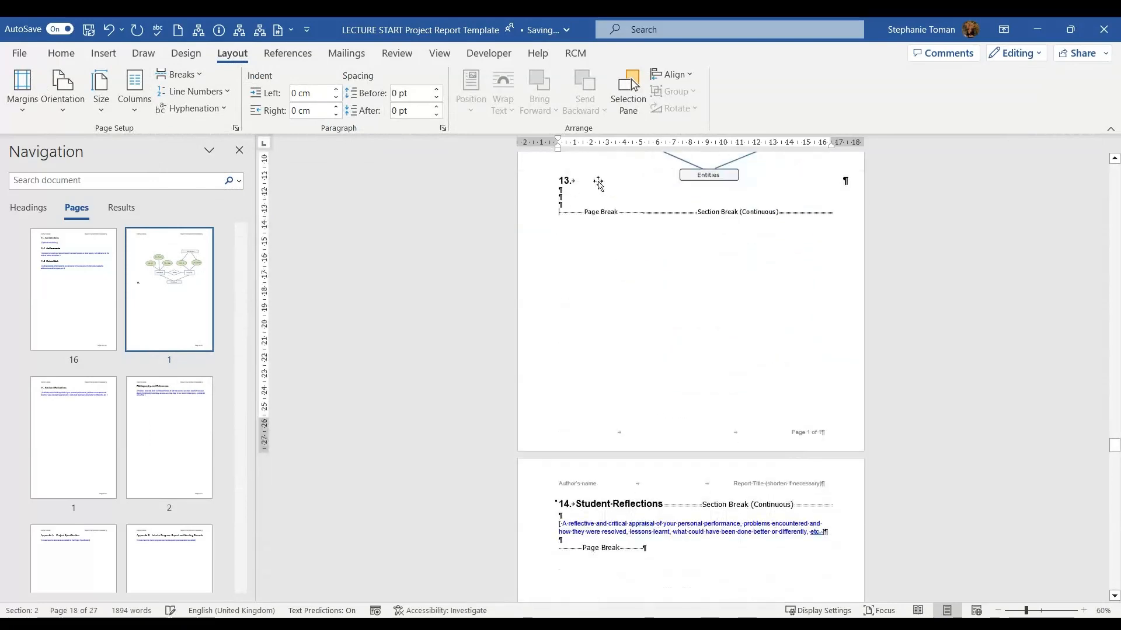
click(581, 183)
click(567, 188)
click(568, 181)
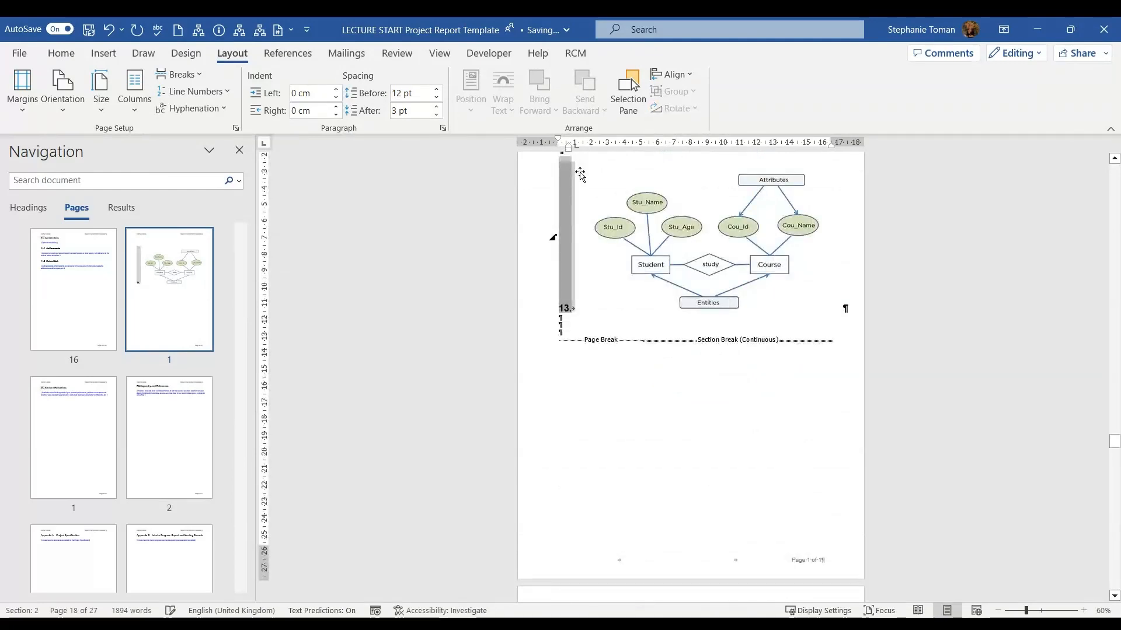
key(BackSpace)
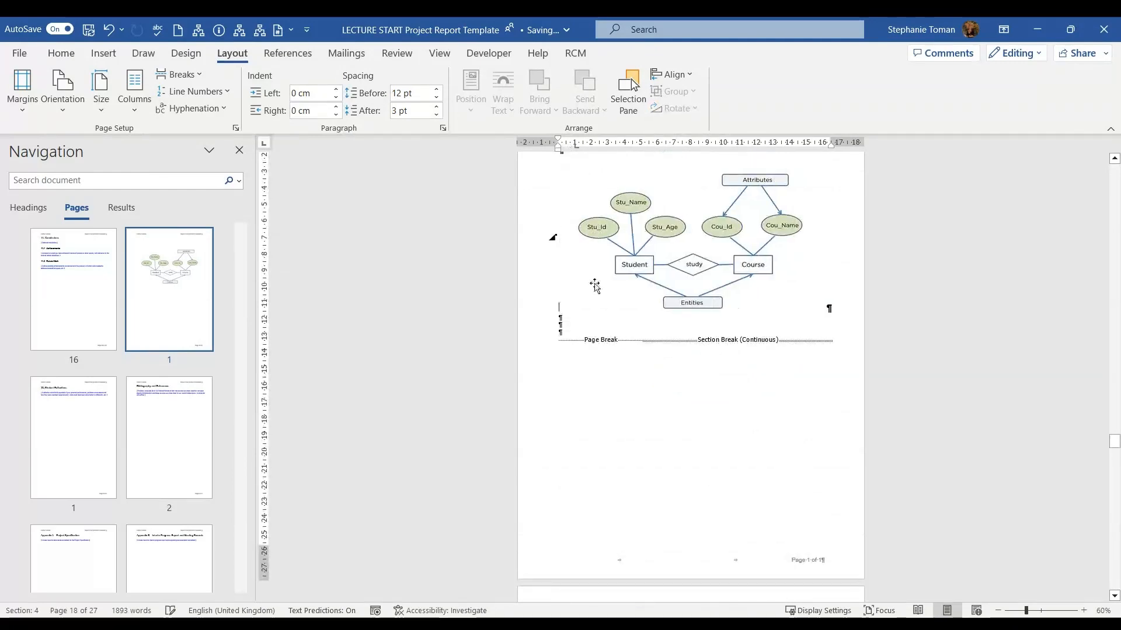
Step: Add four empty paragraphs beneath the diagram, above the page break
key(Return)
key(Return)
key(Return)
key(Return)
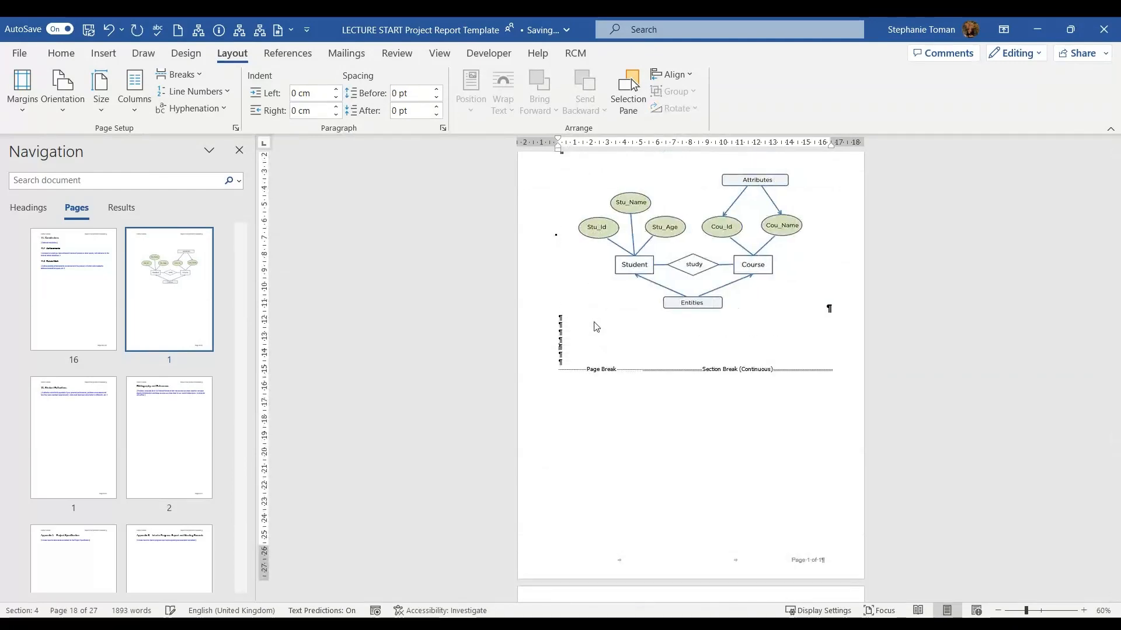
Step: Review the section breaks and footer page numbering around the diagram page, from Student Reflections back to Conclusions
scroll(601, 318, up, 2)
scroll(691, 350, down, 6)
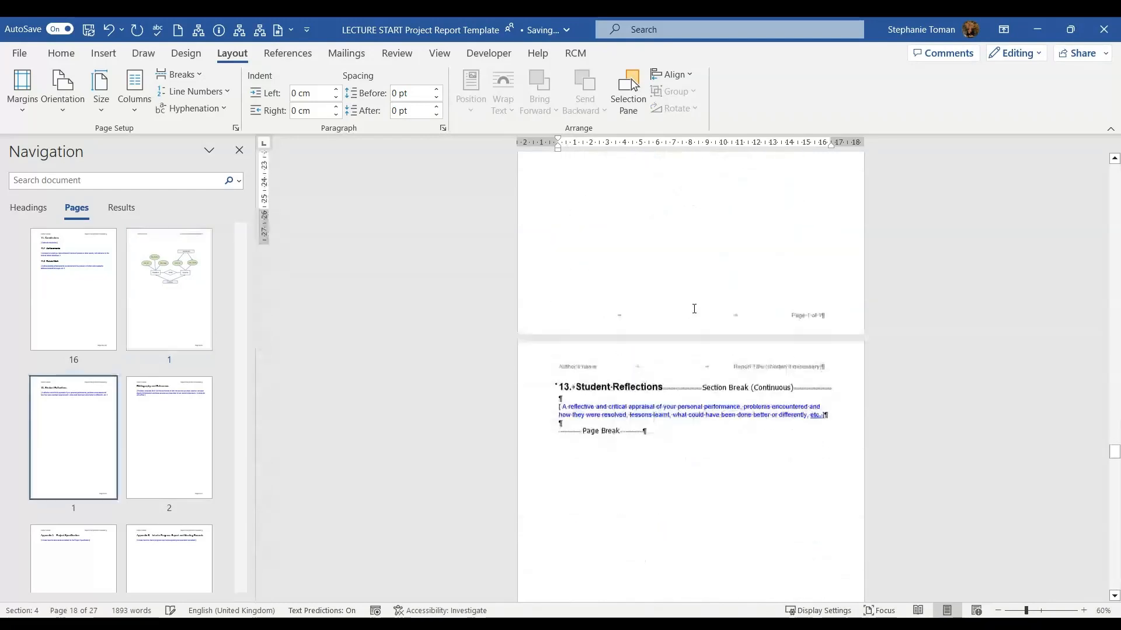
scroll(691, 384, up, 2)
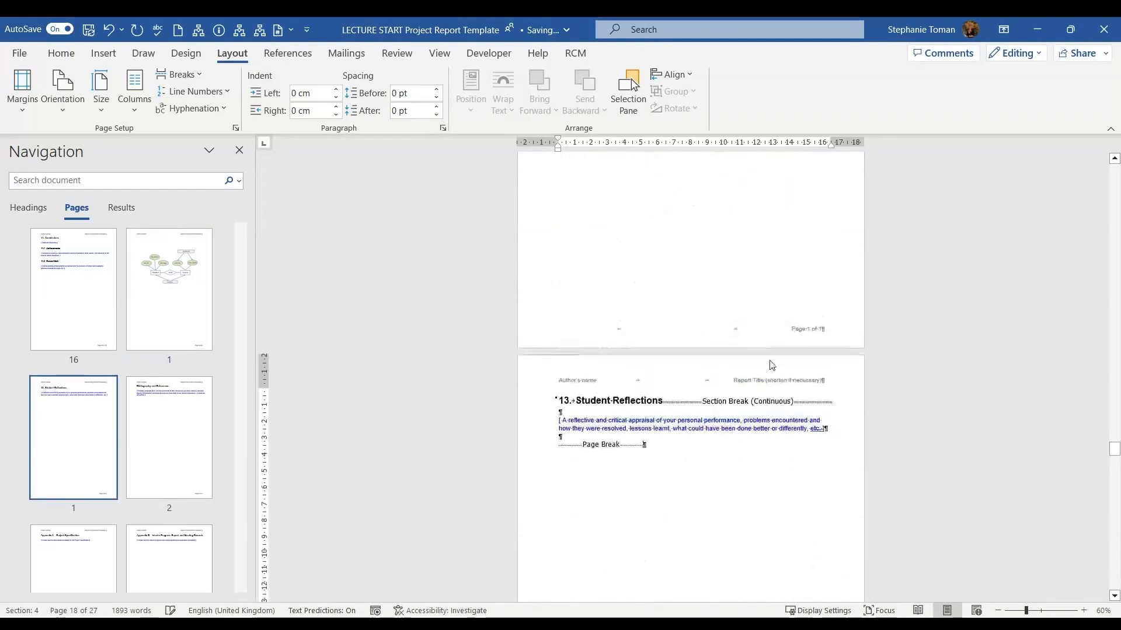
scroll(786, 445, up, 8)
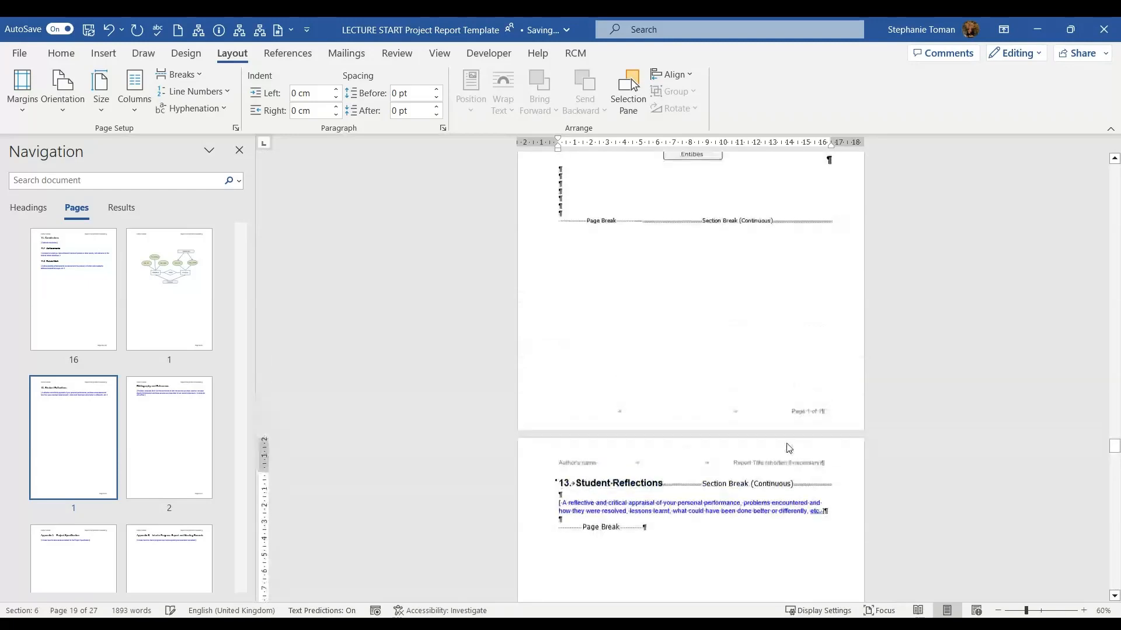
scroll(789, 444, up, 5)
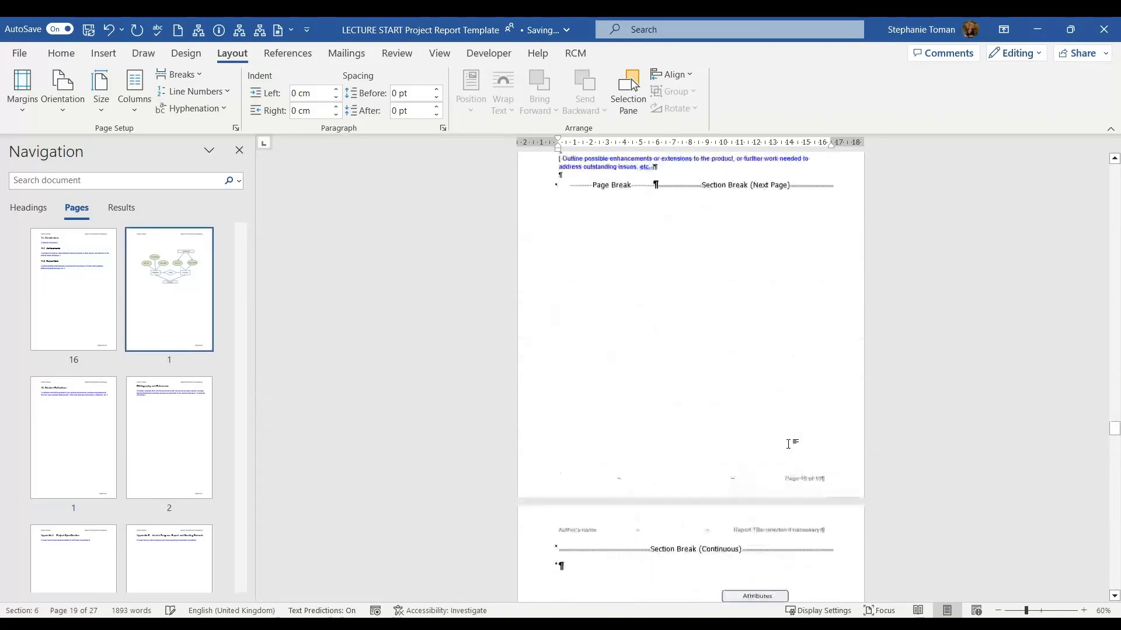
scroll(789, 456, down, 1)
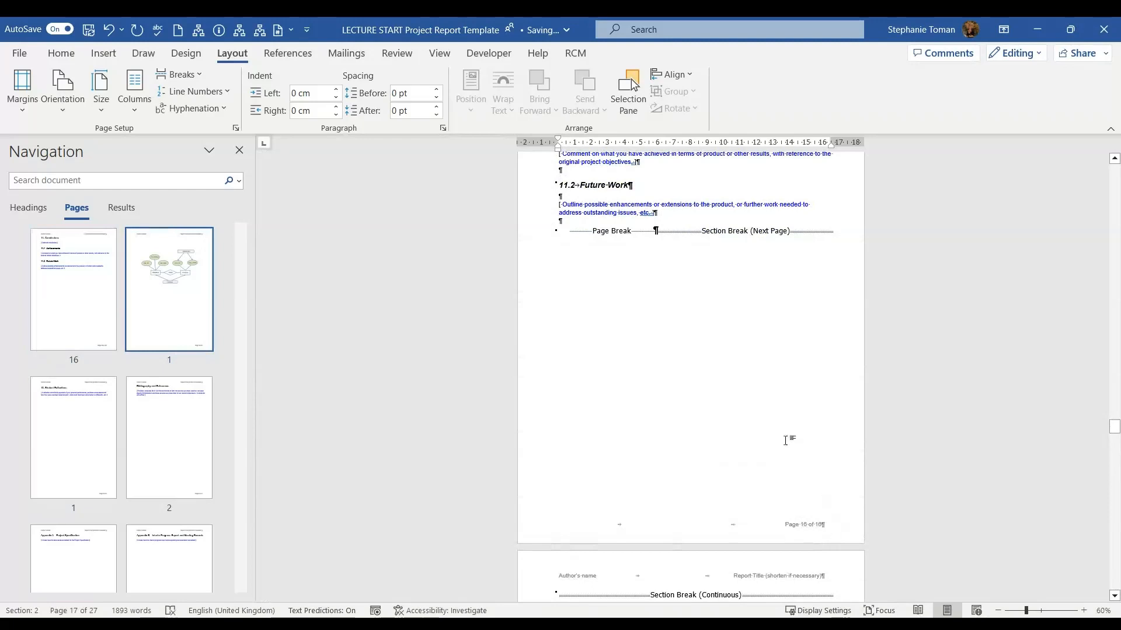
scroll(786, 440, up, 1)
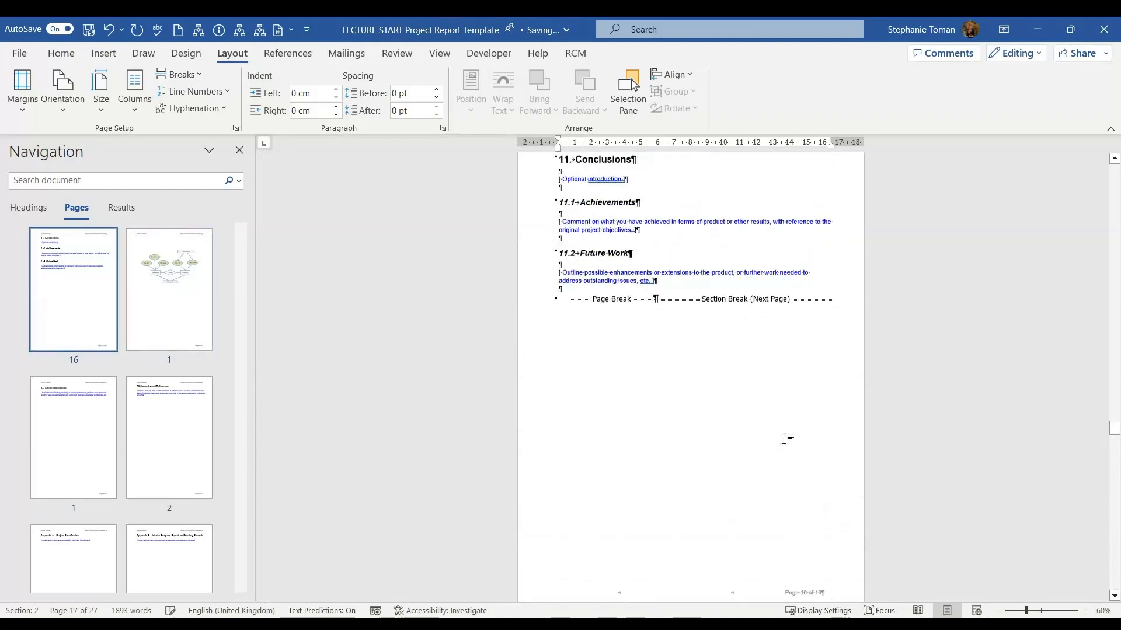
Step: Change the diagram section's page orientation to Landscape
scroll(784, 439, down, 4)
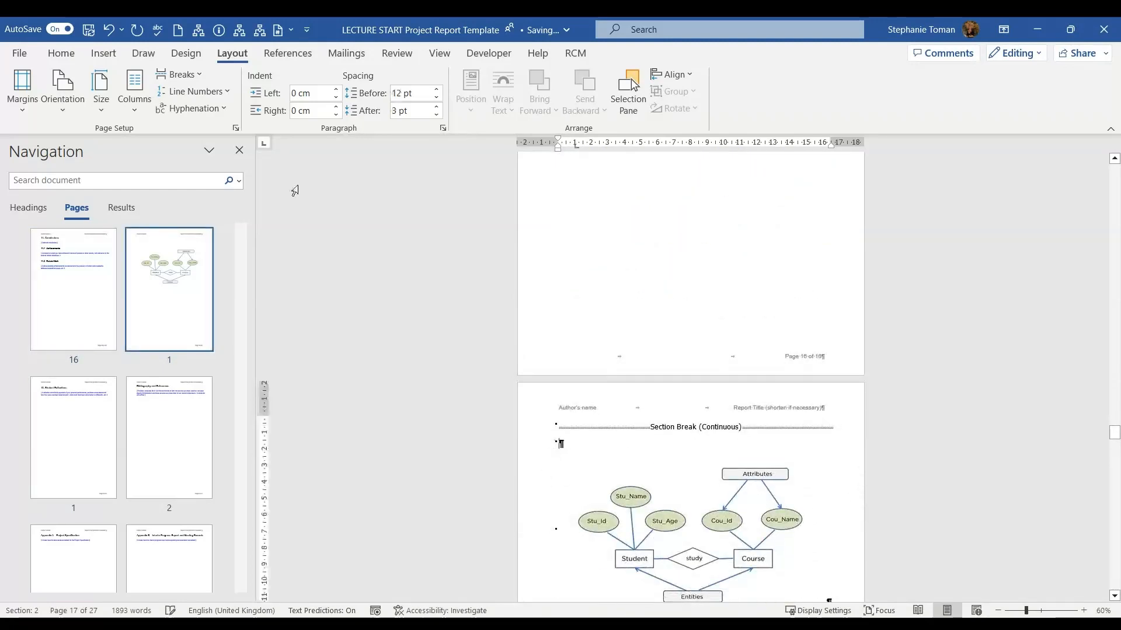
click(67, 111)
click(91, 173)
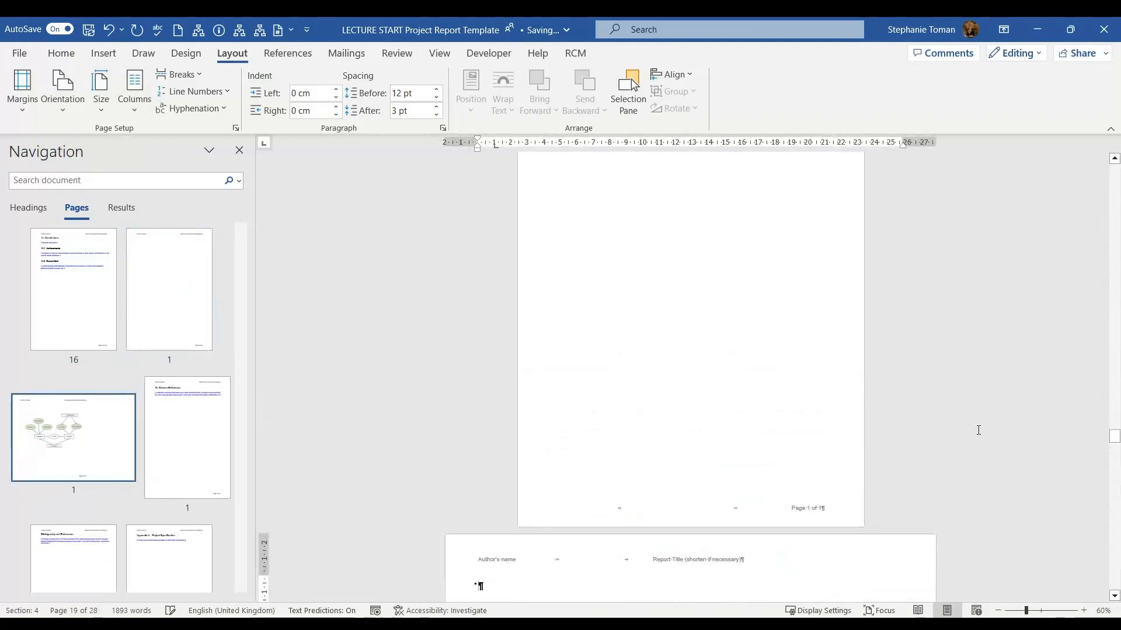
Step: Delete the extra Next Page section break on the blank page between Conclusions and the landscape diagram page
scroll(977, 430, down, 4)
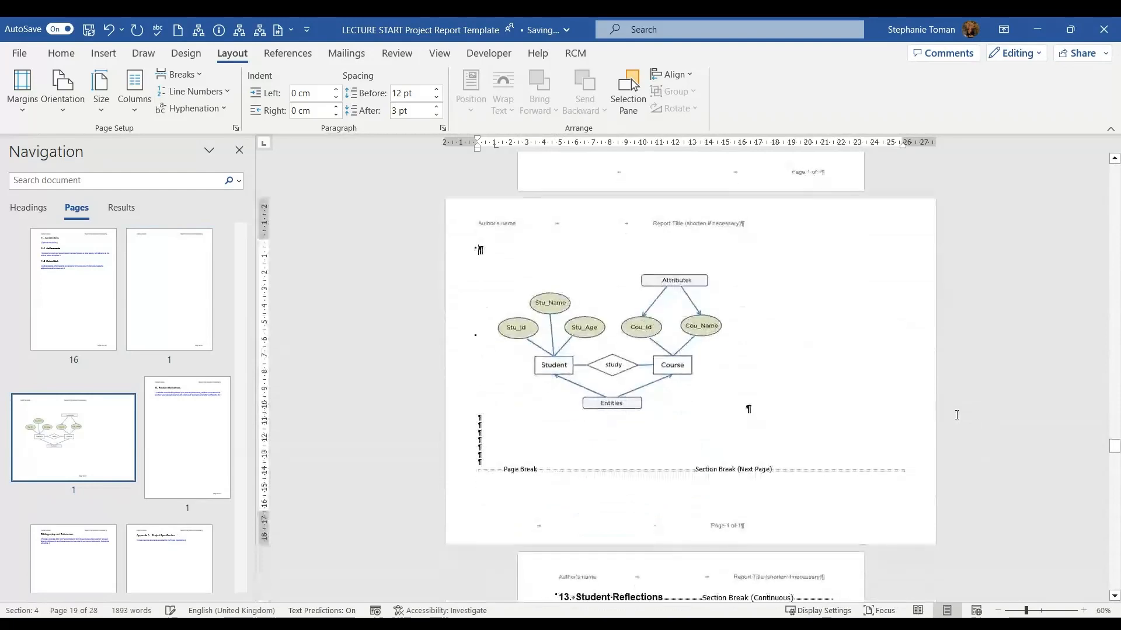
scroll(957, 416, up, 3)
scroll(956, 416, up, 3)
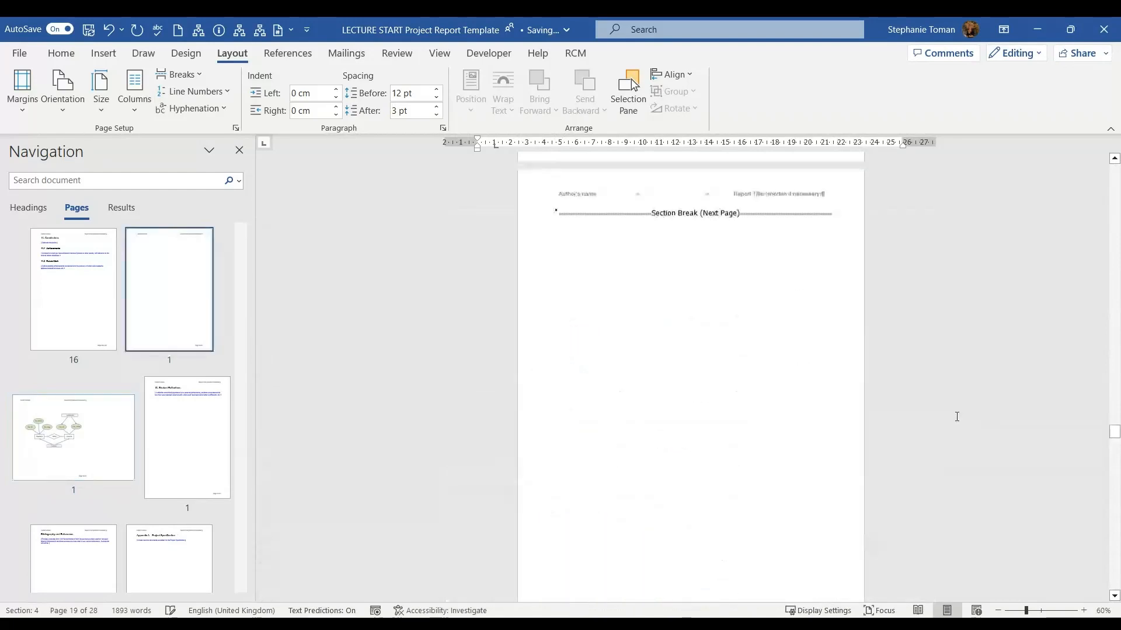
click(558, 226)
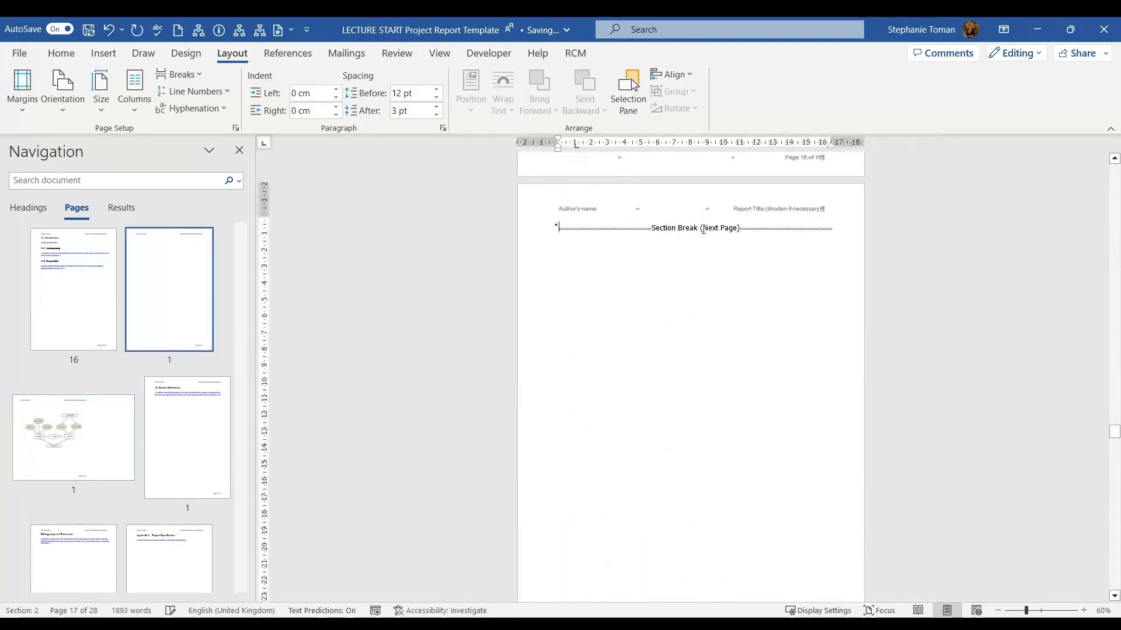
key(Delete)
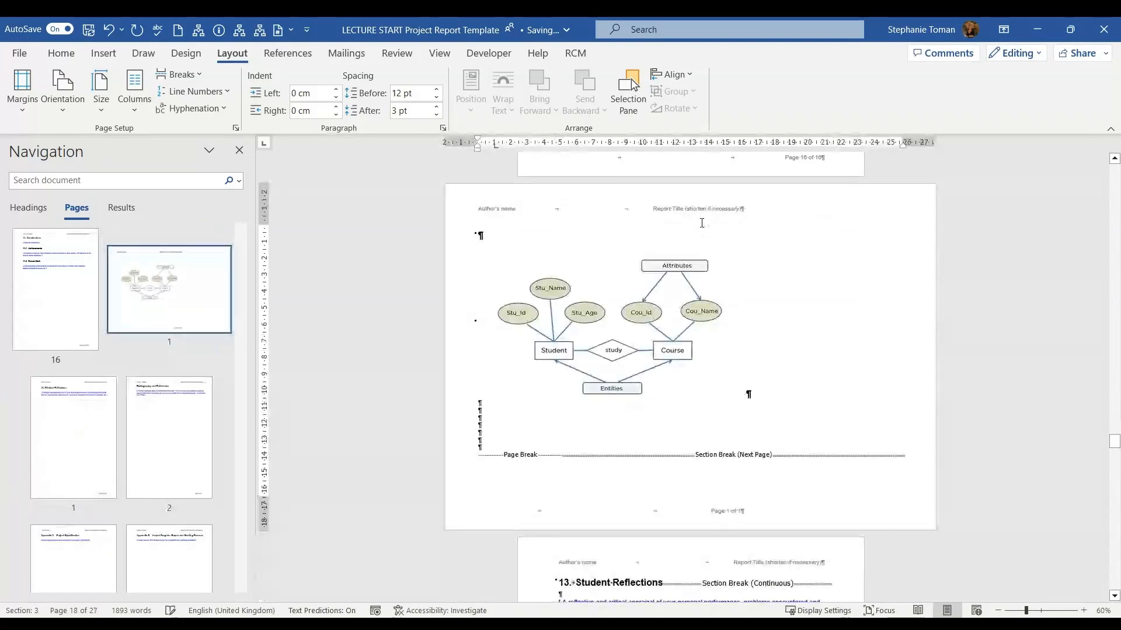
Step: Check the pages around the diagram and delete the Continuous section break after the Student Reflections heading
scroll(886, 310, up, 8)
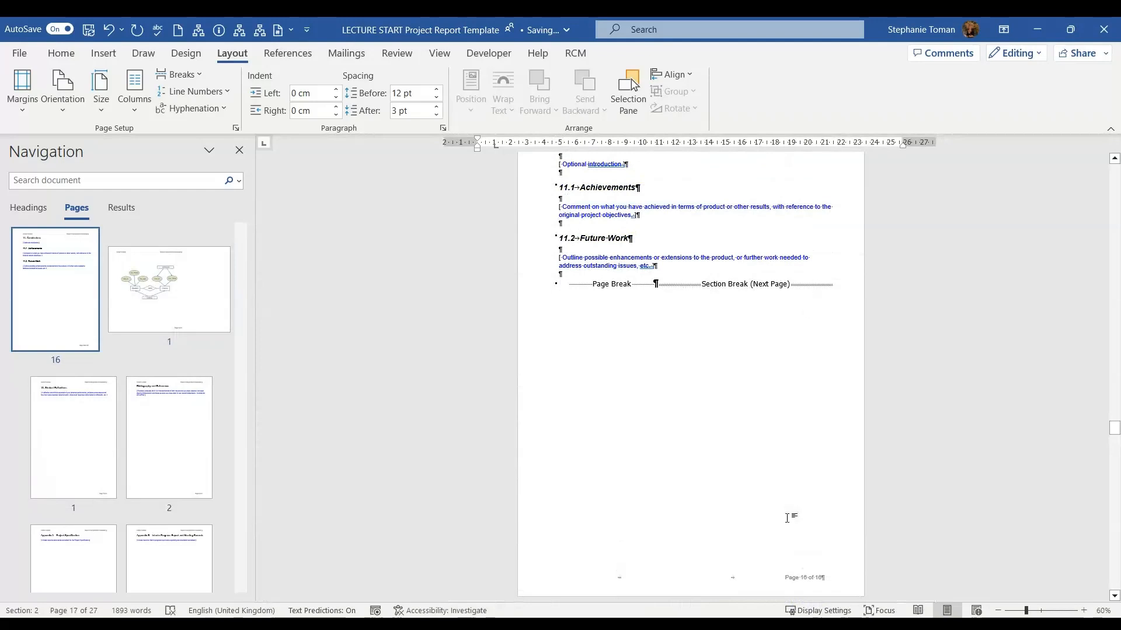
scroll(797, 425, down, 6)
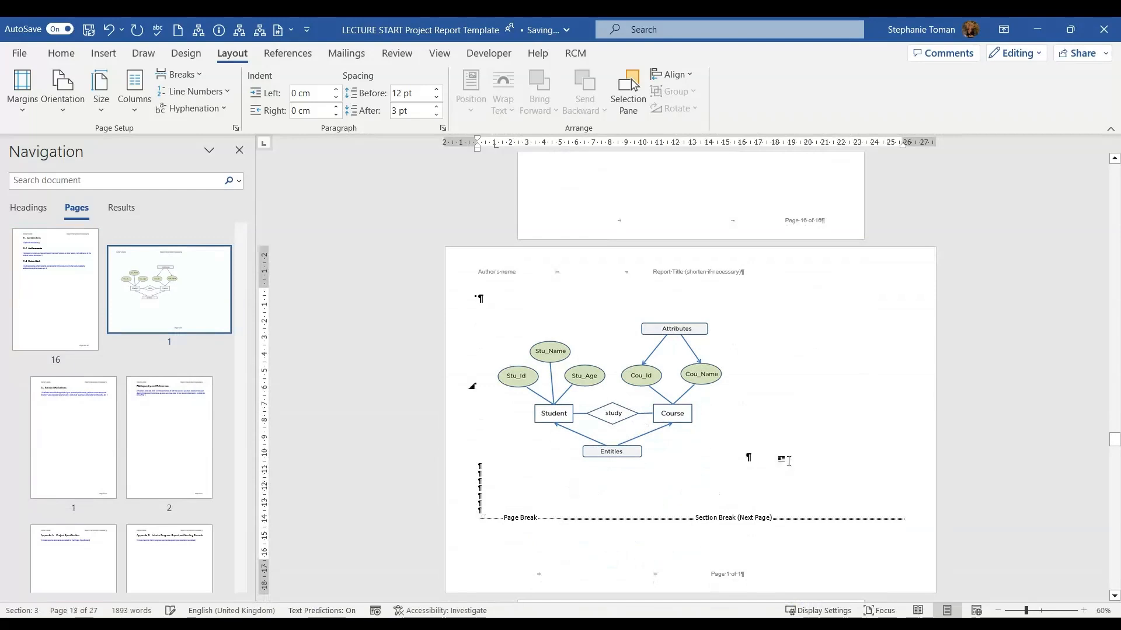
scroll(788, 461, down, 4)
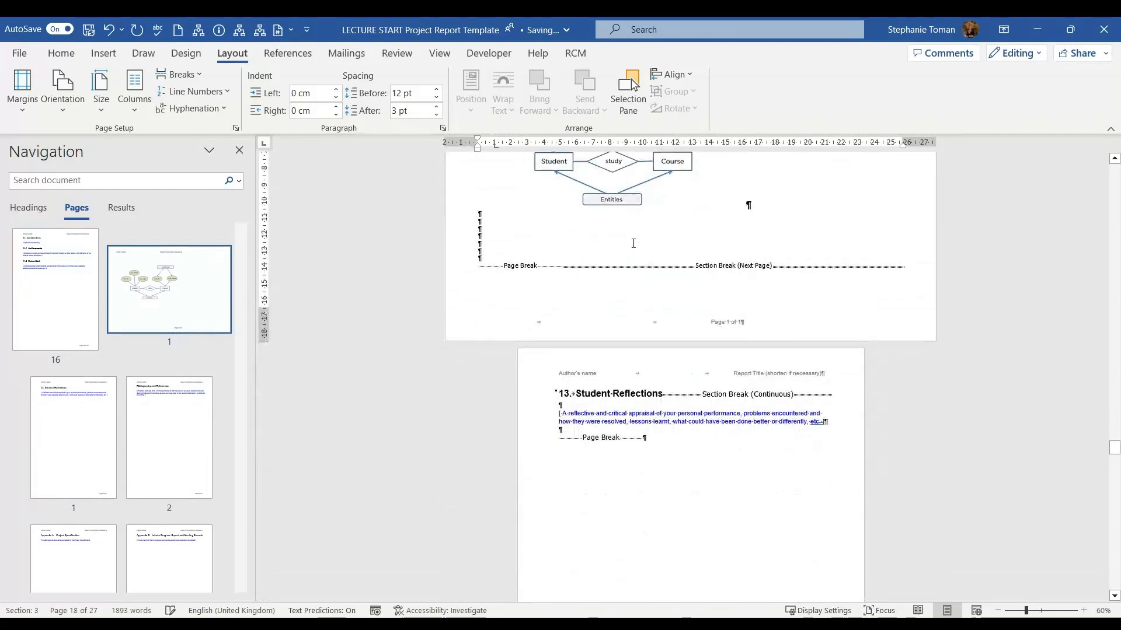
click(664, 395)
key(Delete)
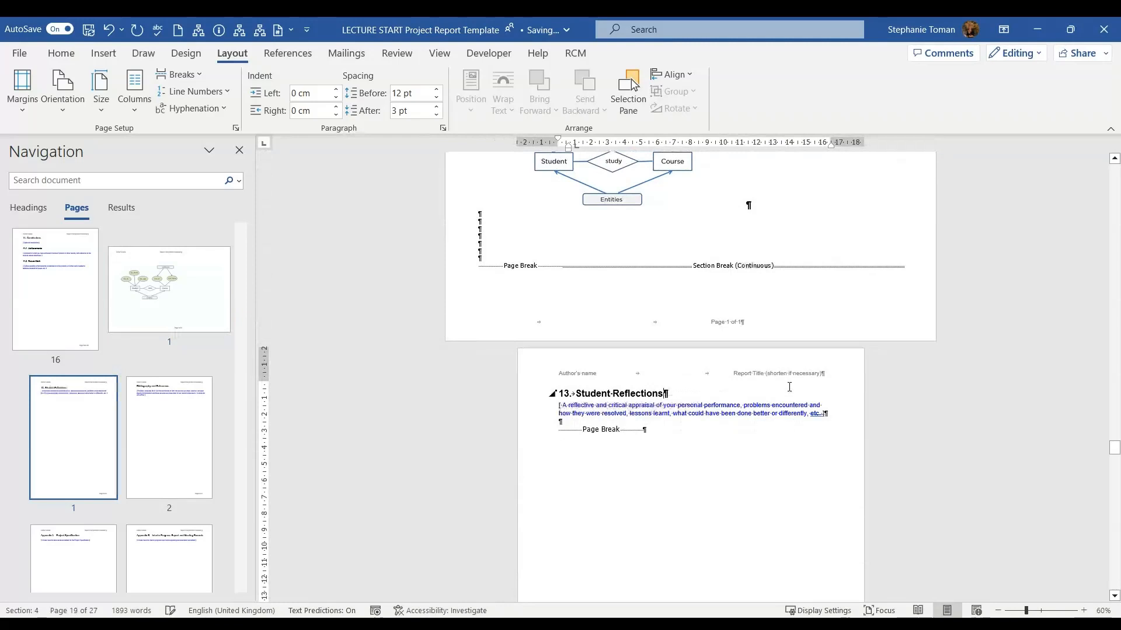